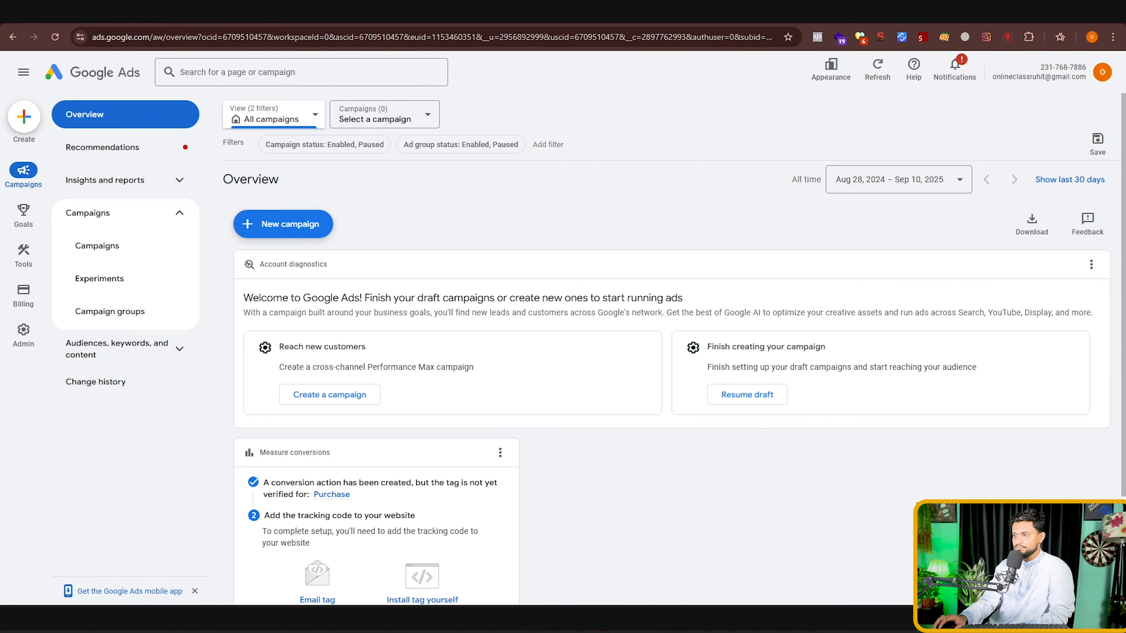
Step: Open the data manager and start the setup for linking a YouTube channel from the featured products
scroll(694, 271, down, 3)
scroll(984, 264, up, 3)
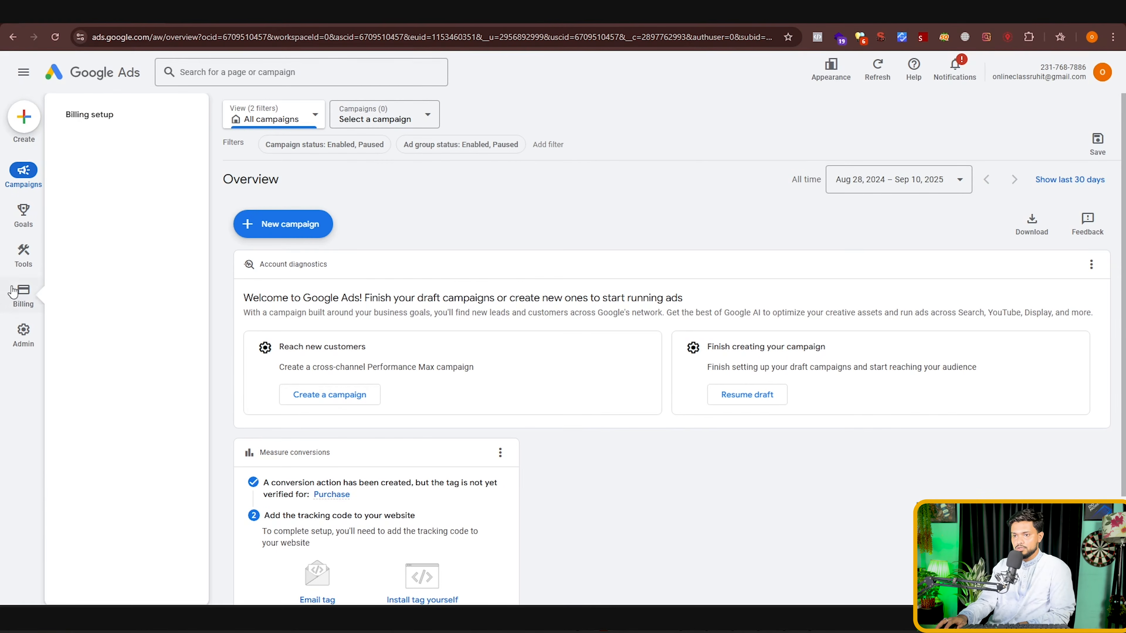
mouse_move(48, 294)
mouse_move(31, 255)
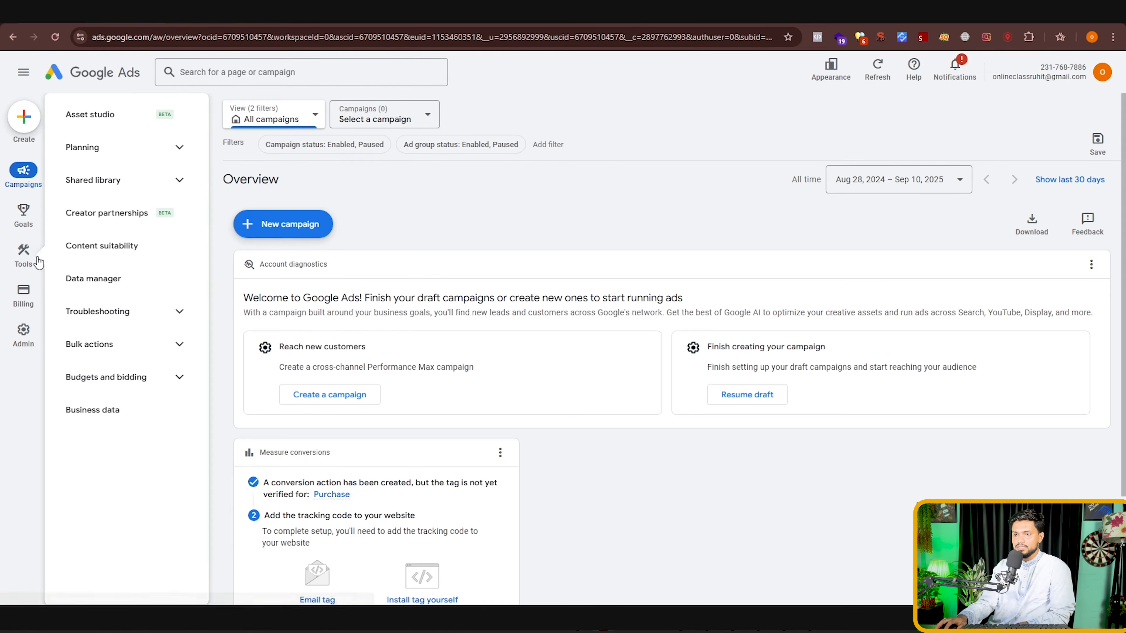
click(85, 280)
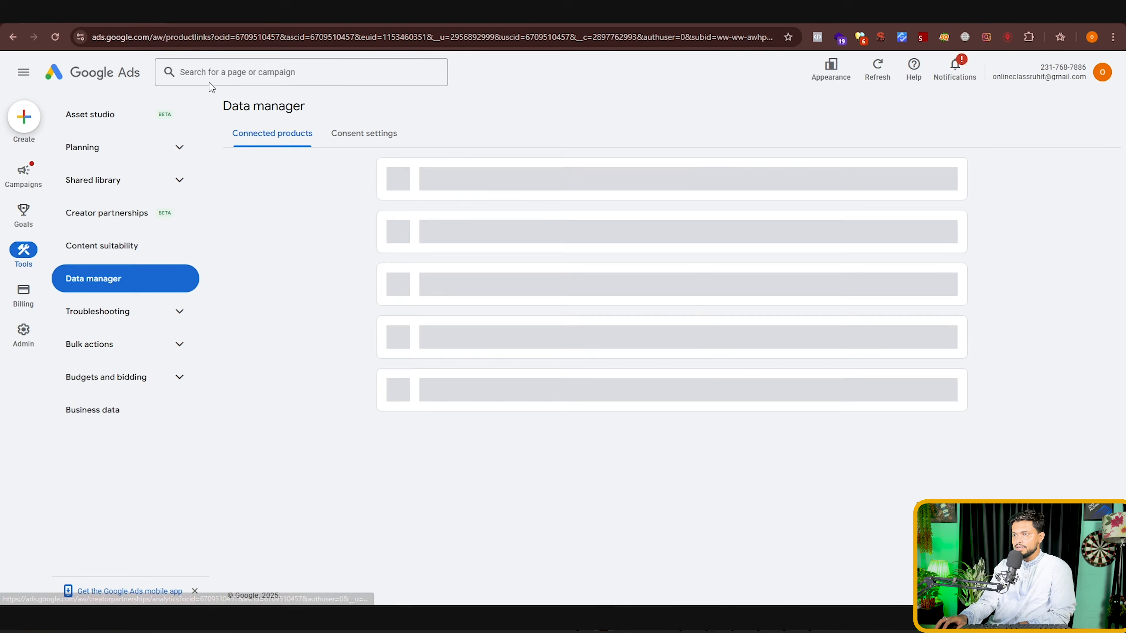
scroll(596, 423, down, 3)
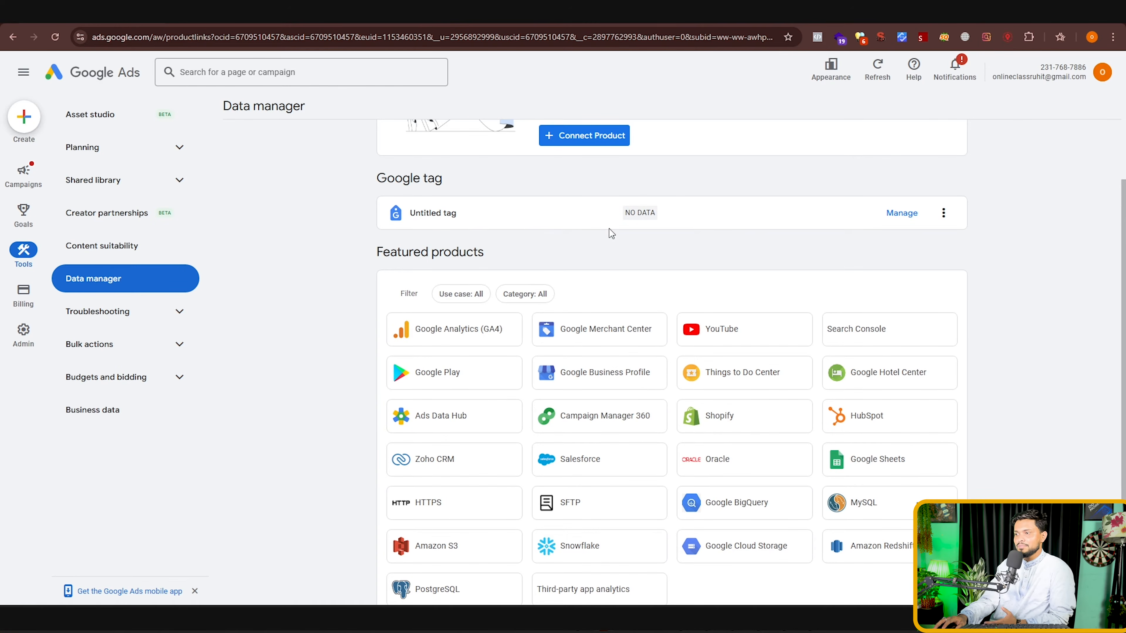
click(720, 333)
click(669, 305)
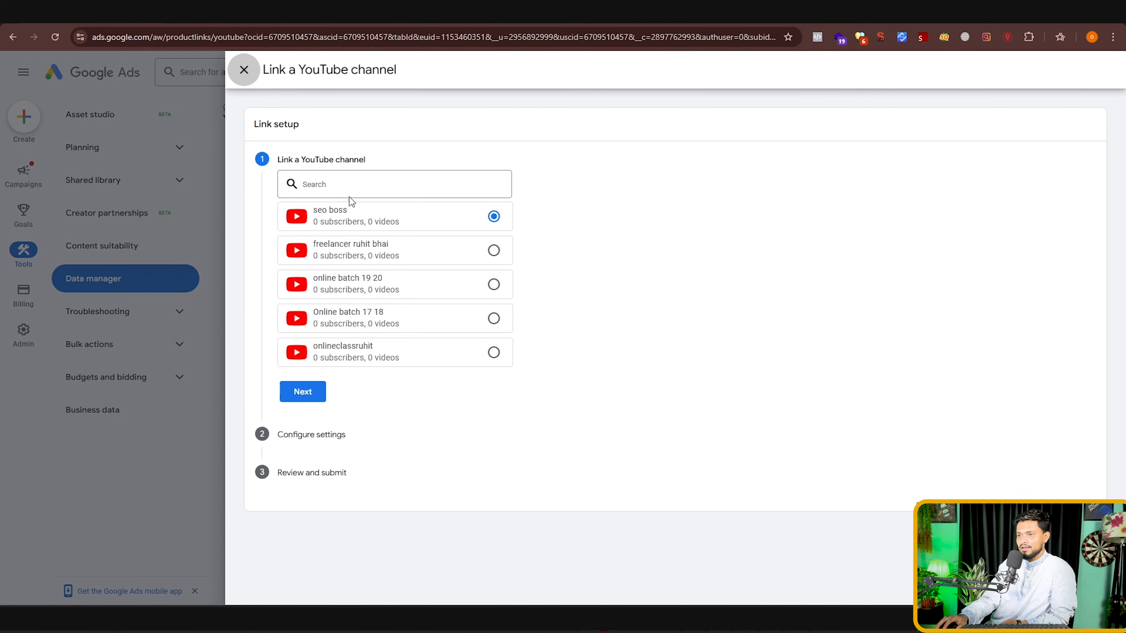
Step: Search for a channel to link by pasting its YouTube channel URL
click(348, 184)
right_click(348, 185)
click(779, 293)
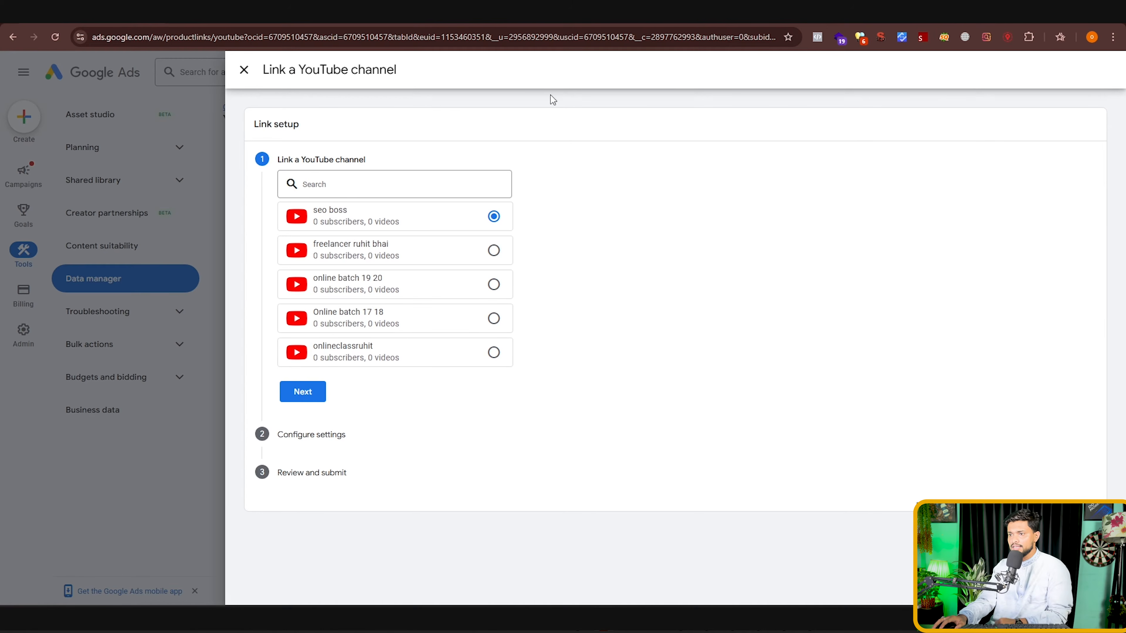
click(338, 181)
right_click(334, 180)
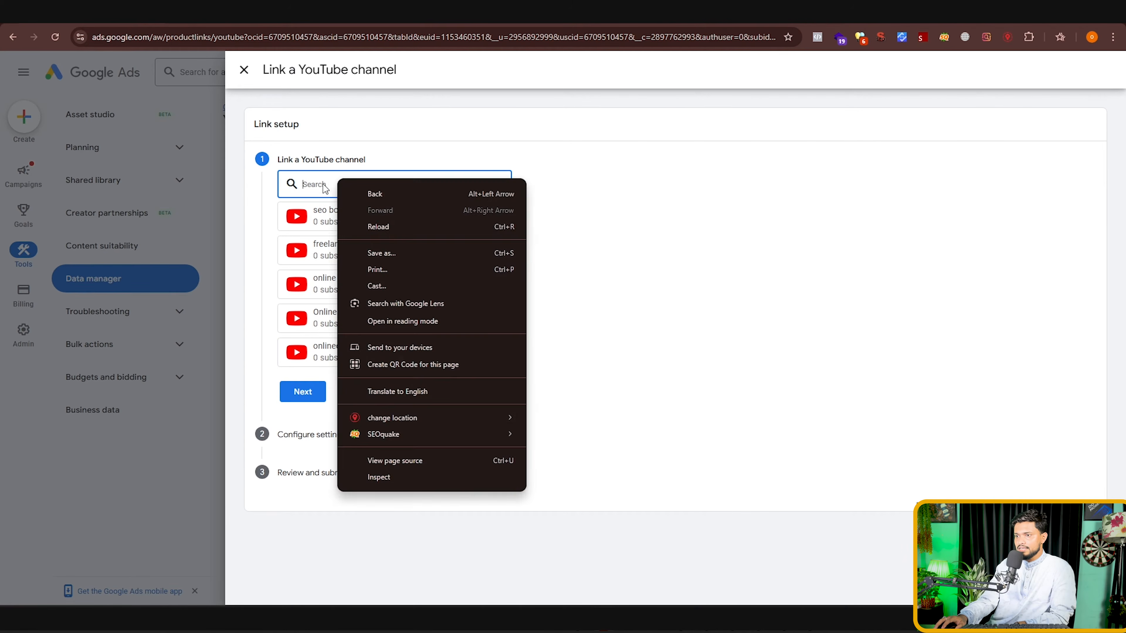
right_click(323, 184)
click(360, 333)
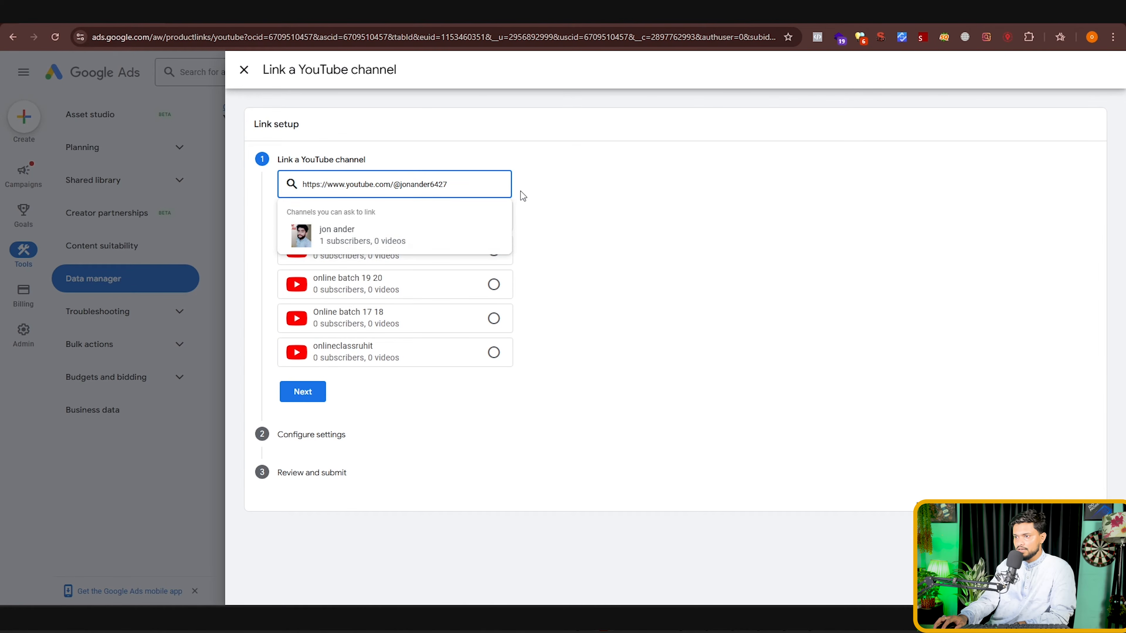
Step: Check the pasted URL against the address on the YouTube channel page, and return to the Google Ads channel link setup
drag(455, 188, 300, 184)
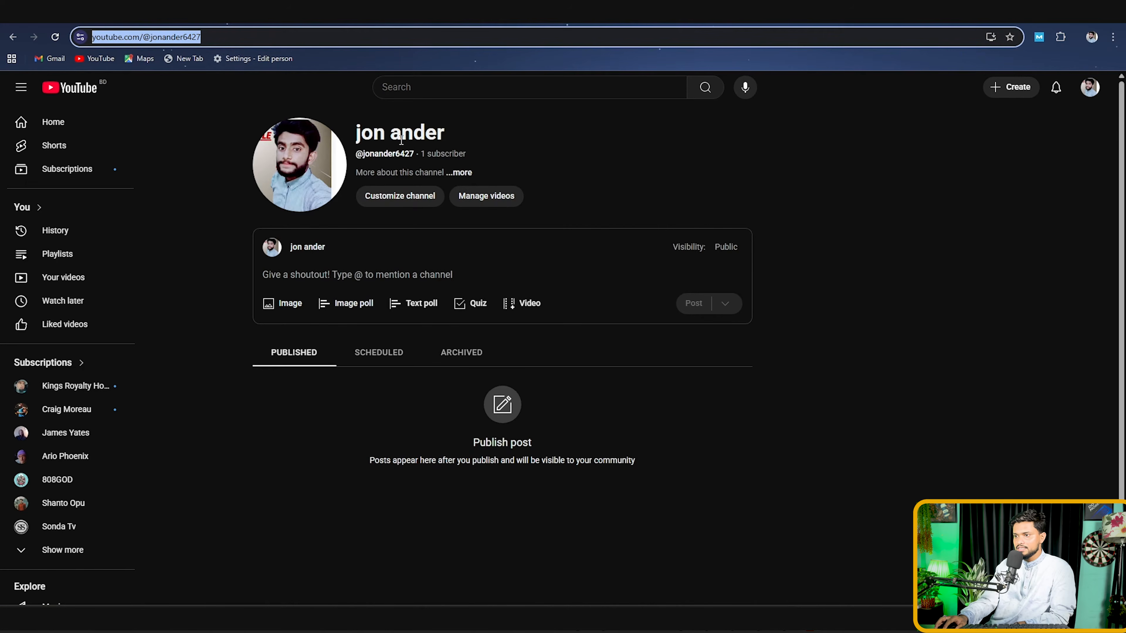
click(230, 36)
drag(266, 35, 88, 28)
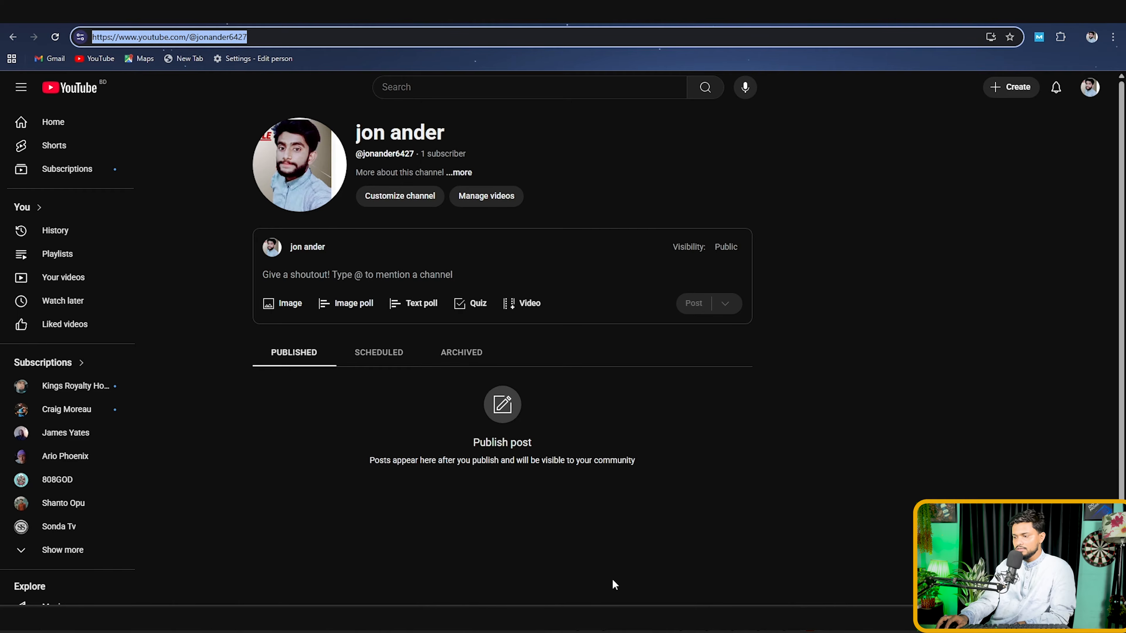
mouse_move(784, 618)
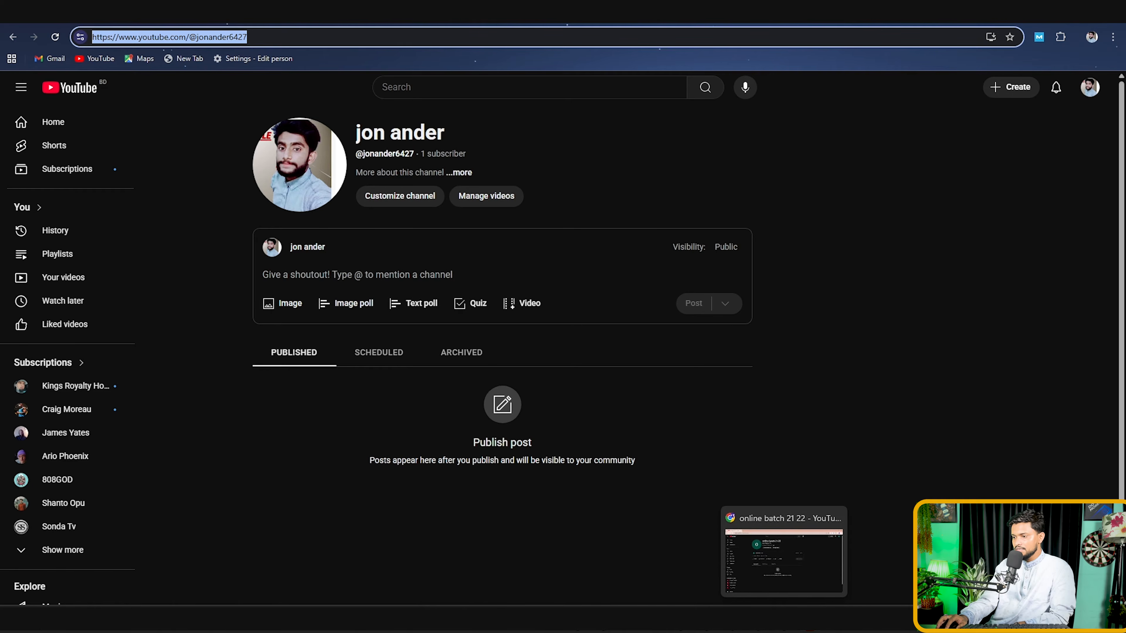
click(784, 561)
click(683, 269)
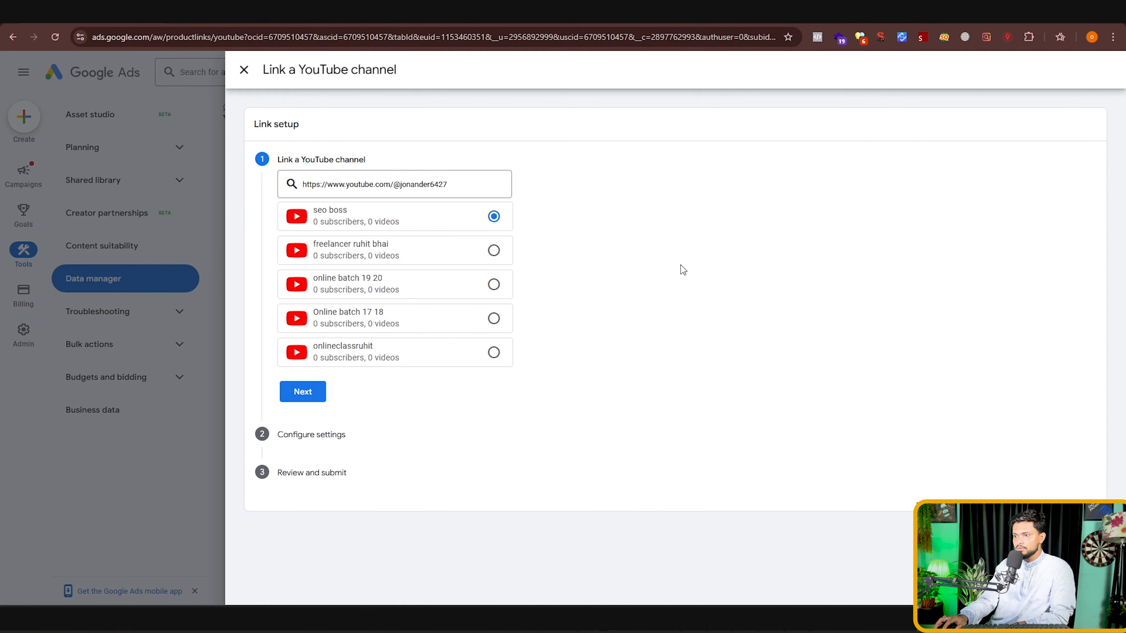
Step: Link the seo boss channel with view counts, YouTube audience segments and engagement enabled, and close the link setup
click(310, 394)
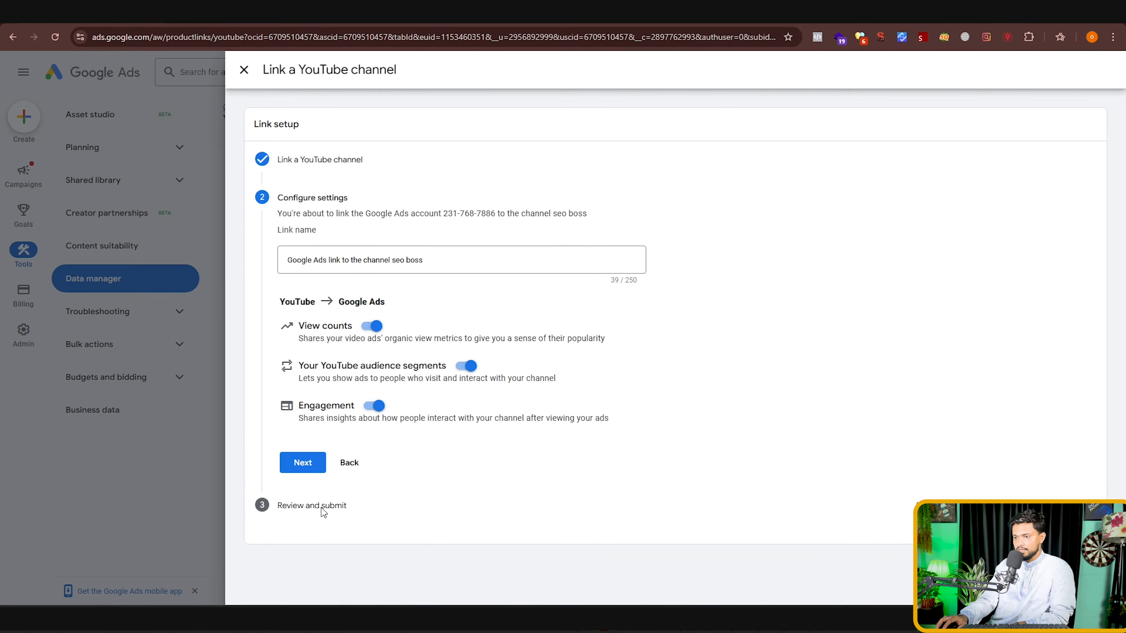
click(310, 468)
click(303, 529)
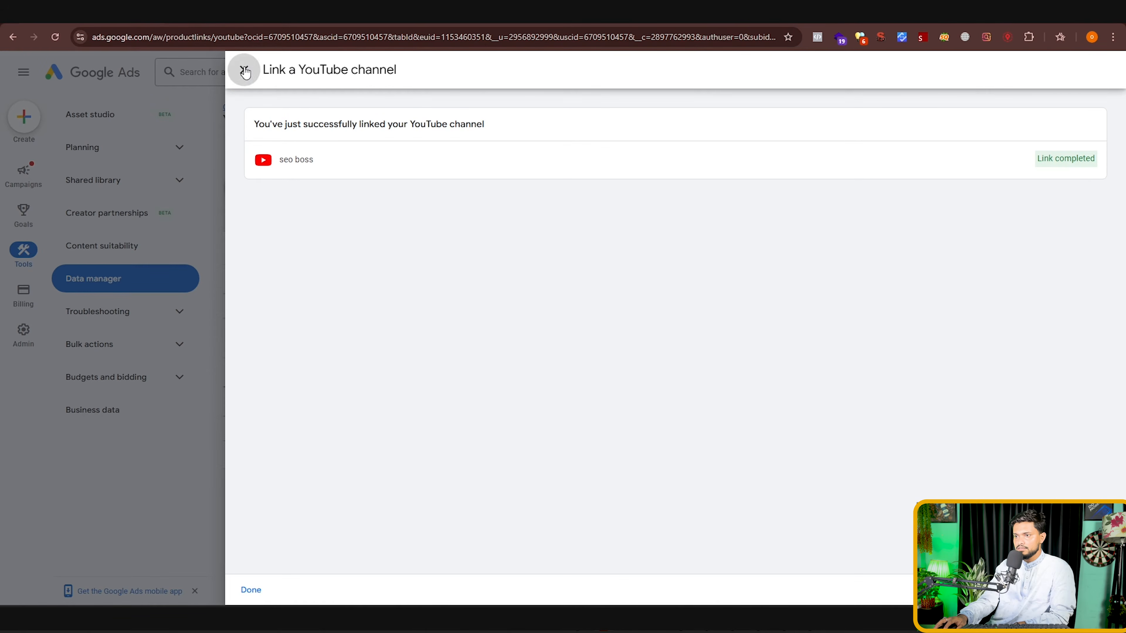
click(244, 70)
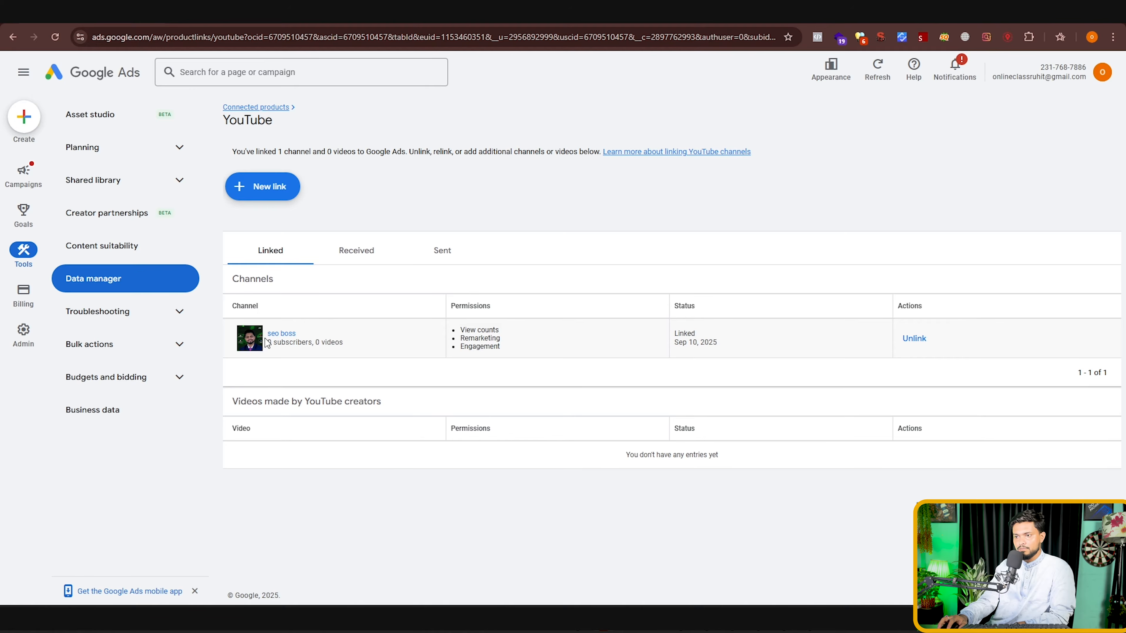
Step: Start a new campaign without guidance and choose Video as the campaign type
mouse_move(23, 335)
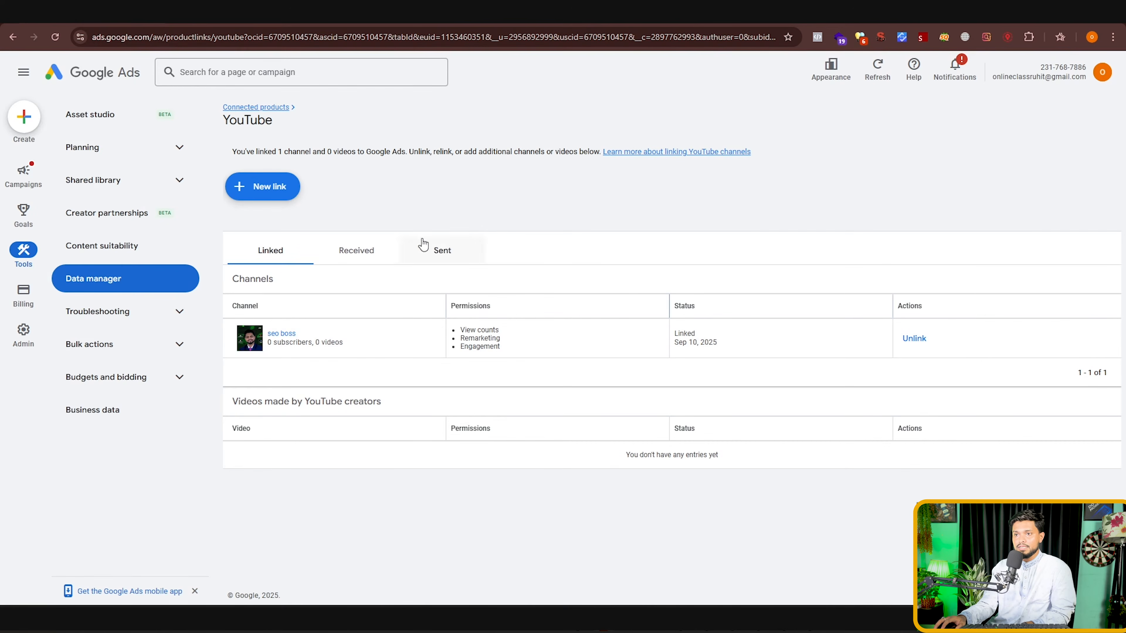
click(23, 117)
click(43, 124)
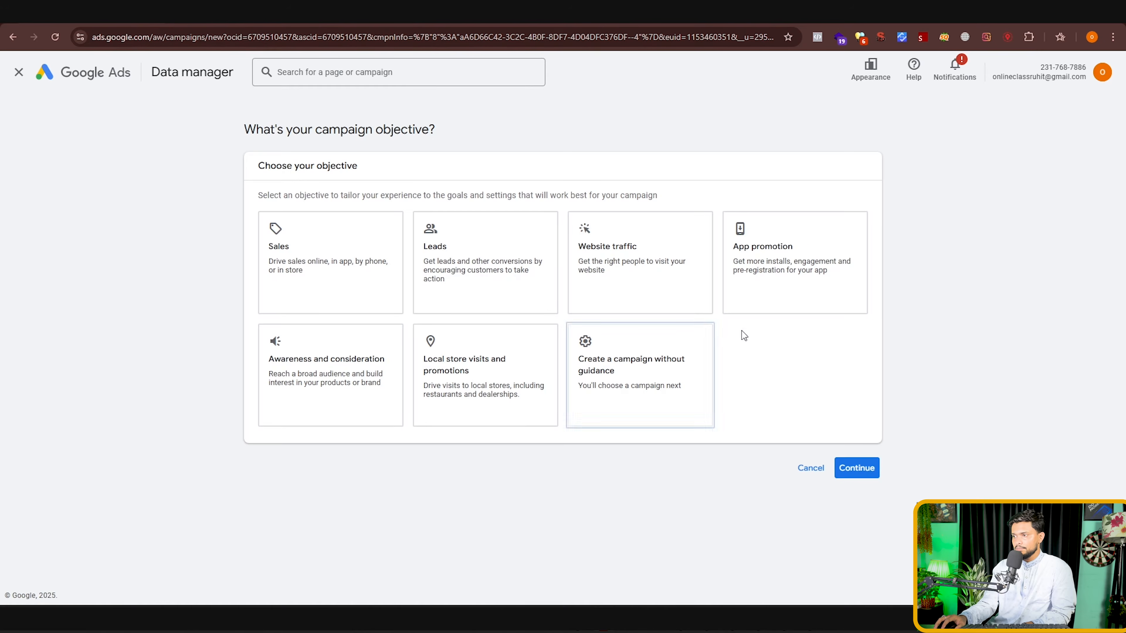
click(634, 404)
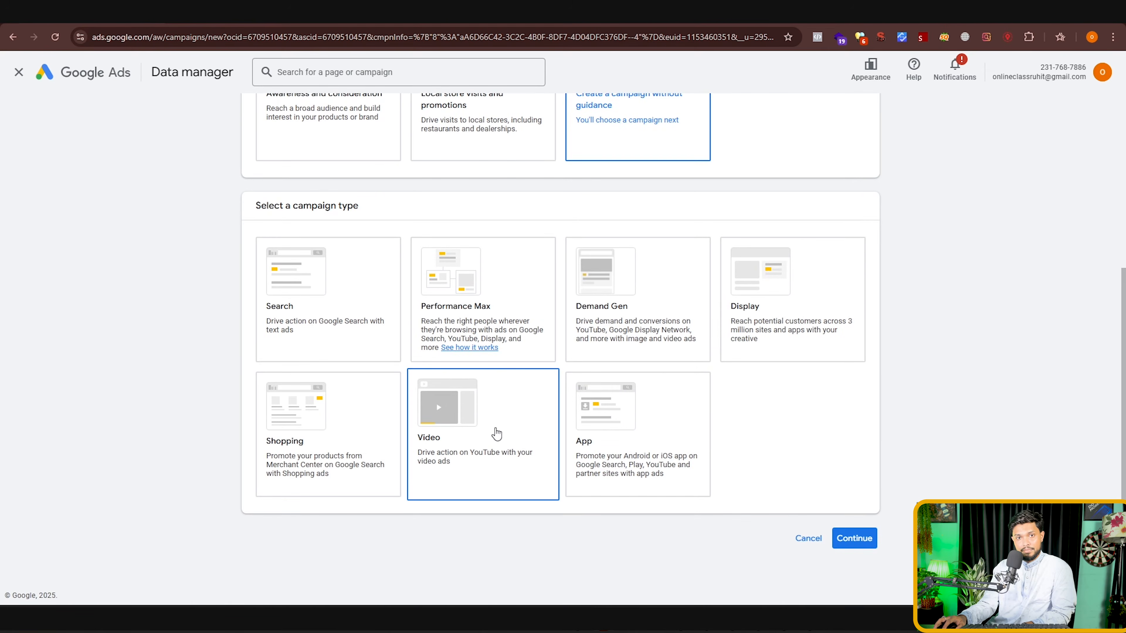
click(496, 432)
Step: Examine the video campaign subtypes along with the campaign objective and type options
scroll(593, 451, down, 3)
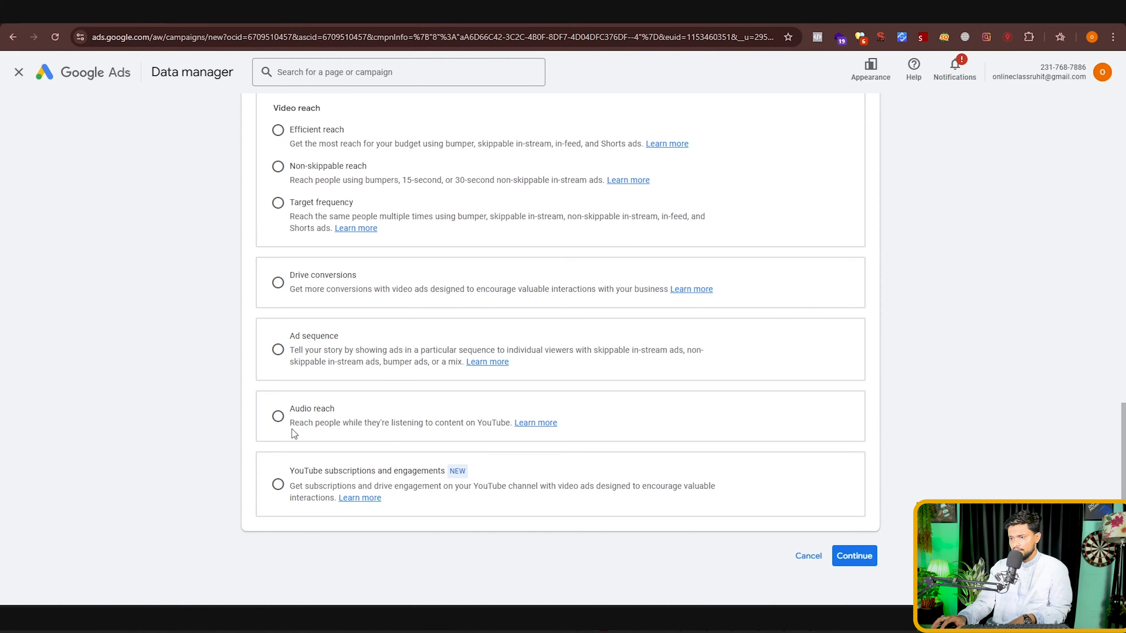
scroll(477, 499, up, 3)
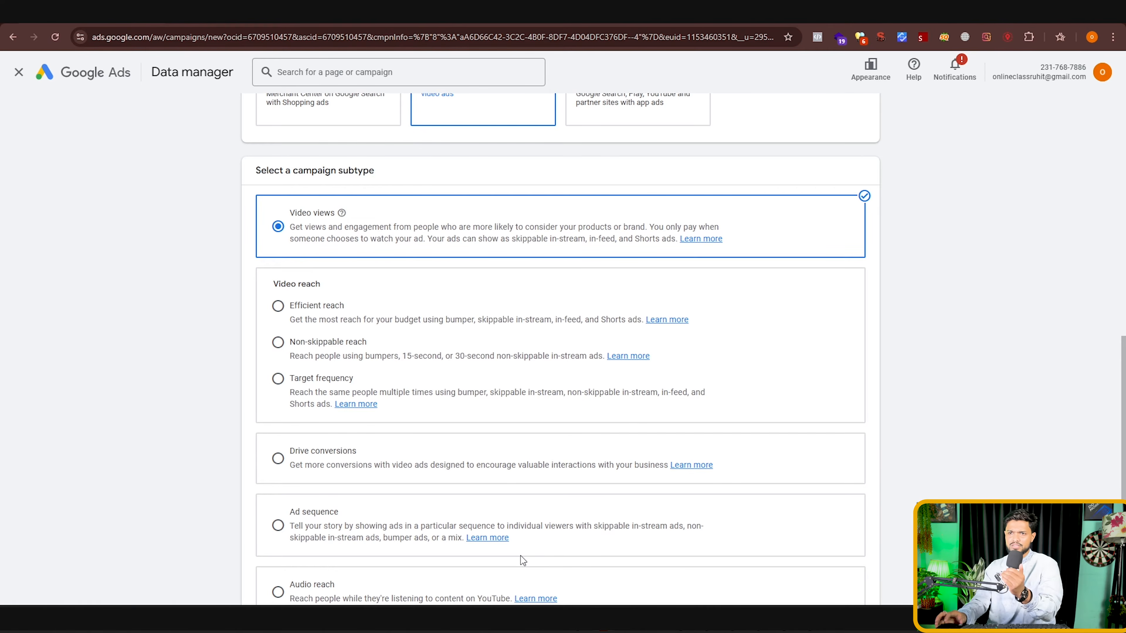
scroll(727, 512, up, 8)
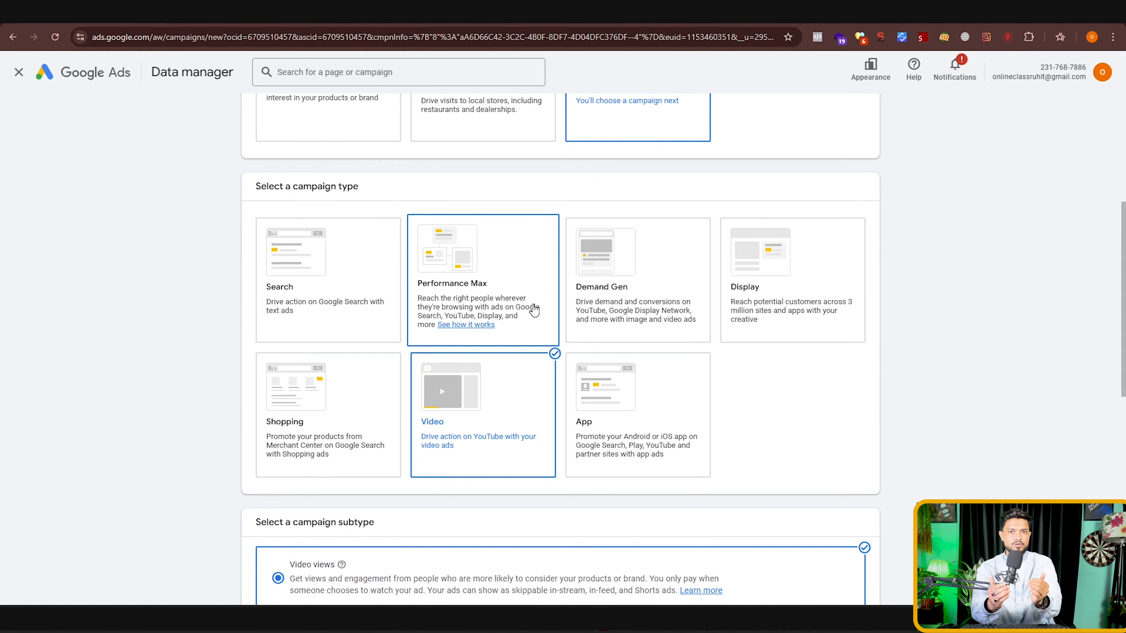
scroll(678, 279, up, 3)
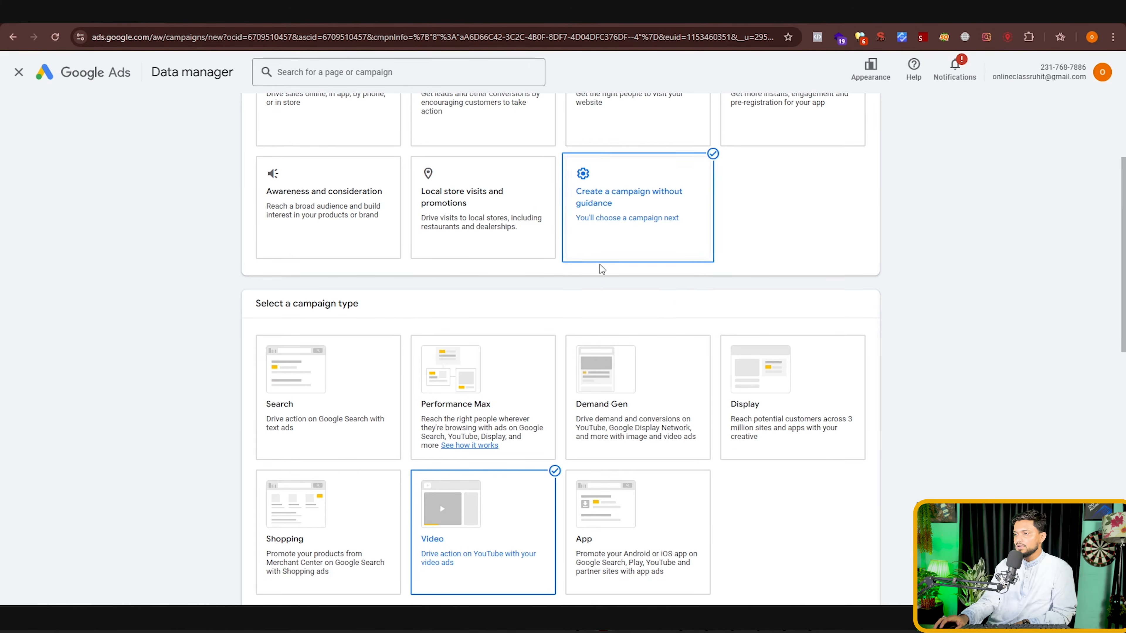
scroll(602, 284, up, 4)
scroll(663, 306, down, 1)
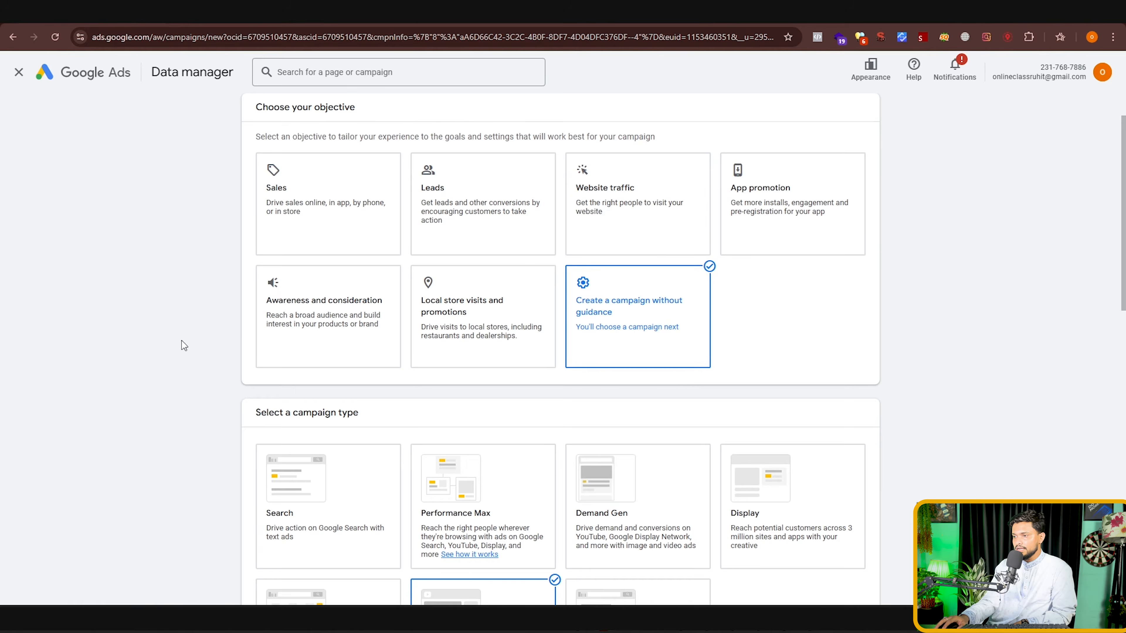
scroll(669, 346, down, 2)
scroll(661, 310, down, 8)
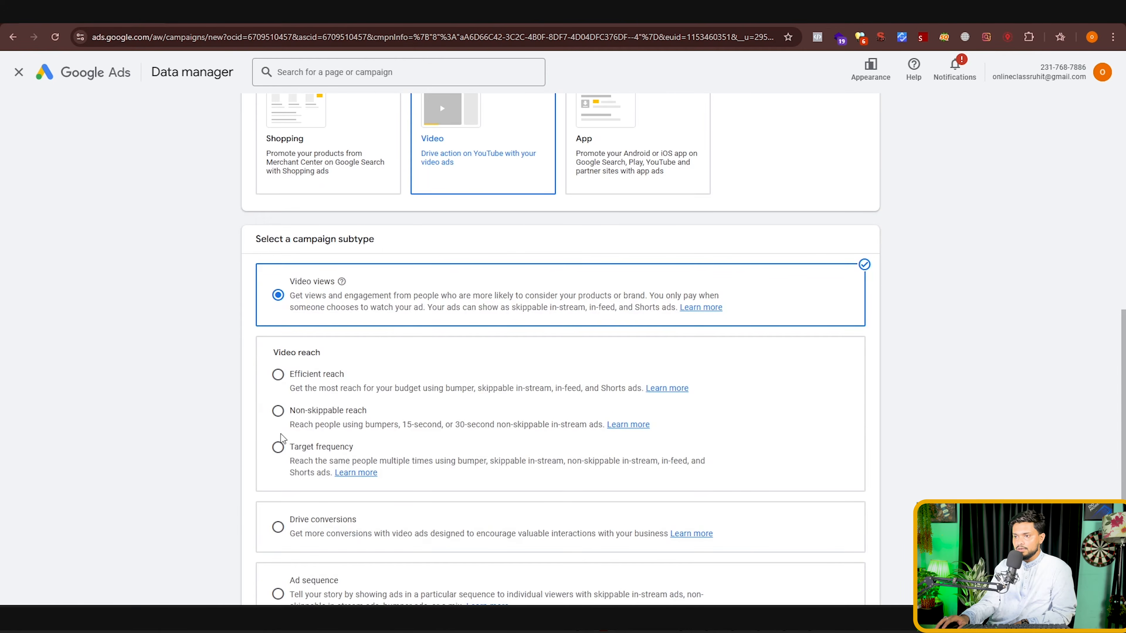
scroll(468, 444, down, 2)
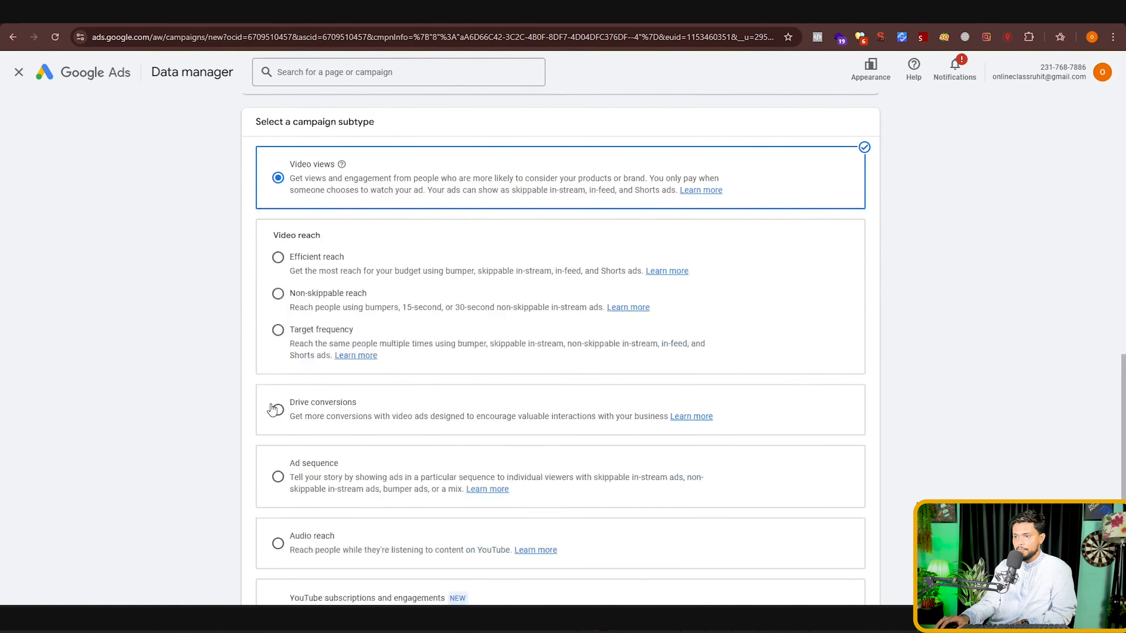
scroll(398, 391, down, 3)
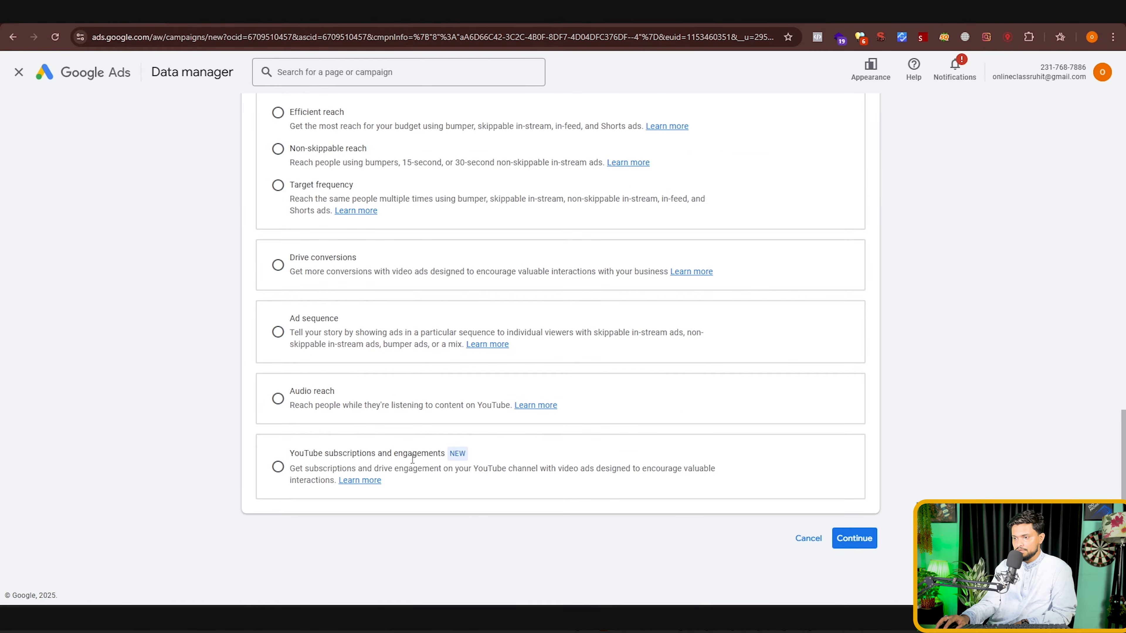
Step: Choose the YouTube subscriptions and engagements subtype and continue to the campaign settings
click(284, 473)
scroll(443, 461, up, 8)
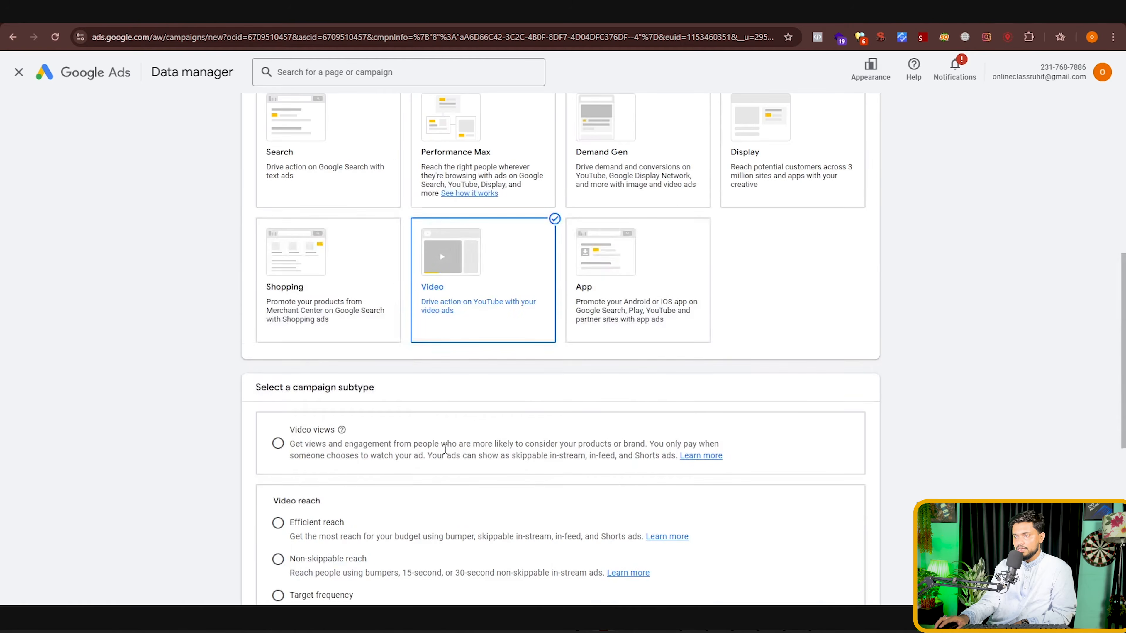
scroll(605, 483, down, 4)
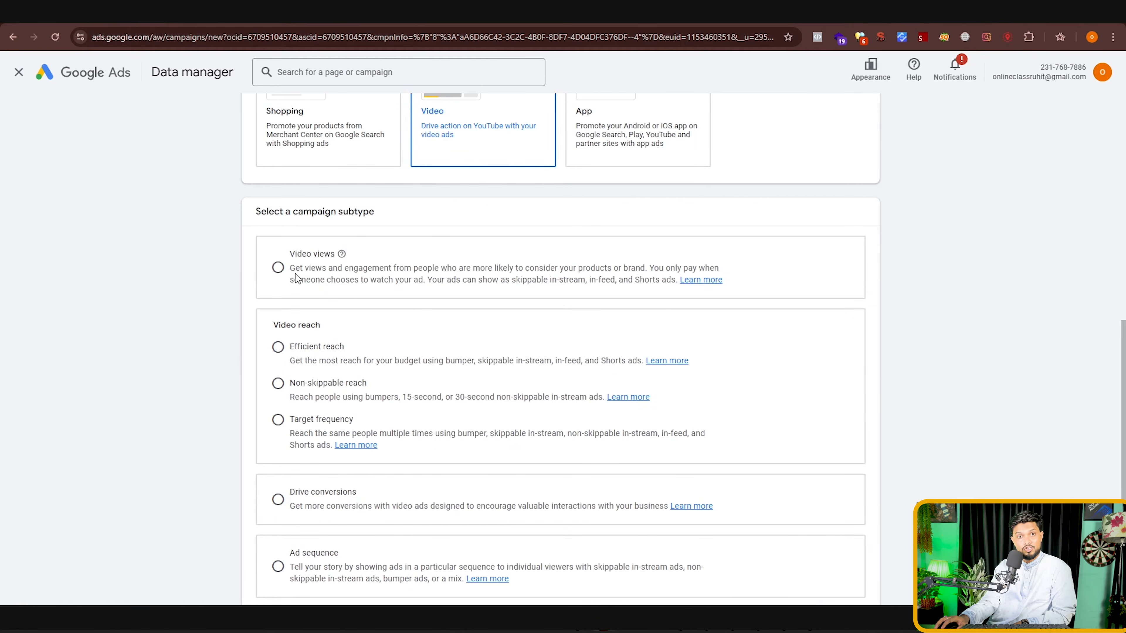
scroll(297, 278, down, 5)
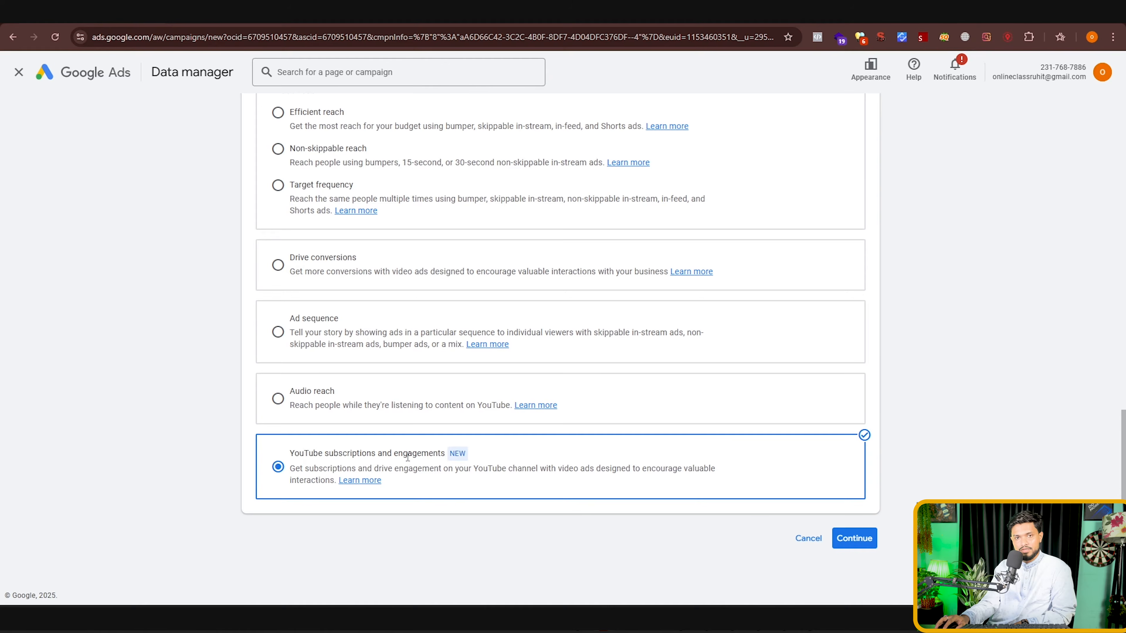
click(855, 542)
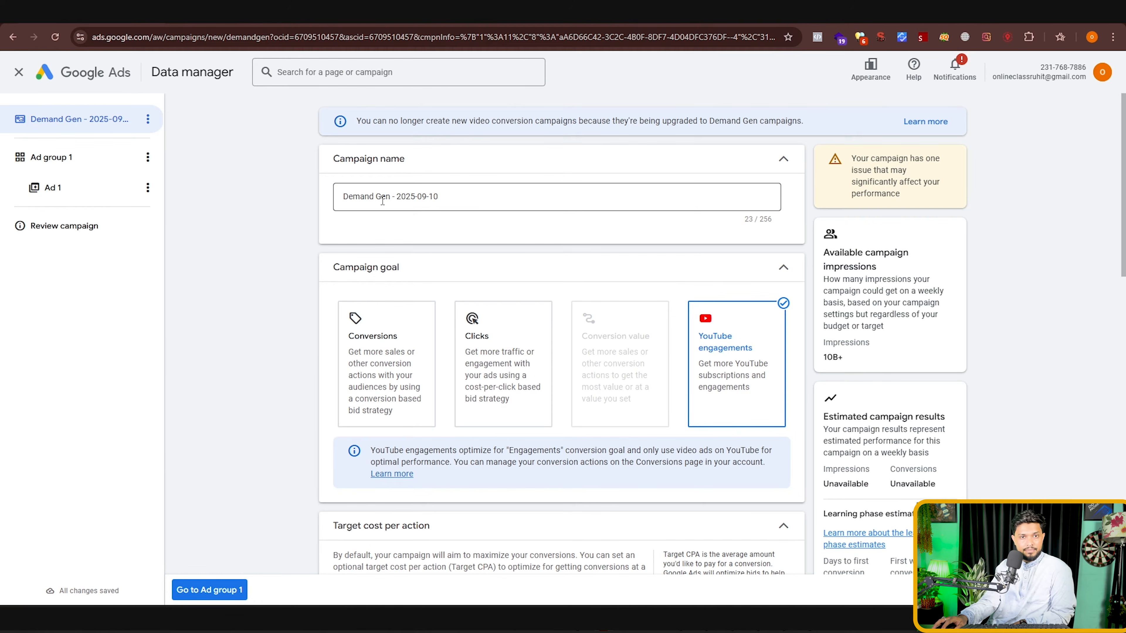
Step: Rename the campaign as "subscriber client - sep"
drag(455, 199, 373, 194)
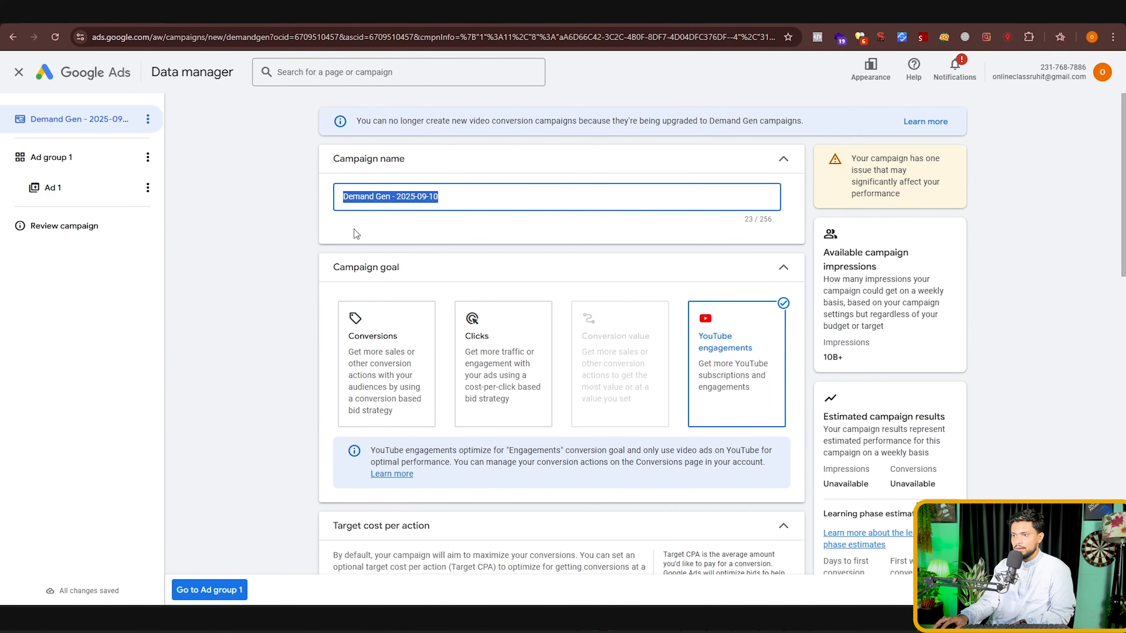
key(BackSpace)
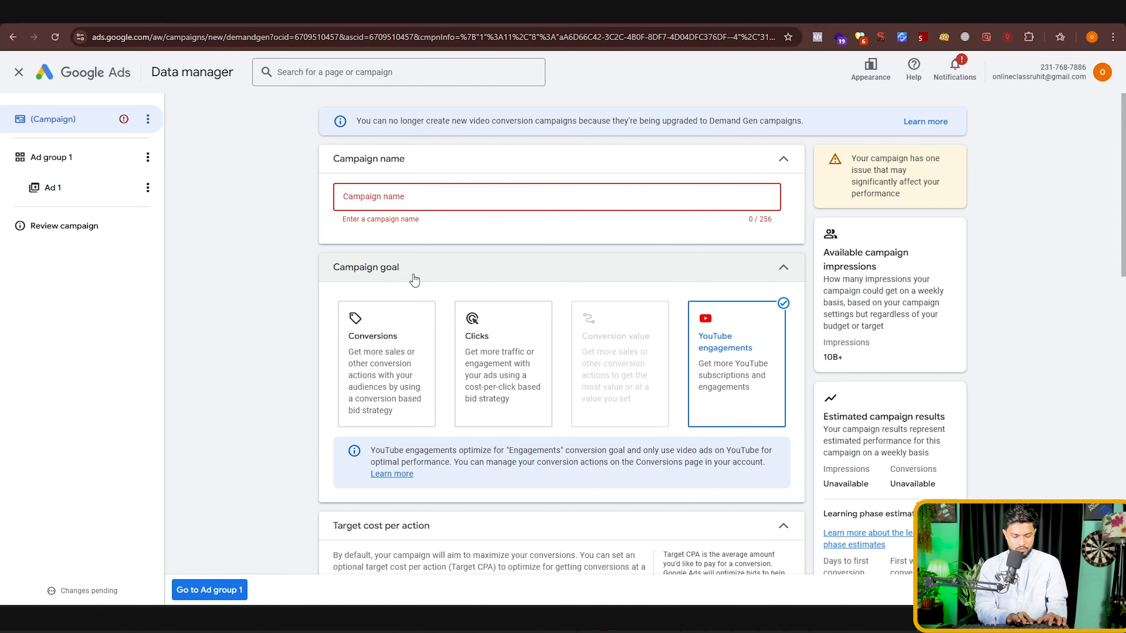
text(subscriber client - sep)
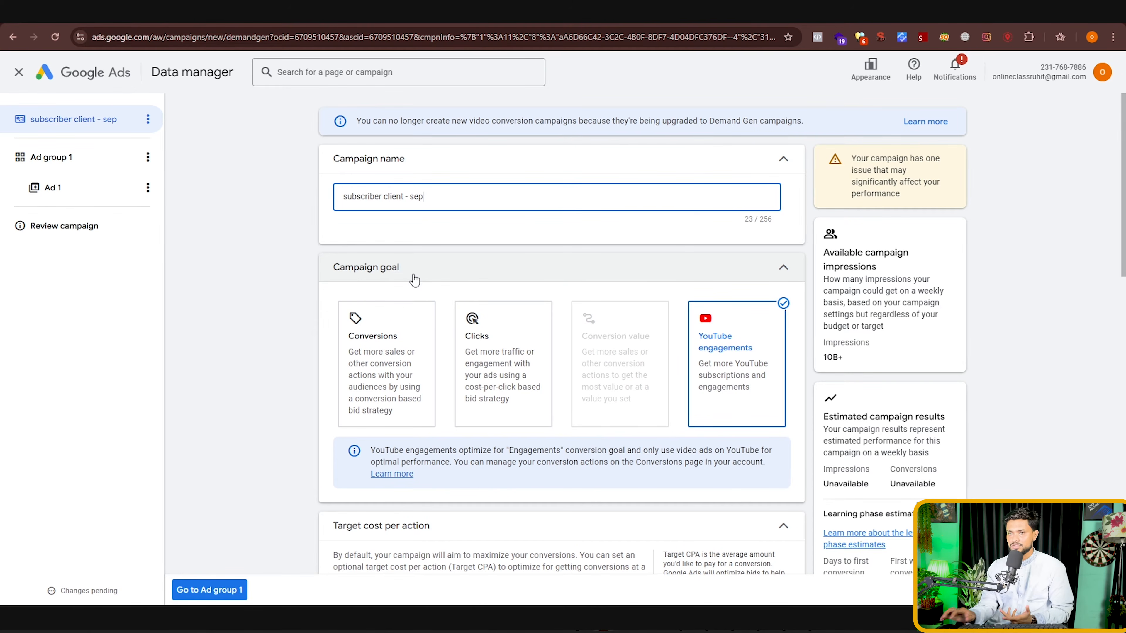
click(428, 290)
Step: Set the campaign's budget type to Daily with an amount of $20.00
scroll(614, 294, down, 2)
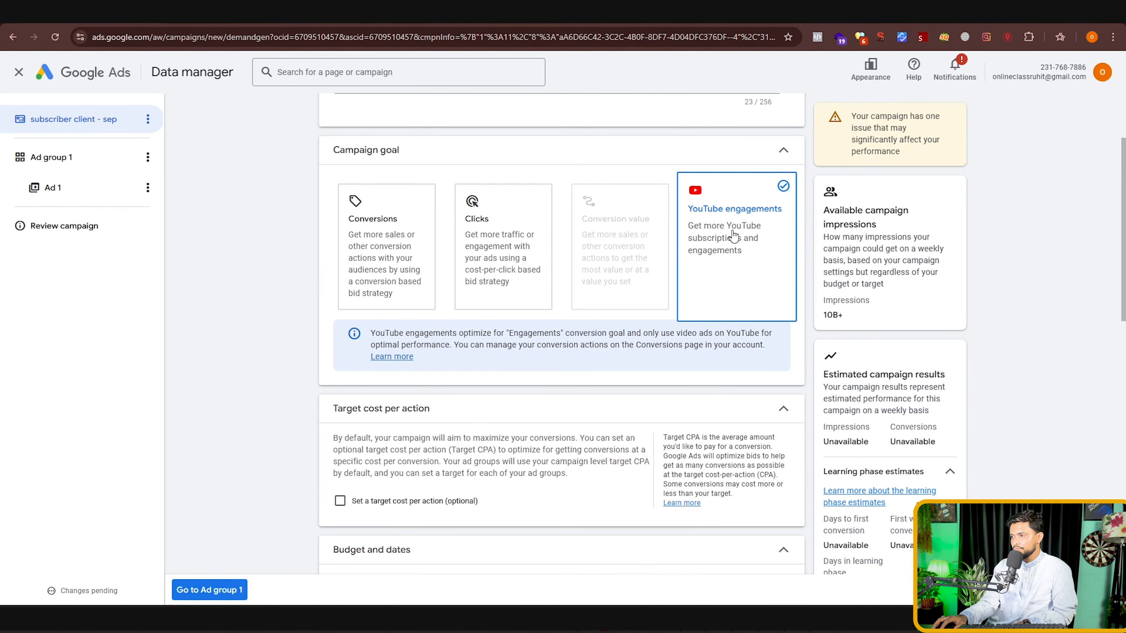
scroll(746, 220, down, 4)
scroll(591, 395, up, 2)
scroll(519, 475, down, 3)
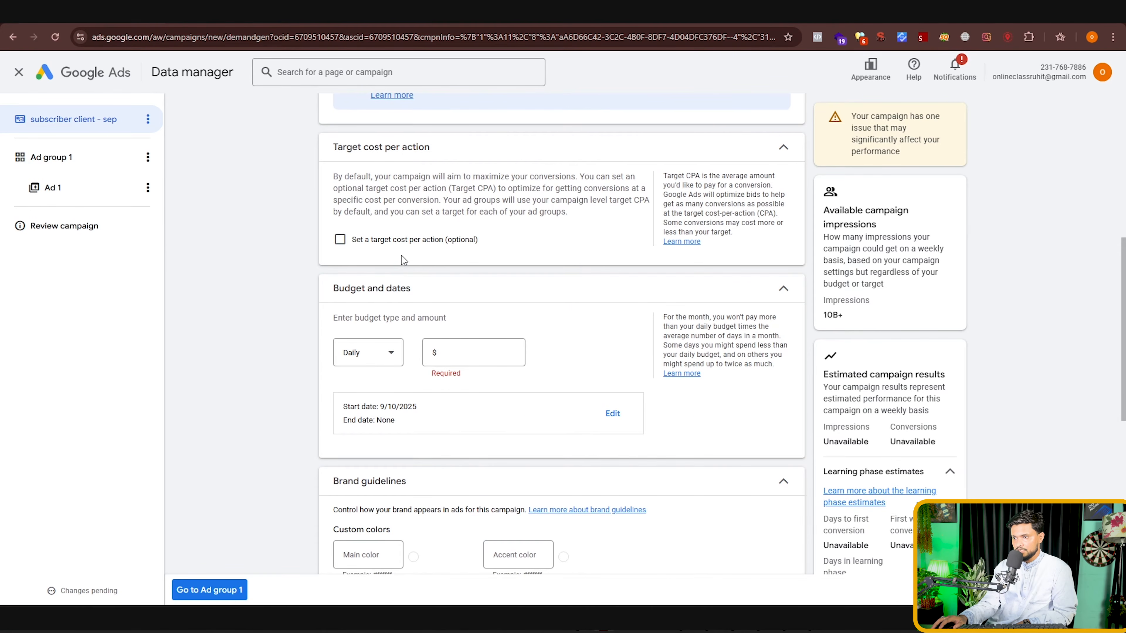
scroll(381, 310, down, 1)
click(379, 306)
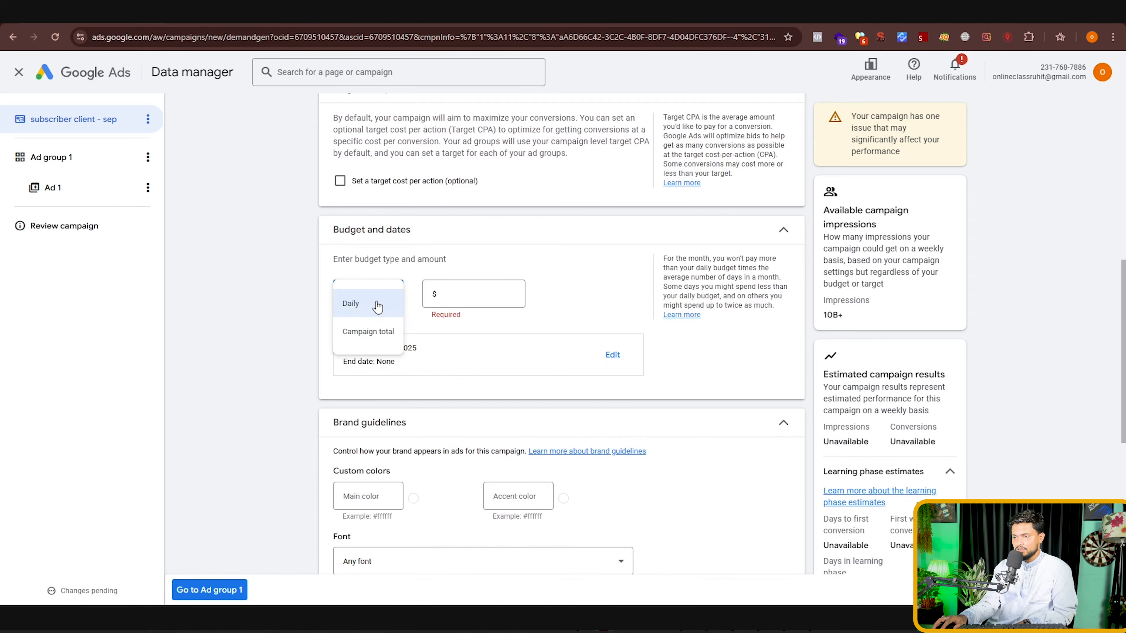
click(452, 301)
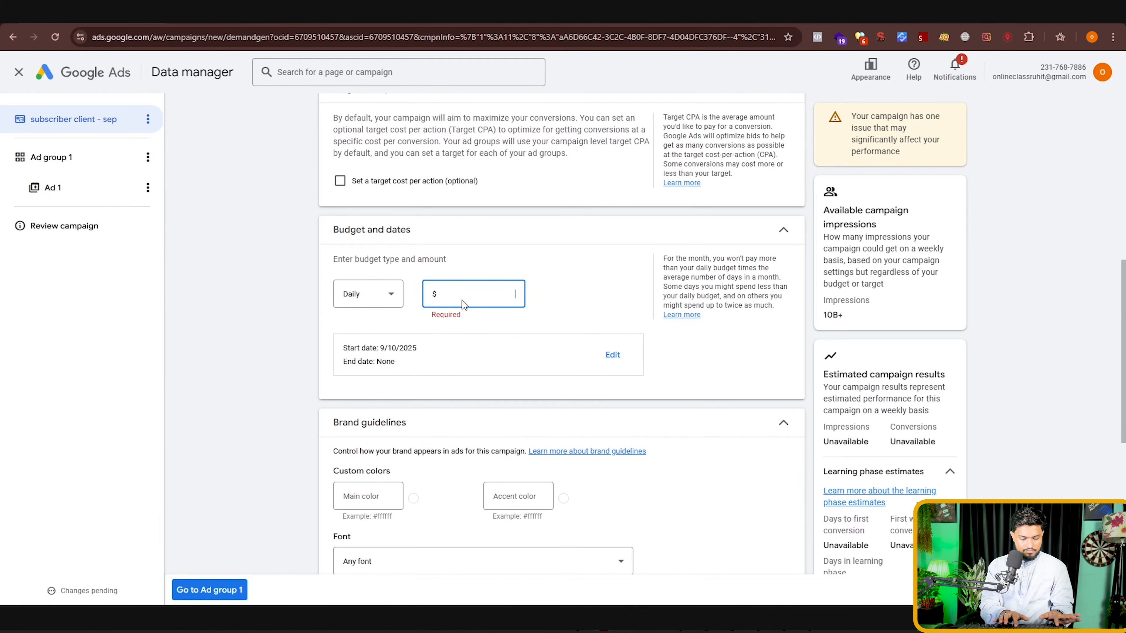
text(20.00)
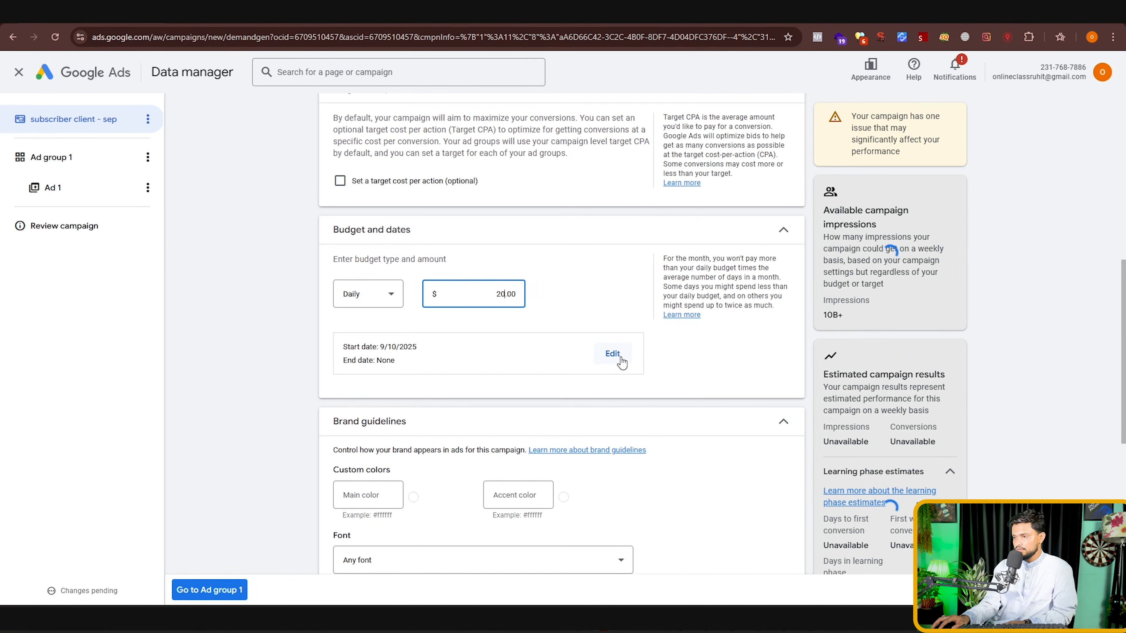
Step: Declare that the campaign doesn't have European Union political ads
scroll(576, 435, down, 3)
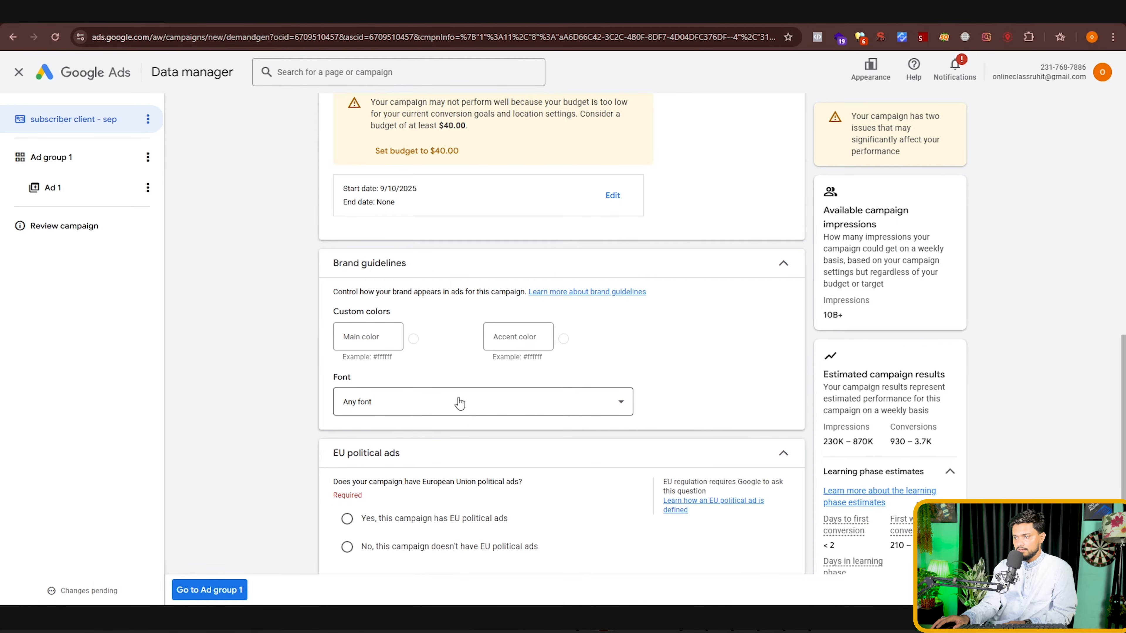
scroll(390, 414, down, 3)
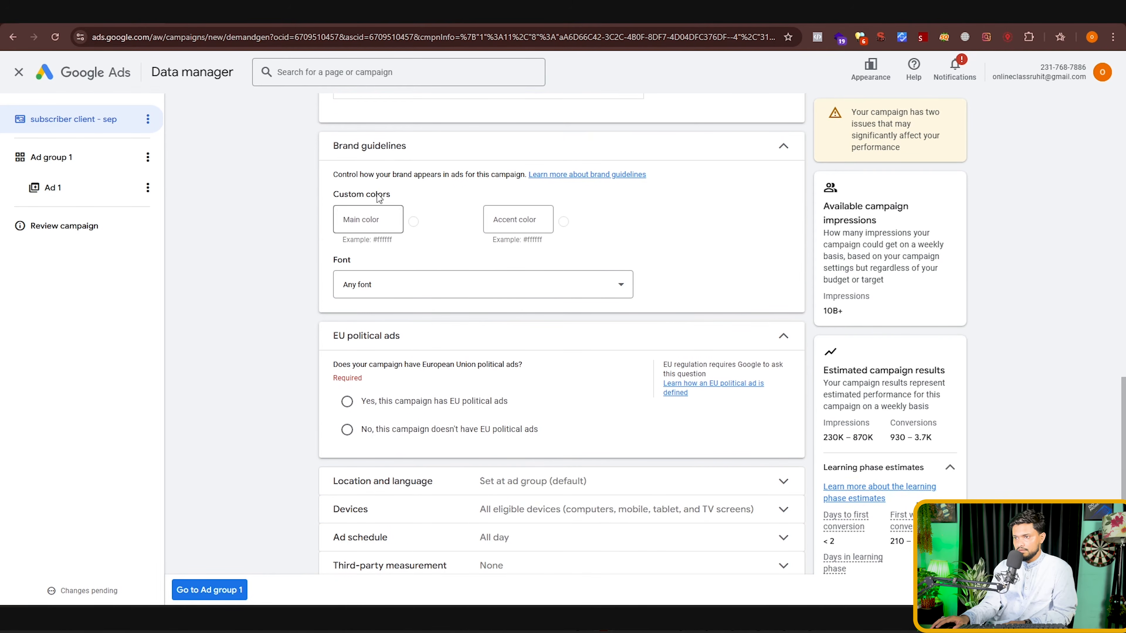
scroll(393, 453, down, 2)
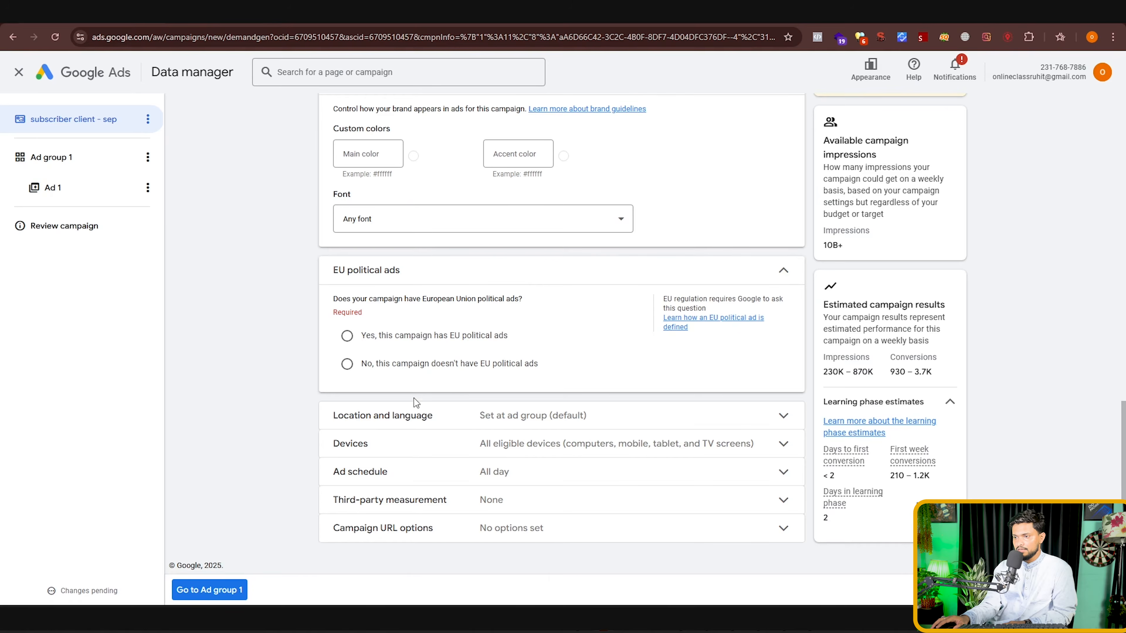
click(347, 364)
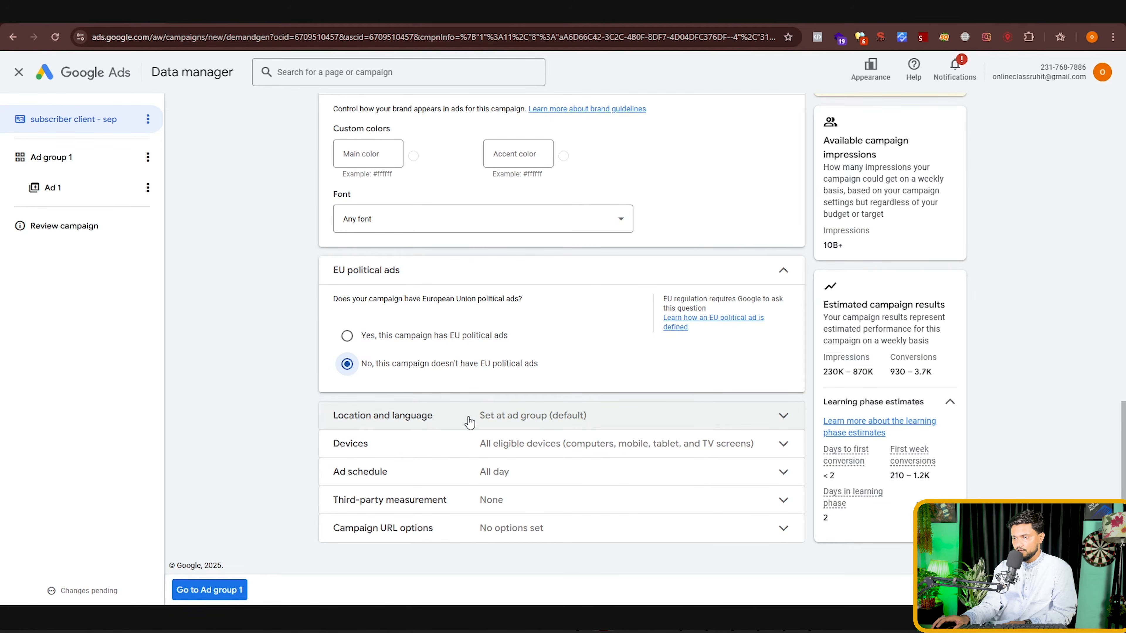
click(461, 423)
scroll(461, 450, down, 3)
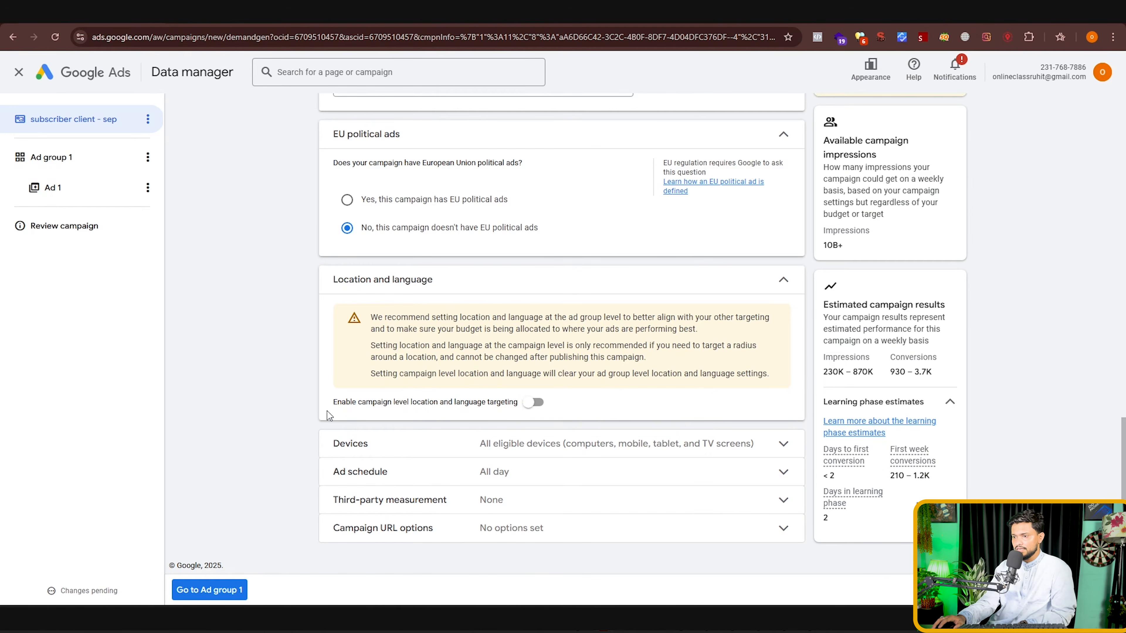
click(530, 402)
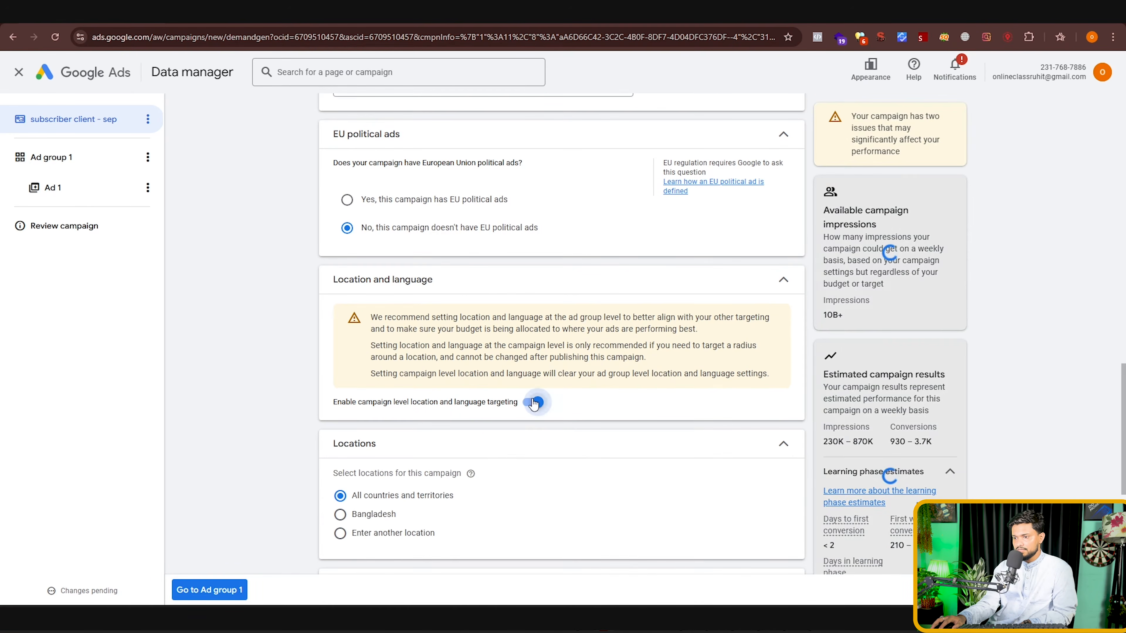
click(535, 402)
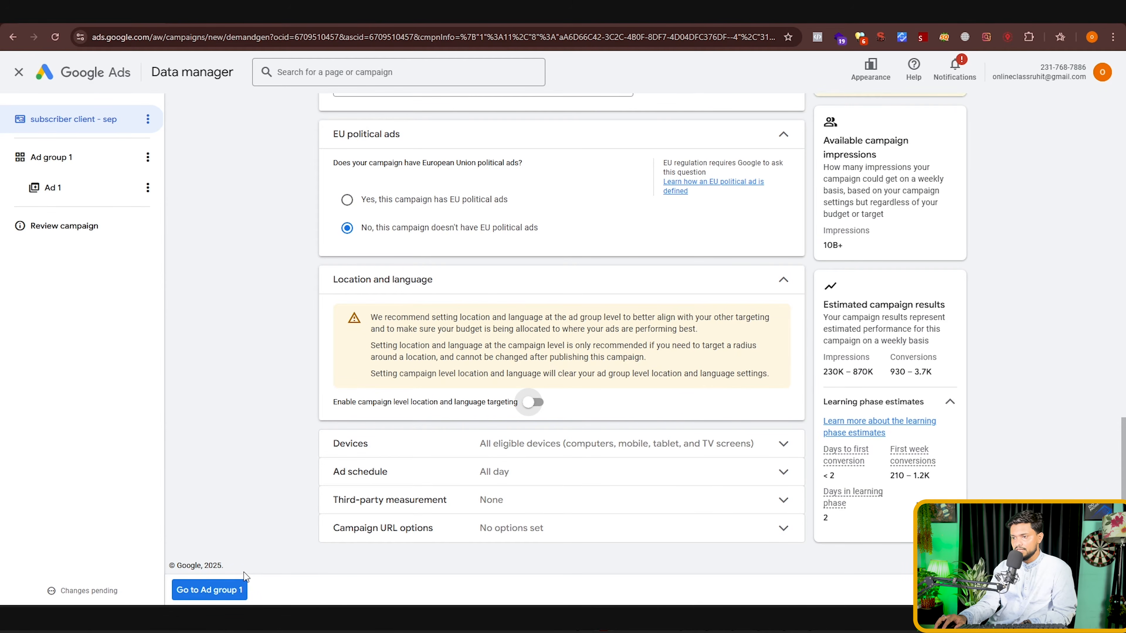
Step: Set specific device targeting for the campaign, keeping only mobile phones and excluding computers, tablets and TV screens
click(459, 446)
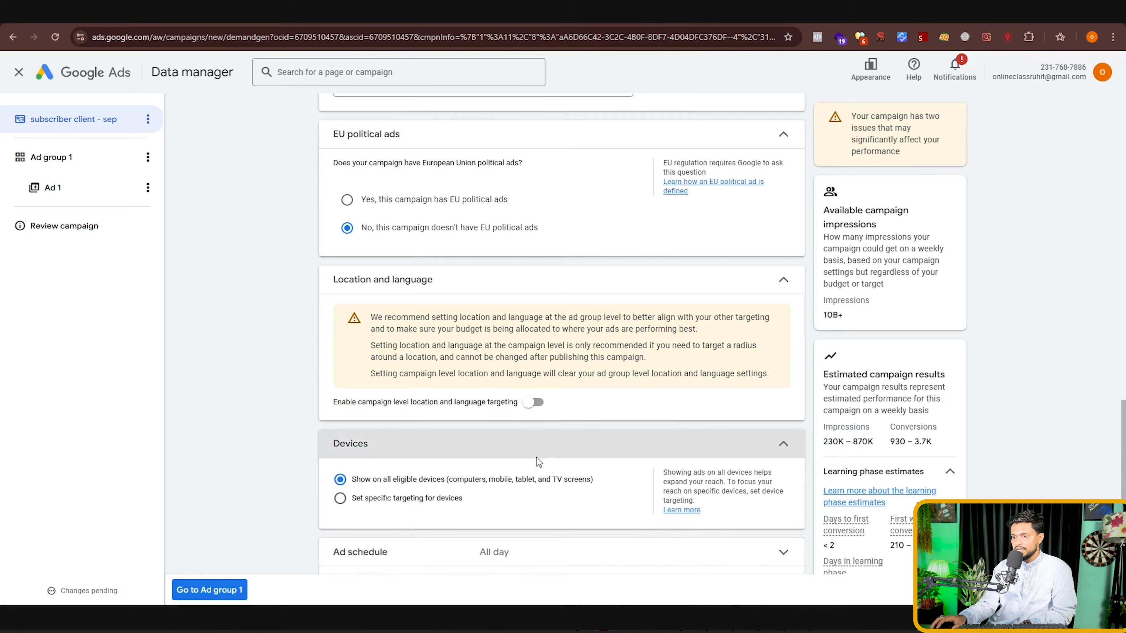
click(382, 419)
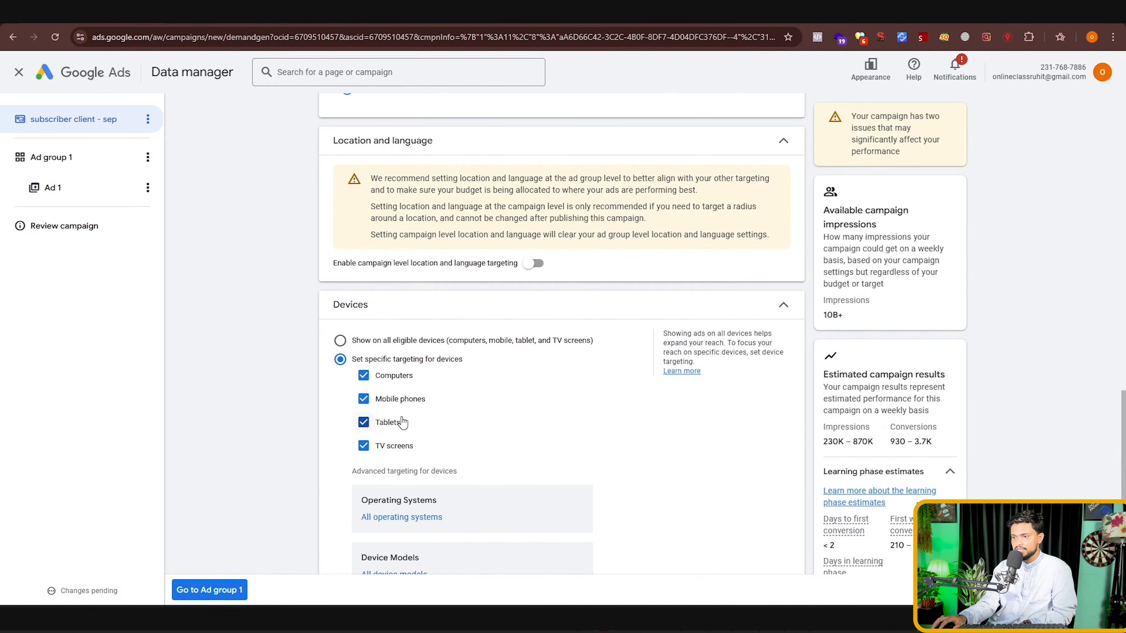
click(385, 378)
click(377, 424)
click(377, 446)
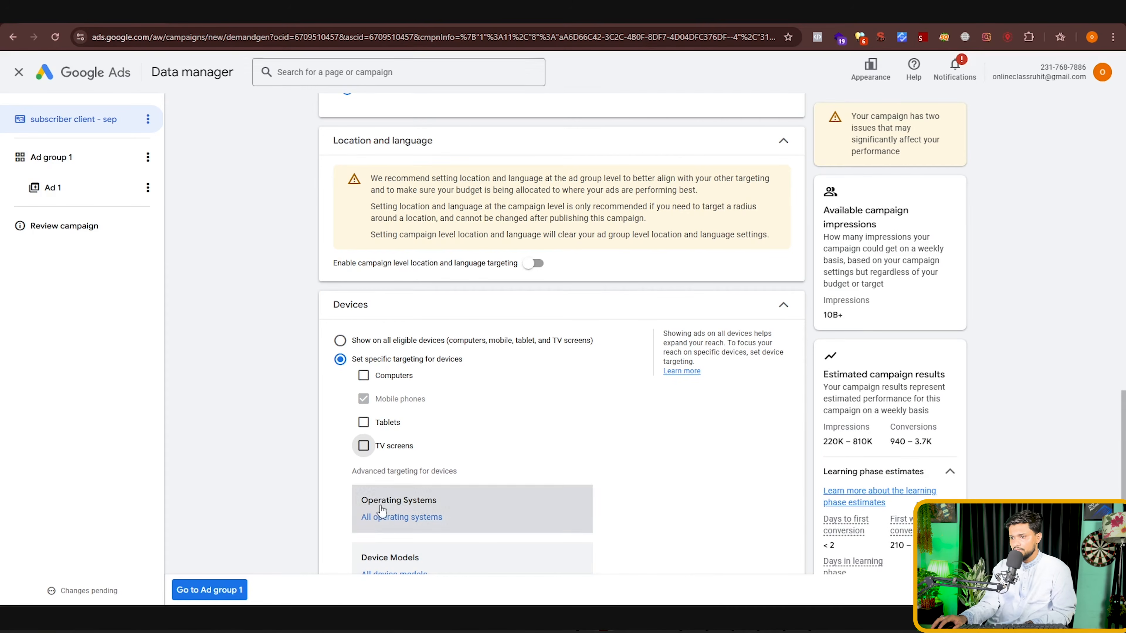
Step: Expand the ad schedule settings and continue to Ad group 1
scroll(389, 438, down, 5)
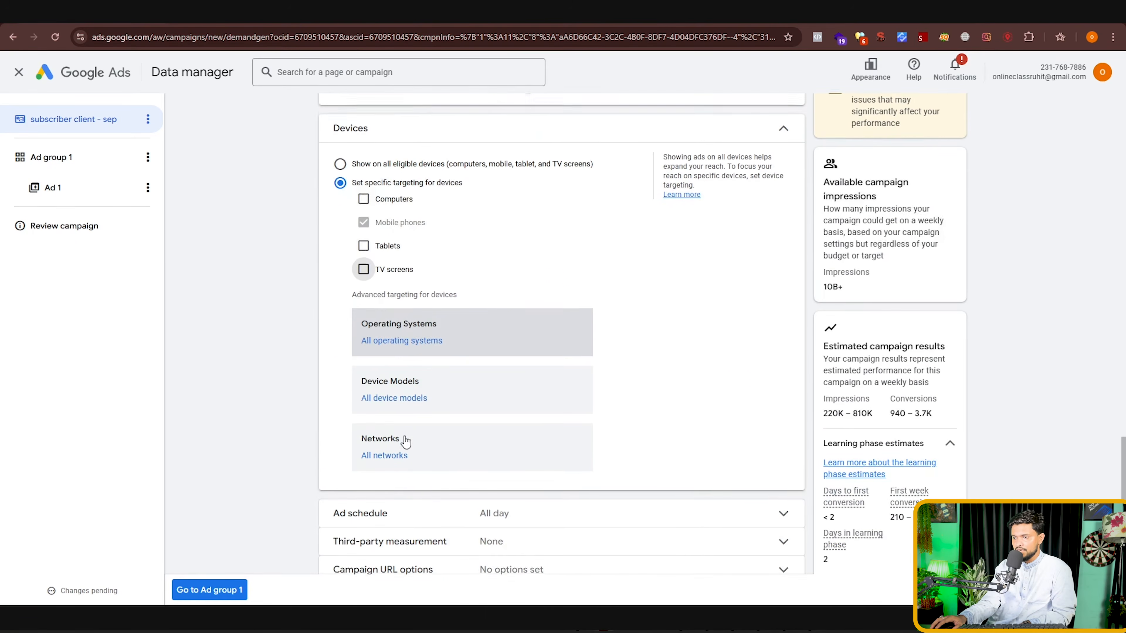
click(404, 484)
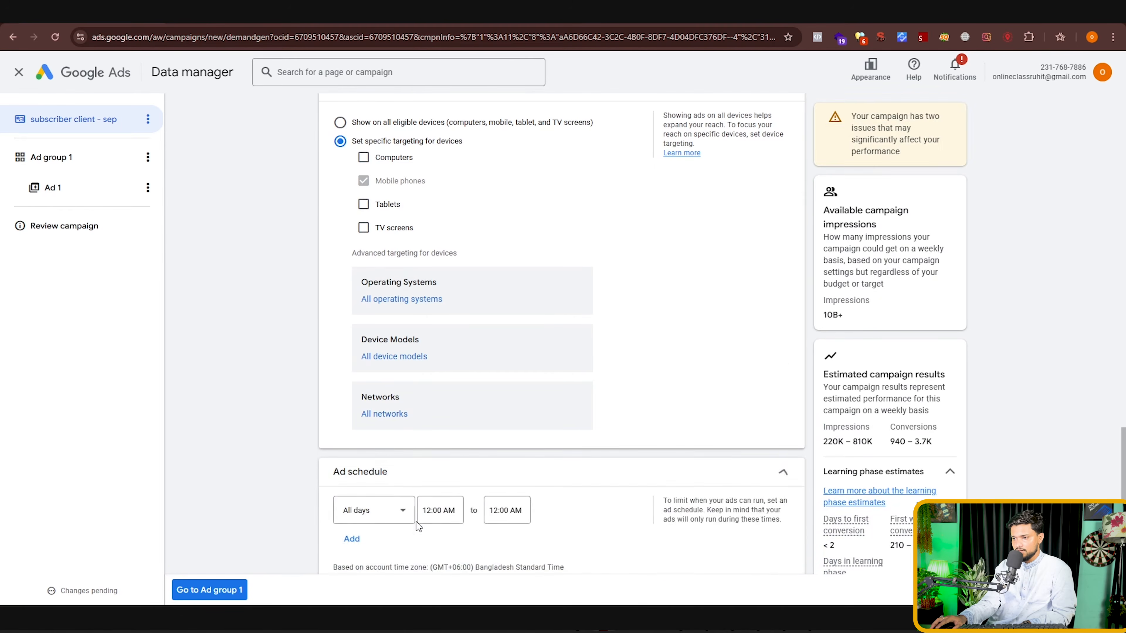
scroll(413, 510, down, 3)
click(215, 591)
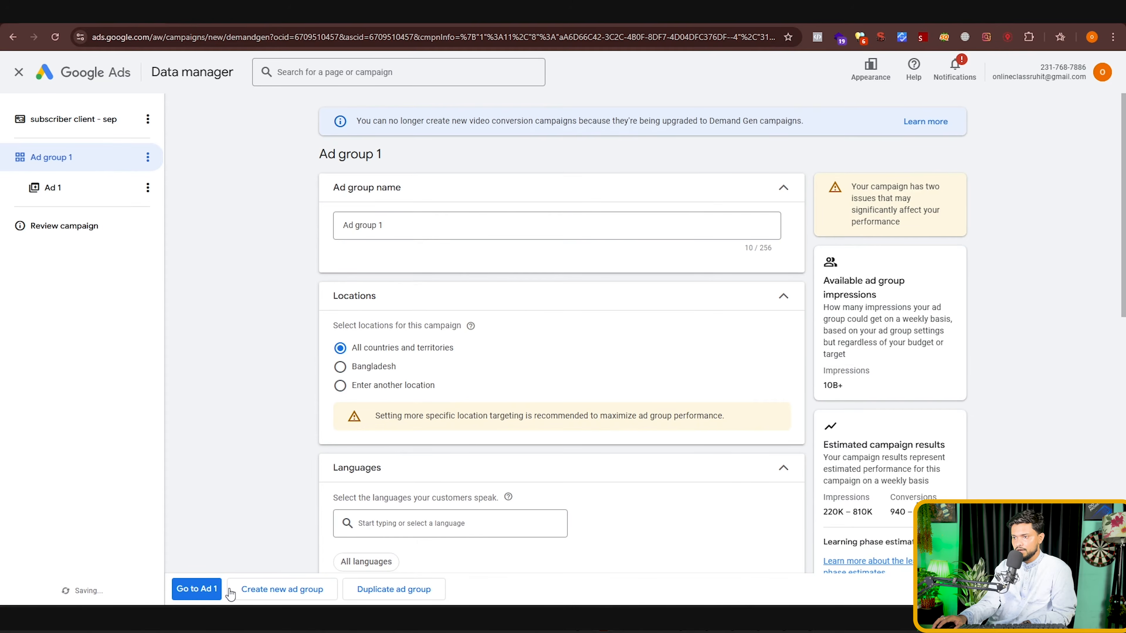
Step: Target the ad group at Bangladesh as the location and Bengali as the language
scroll(464, 446, down, 1)
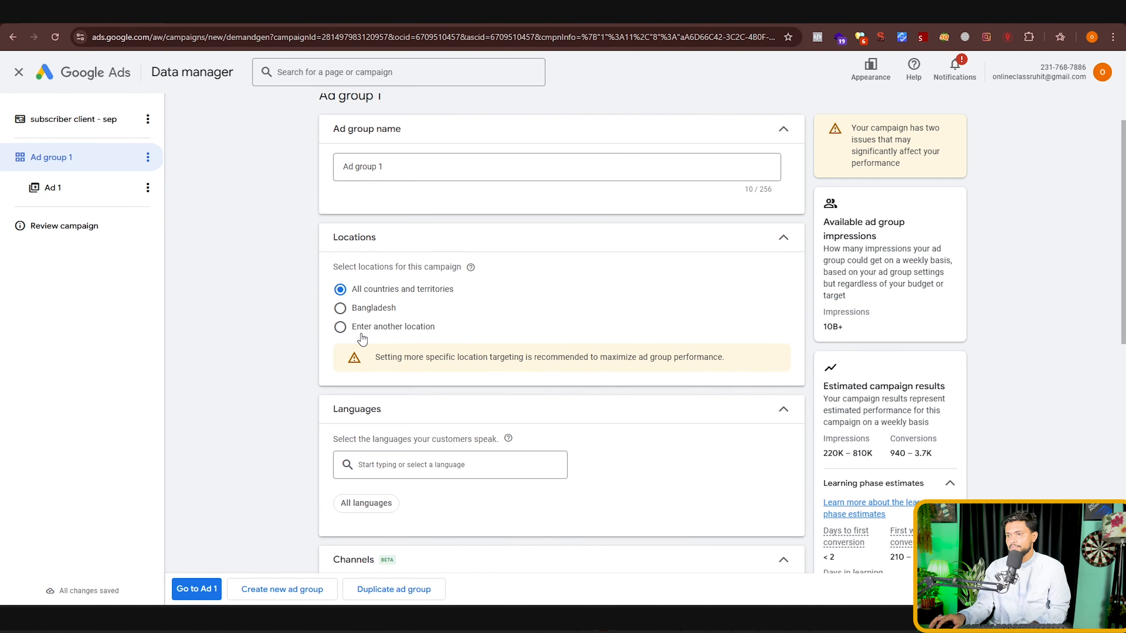
click(341, 308)
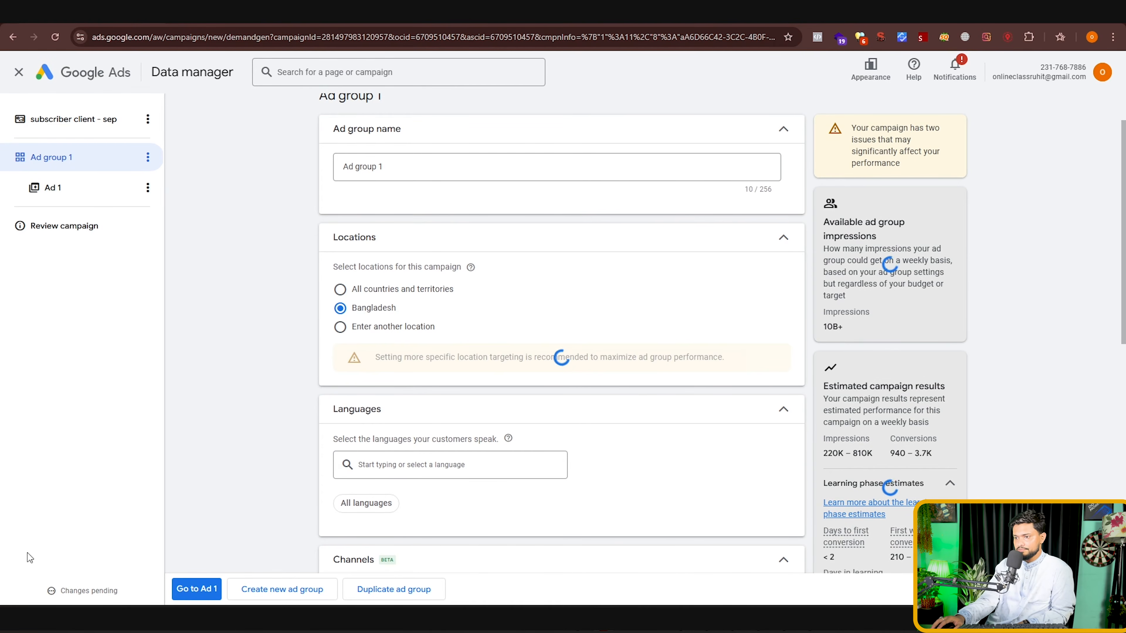
scroll(665, 444, down, 1)
click(434, 402)
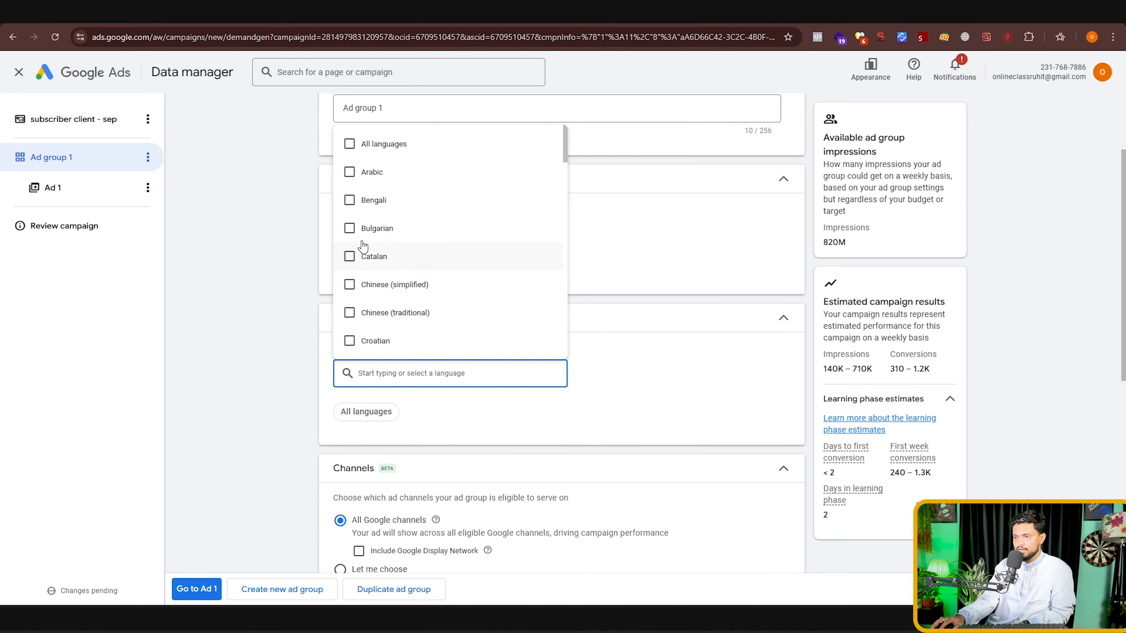
click(350, 200)
click(644, 399)
Step: Choose the ad group's channels manually, keeping all YouTube placements and excluding Discover, Gmail and Google Display Network
scroll(492, 390, down, 2)
scroll(597, 368, down, 2)
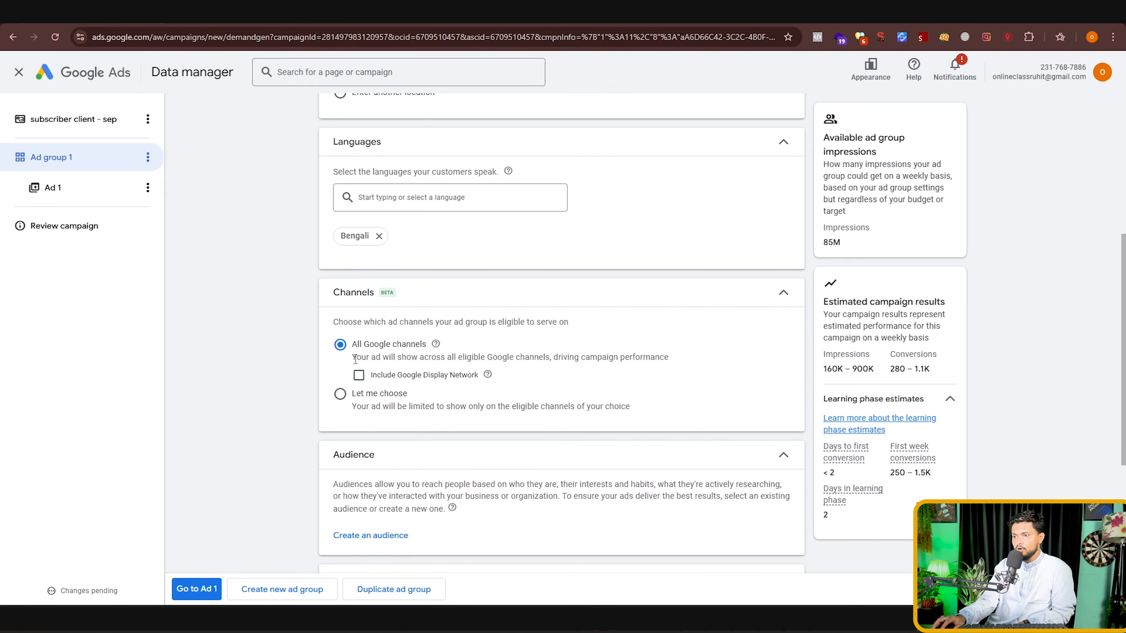
click(344, 404)
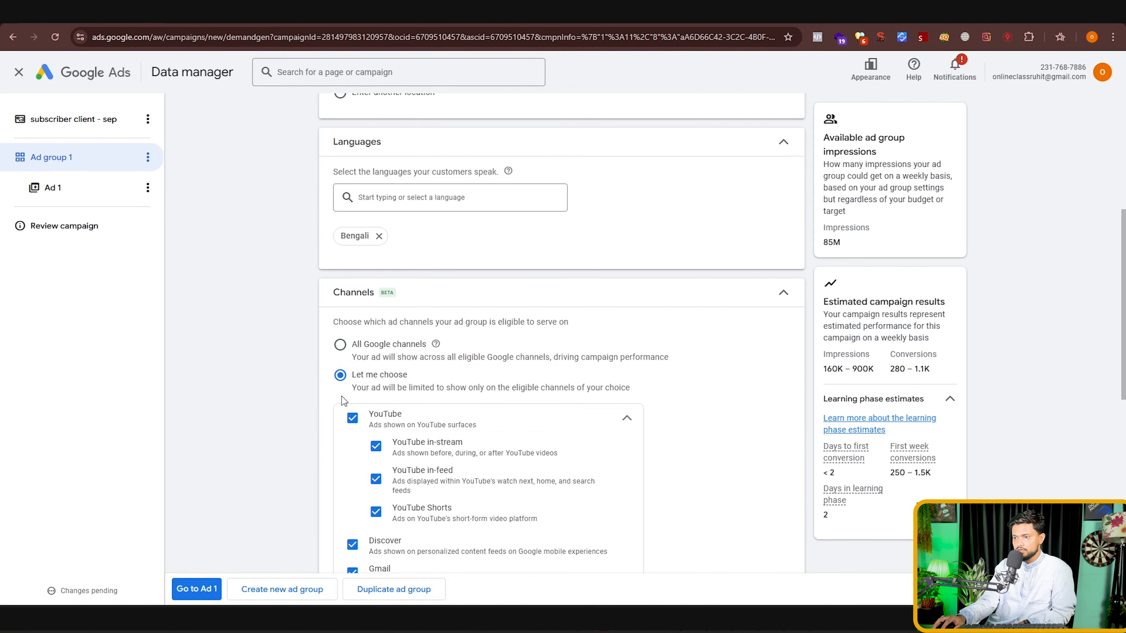
scroll(477, 434, down, 4)
click(369, 372)
click(371, 395)
click(370, 429)
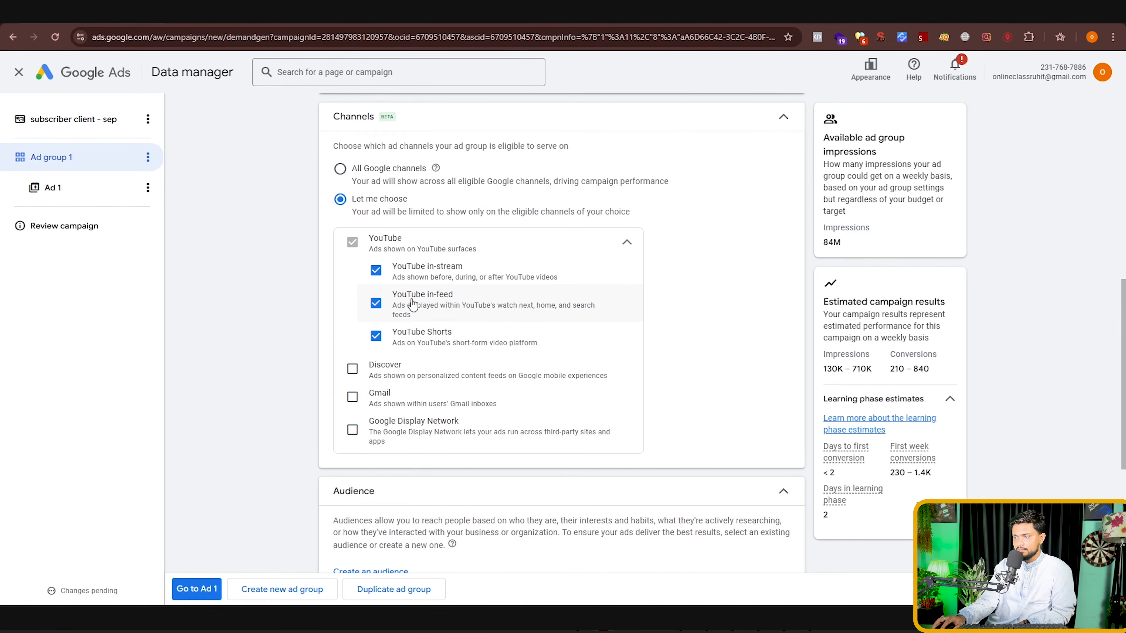
Step: Expand the ad group URL options and continue to the settings of Ad 1
scroll(440, 422, down, 5)
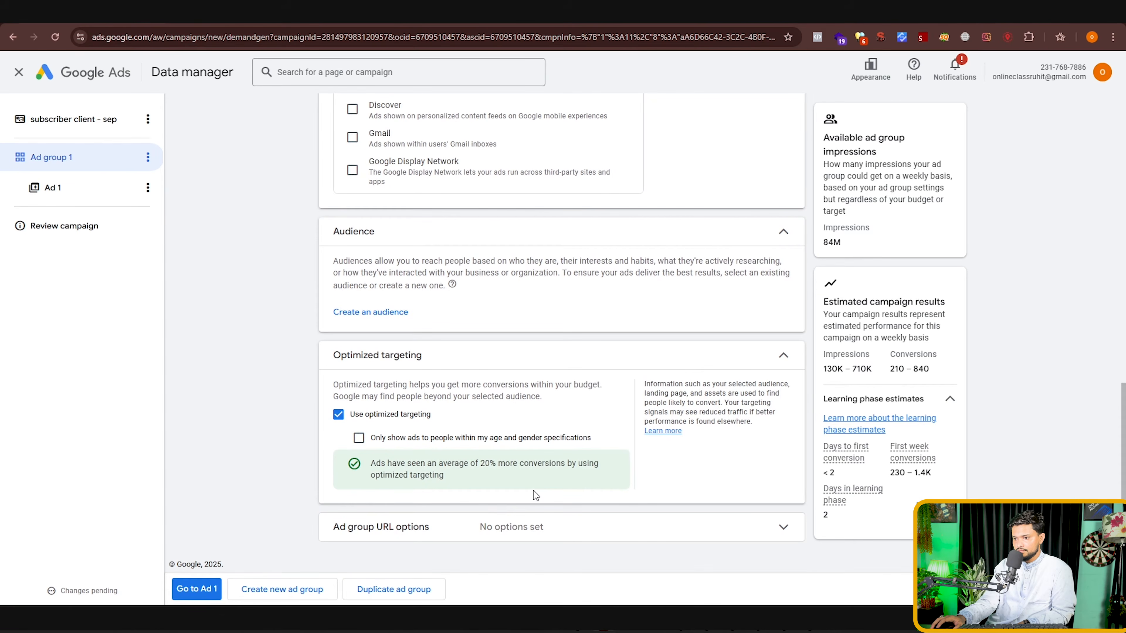
click(488, 525)
scroll(633, 521, down, 4)
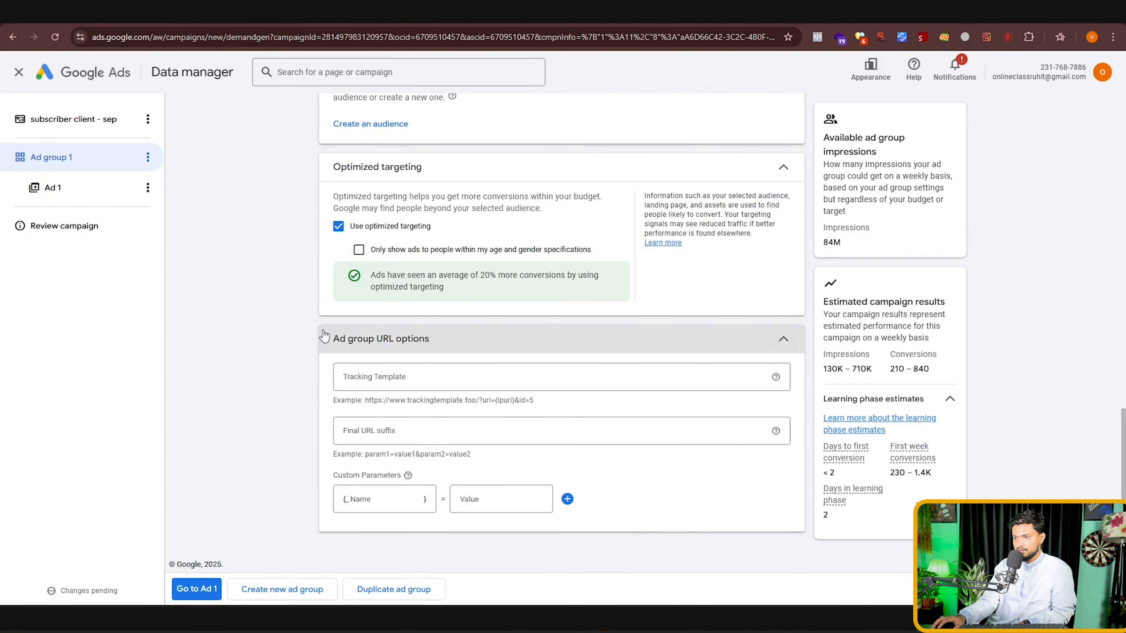
click(202, 593)
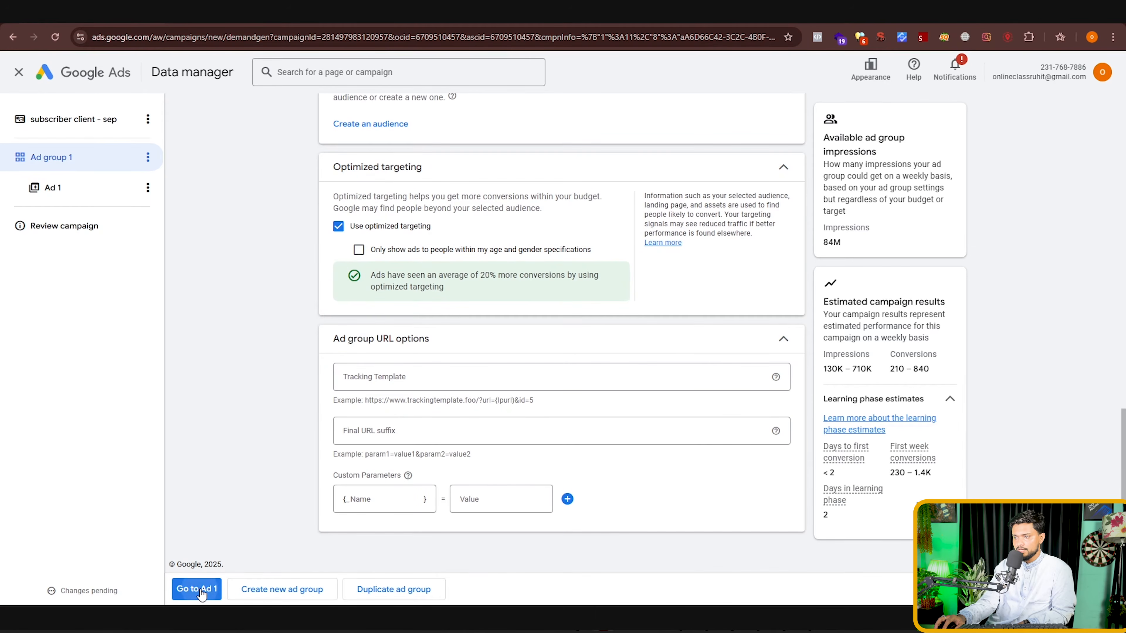
scroll(445, 284, down, 2)
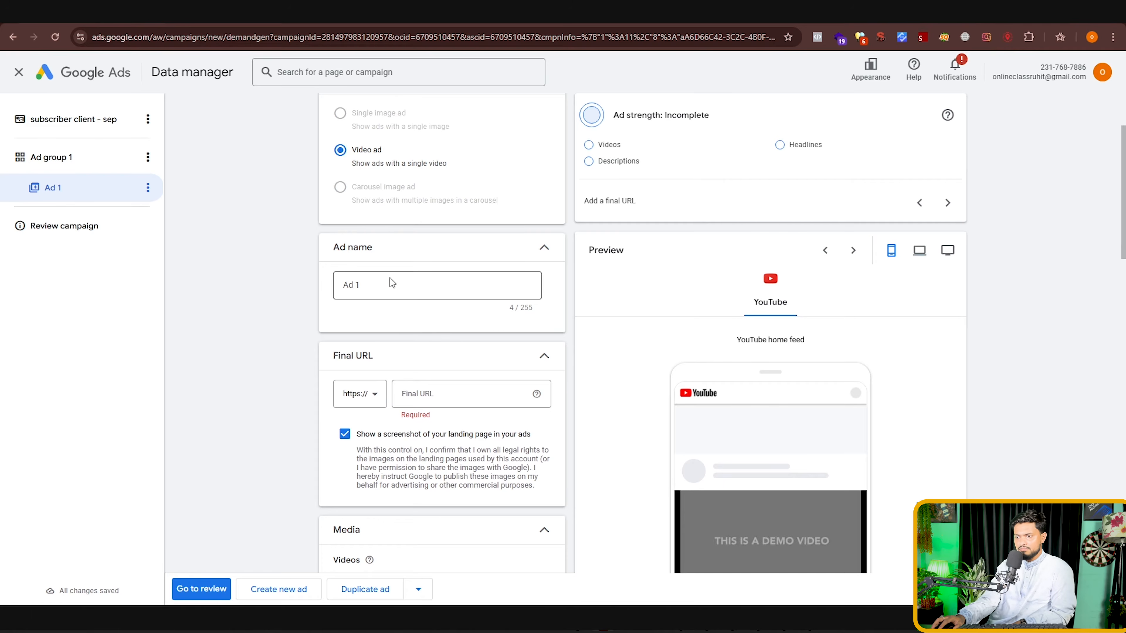
scroll(391, 283, down, 2)
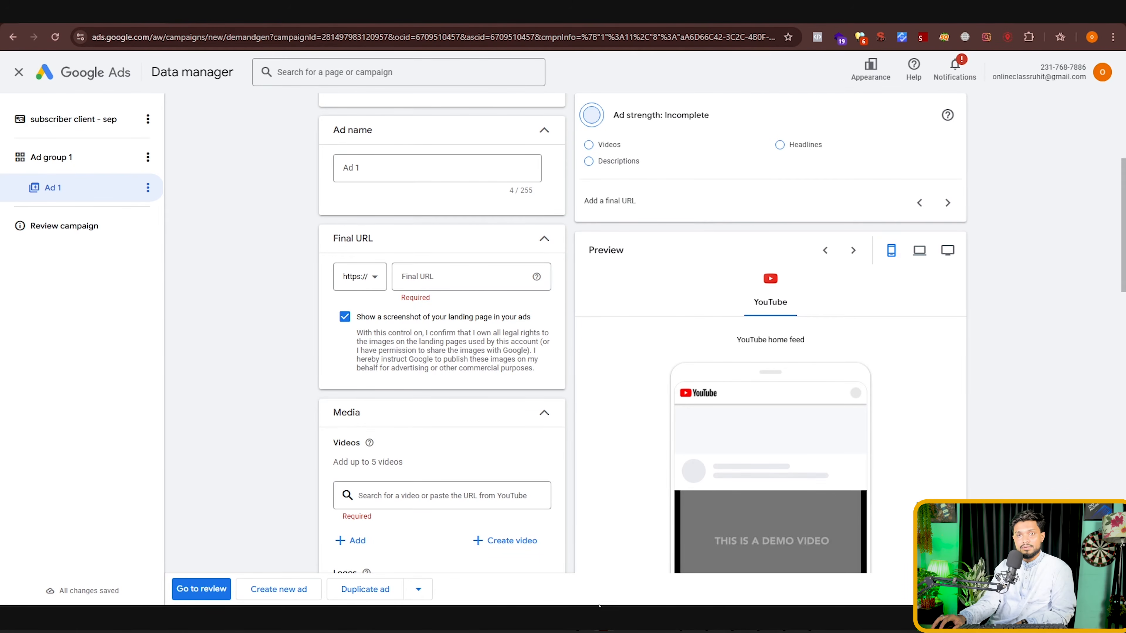
Step: Paste the copied YouTube channel link into the address bar of a new browser tab
key(ctrl+t)
right_click(220, 37)
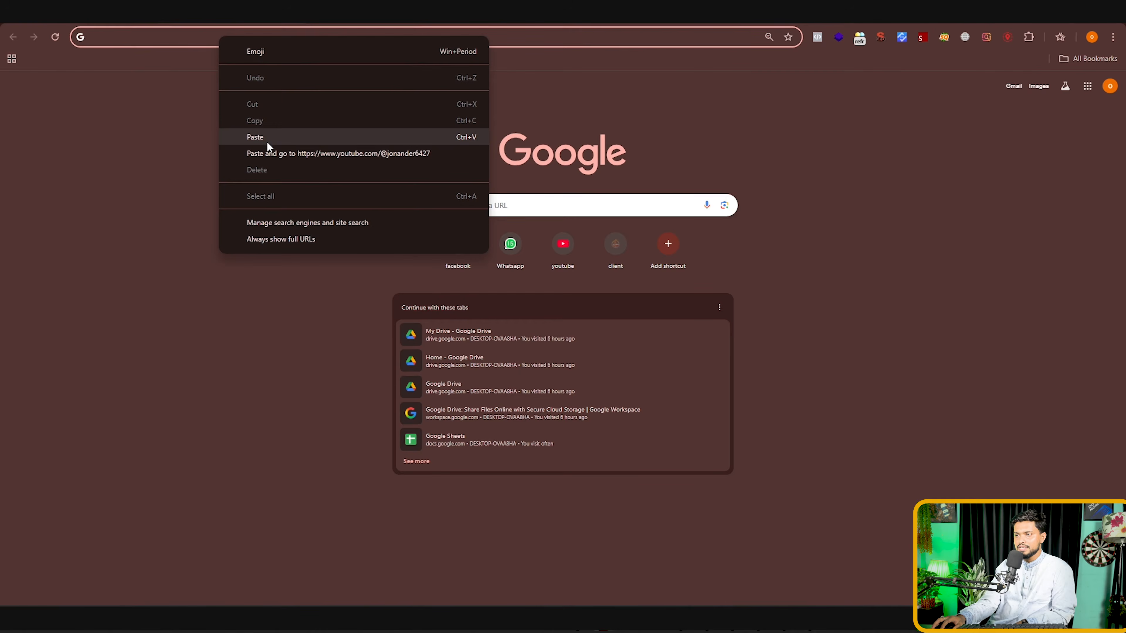
click(269, 141)
drag(263, 40, 101, 41)
click(263, 36)
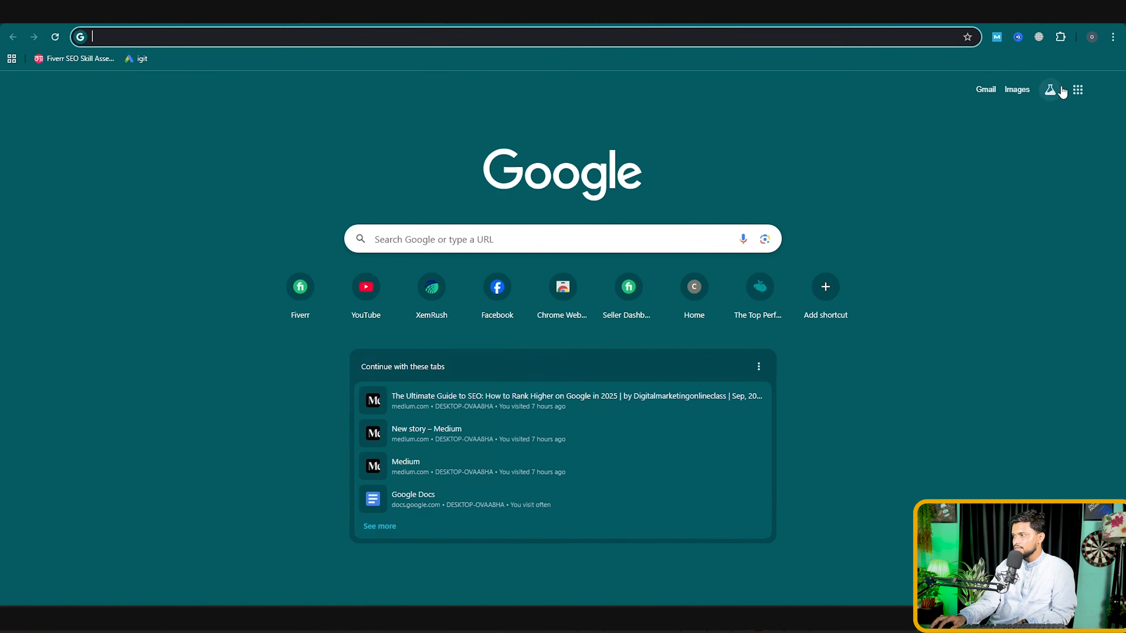
Step: Go to Google Docs and open the "google ads" document from the recent documents
click(1078, 90)
scroll(1029, 248, down, 5)
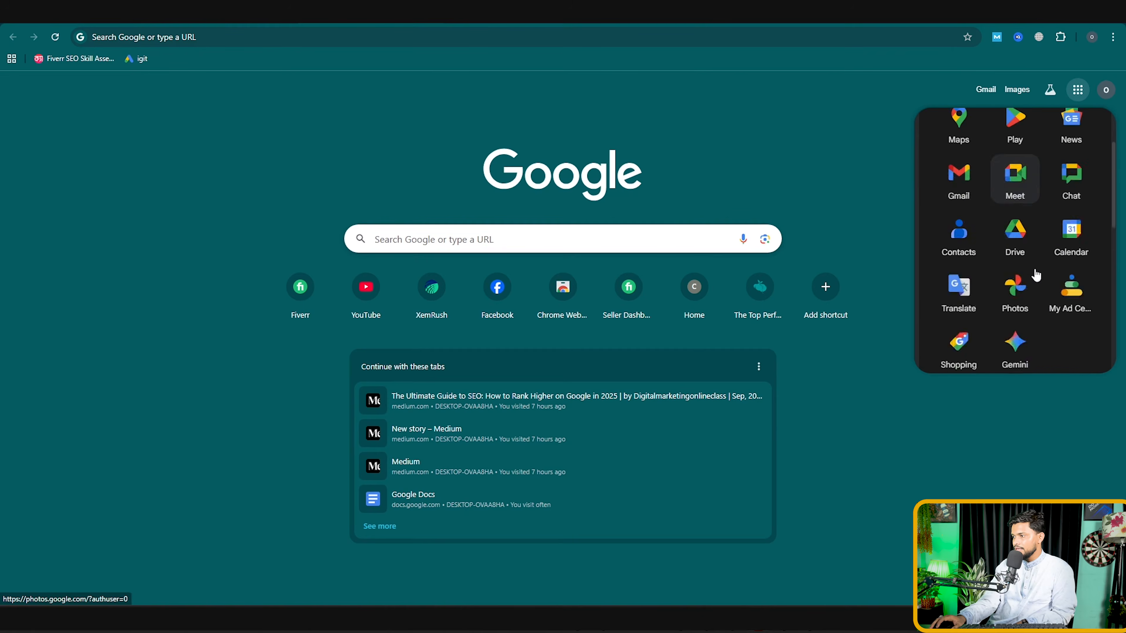
click(1064, 241)
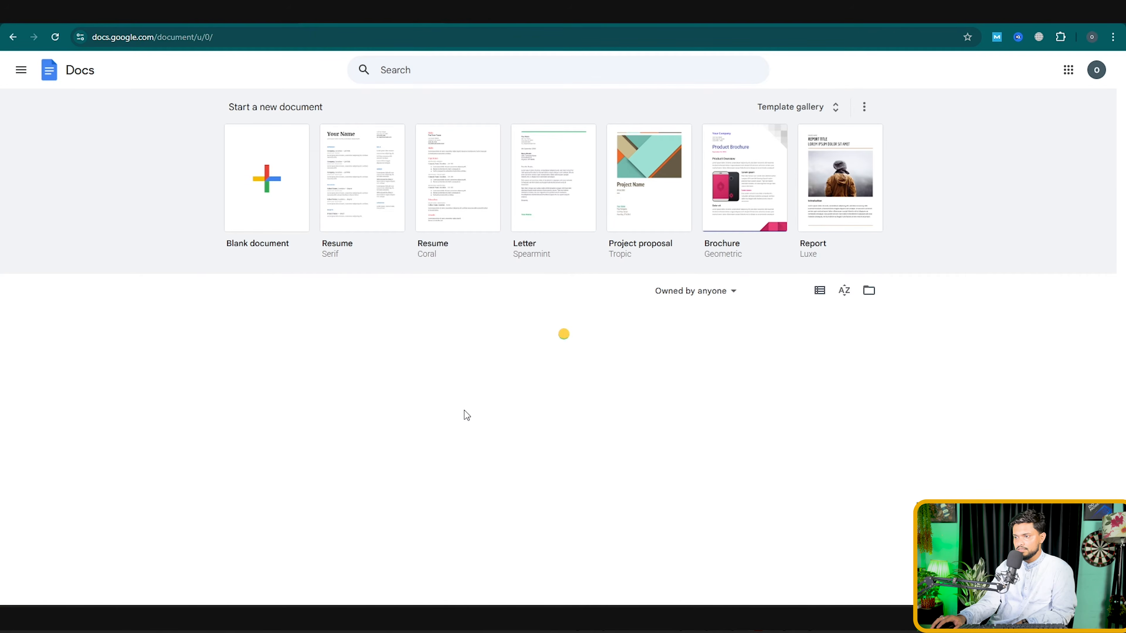
scroll(460, 407, down, 3)
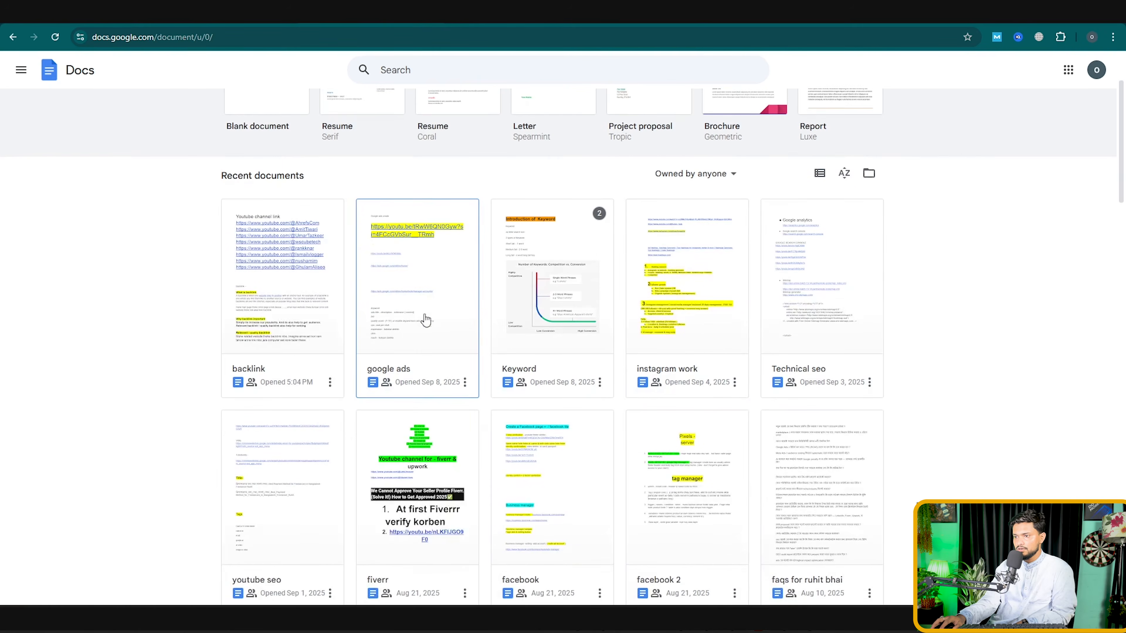
click(426, 319)
Step: Copy the "?sub_confirmation=1" ending of the channel link under the "#new update 2 - subscriber" heading
scroll(536, 431, down, 15)
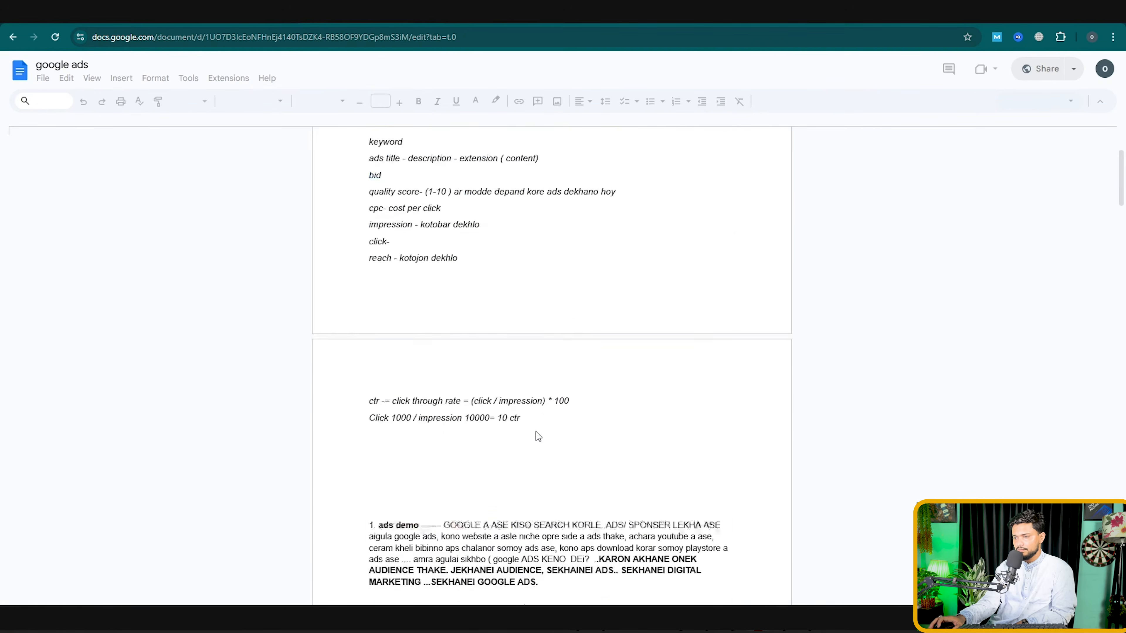
scroll(535, 431, down, 20)
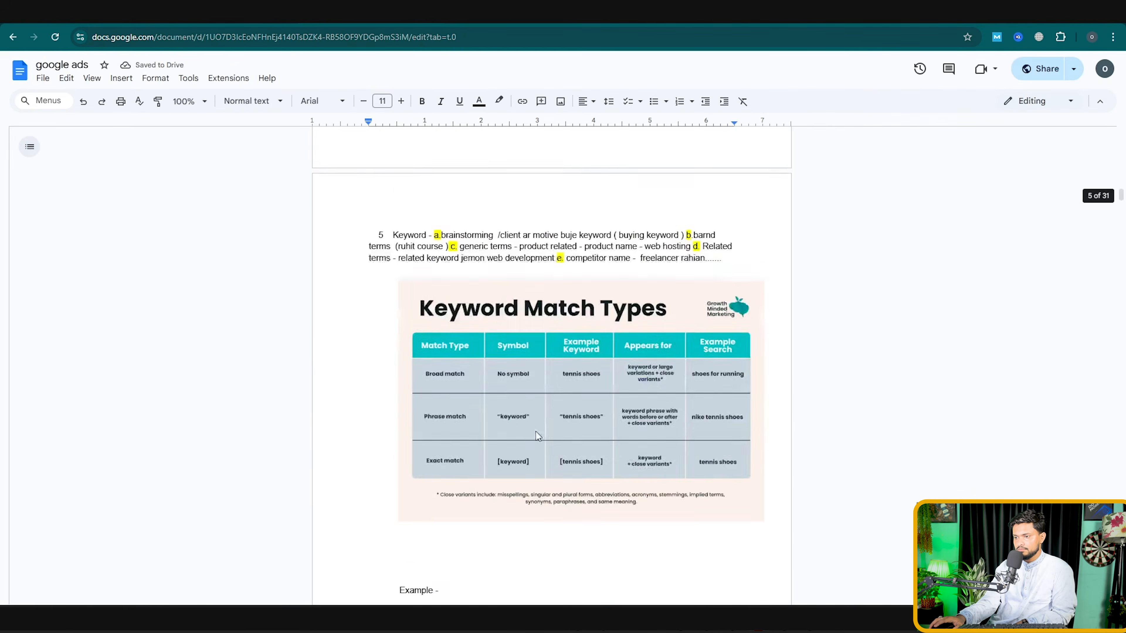
scroll(536, 431, down, 20)
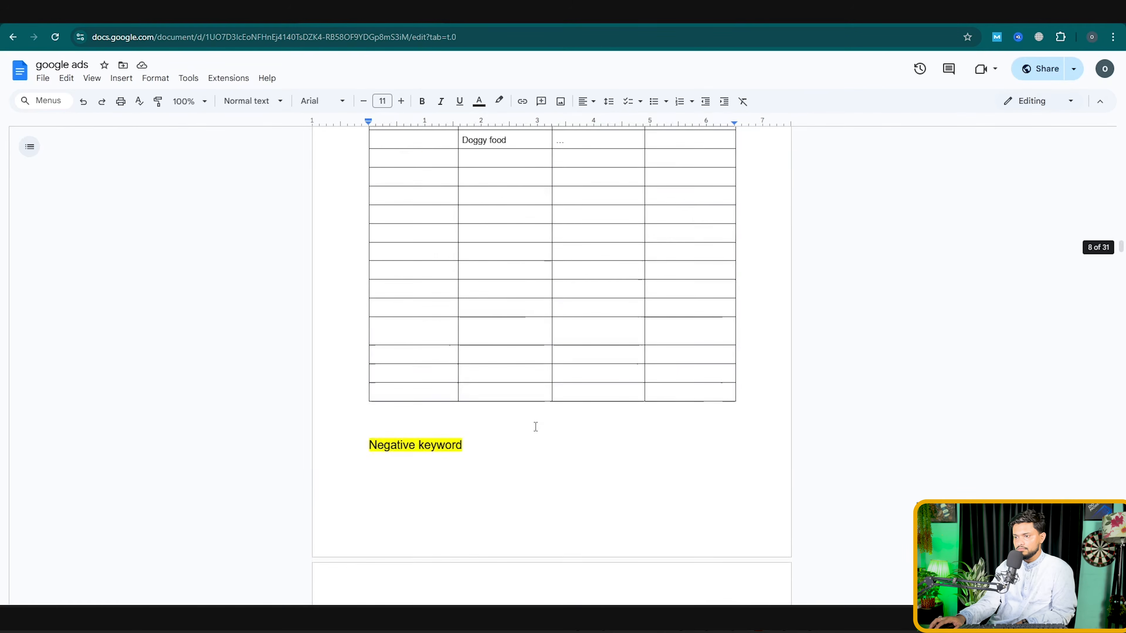
scroll(536, 427, down, 20)
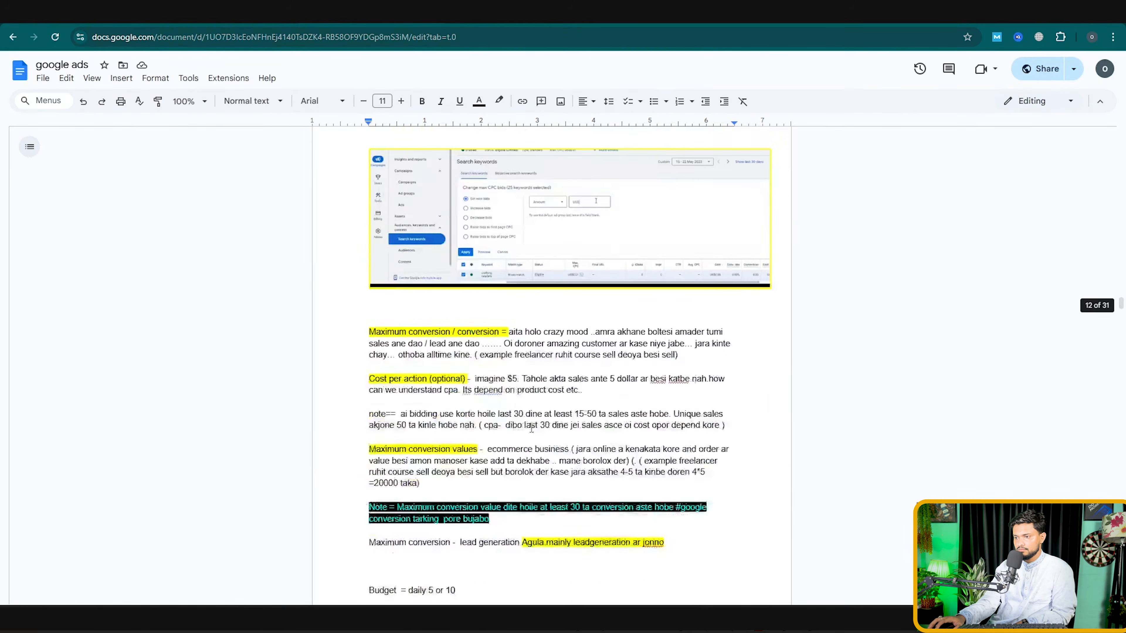
scroll(531, 428, down, 5)
drag(1121, 328, 1123, 358)
drag(719, 373, 412, 350)
click(580, 398)
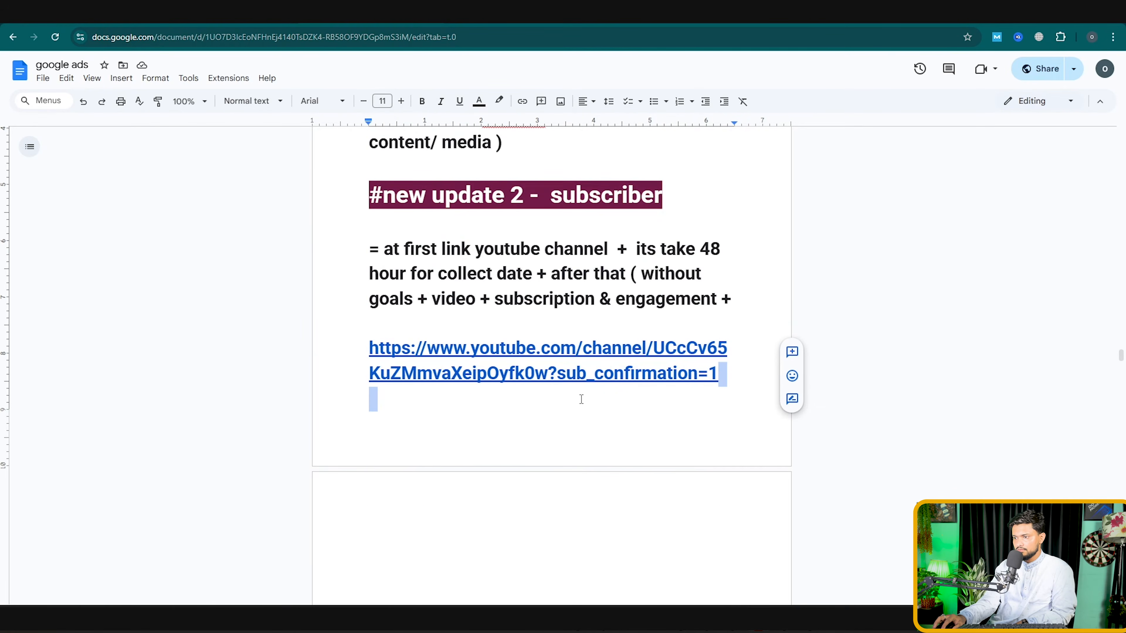
right_click(565, 374)
click(596, 270)
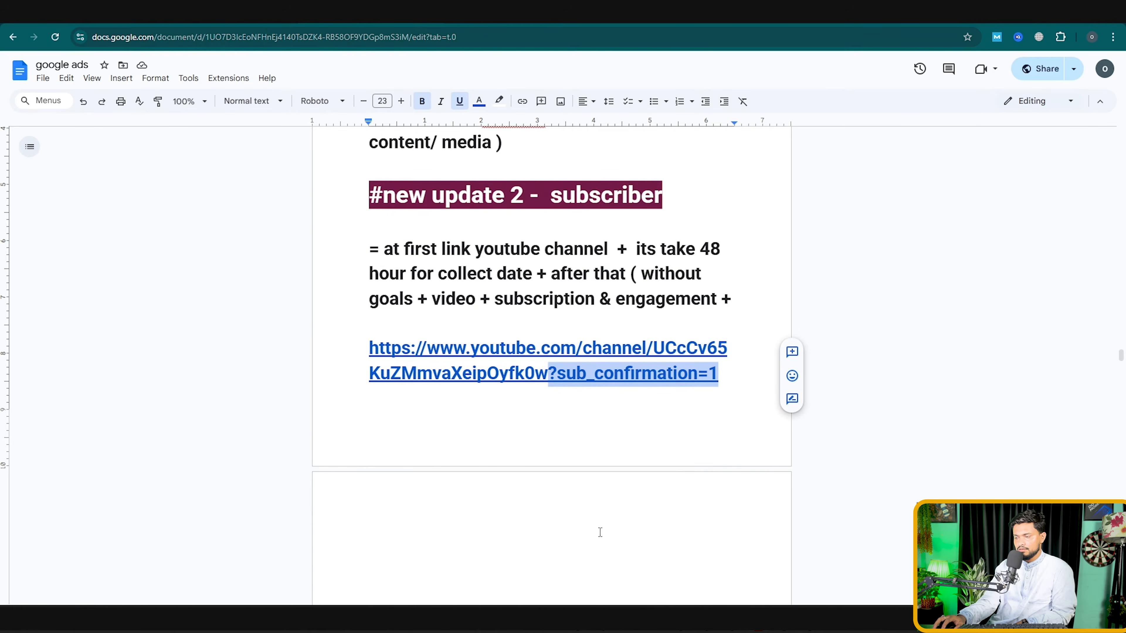
Step: Switch back to the pasted channel link, append "?sub_confirmation=1" to it, and copy the complete link
key(alt+Tab)
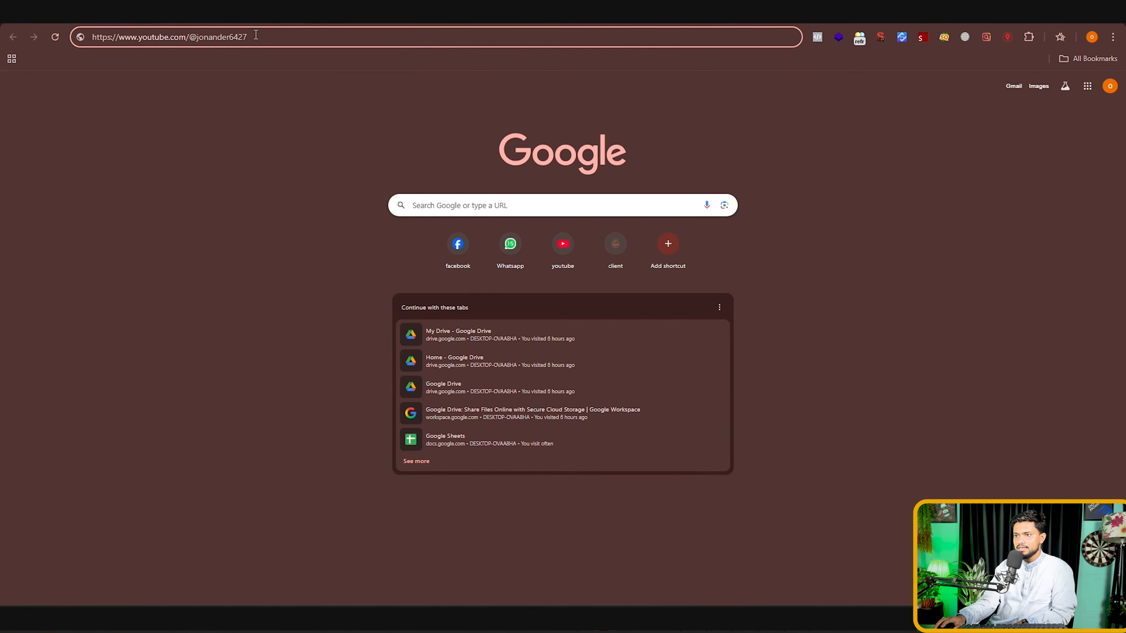
right_click(256, 35)
click(294, 135)
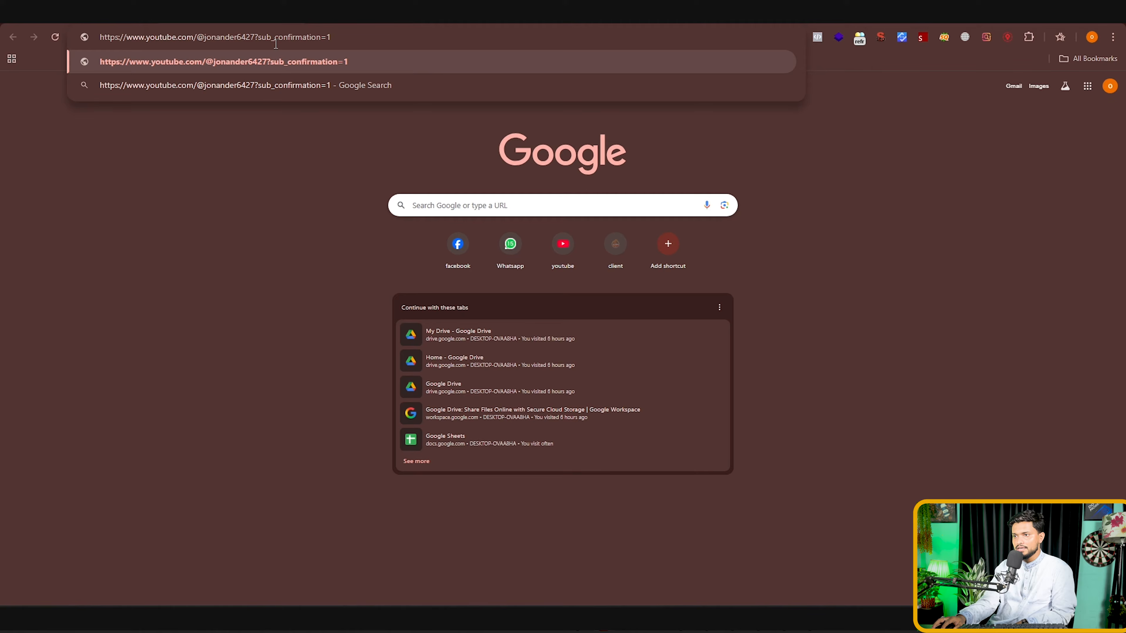
drag(347, 40, 99, 37)
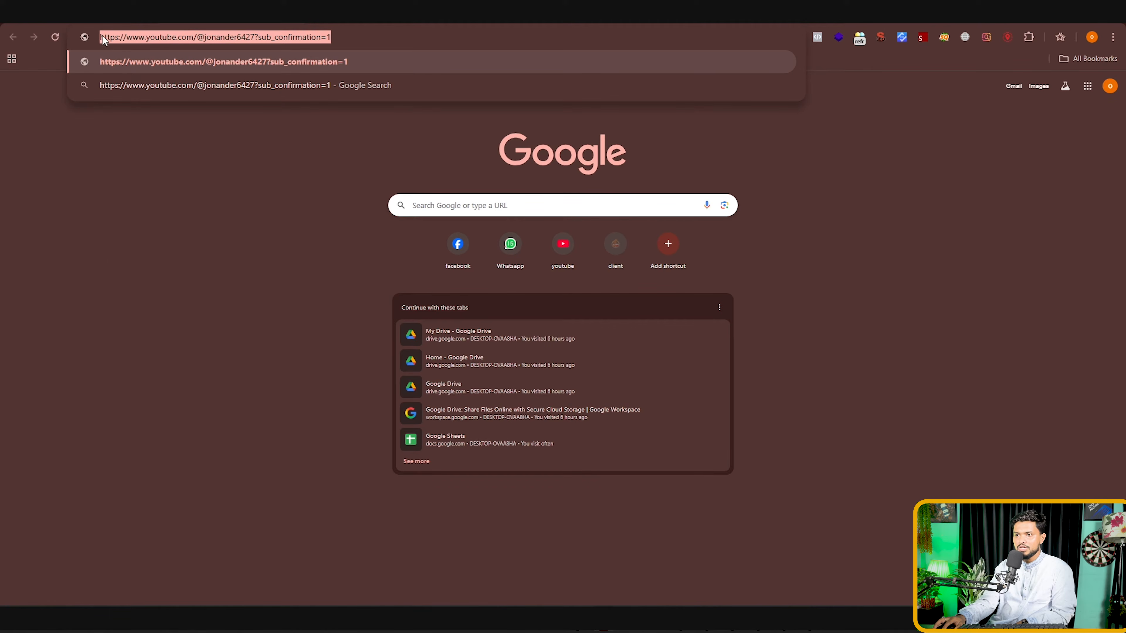
right_click(115, 37)
click(169, 120)
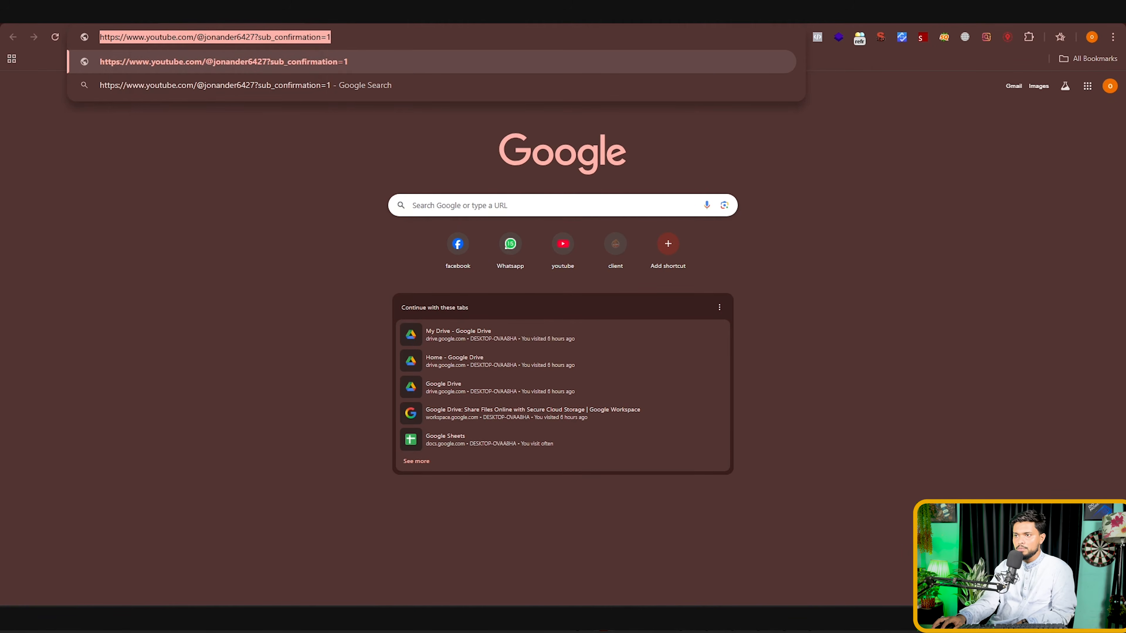
Step: Replace the address with the copied subscription link and load it to test the subscribe prompt
key(BackSpace)
right_click(315, 36)
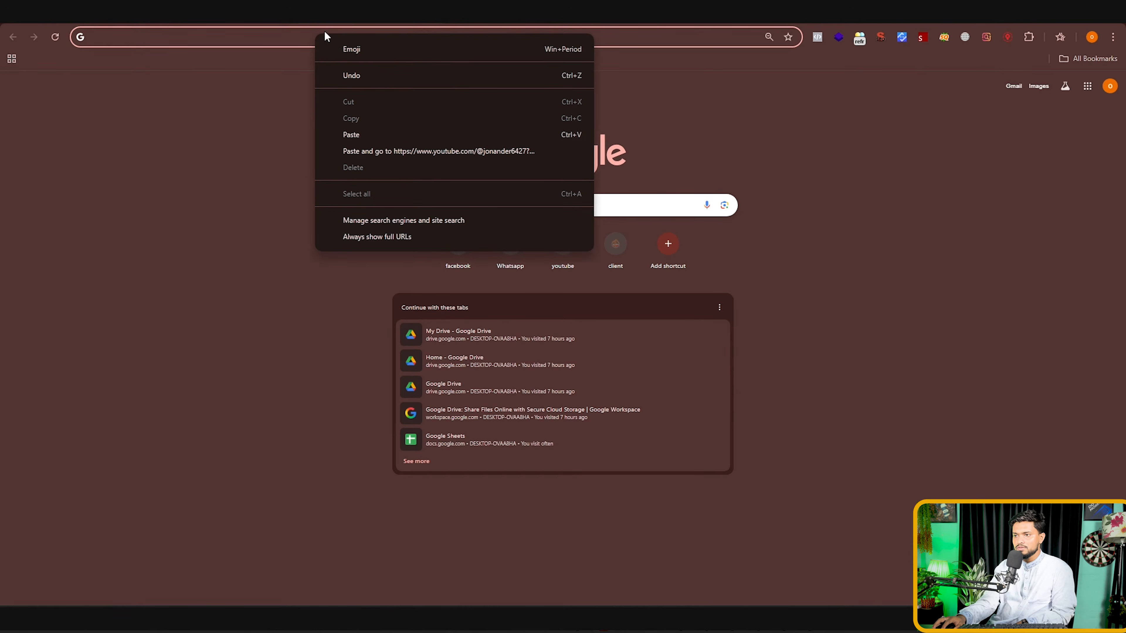
click(359, 132)
key(Return)
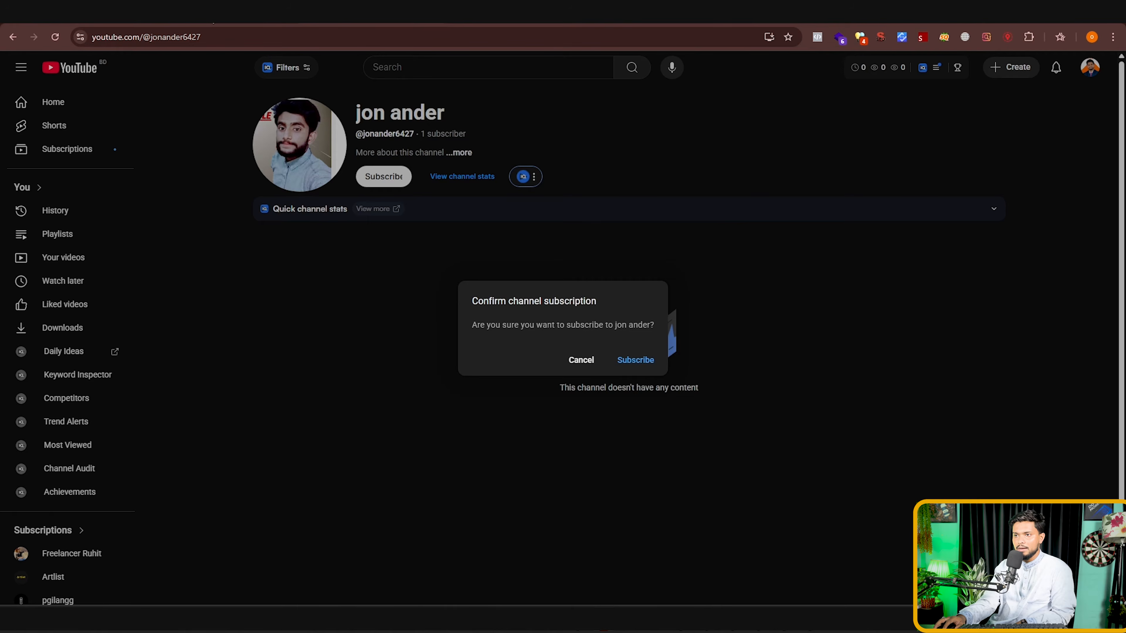
mouse_move(242, 23)
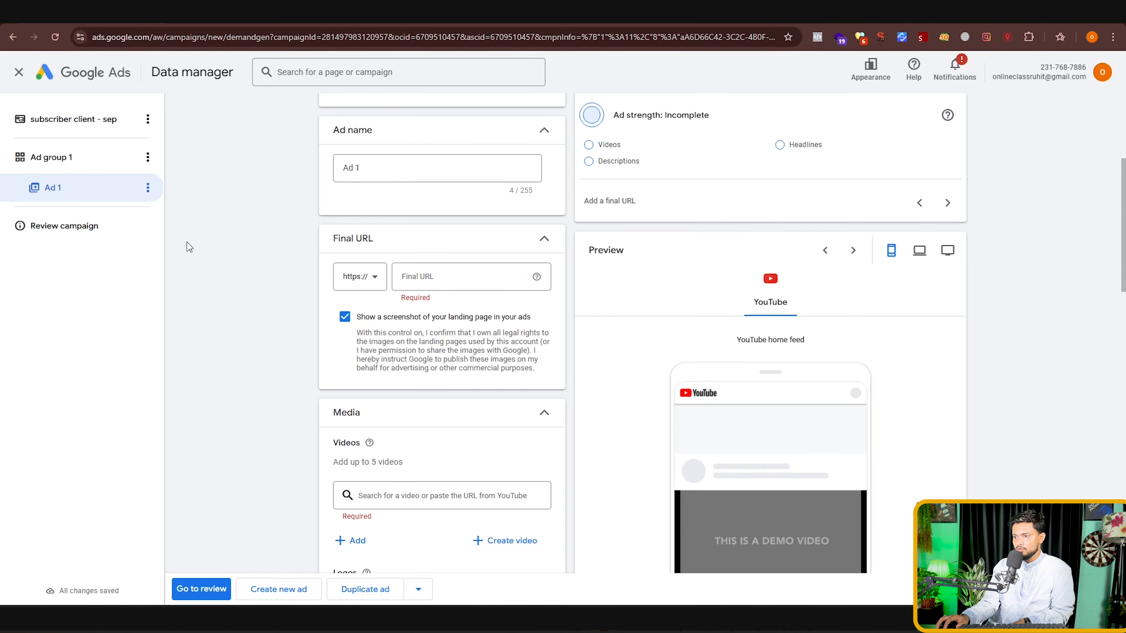
click(352, 279)
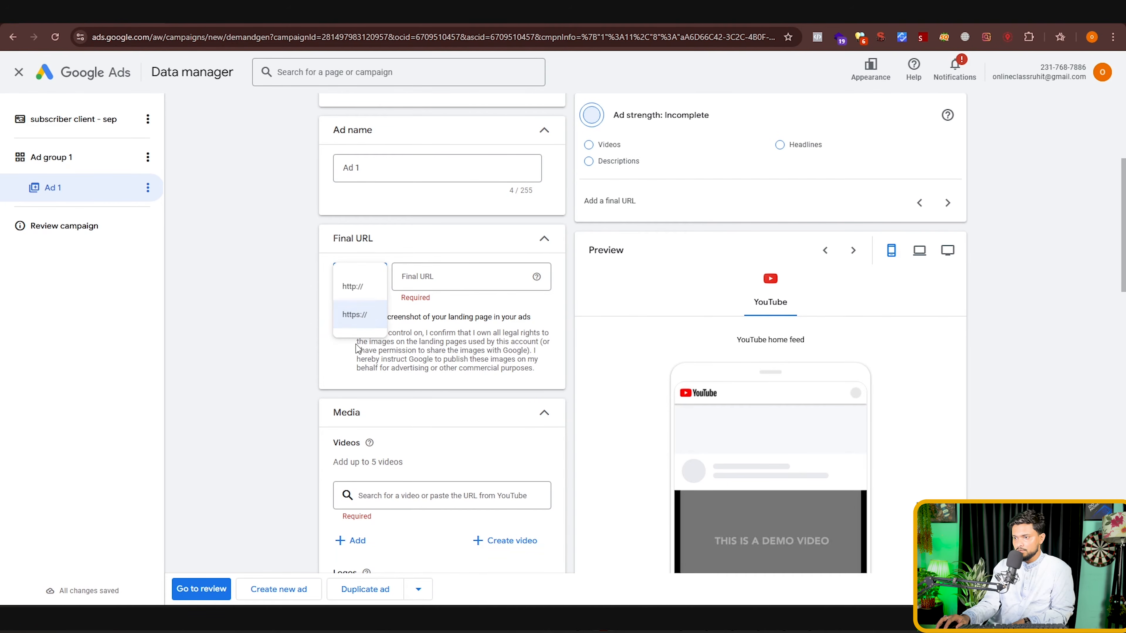
click(355, 314)
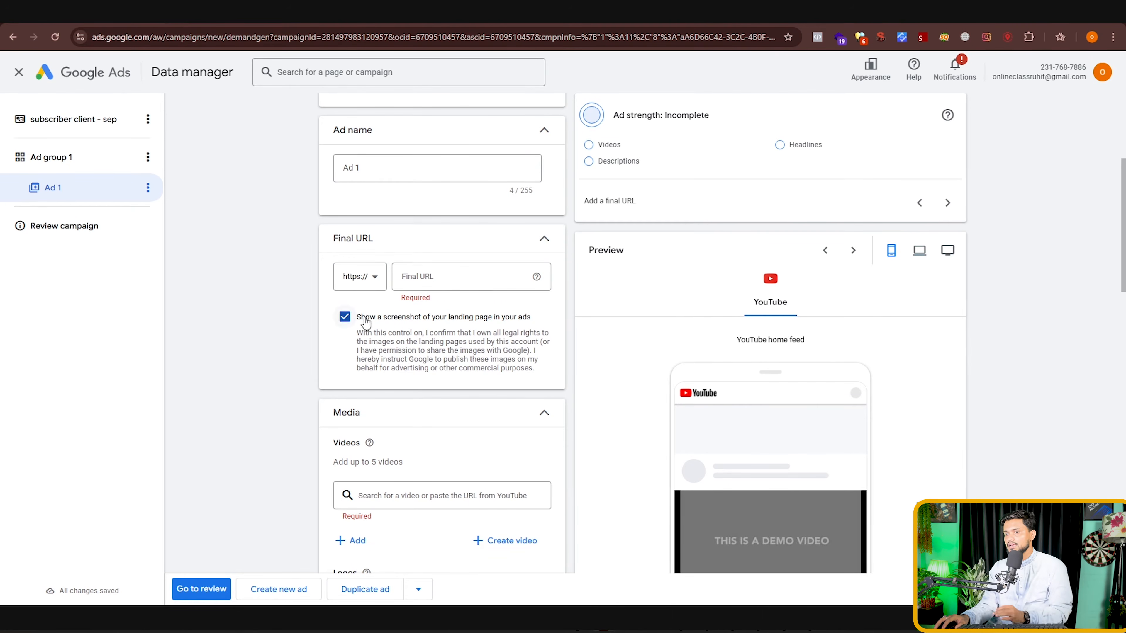
right_click(423, 278)
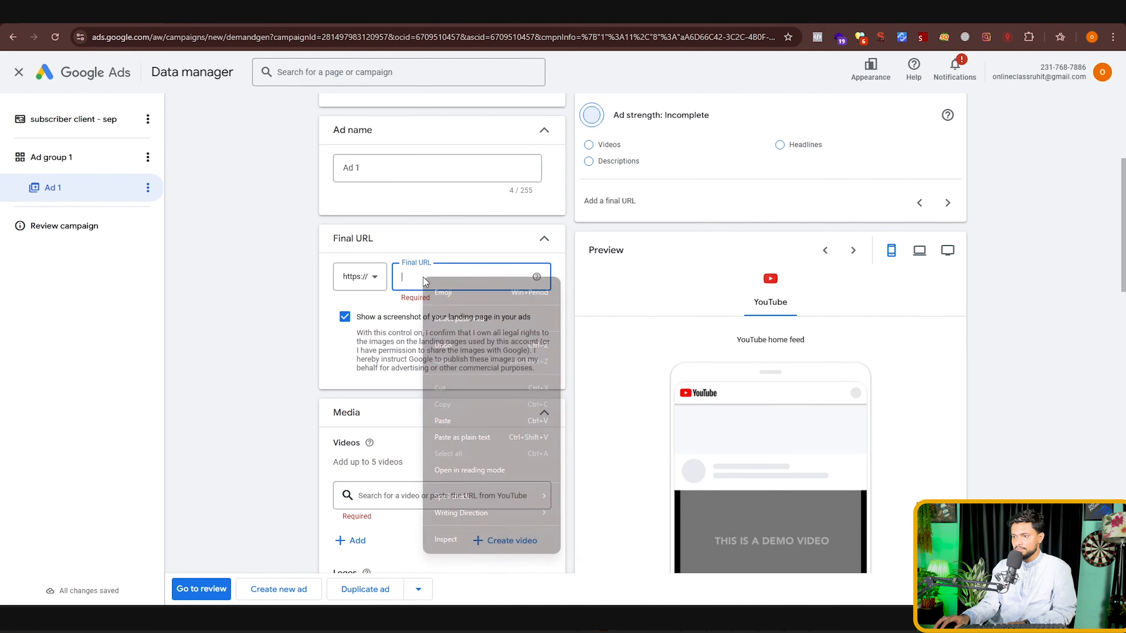
click(443, 421)
drag(462, 278, 498, 278)
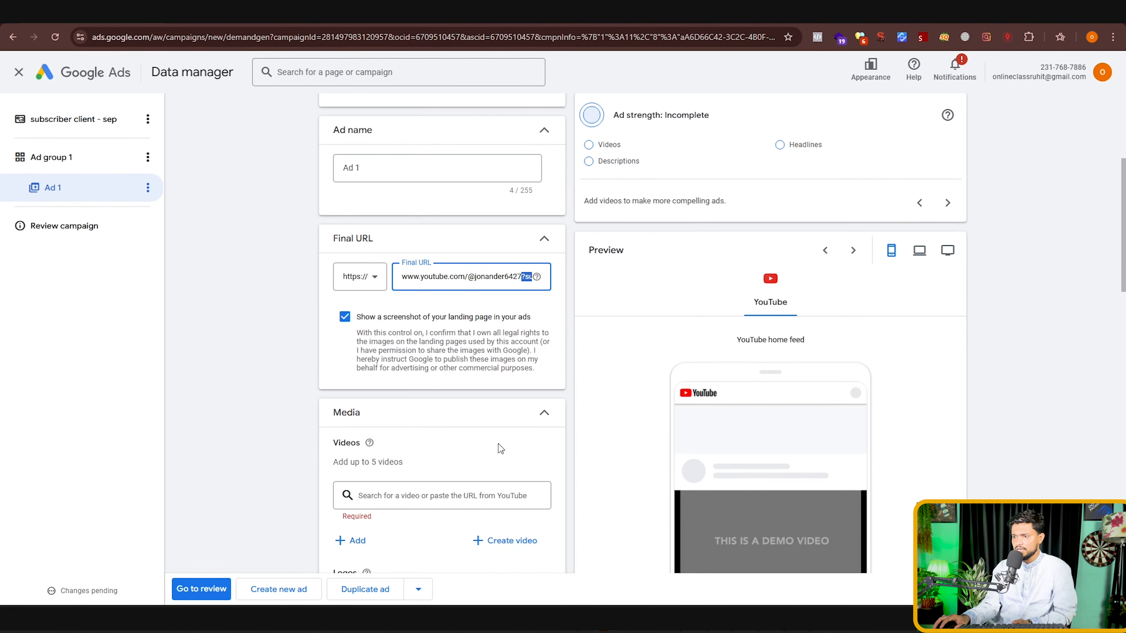
Step: Review the final URL of Ad 1 and the video and logo fields in its Media section
scroll(498, 443, down, 5)
click(447, 190)
click(433, 191)
click(386, 270)
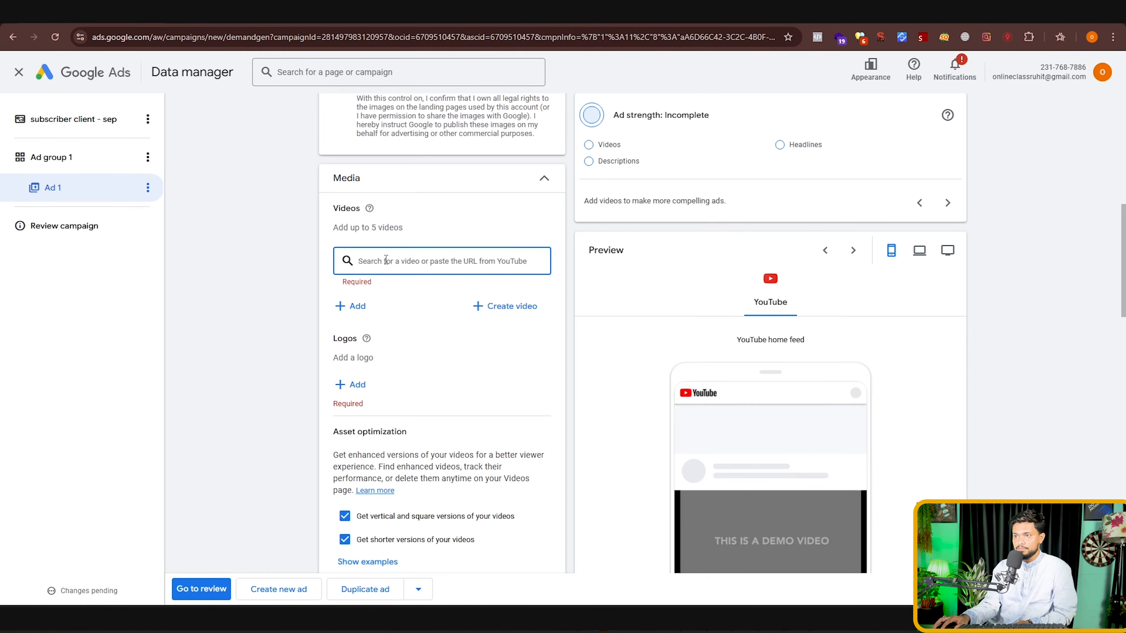
scroll(436, 392, up, 10)
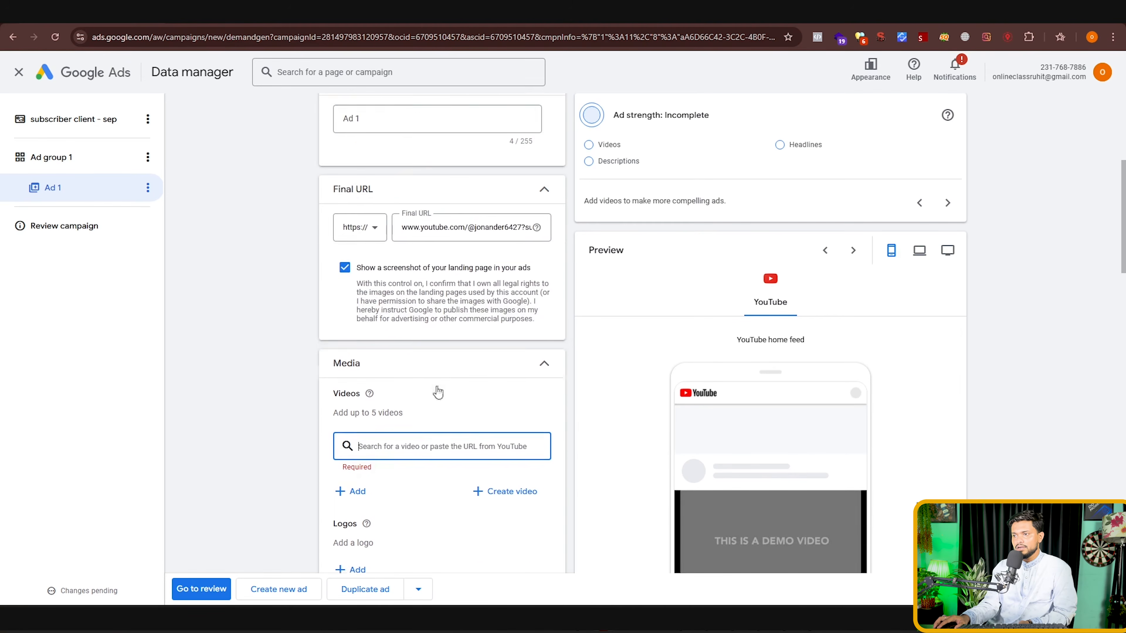
scroll(455, 382, down, 4)
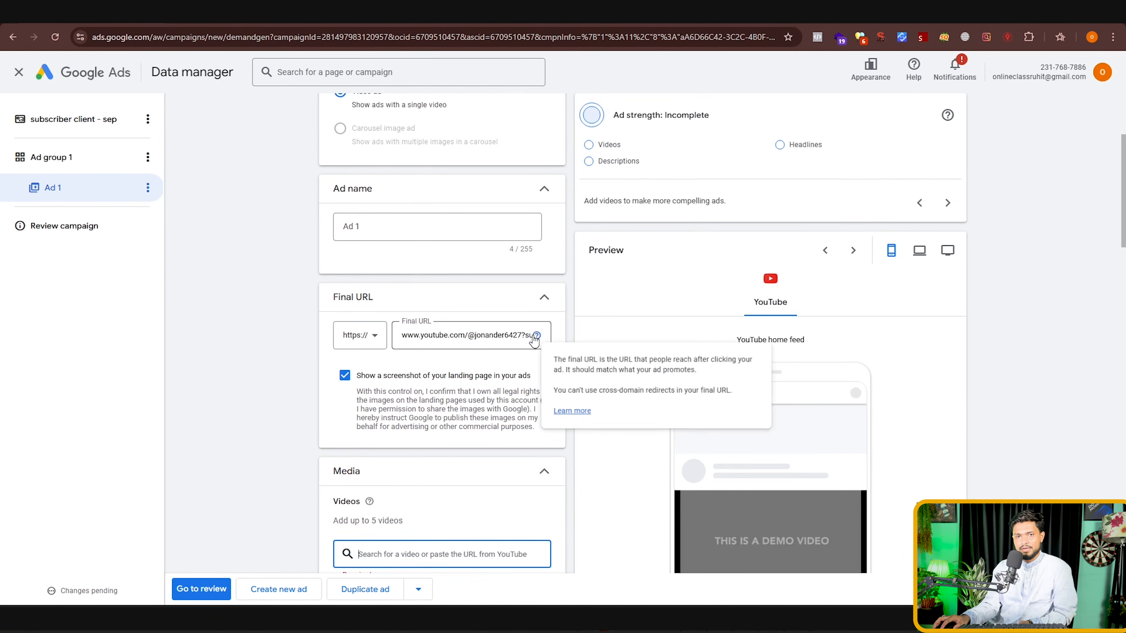
scroll(457, 508, down, 2)
scroll(454, 504, down, 3)
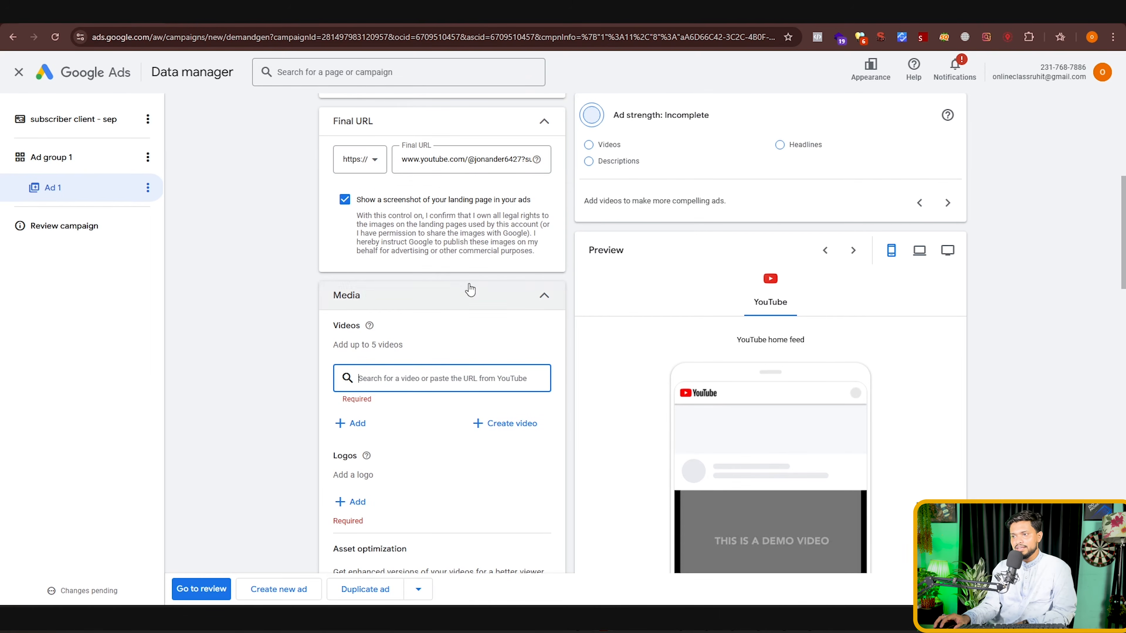
Step: Switch to YouTube, search for "freelancer ruhit" and open the Freelancer Ruhit channel page
click(434, 14)
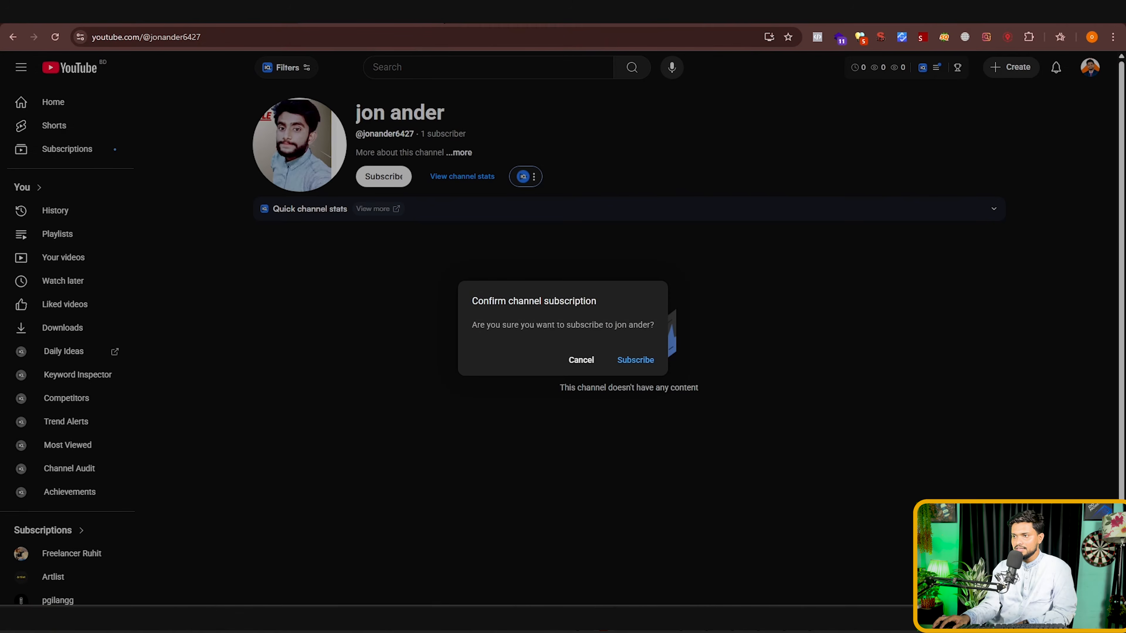
click(396, 66)
click(393, 67)
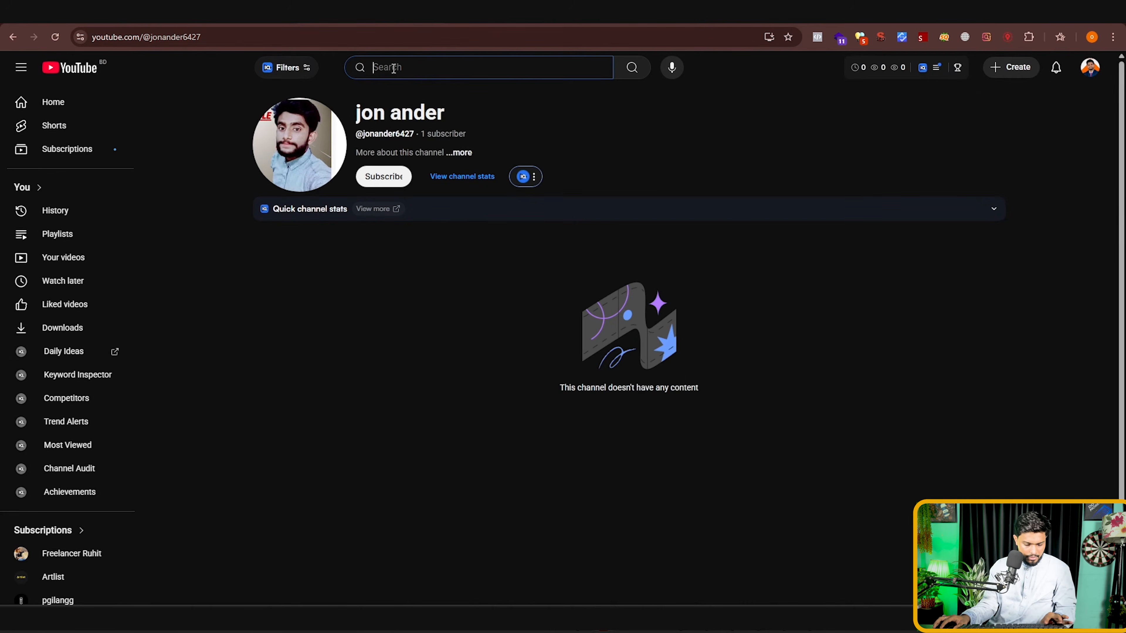
text(freelancer ruhit)
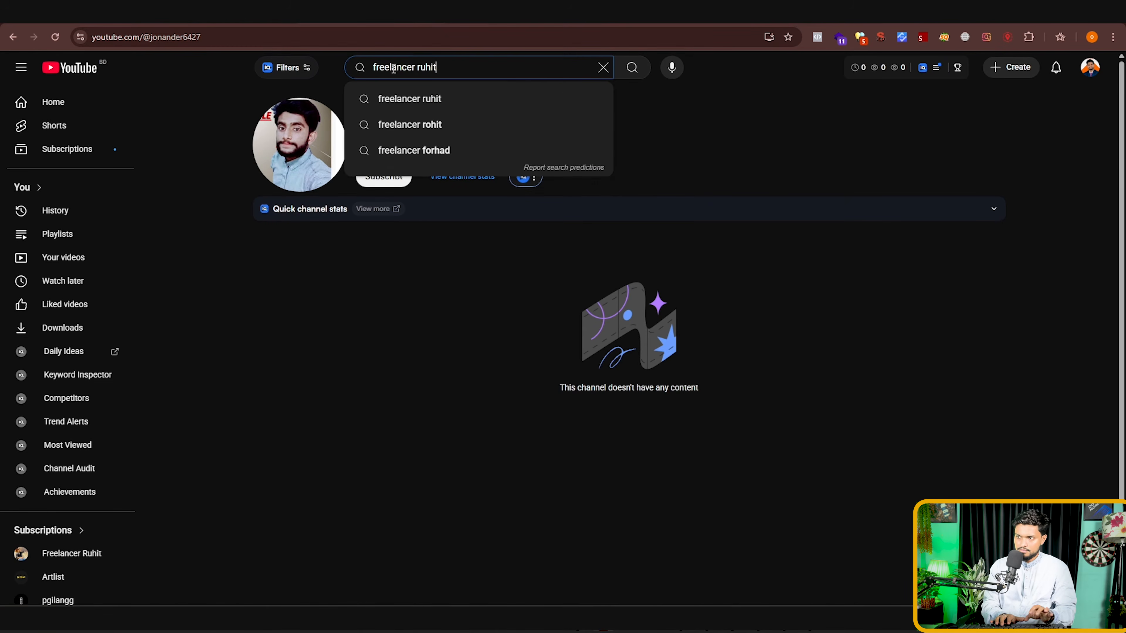
key(Return)
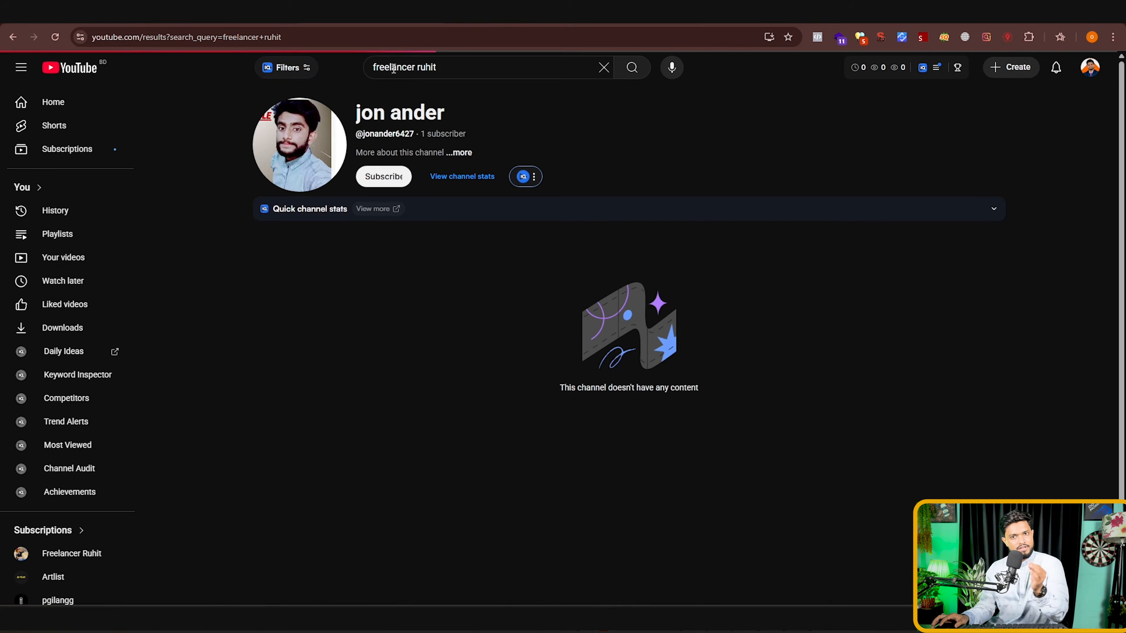
click(559, 144)
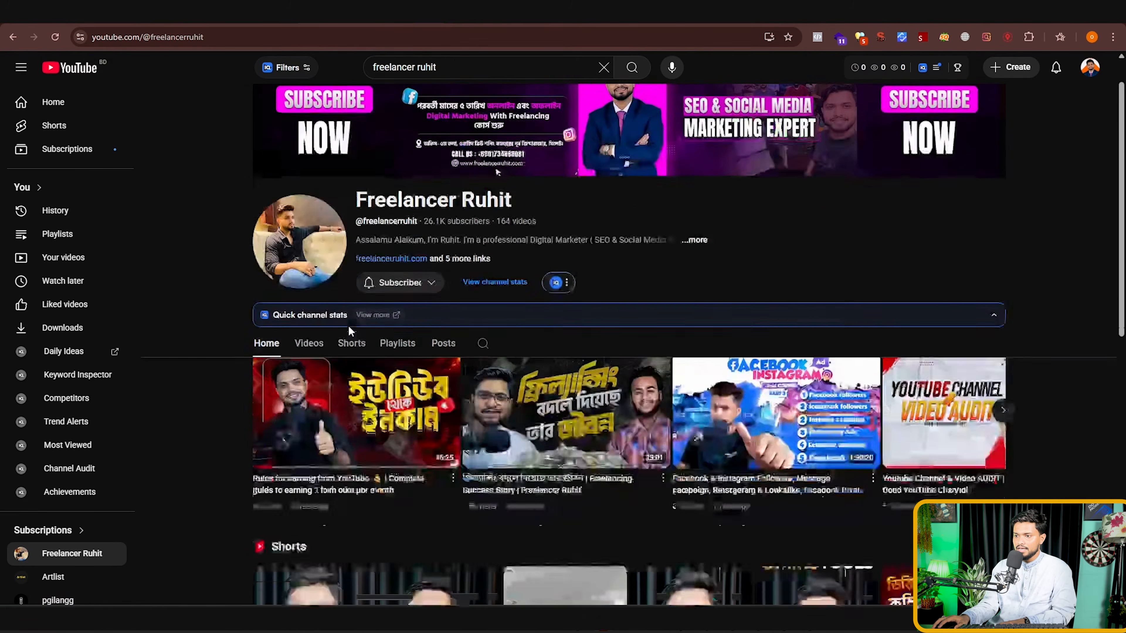
Step: Copy the web address of the Freelancer Ruhit channel page
click(155, 37)
right_click(156, 36)
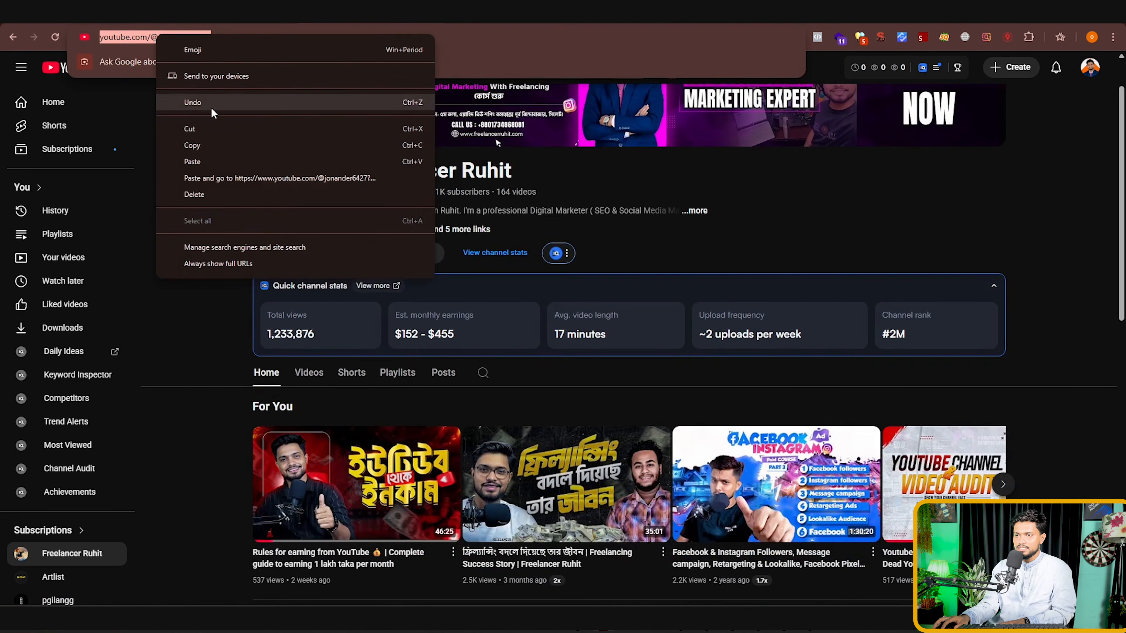
click(205, 145)
Step: Back in Google Ads, replace the channel address in the final URL with the copied one, keeping "?sub_confirmation=1"
click(148, 13)
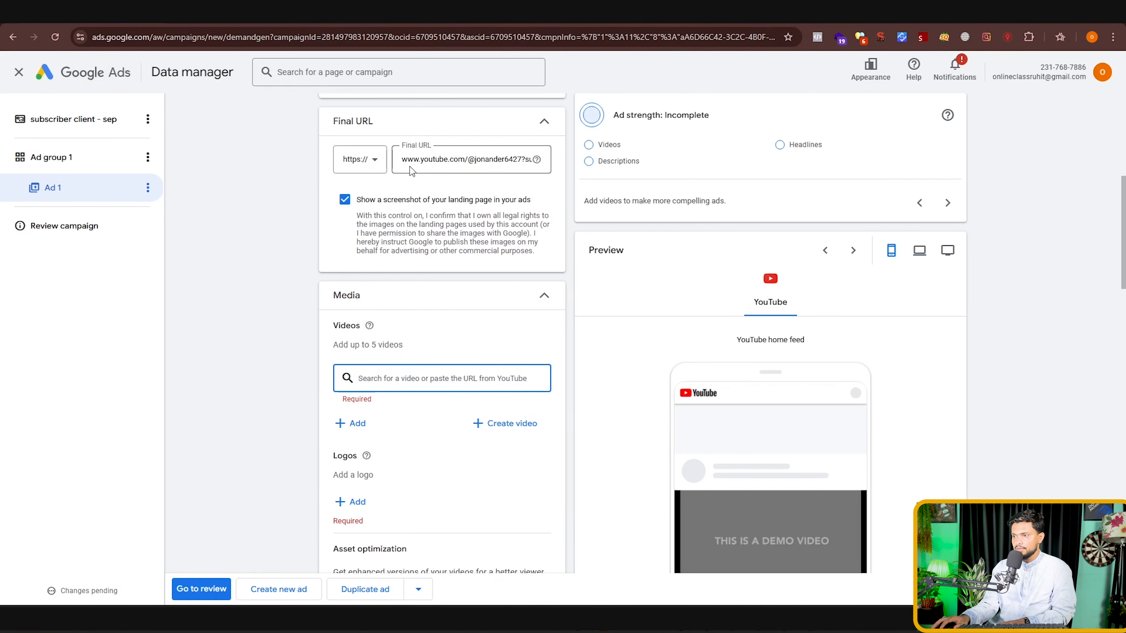
click(475, 162)
drag(450, 158, 350, 174)
click(505, 160)
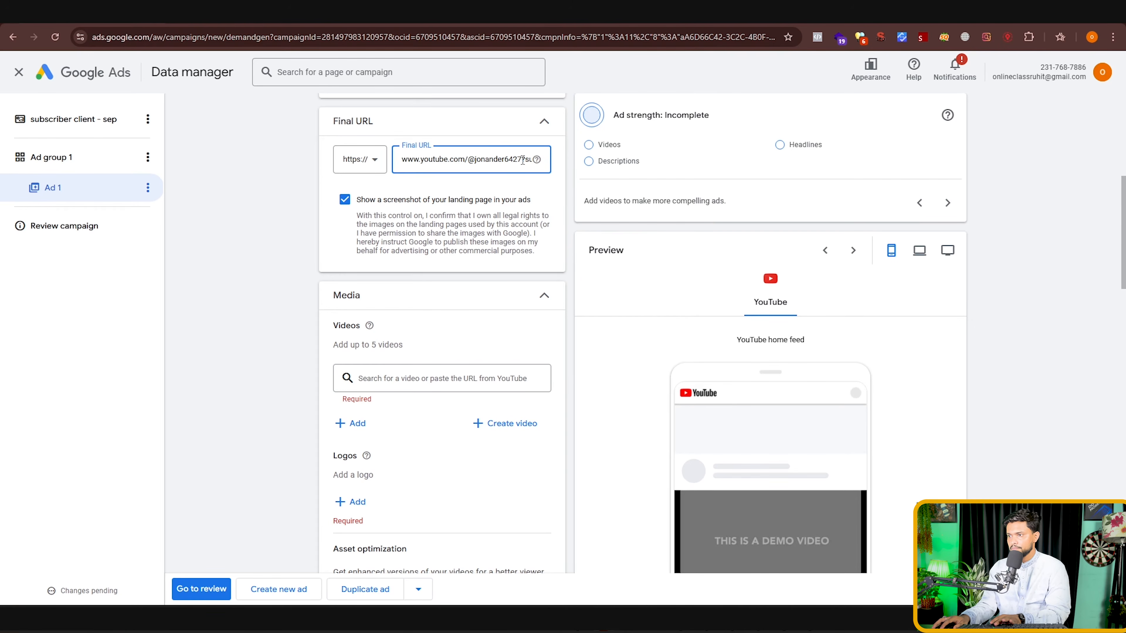
drag(523, 160, 388, 164)
key(BackSpace)
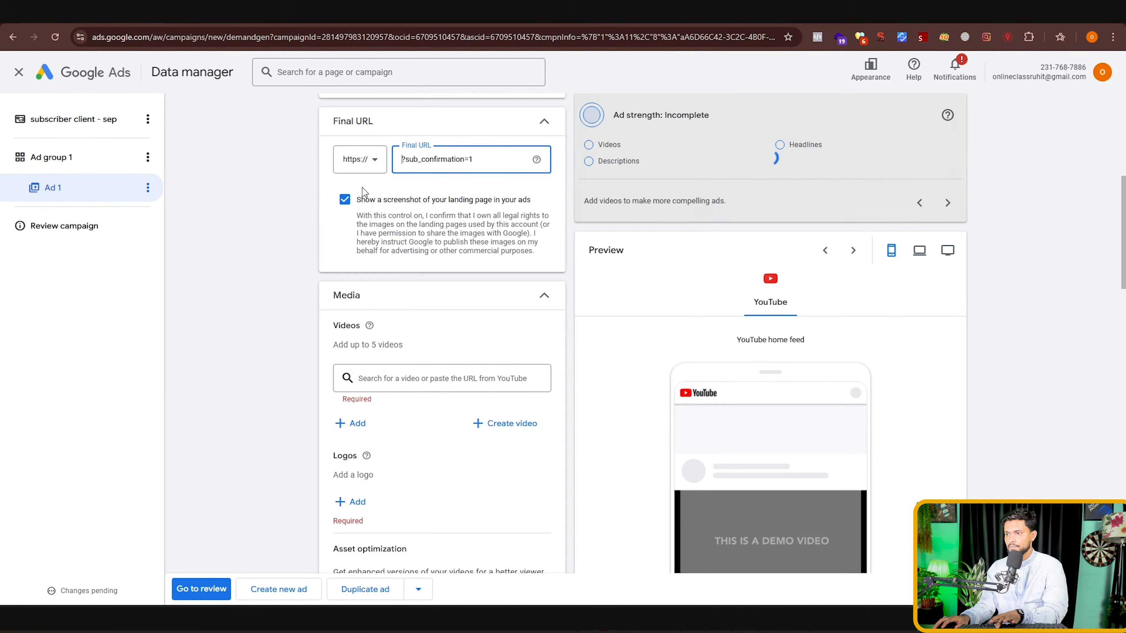
key(ctrl+v)
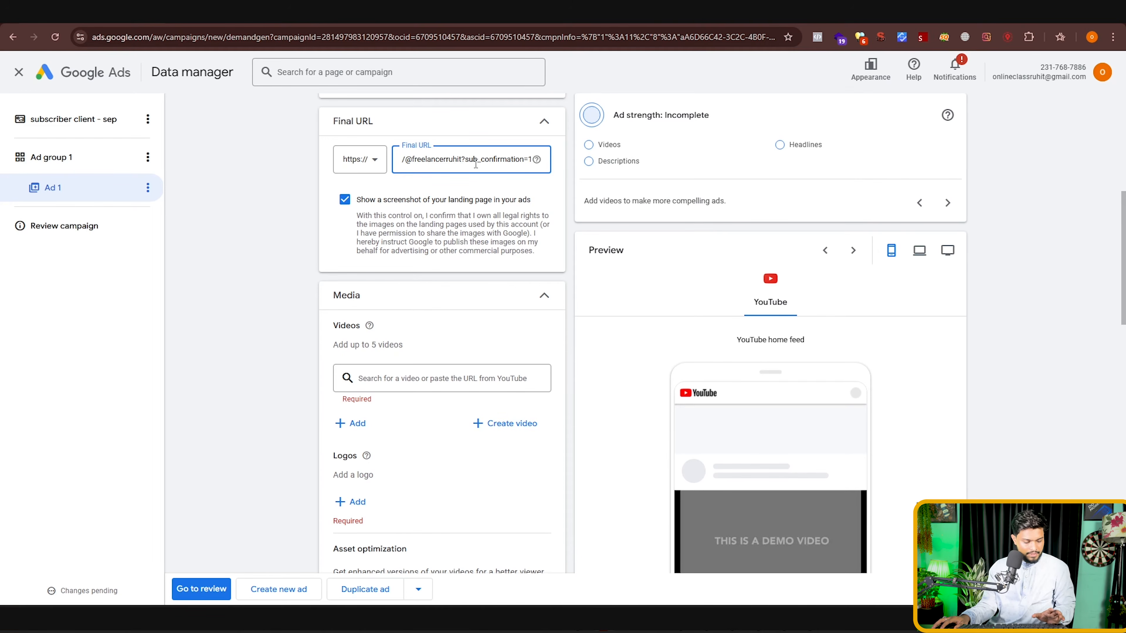
Step: Copy the complete final URL of Ad 1 and open it in a new browser tab to test the subscription link
key(ctrl+a)
right_click(487, 164)
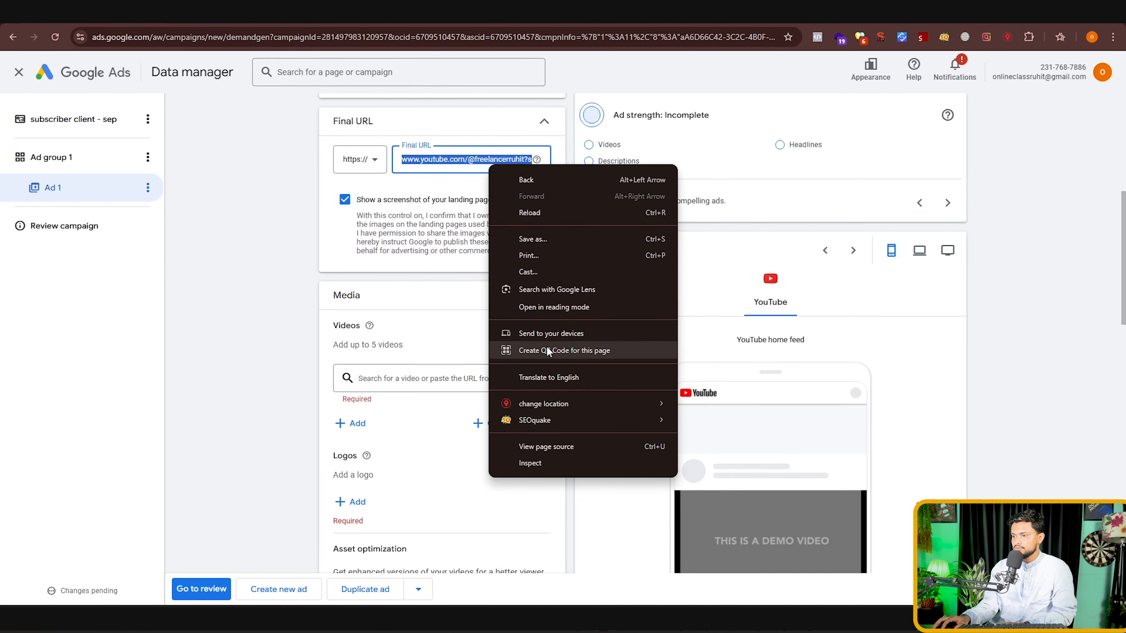
right_click(446, 156)
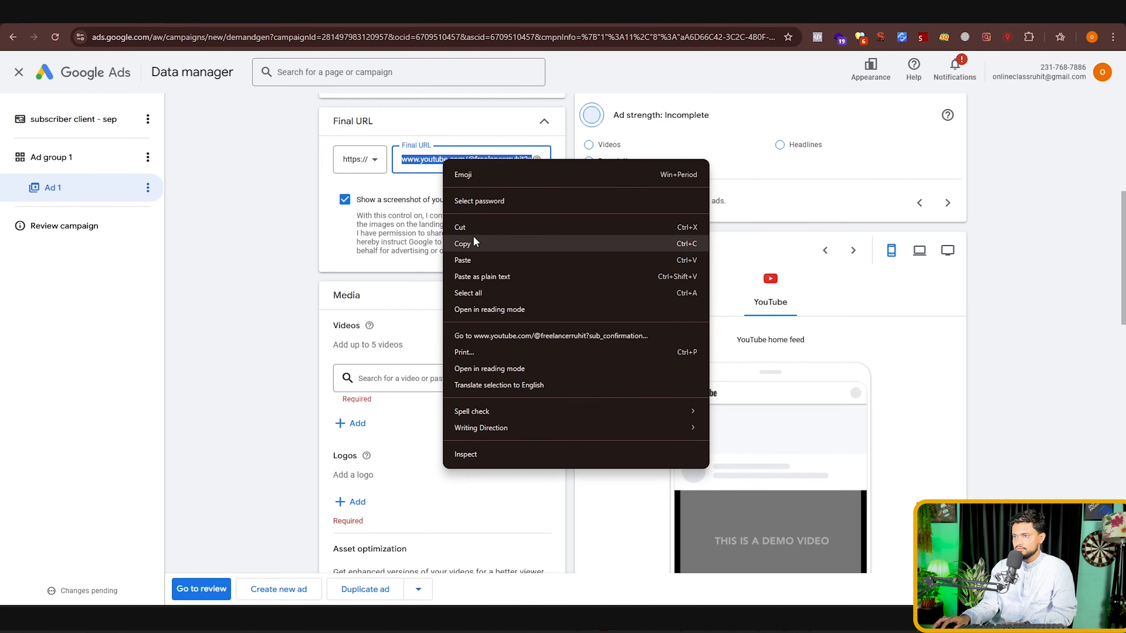
click(474, 237)
key(ctrl+t)
right_click(441, 33)
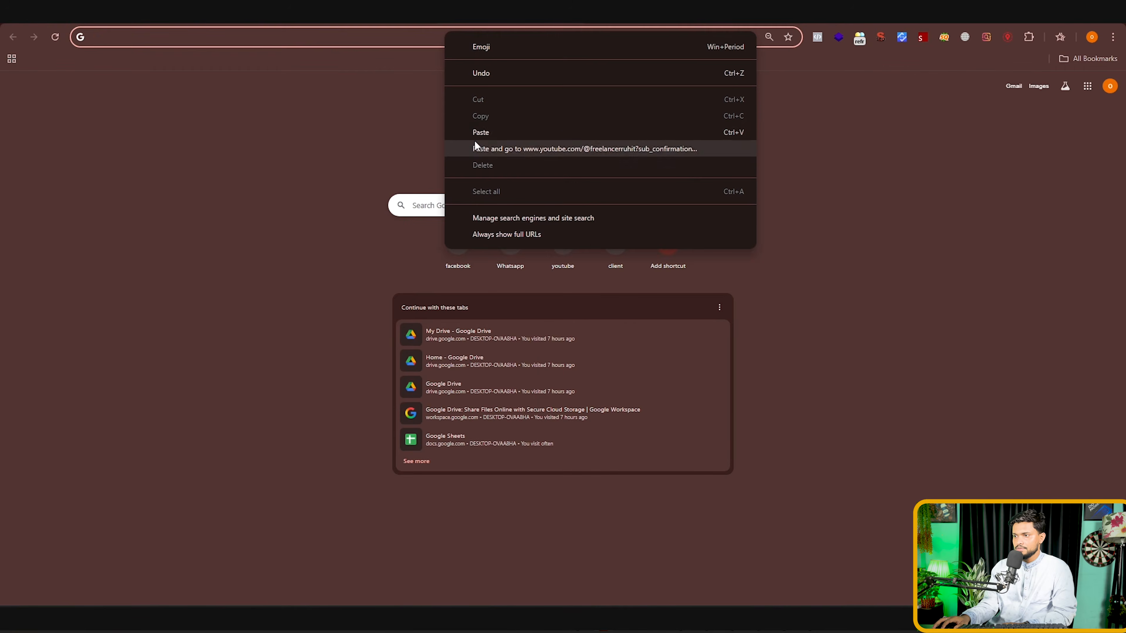
click(480, 131)
key(Return)
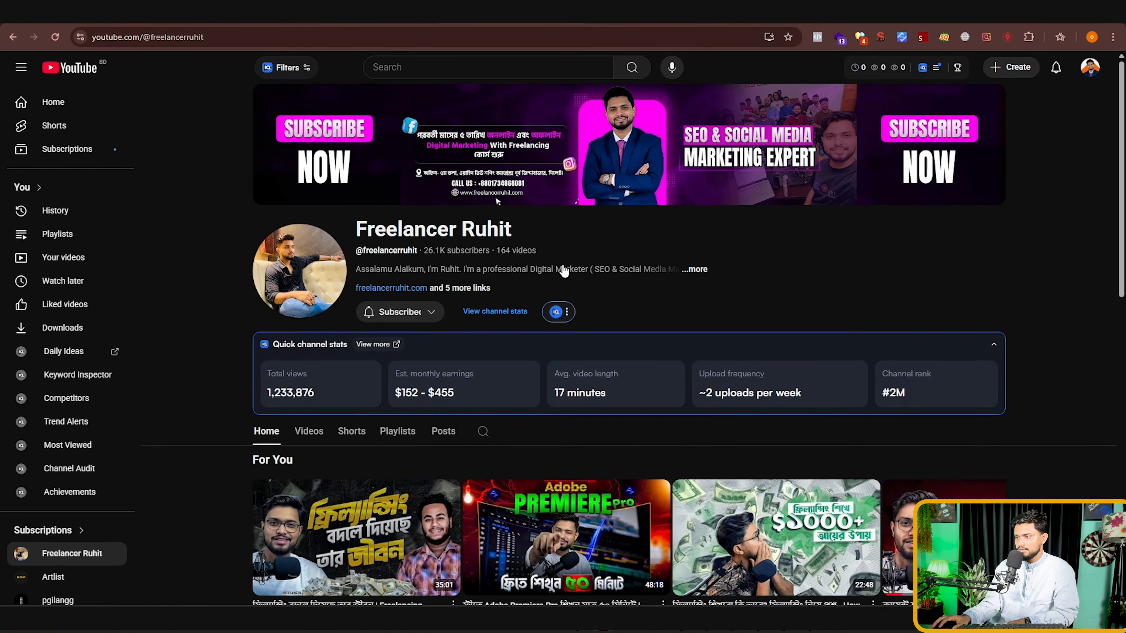
scroll(541, 166, down, 6)
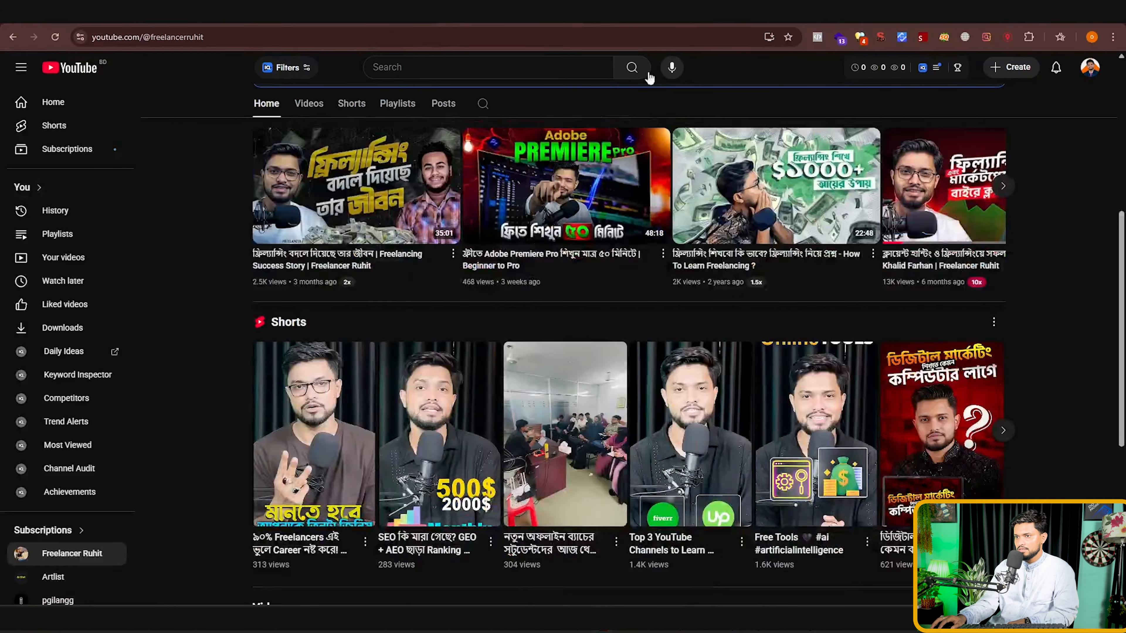
key(ctrl+t)
right_click(515, 35)
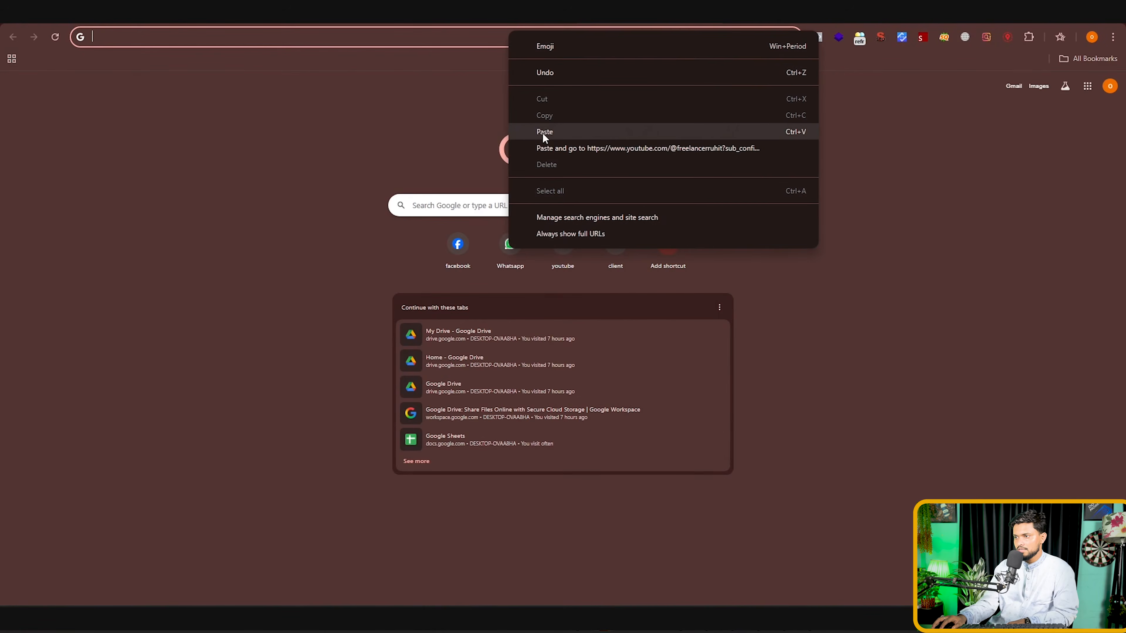
click(544, 128)
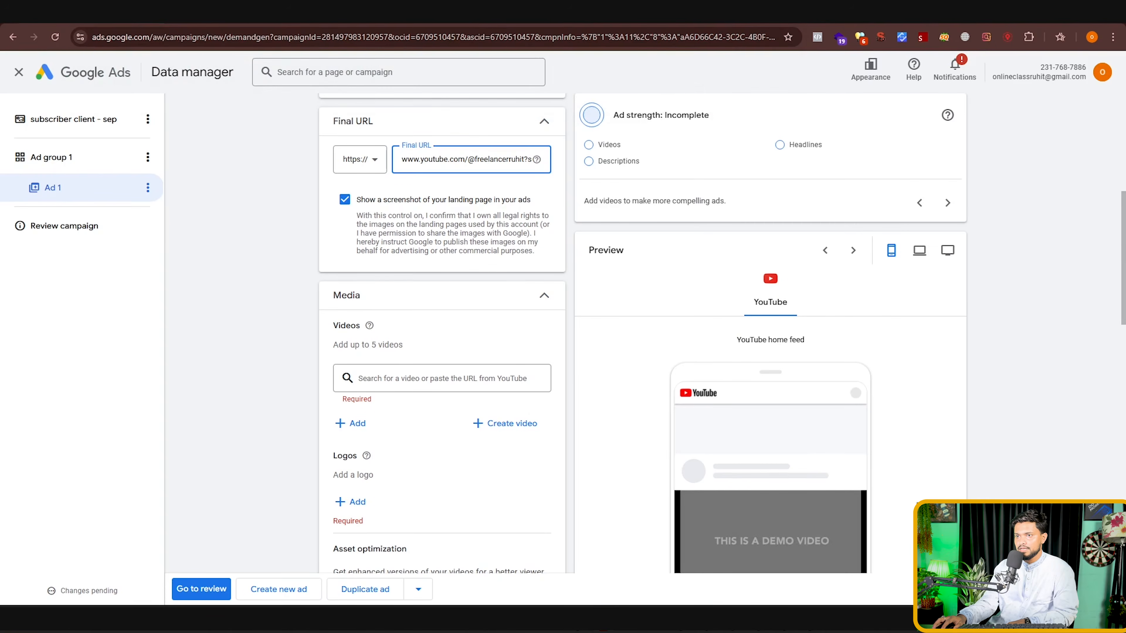
click(140, 40)
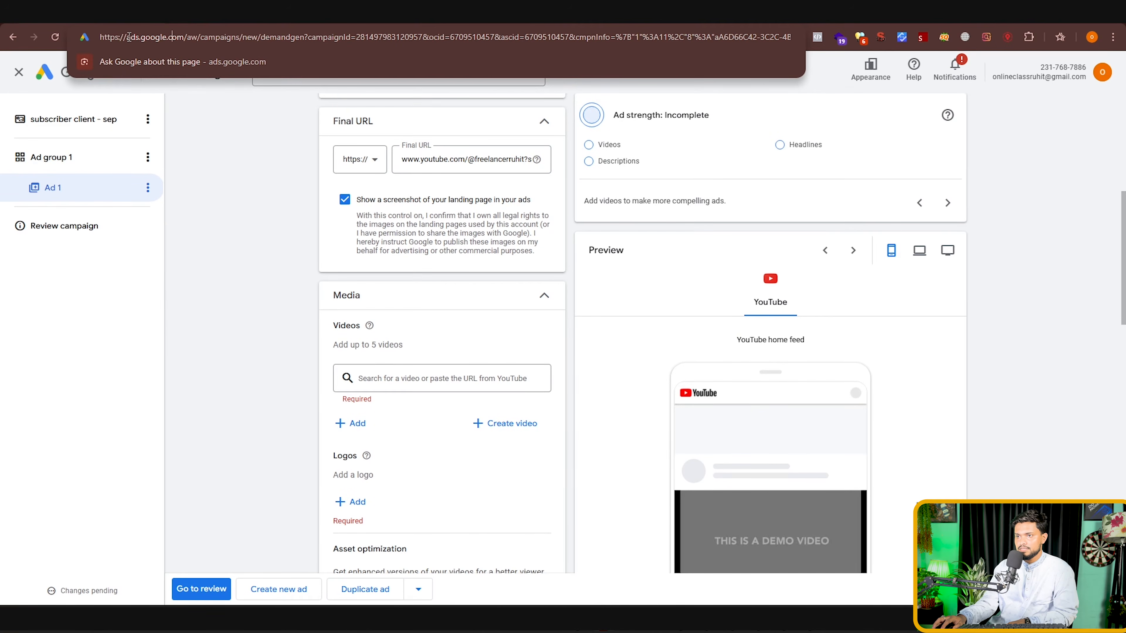
right_click(96, 35)
click(152, 143)
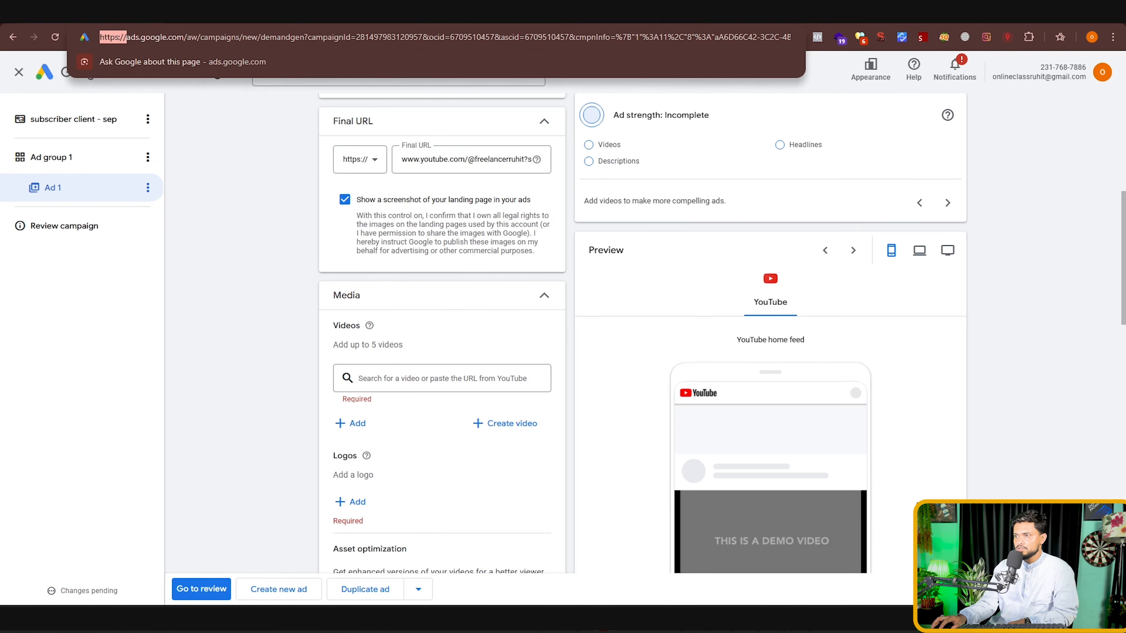
key(ctrl+Tab)
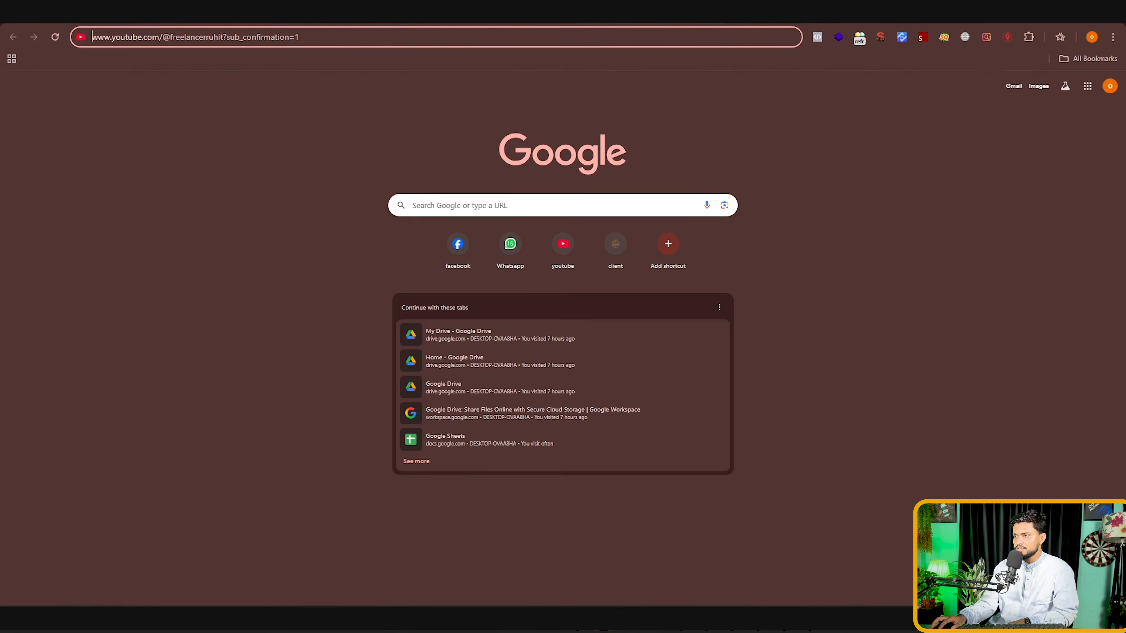
click(97, 45)
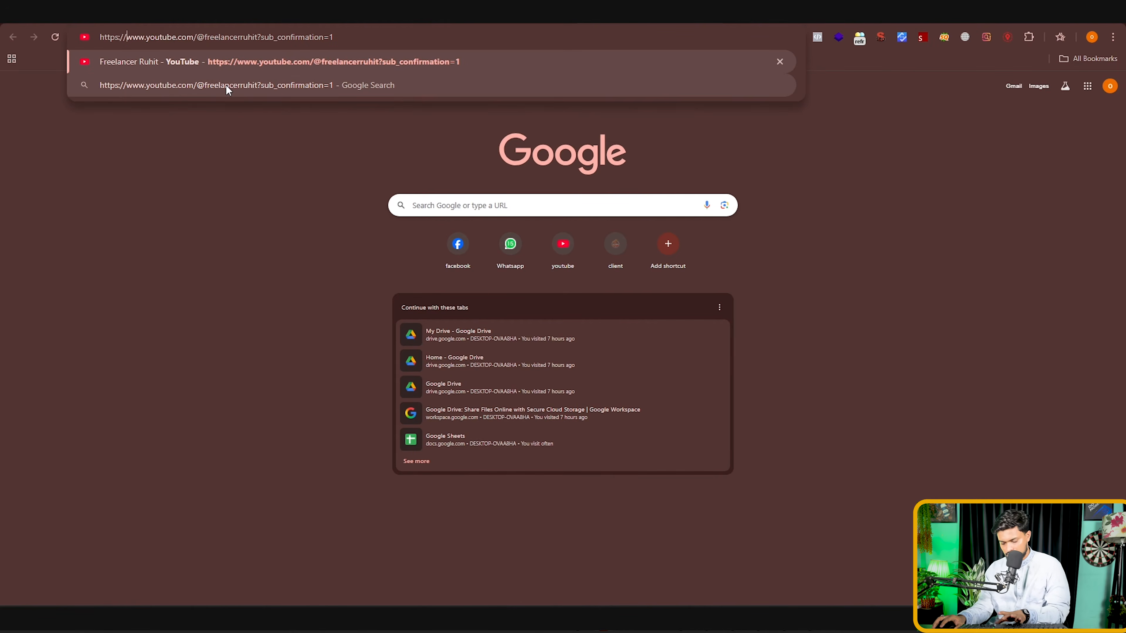
key(Return)
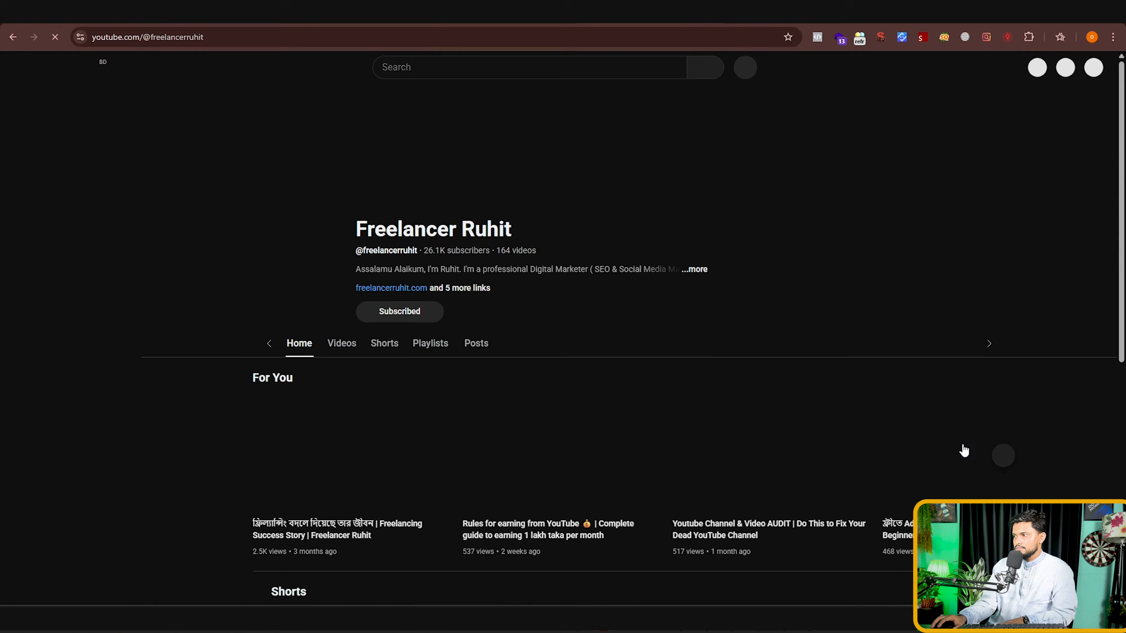
Step: Unsubscribe from the Freelancer Ruhit channel
click(429, 314)
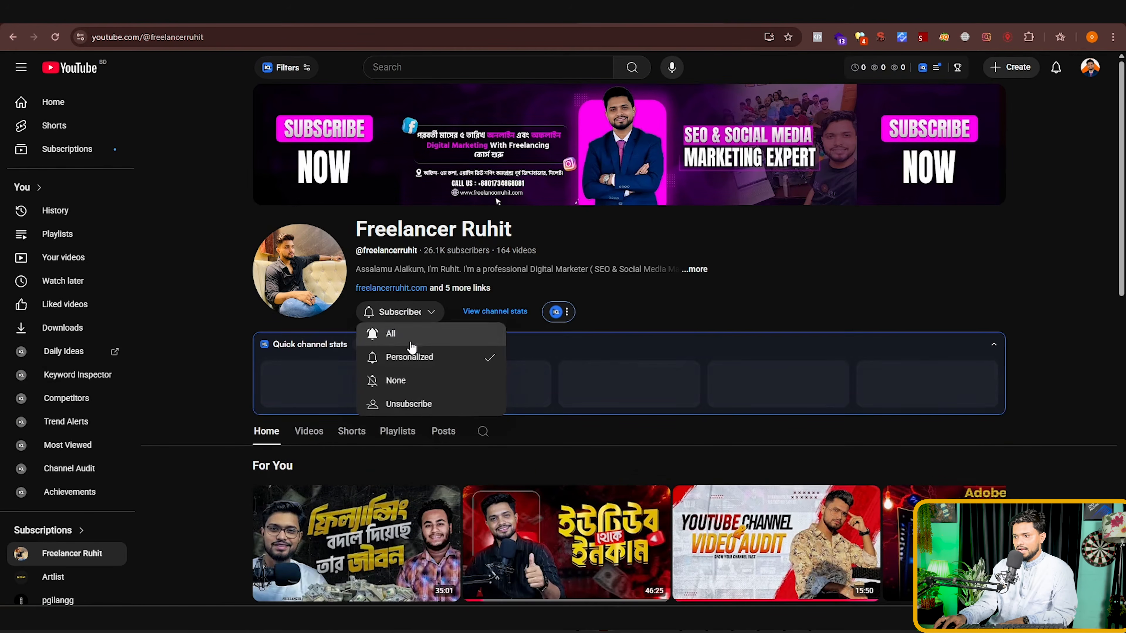
click(419, 403)
click(619, 349)
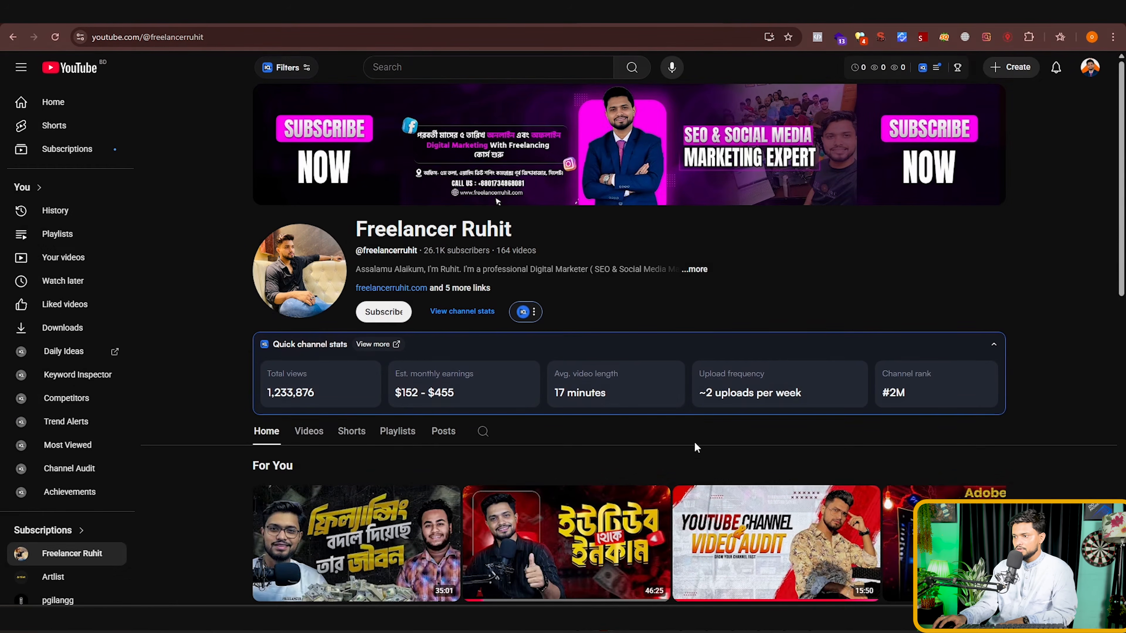
Step: Copy the sample channel's link ending in "?sub_confirmation=1" and open it in a new browser tab
key(ctrl+t)
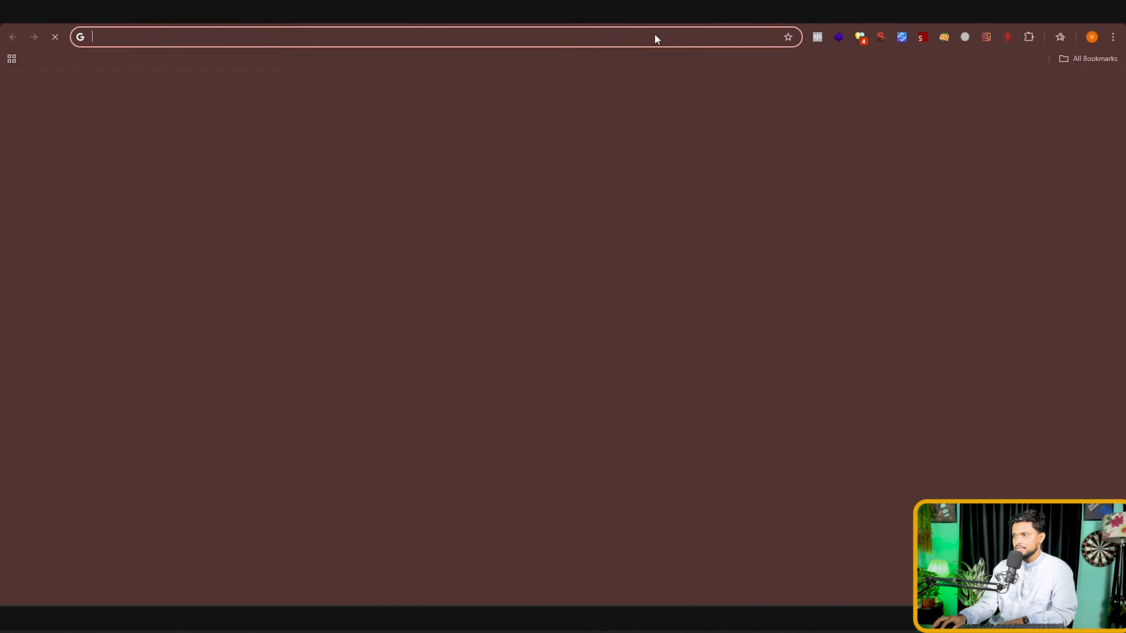
right_click(612, 35)
click(651, 138)
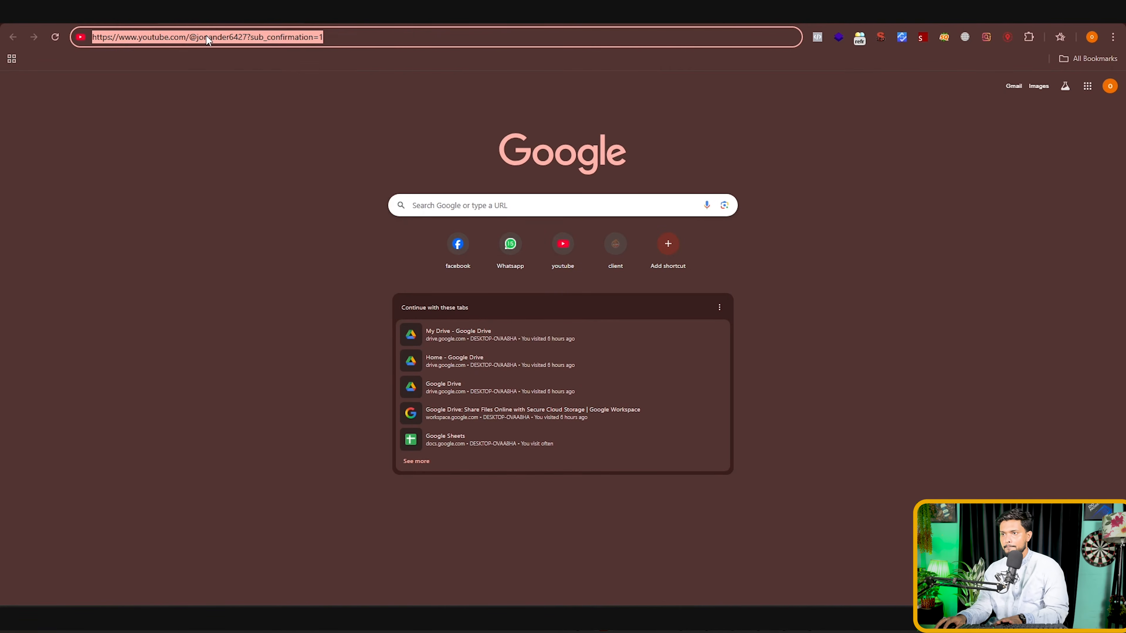
right_click(208, 40)
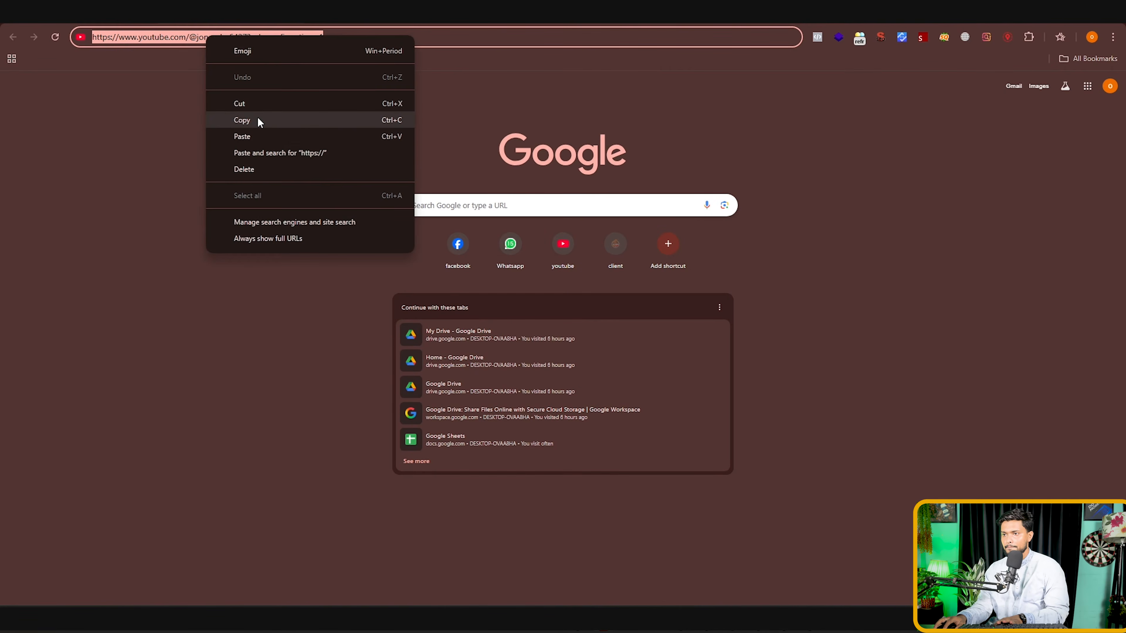
click(257, 119)
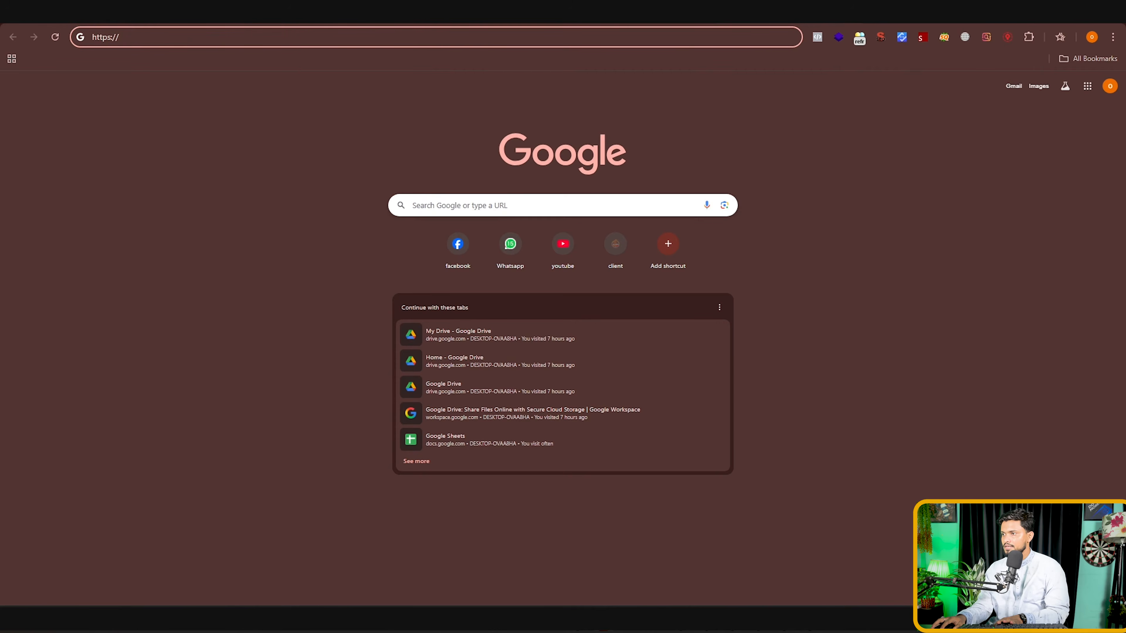
right_click(518, 40)
click(559, 144)
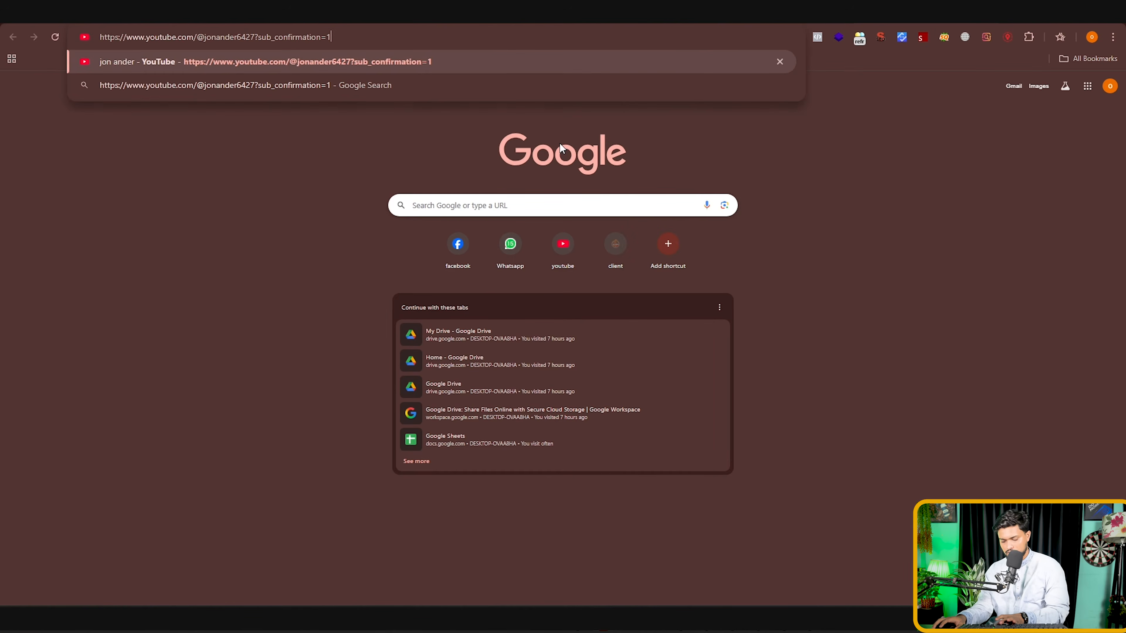
key(Return)
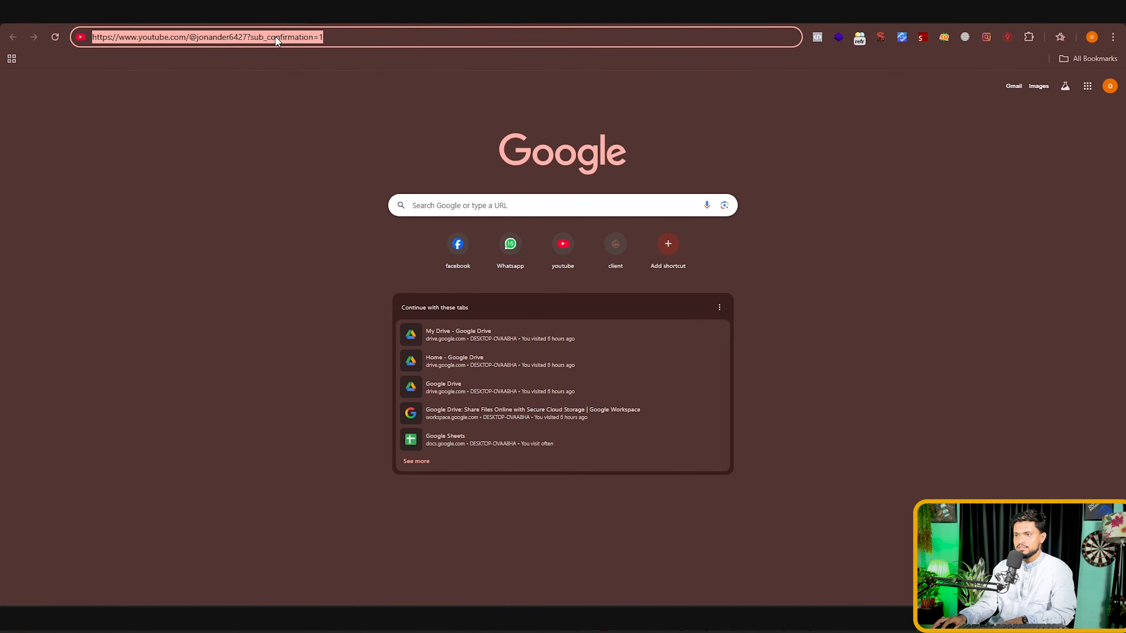
Step: Copy the "?sub_confirmation=1" ending of the sample link and append it to the Freelancer Ruhit channel address
drag(323, 37, 264, 37)
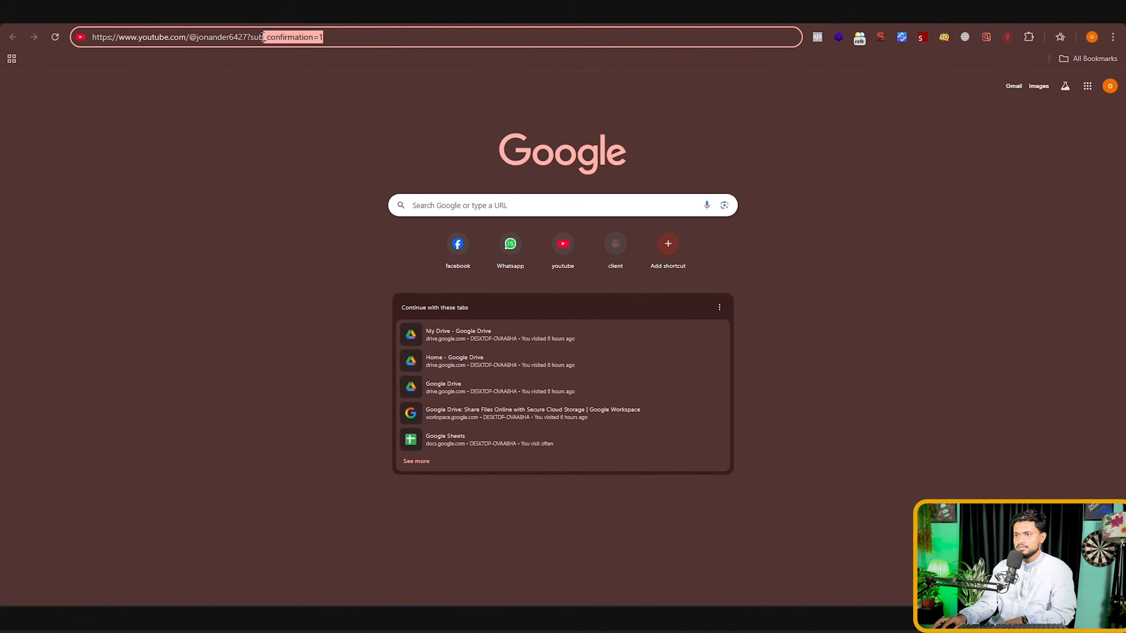
right_click(249, 37)
click(304, 120)
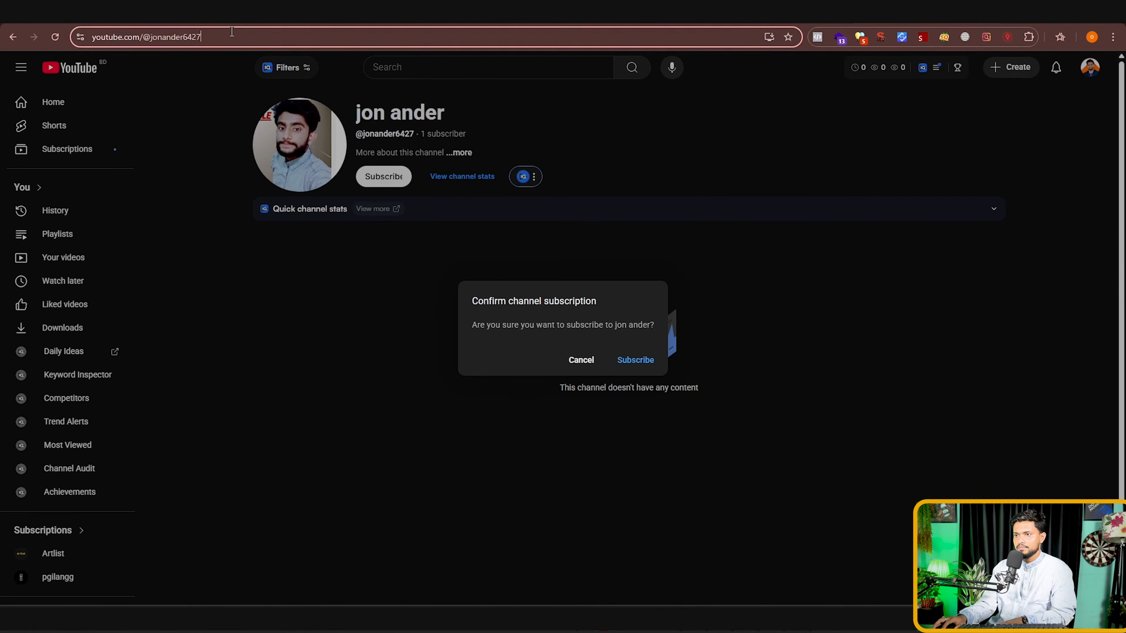
click(237, 37)
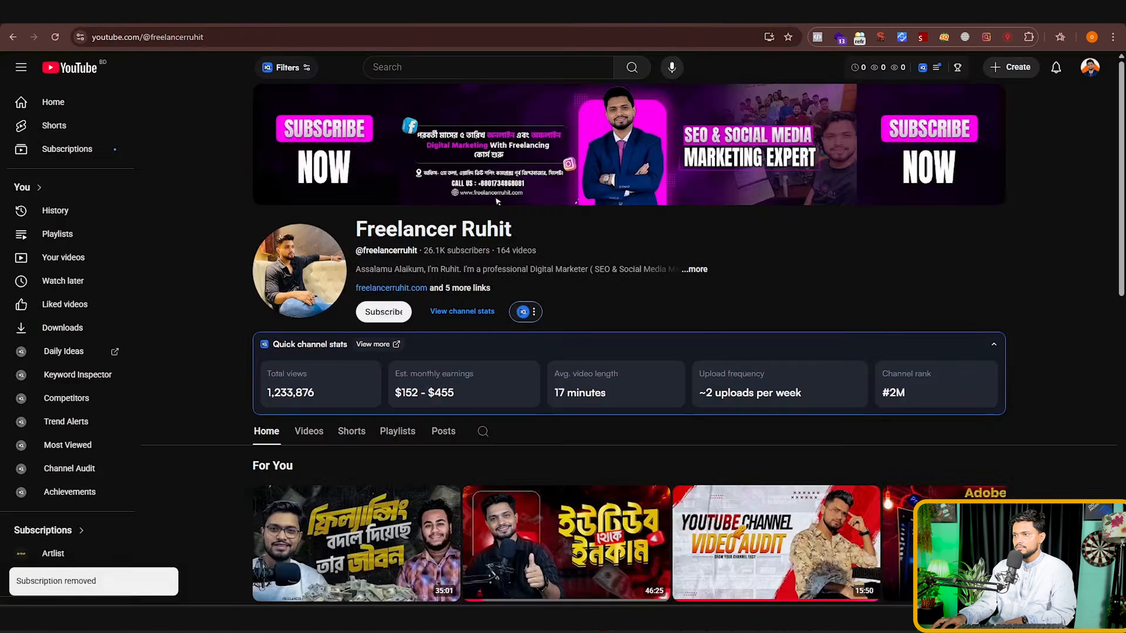
click(226, 37)
right_click(297, 35)
click(367, 159)
drag(354, 35, 107, 36)
right_click(114, 35)
click(181, 148)
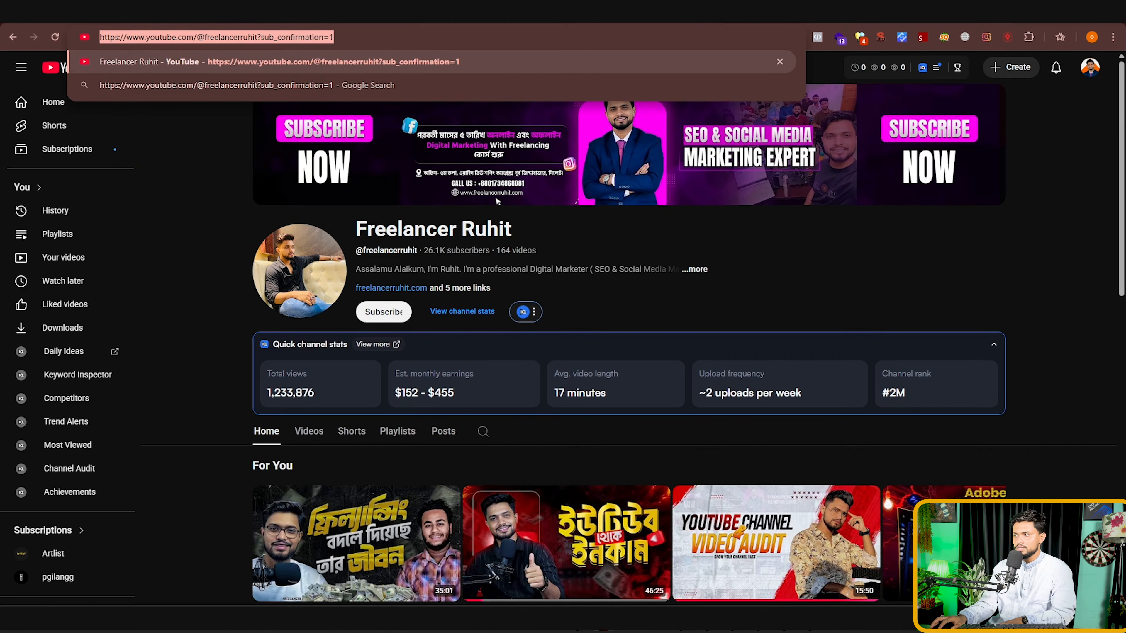
key(ctrl+t)
right_click(321, 35)
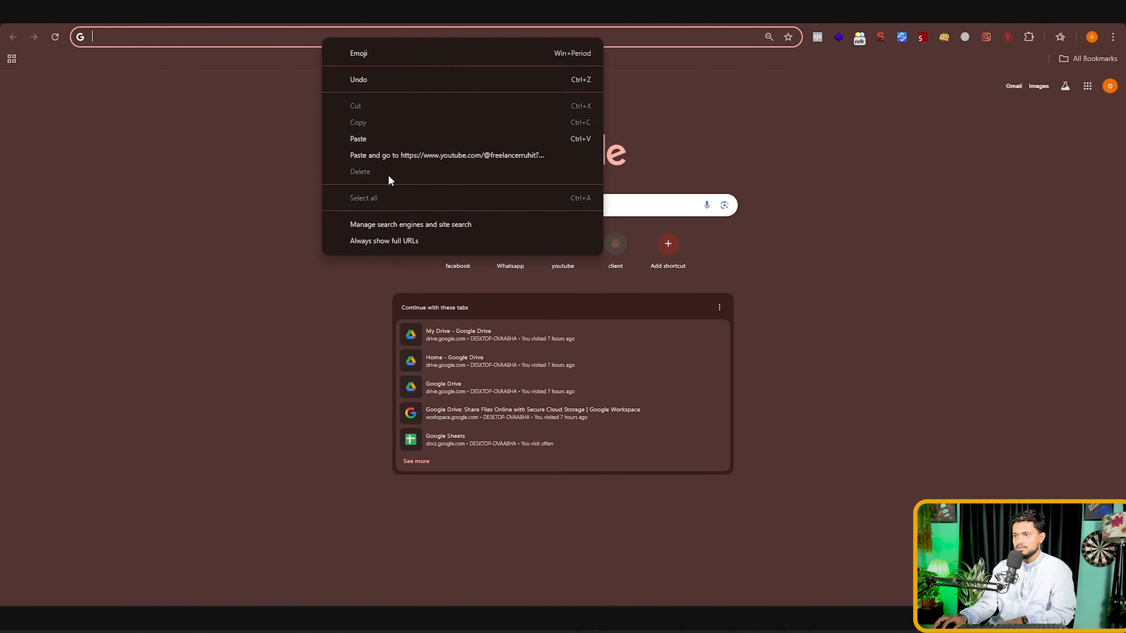
click(383, 144)
key(Return)
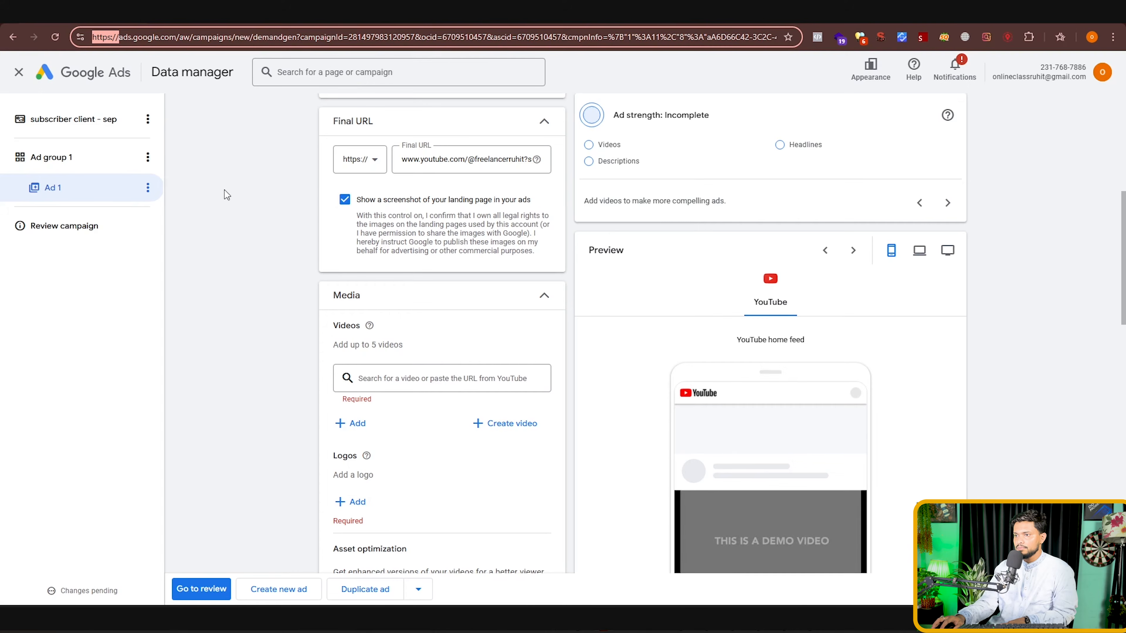
click(356, 160)
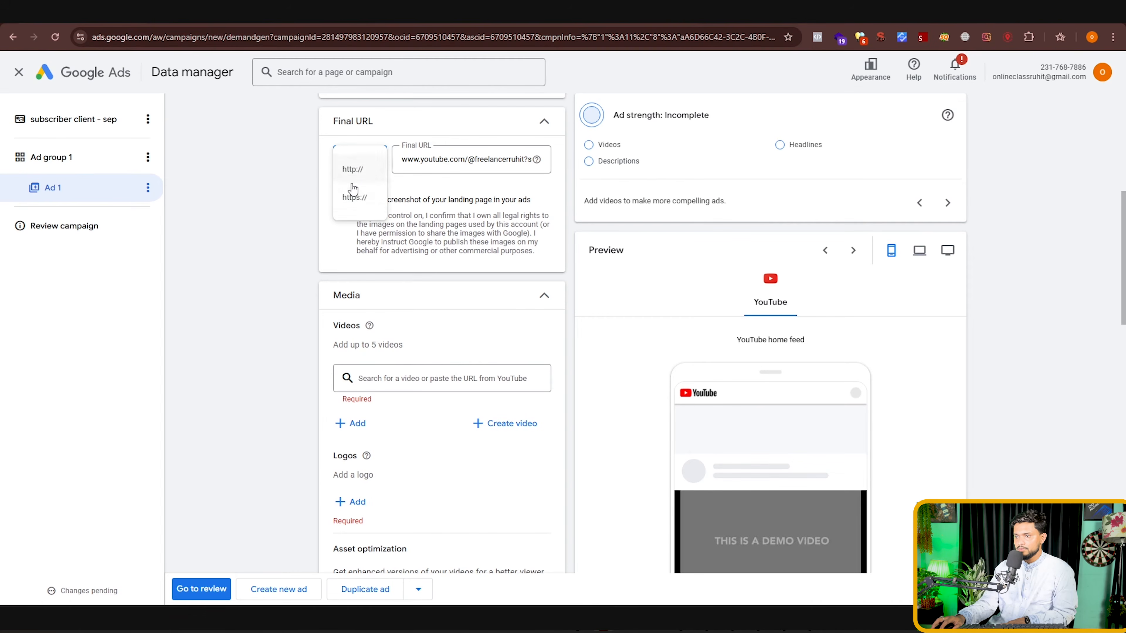
click(363, 206)
drag(404, 169, 544, 181)
key(BackSpace)
right_click(470, 159)
click(514, 284)
scroll(484, 265, up, 4)
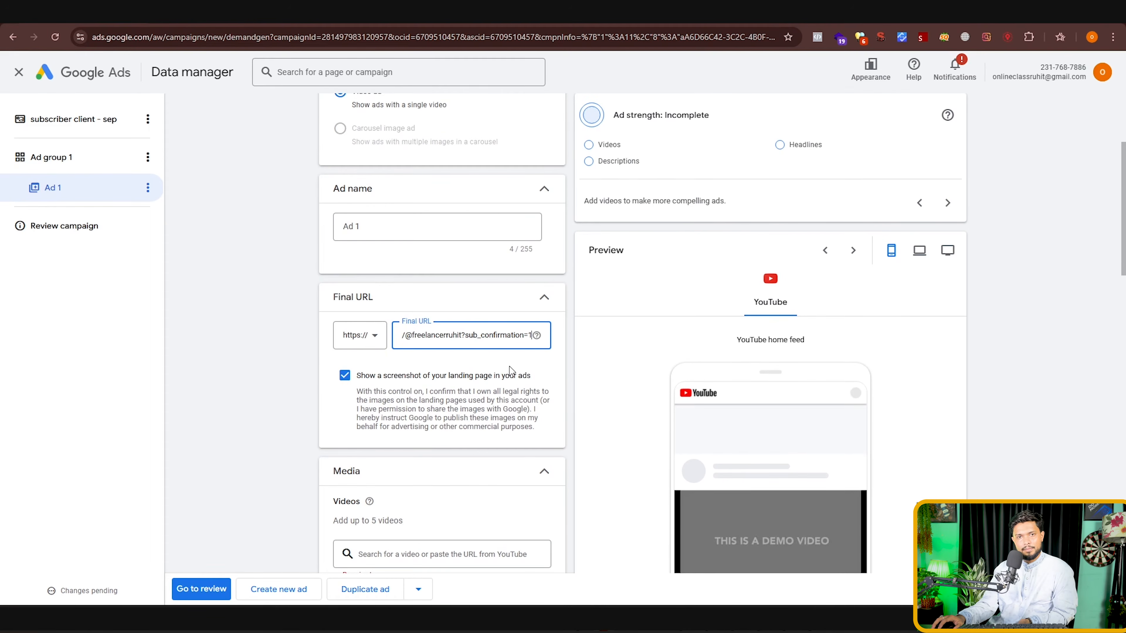
Step: Switch to YouTube, sort the Freelancer Ruhit channel's videos by Popular and open the first video in a new tab
scroll(510, 372, down, 7)
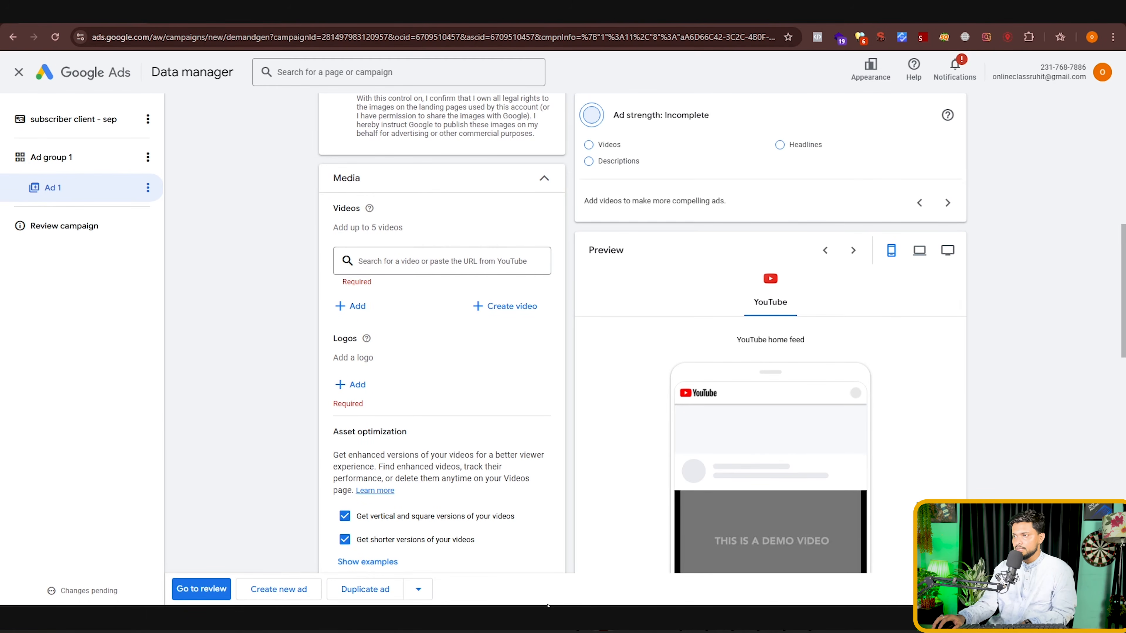
click(284, 12)
scroll(505, 475, down, 4)
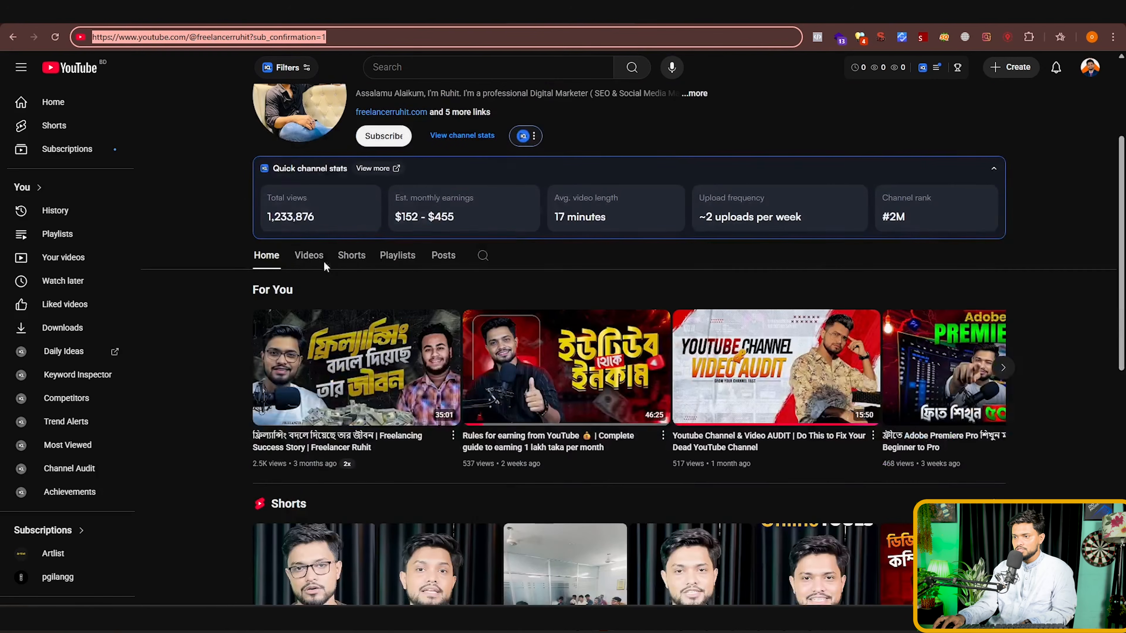
click(313, 257)
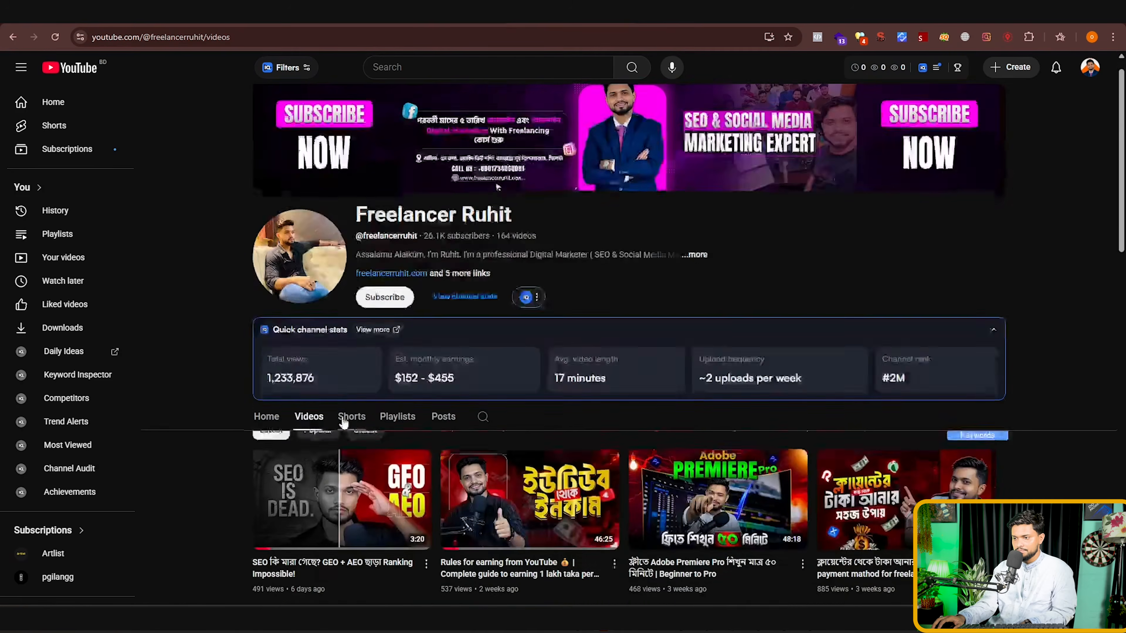
scroll(341, 332, down, 2)
click(318, 336)
scroll(412, 354, down, 1)
right_click(353, 350)
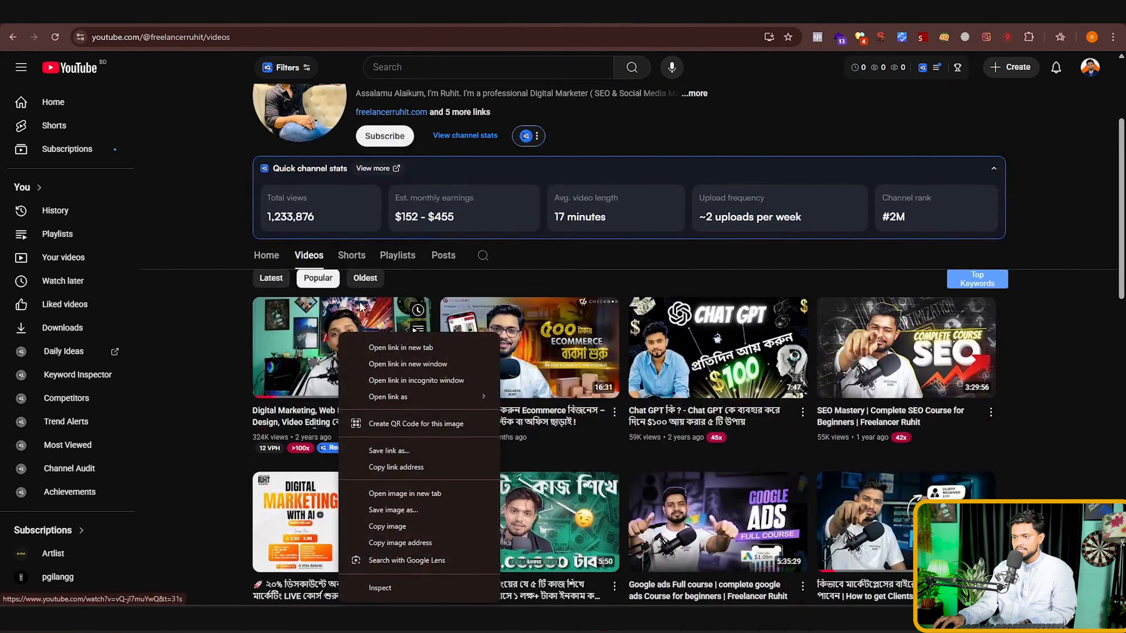
click(382, 360)
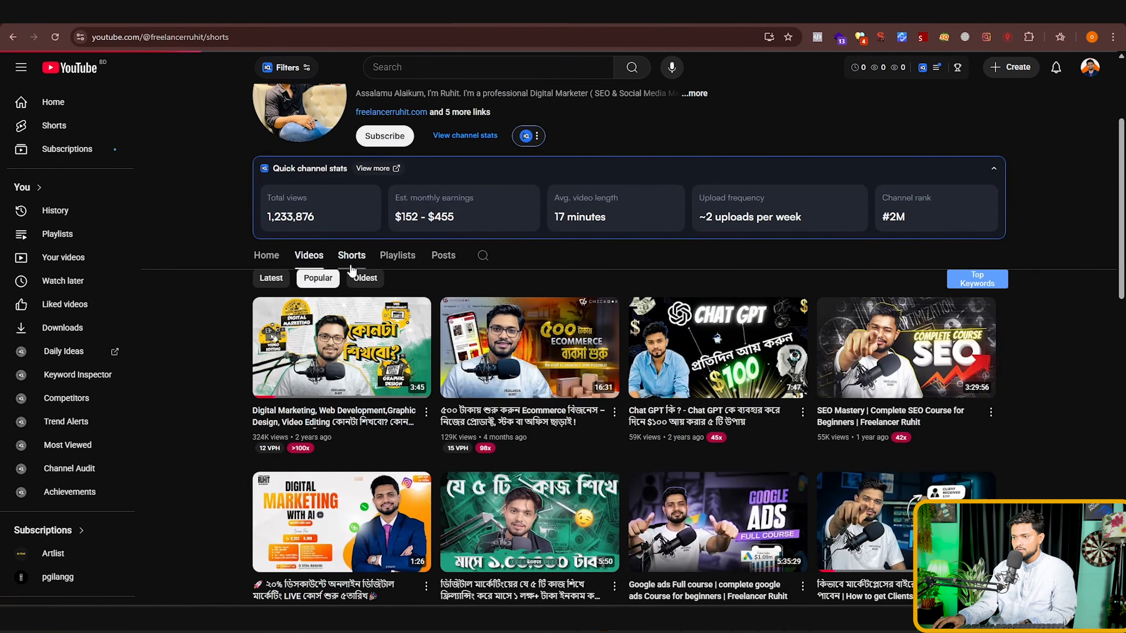
Step: Show the Freelancer Ruhit channel's Shorts sorted by Popular
click(352, 256)
scroll(340, 341, down, 1)
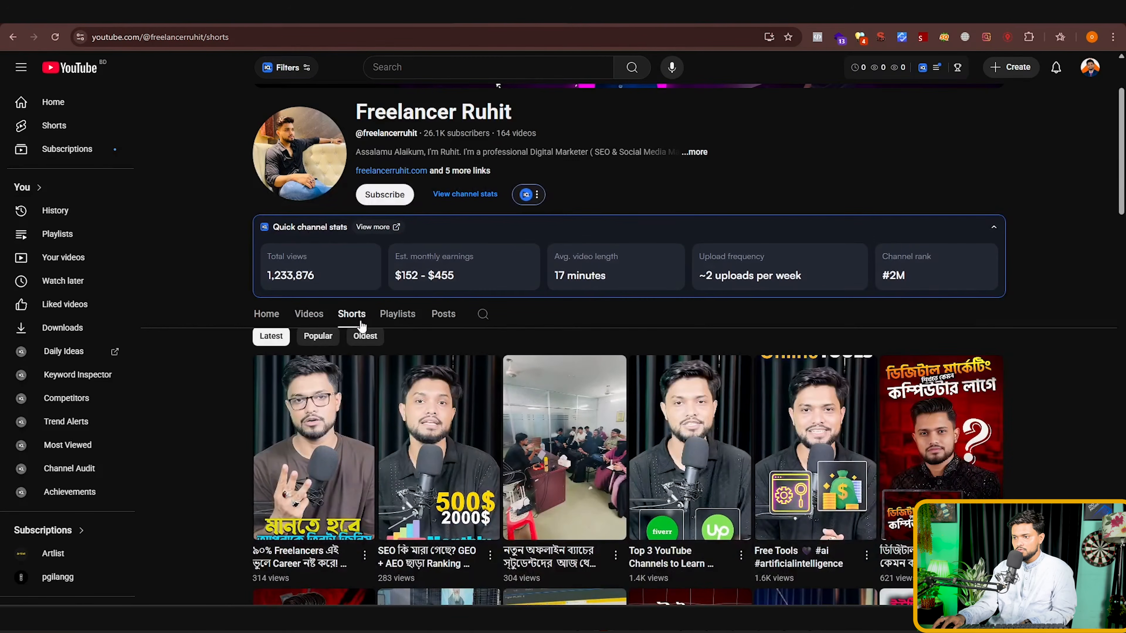
click(318, 336)
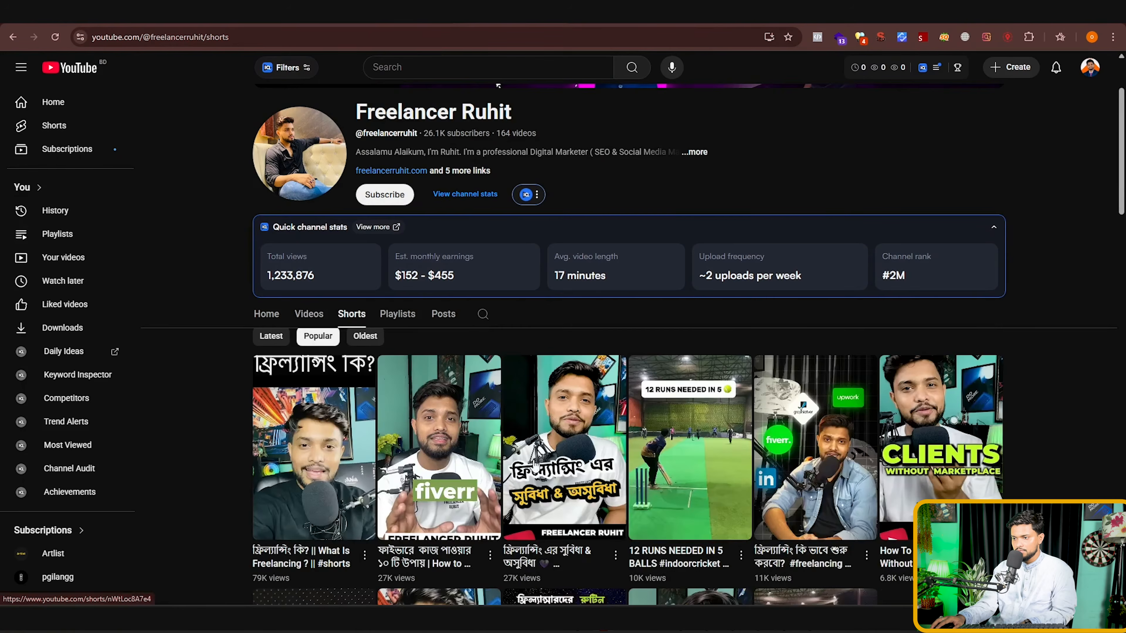
Step: Open the channel's three most popular Shorts, from "What Is Freelancing ?" onward, each in a new browser tab
scroll(305, 399, down, 1)
right_click(333, 366)
click(350, 110)
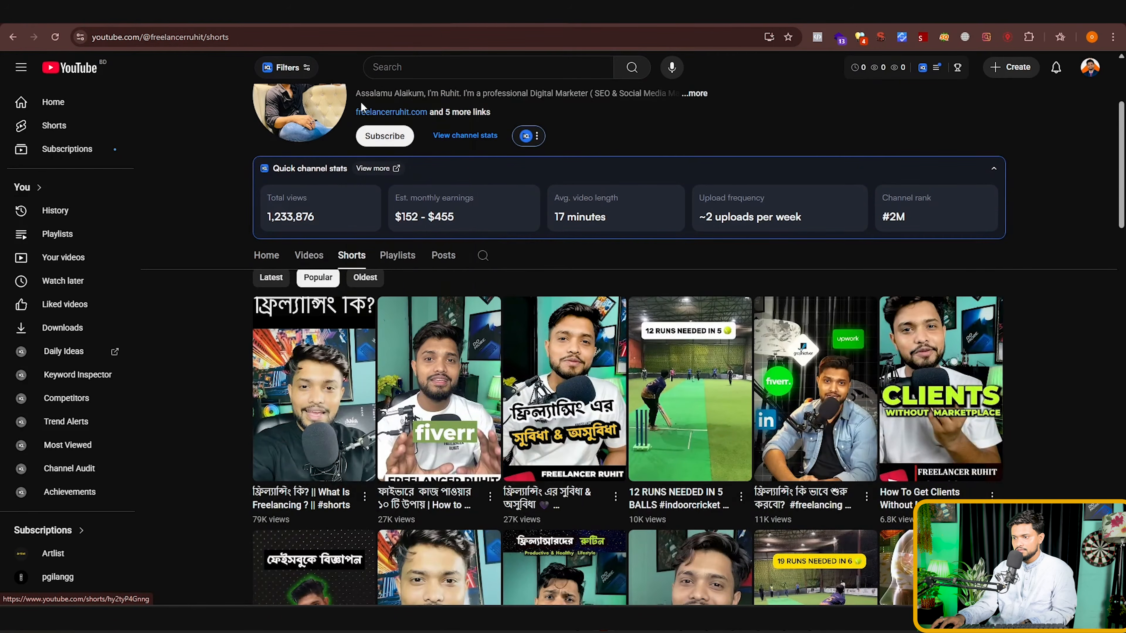
right_click(438, 347)
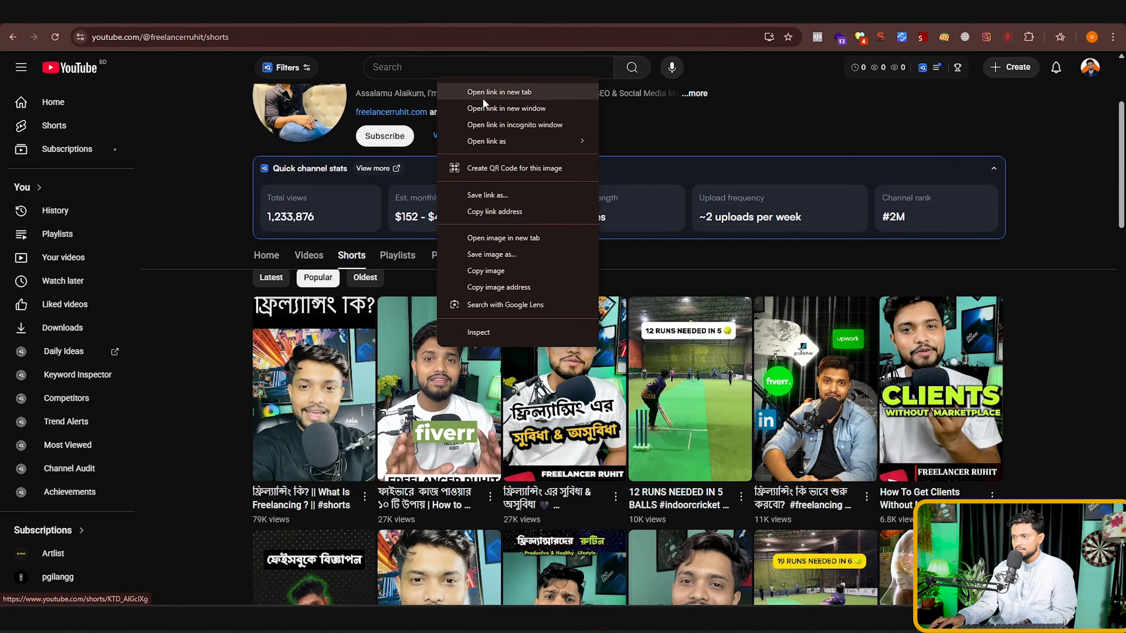
click(488, 91)
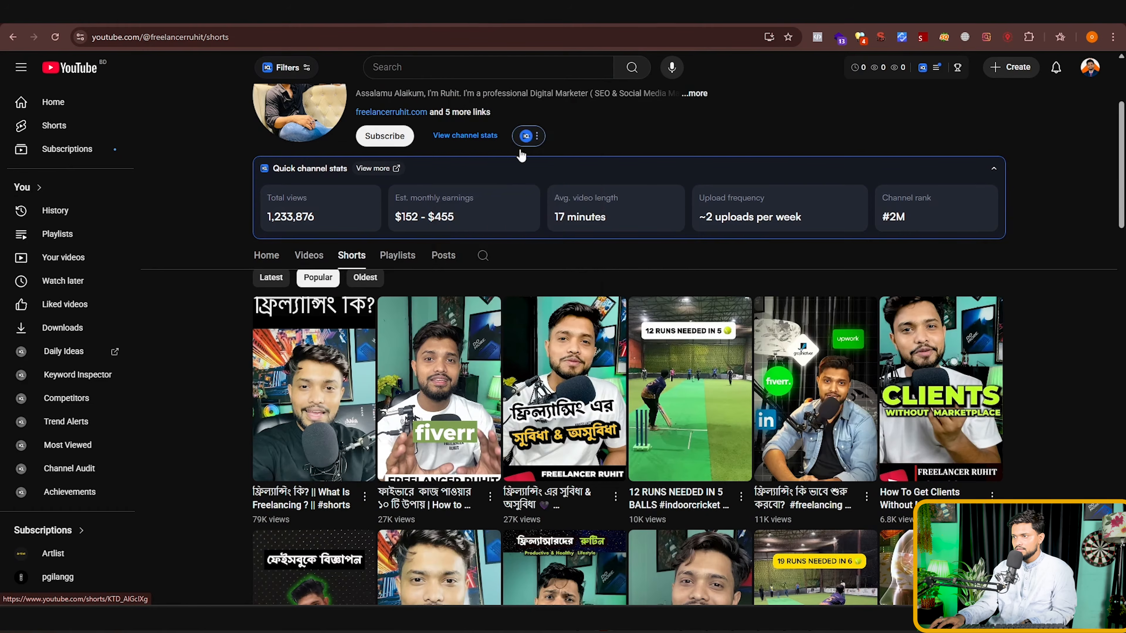
right_click(545, 361)
click(585, 102)
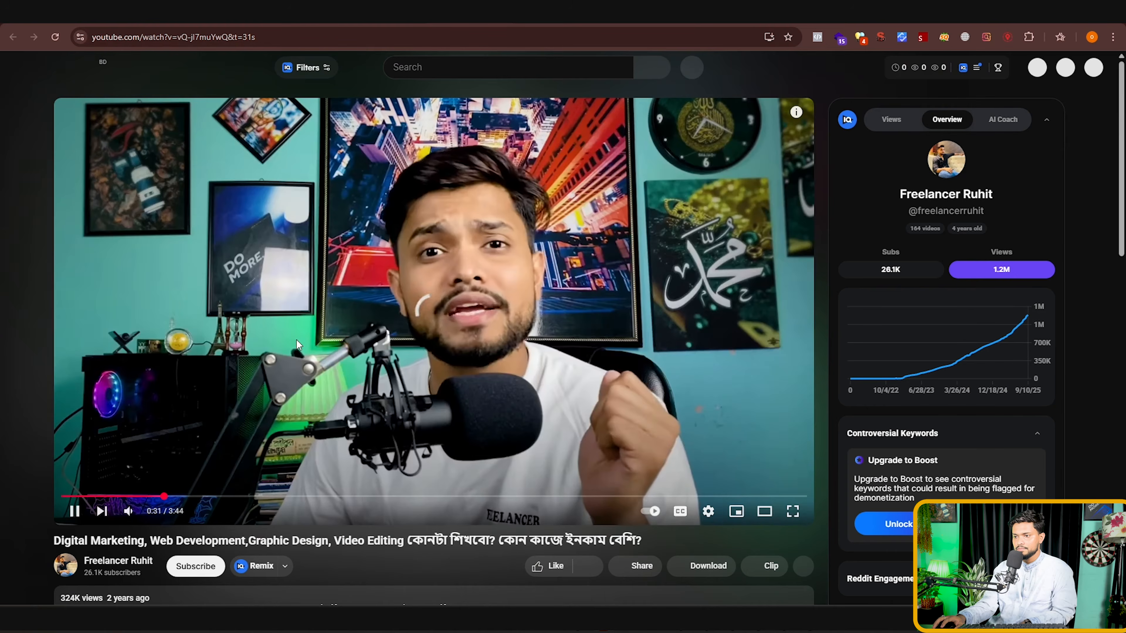
Step: Copy the URL of the "Digital Marketing, Web Development, Graphic Design, Video Editing" video and add it to the ad's videos in Google Ads
right_click(296, 344)
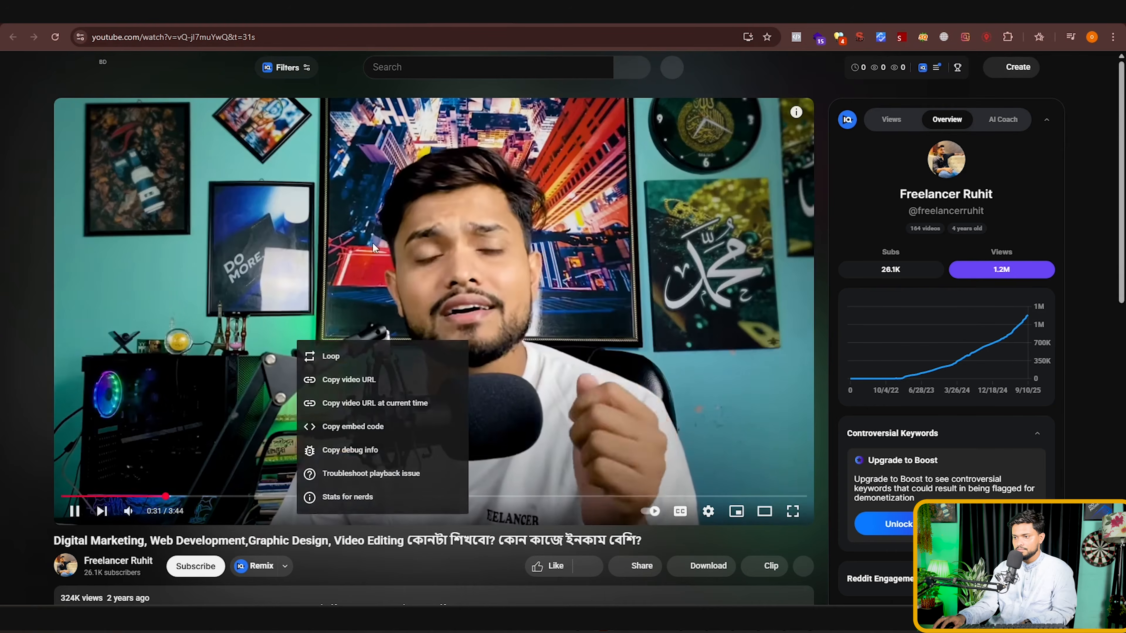
click(350, 250)
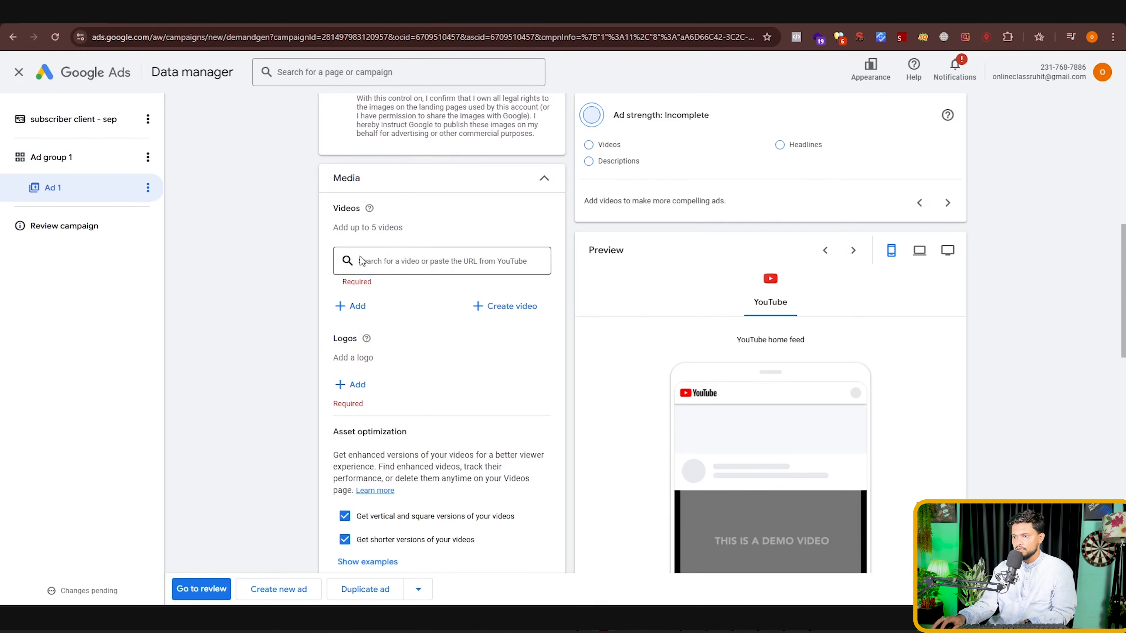
right_click(369, 262)
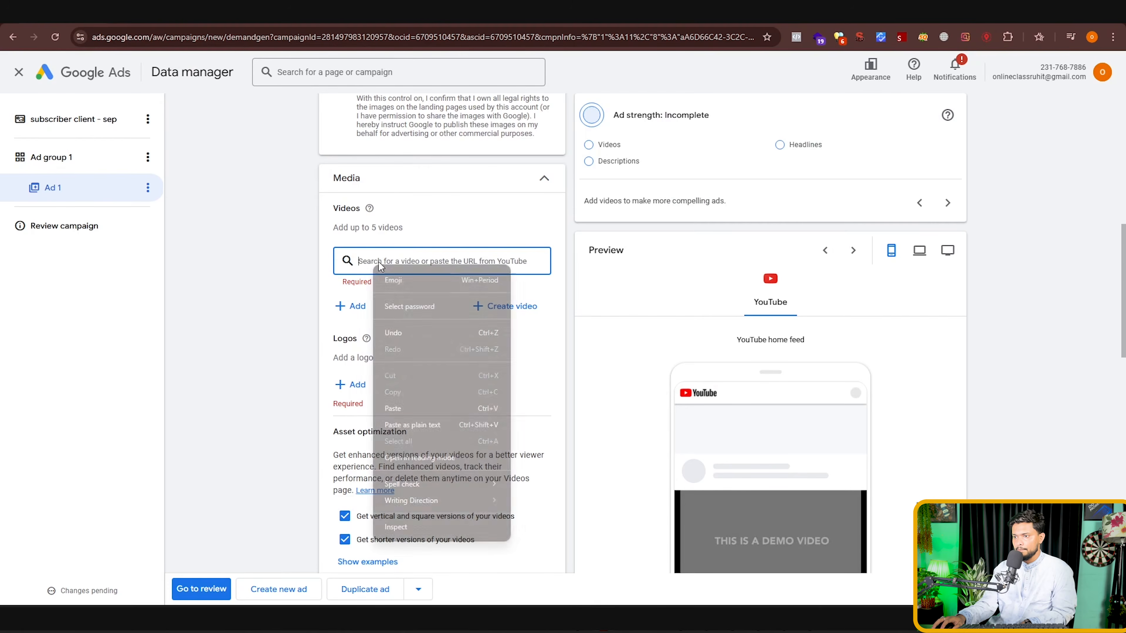
click(396, 401)
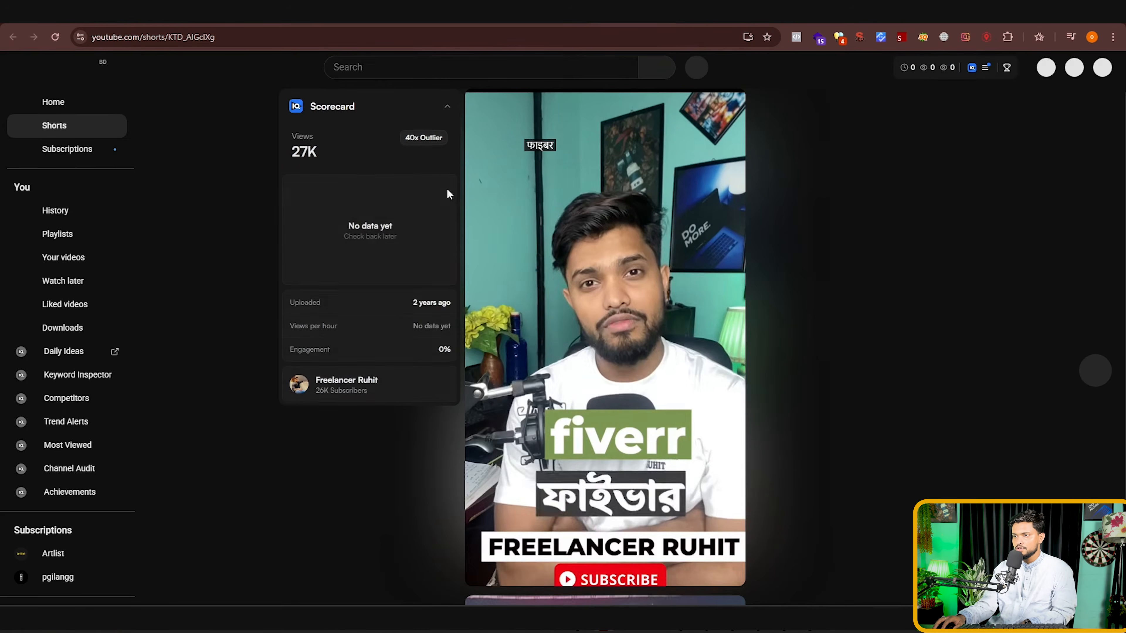
Step: Copy the video URL of the "How to rank fiverr gig" Short and add that Short to the ad's videos in Google Ads
right_click(614, 253)
click(643, 294)
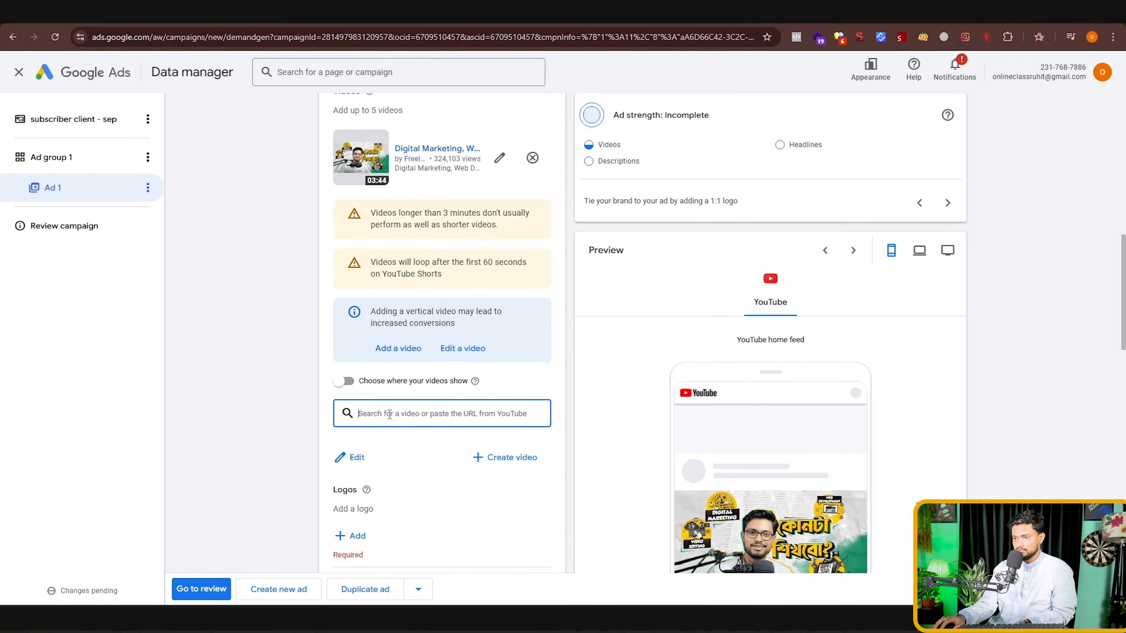
right_click(390, 414)
click(433, 283)
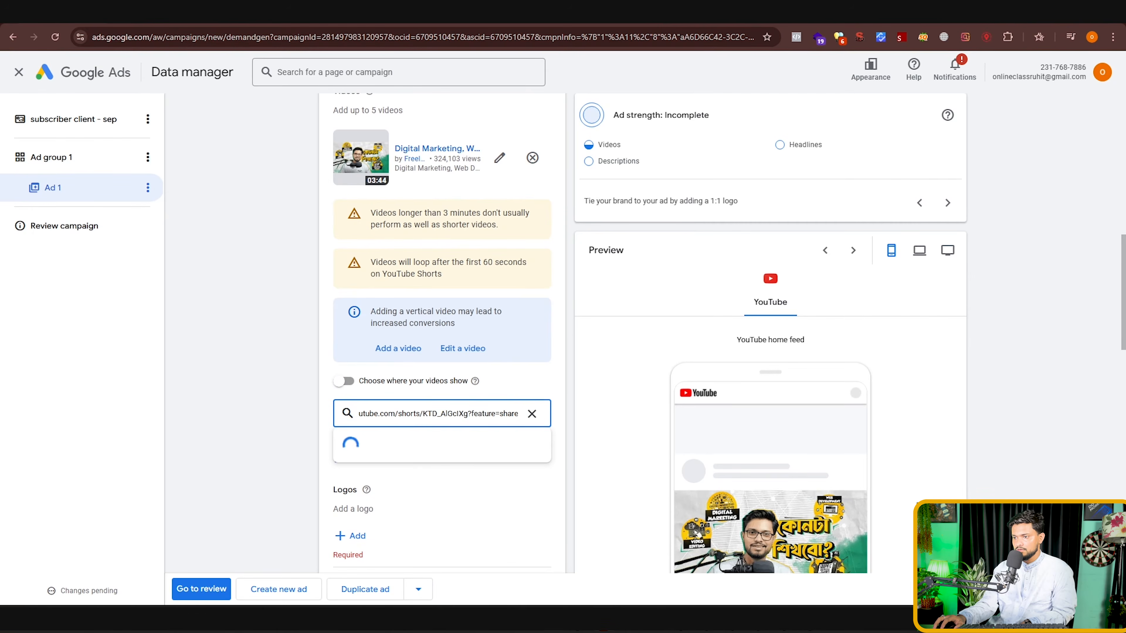
click(375, 444)
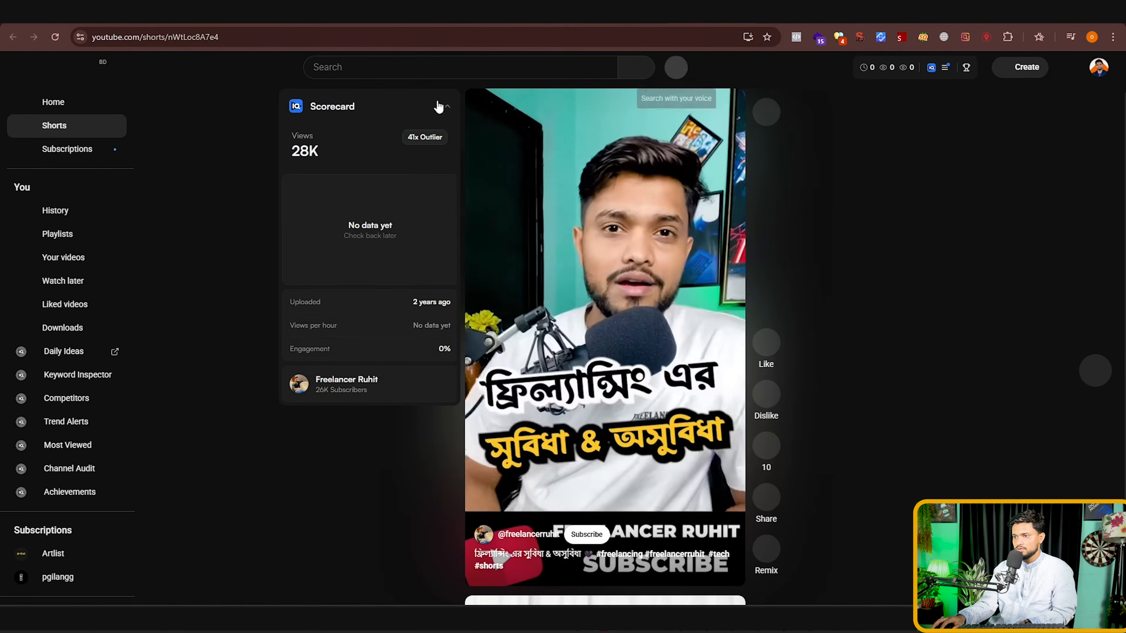
Step: Copy the URL of the Short "ফ্রিল্যান্সিং এর সুবিধা & অসুবিধা" and add it to the ad's videos in Google Ads
right_click(639, 235)
click(684, 272)
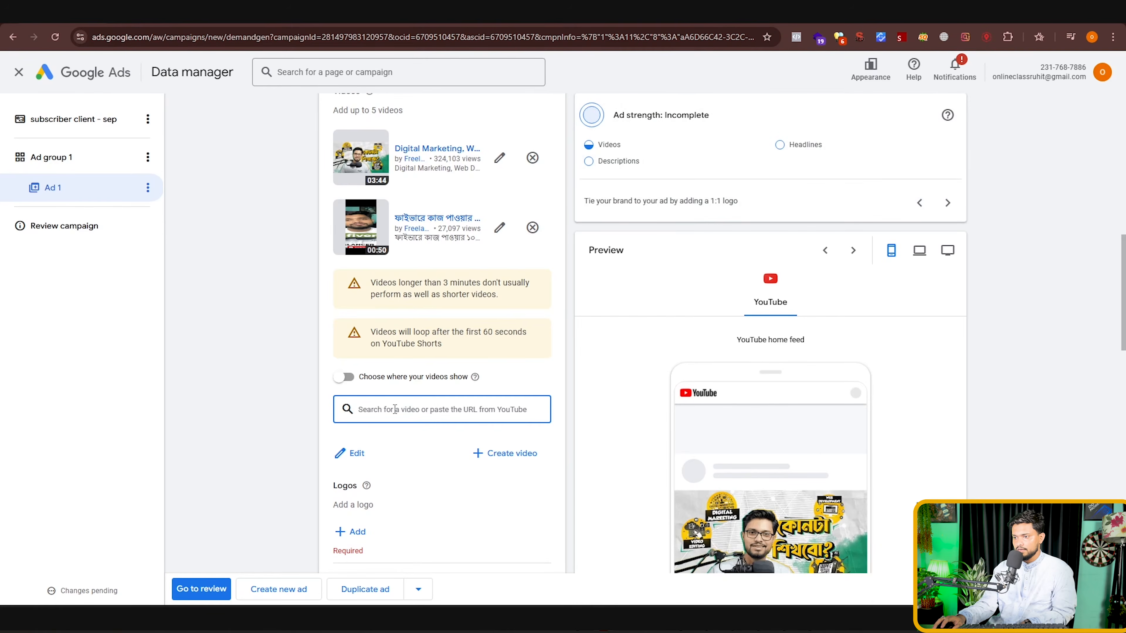
right_click(395, 409)
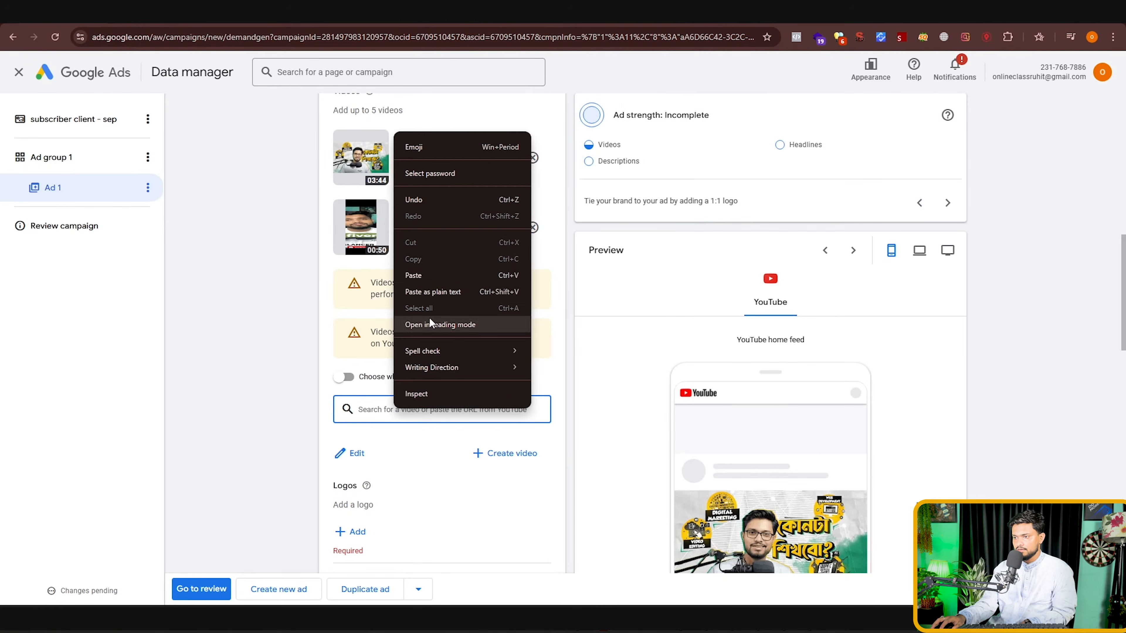
click(436, 271)
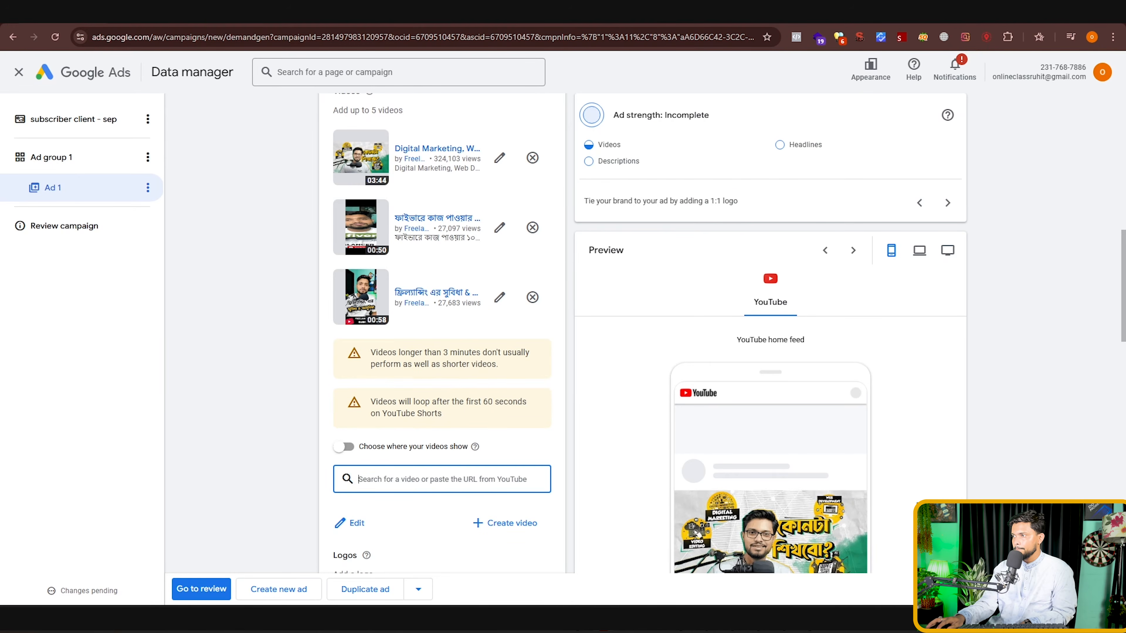
Step: Copy the video URL of the "What Is Freelancing ?" Short on YouTube and add it to the ad's videos in Google Ads
click(694, 13)
click(656, 13)
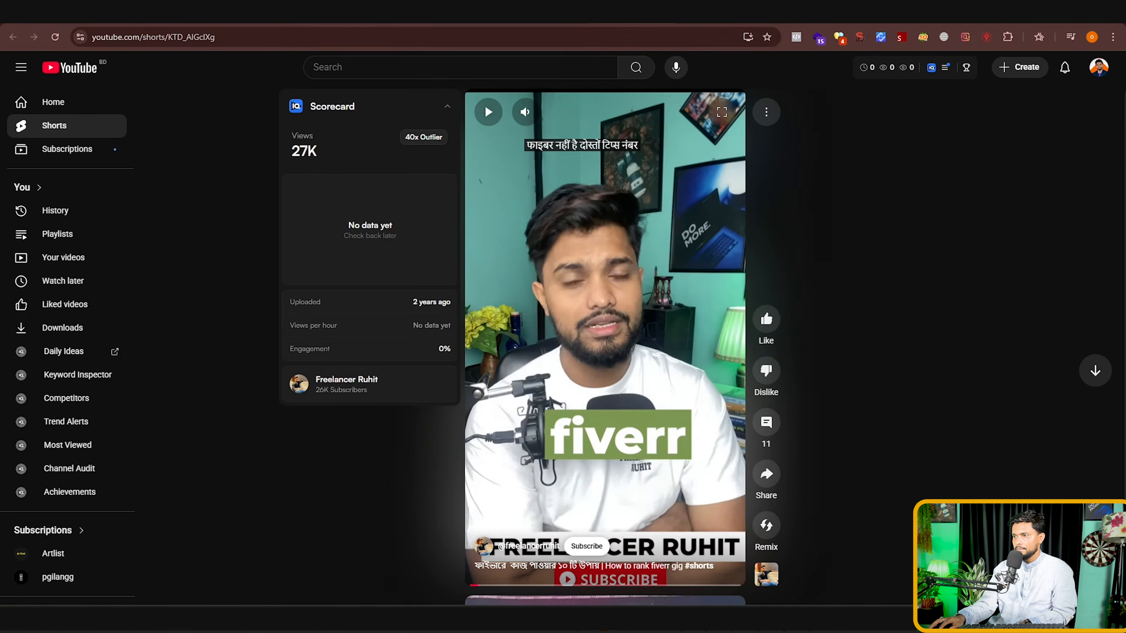
click(619, 12)
right_click(638, 206)
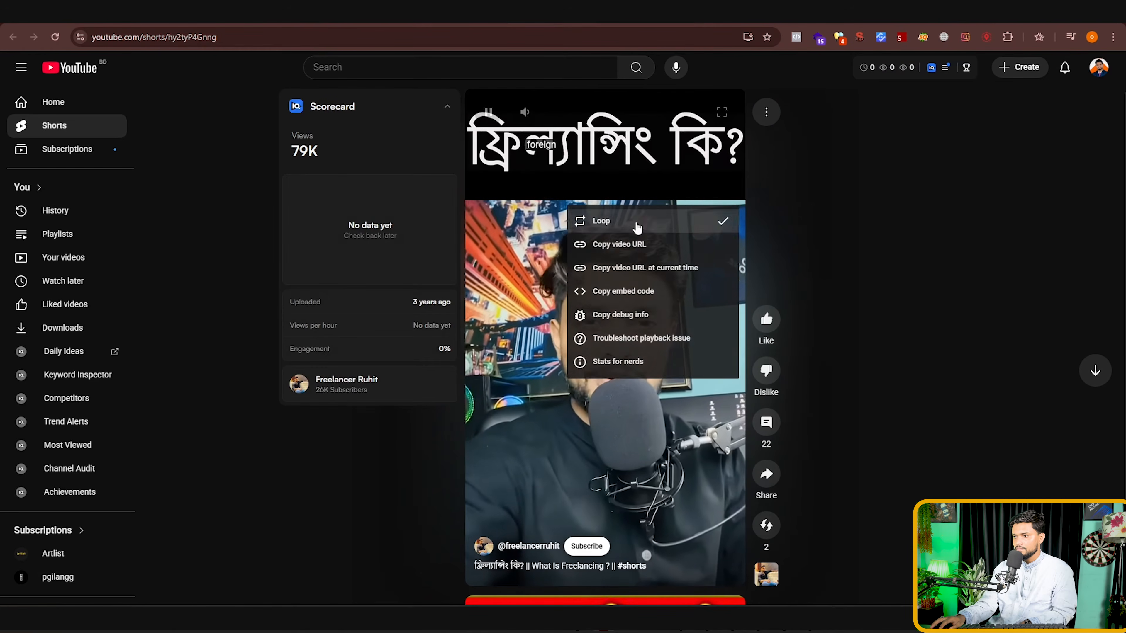
click(618, 250)
click(585, 260)
click(186, 12)
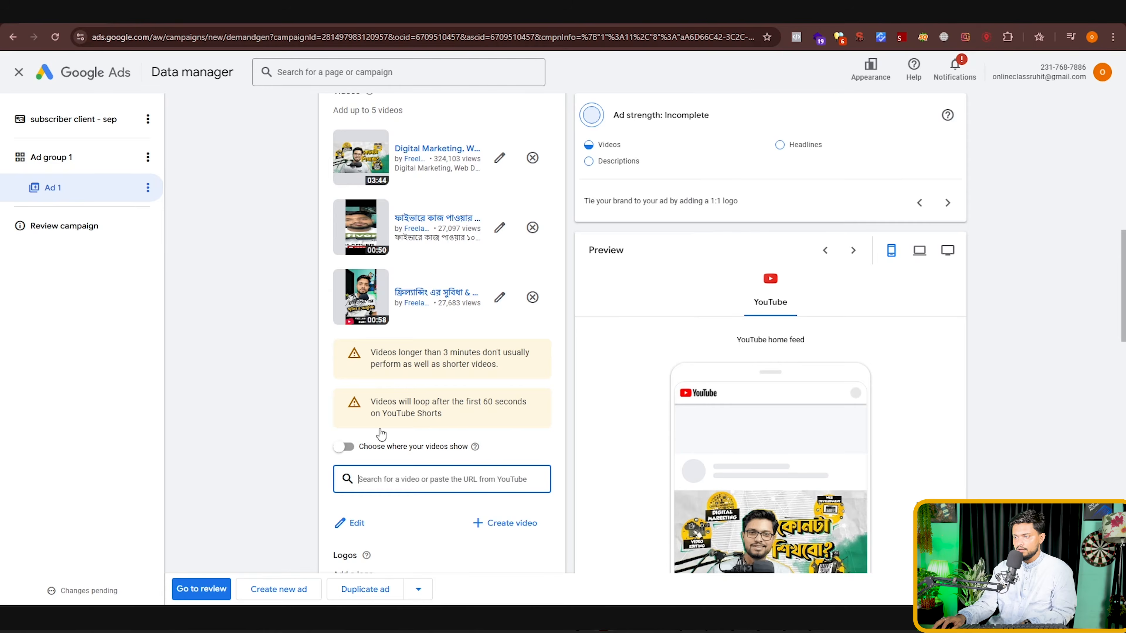
right_click(437, 492)
click(468, 343)
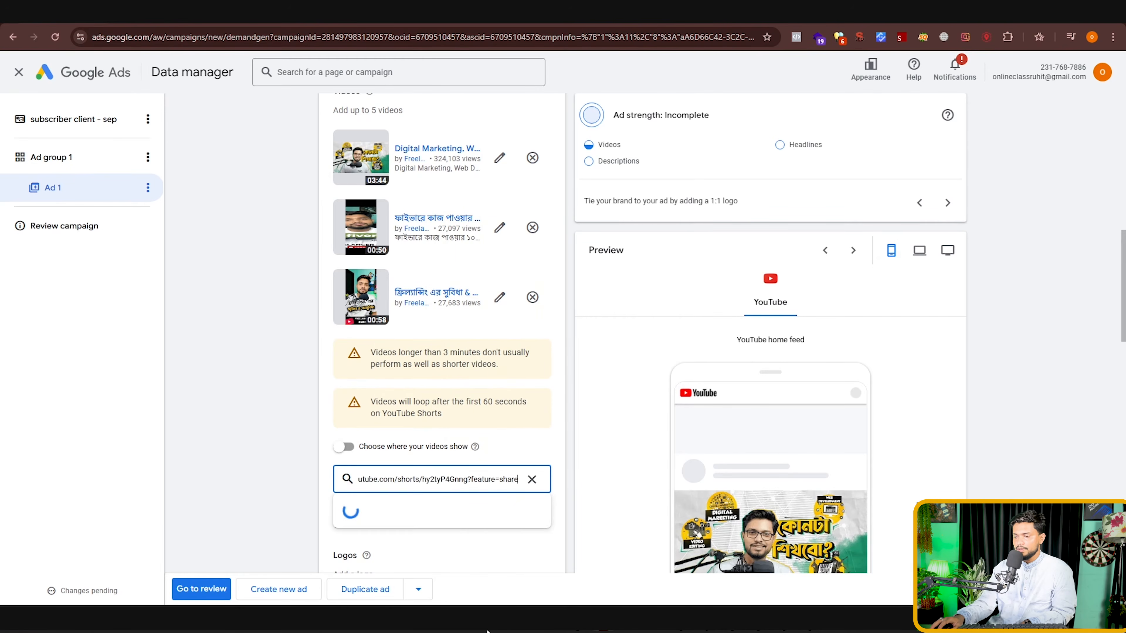
Step: Start adding a logo to the ad, with file upload as its source
scroll(465, 448, down, 6)
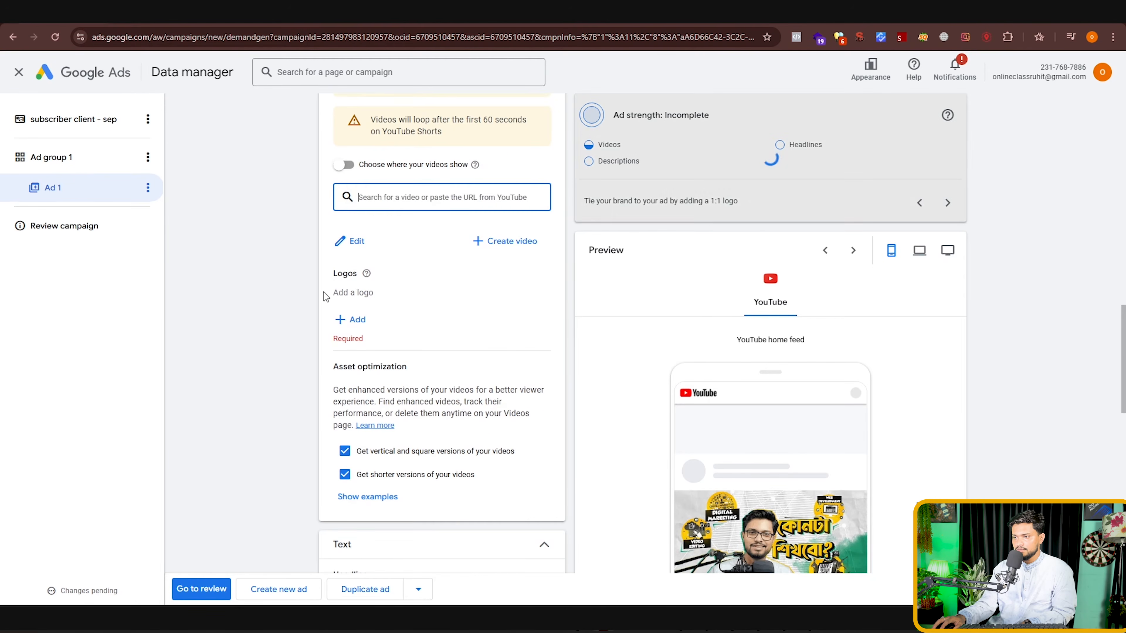
click(354, 320)
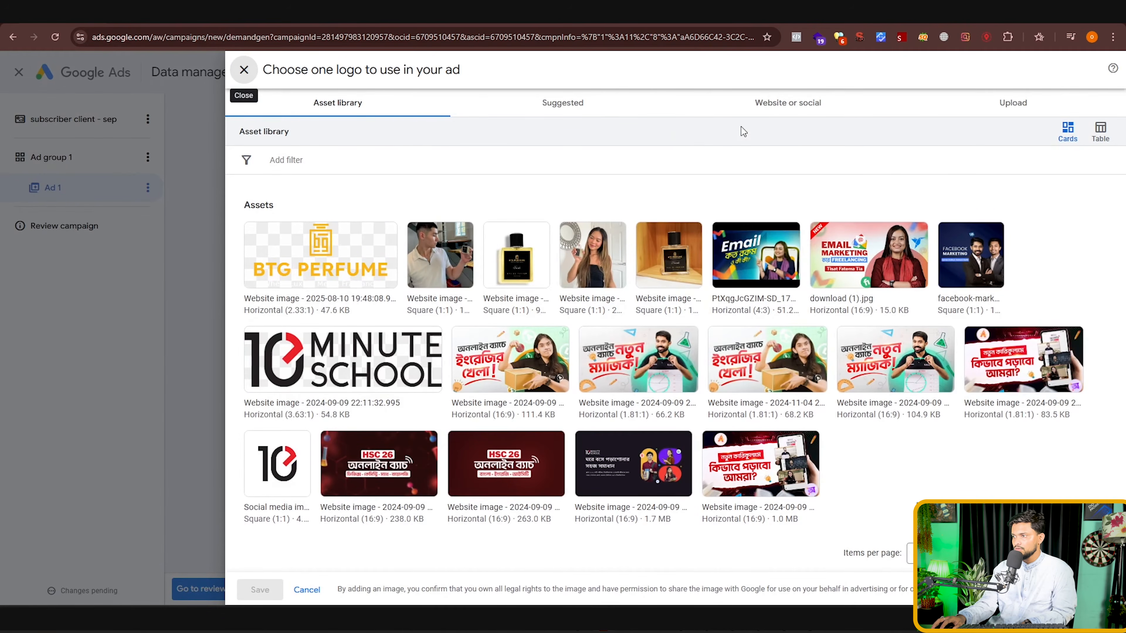
click(1006, 115)
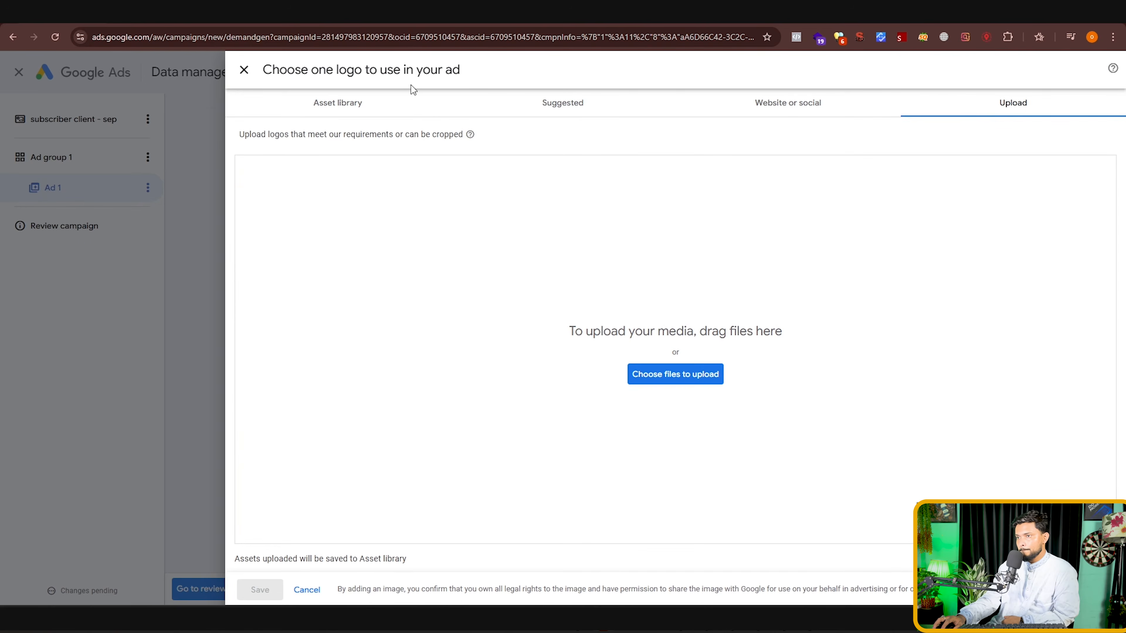
click(359, 112)
click(792, 103)
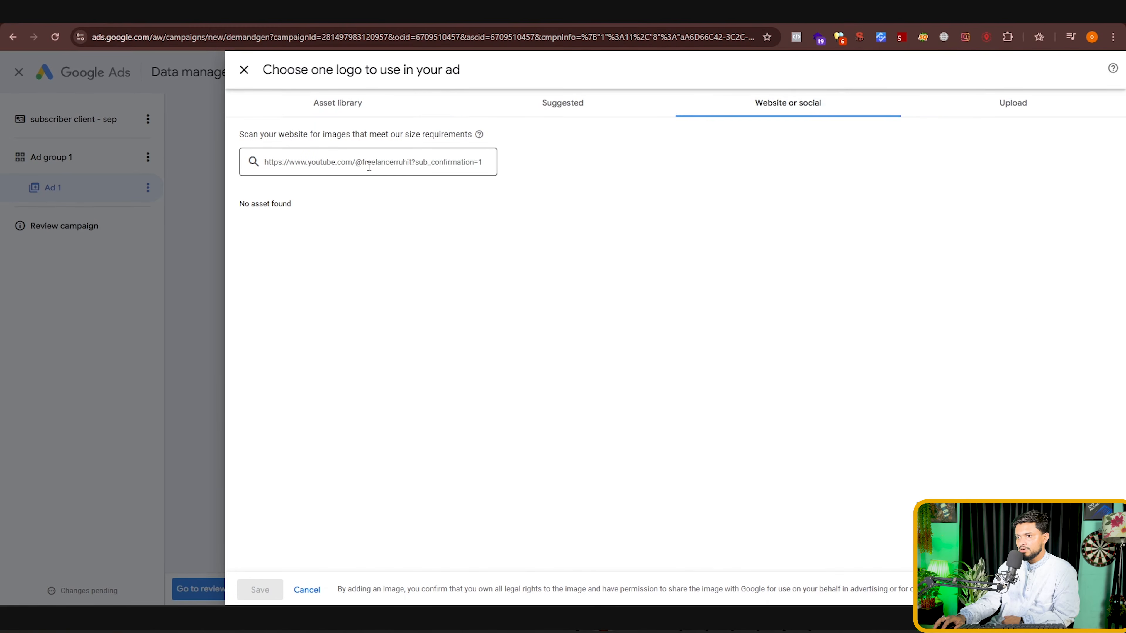
click(435, 162)
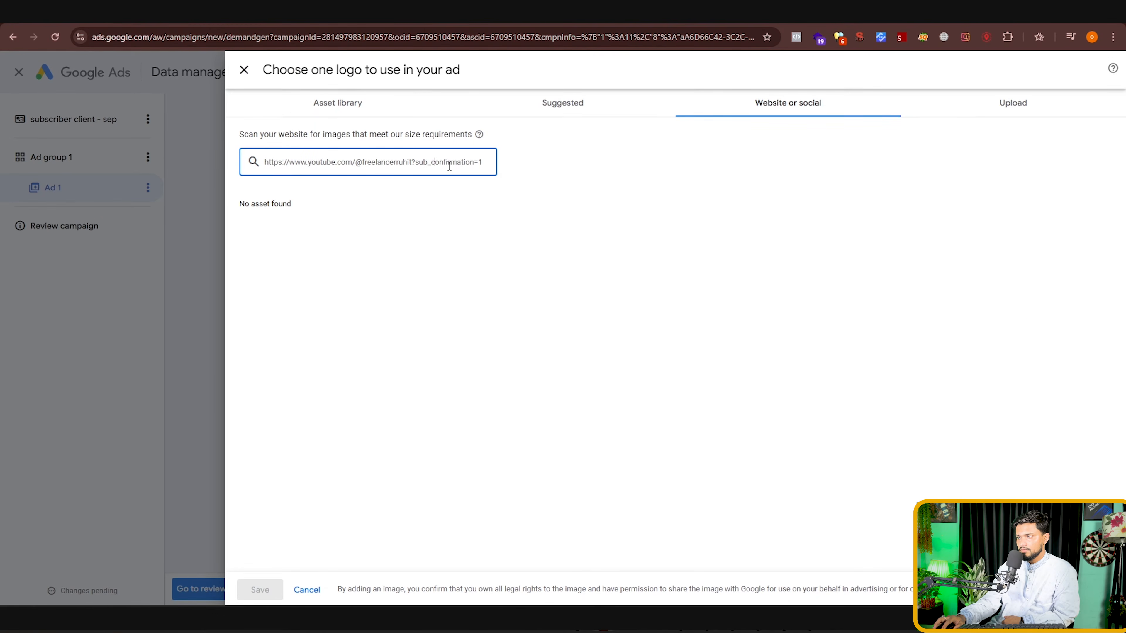
drag(488, 161, 227, 165)
key(BackSpace)
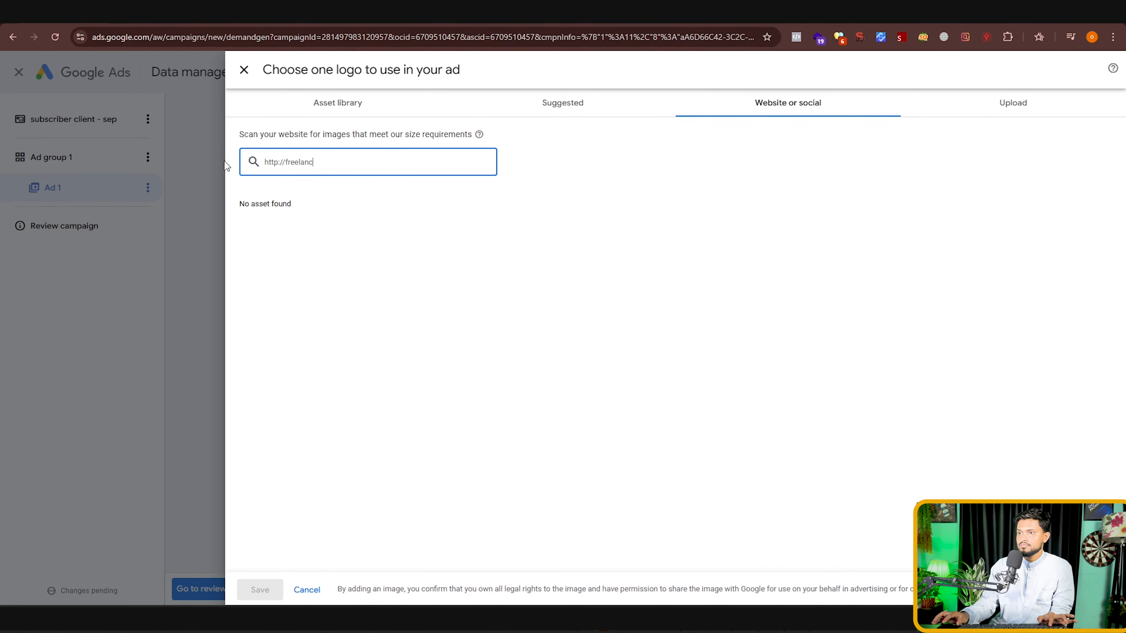
click(1025, 105)
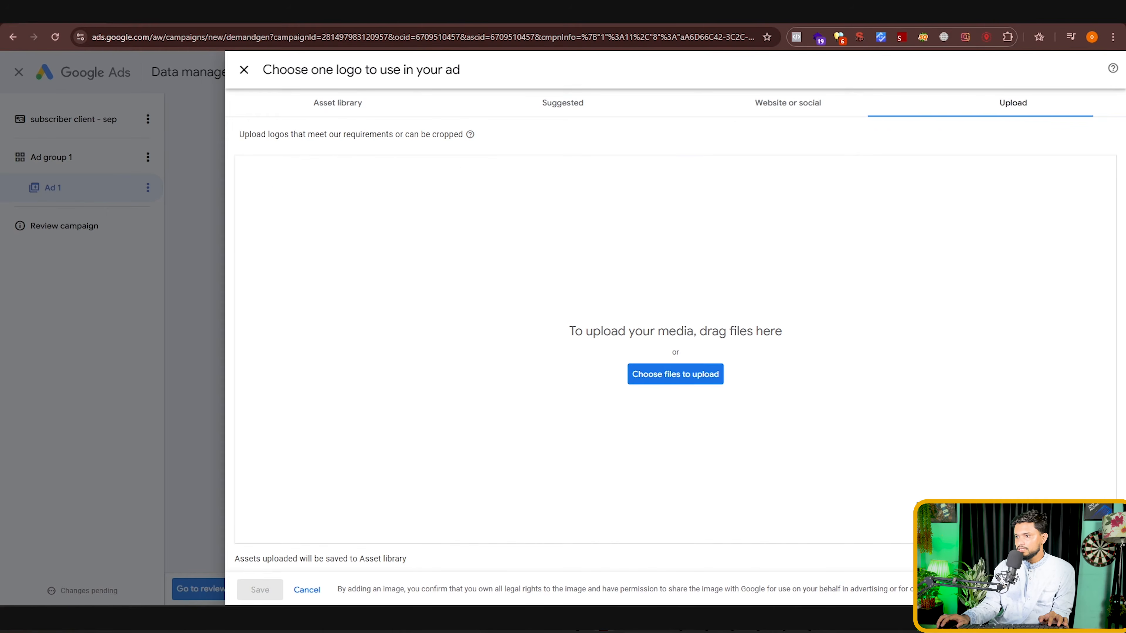
click(705, 372)
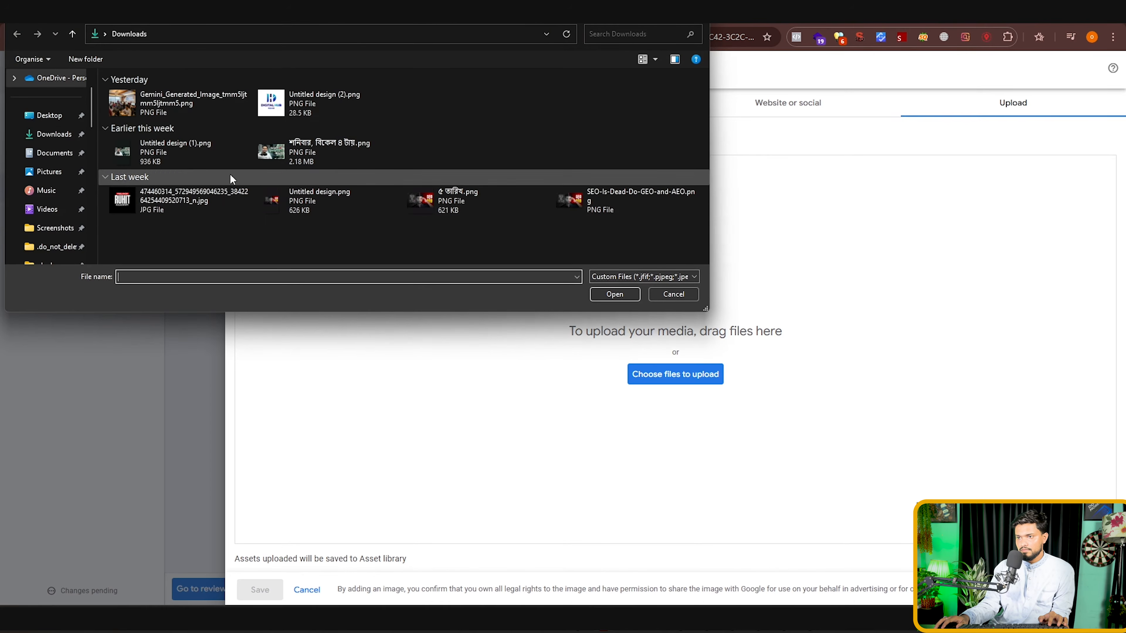
click(173, 201)
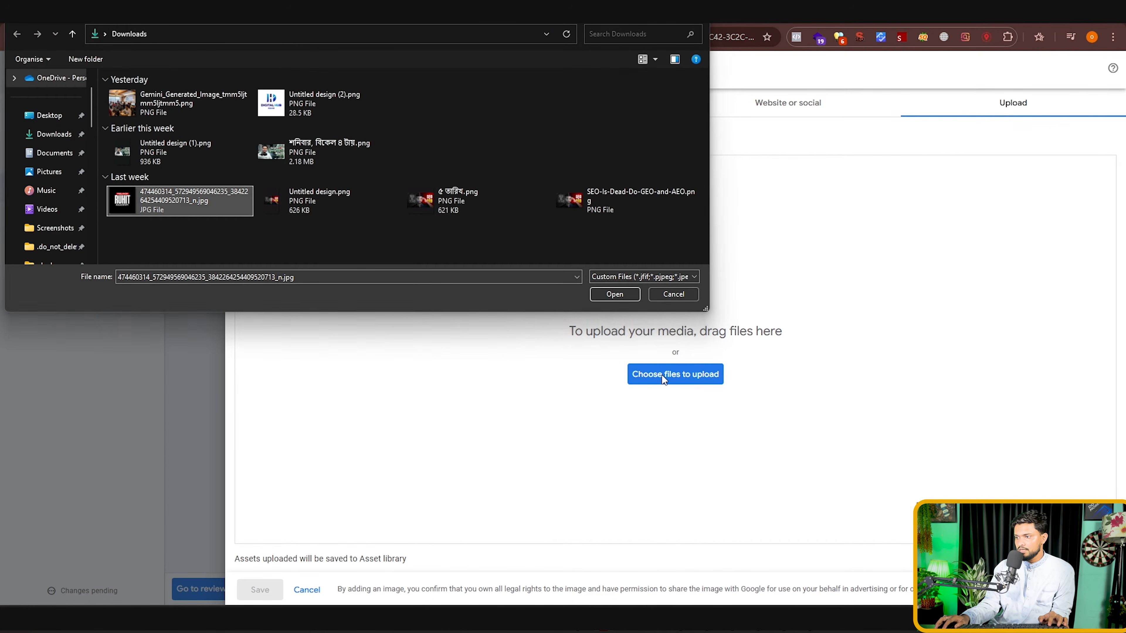
click(639, 277)
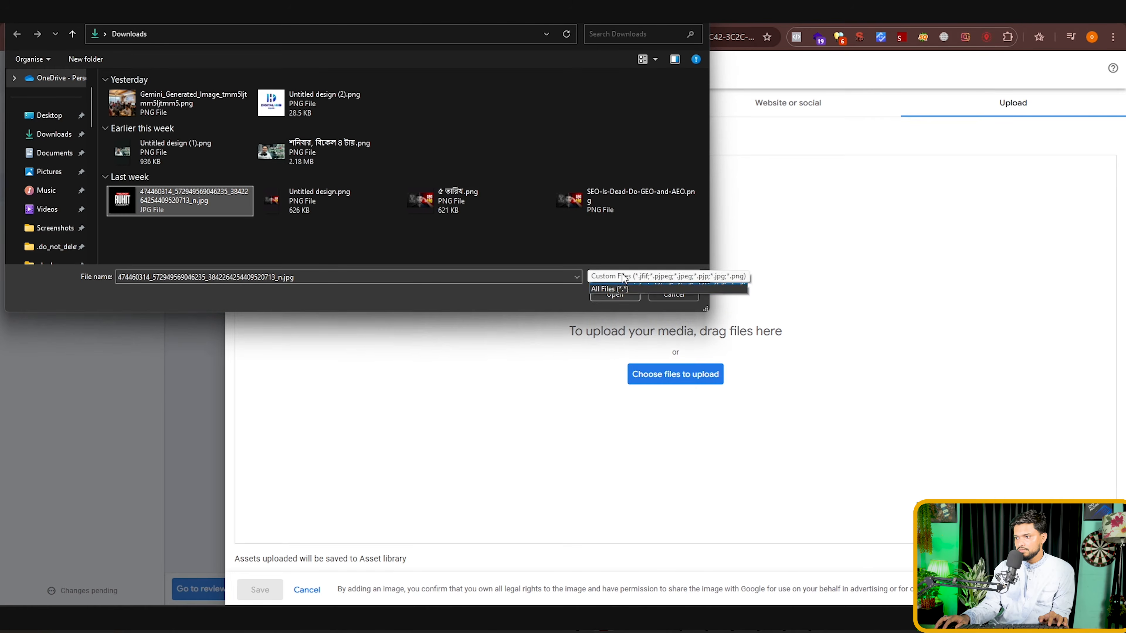
click(621, 289)
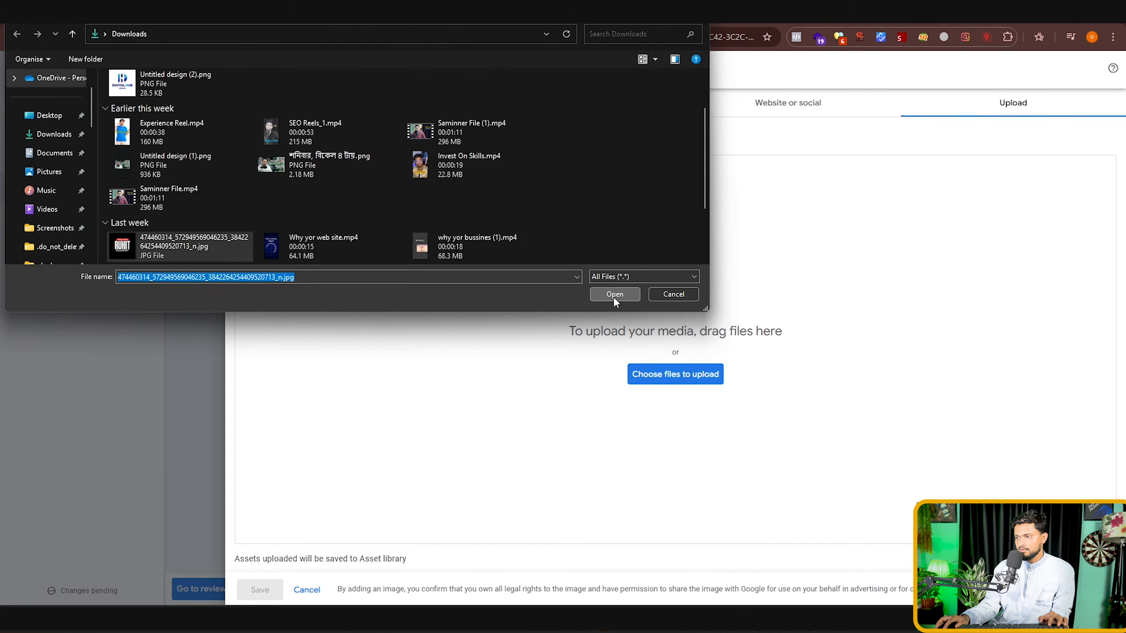
click(614, 295)
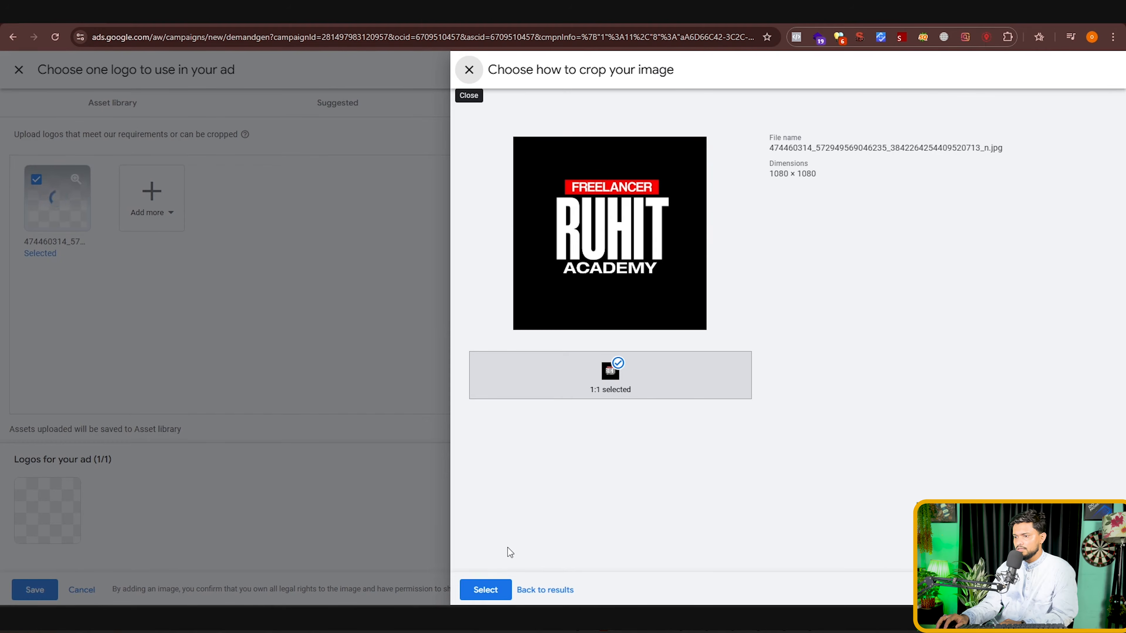
click(486, 591)
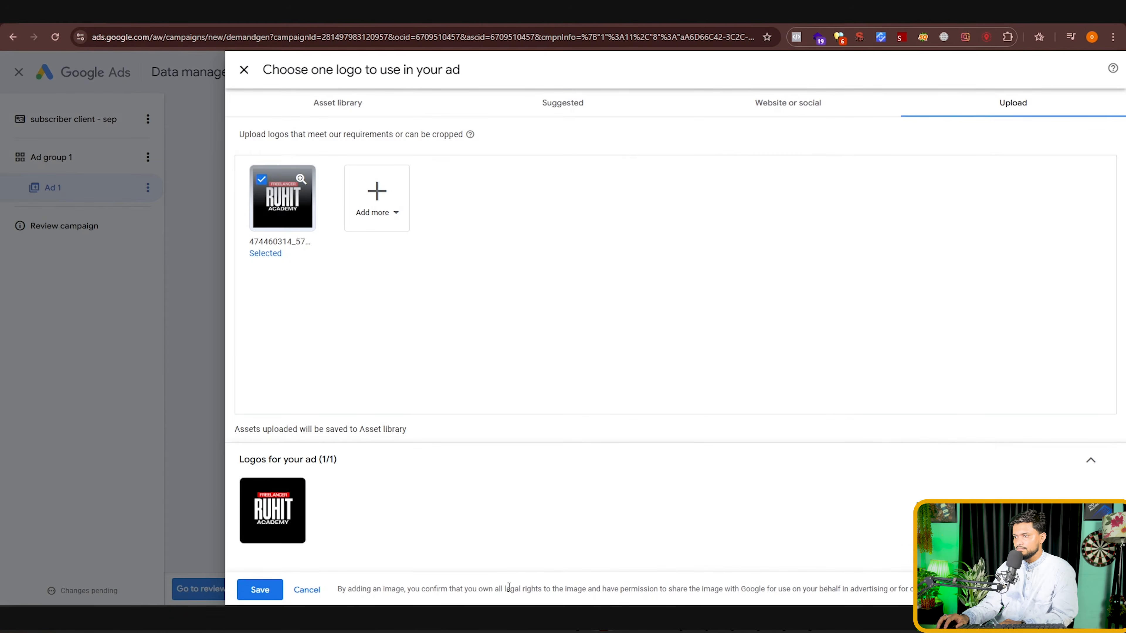
click(252, 594)
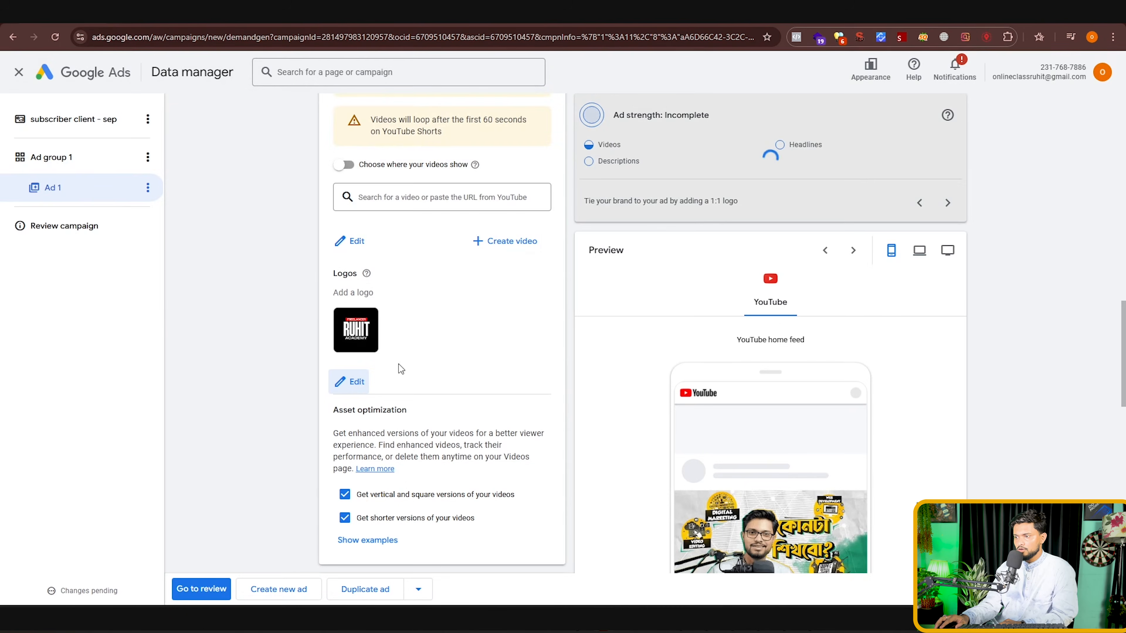
Step: Go to the ad's text section and activate the empty first headline for entry
scroll(495, 360, down, 5)
scroll(425, 214, up, 3)
scroll(426, 336, down, 4)
click(415, 261)
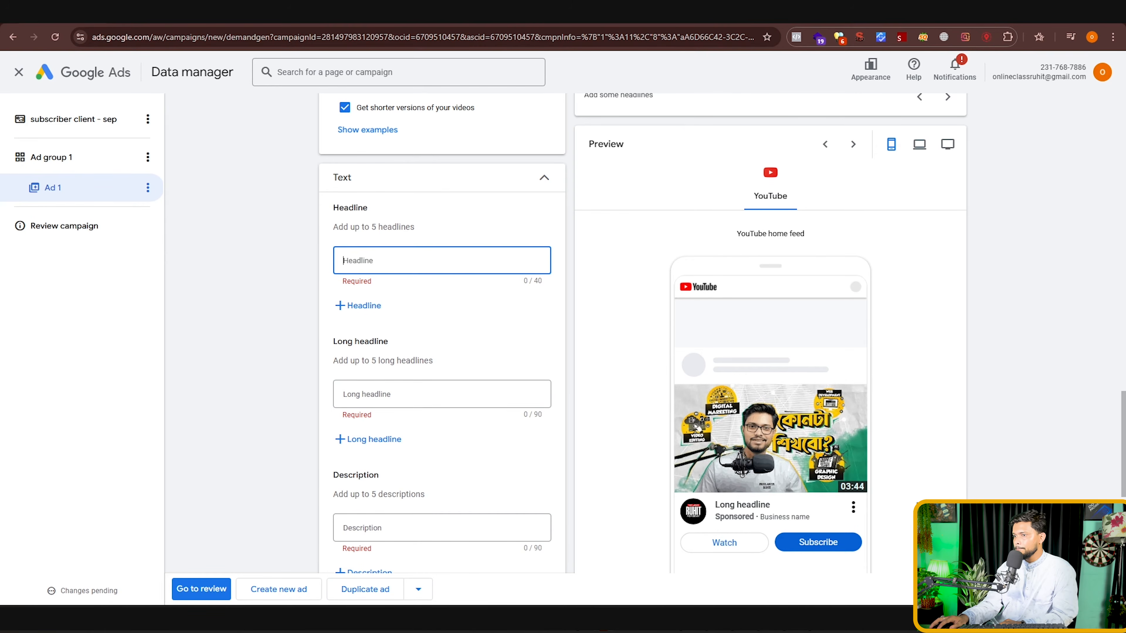
Step: Switch to another Chrome profile, search Google for "chat gpt" and open the "Google Ads copy Bangla" chat in ChatGPT
key(ctrl+t)
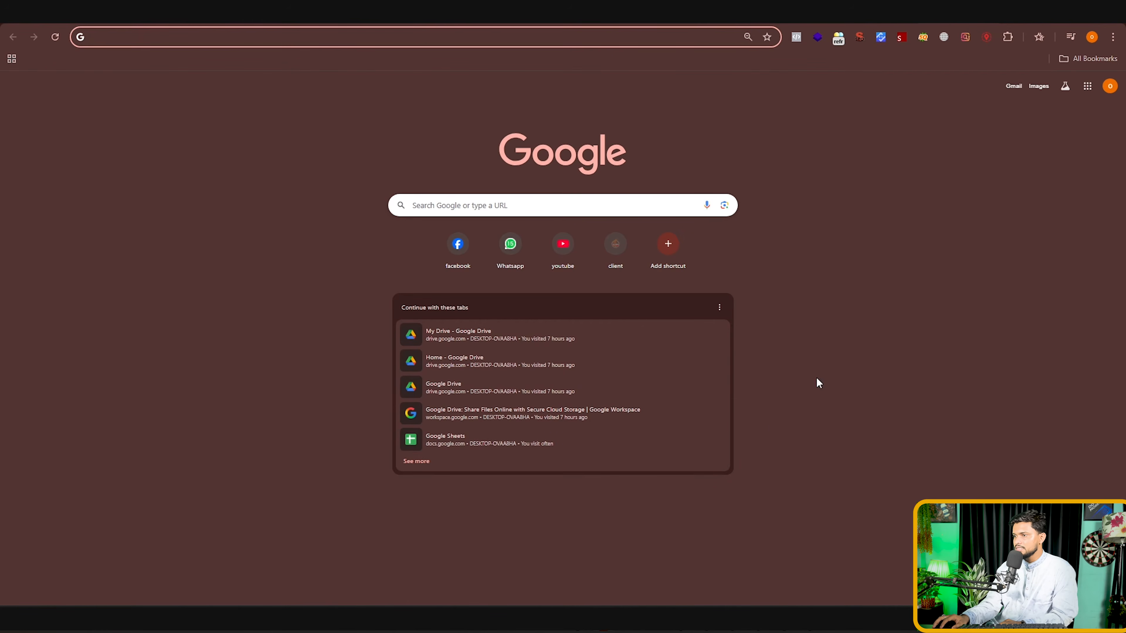
click(1092, 37)
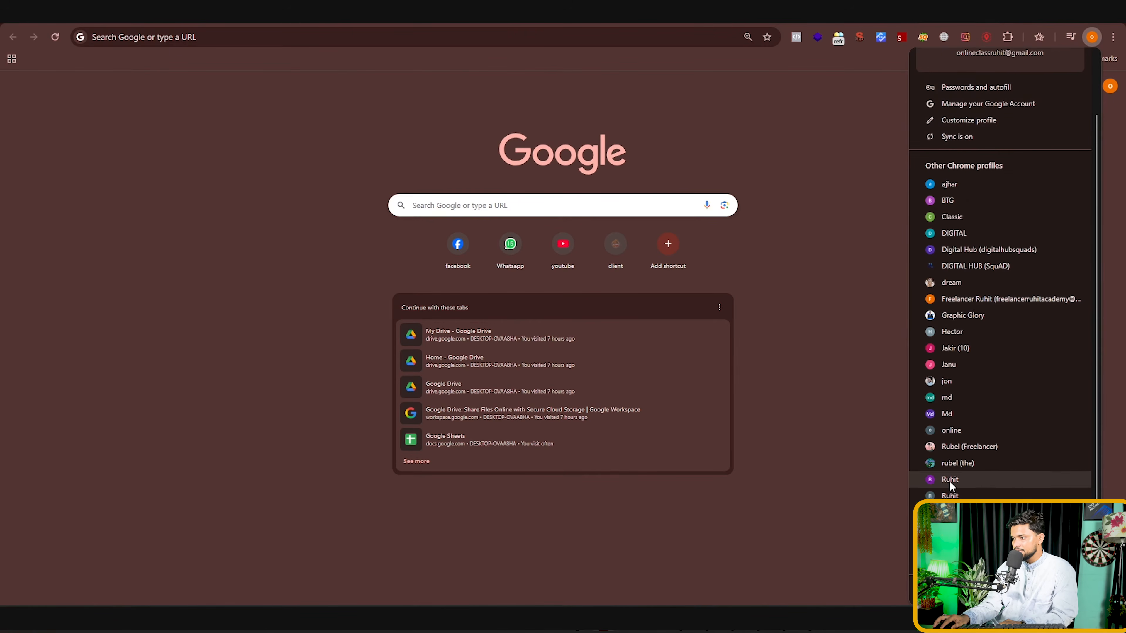
click(958, 463)
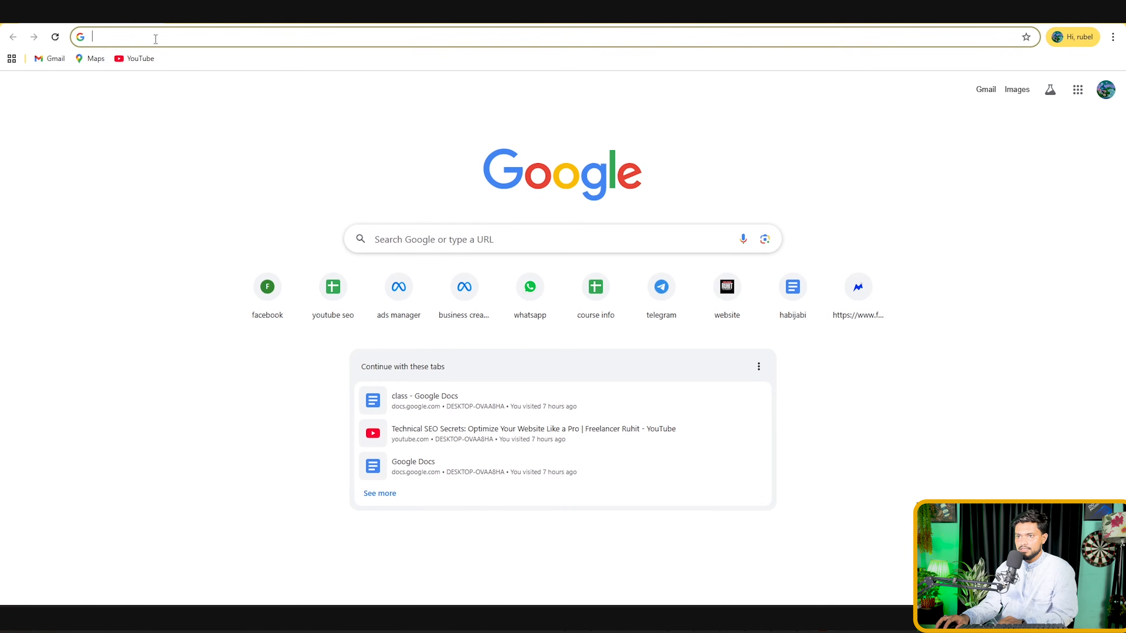
text(chat gpt)
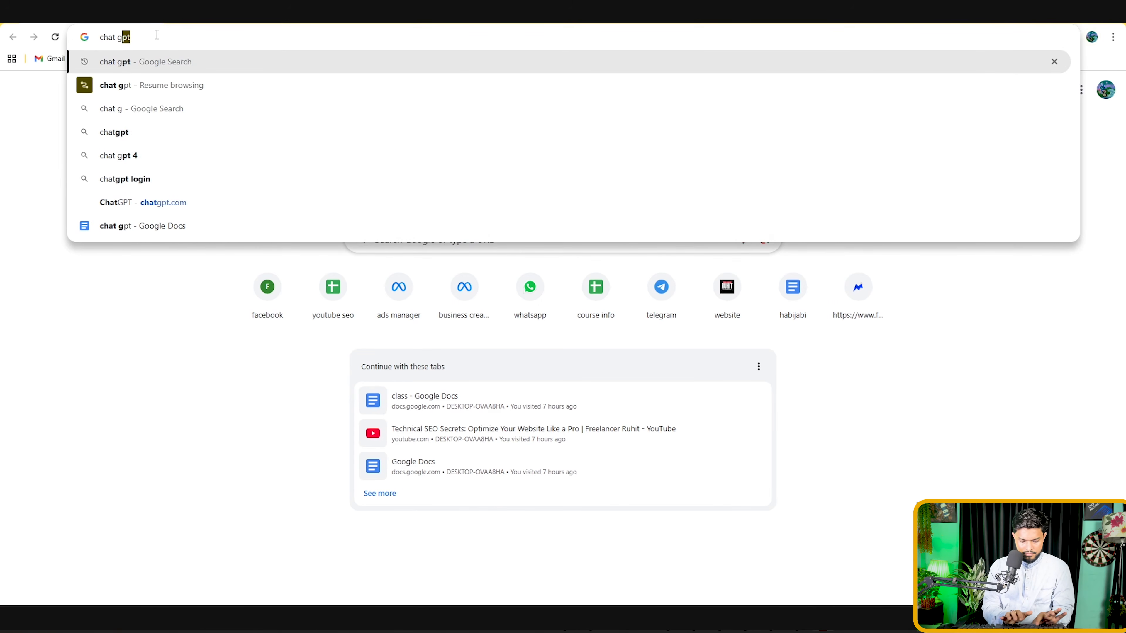
key(Return)
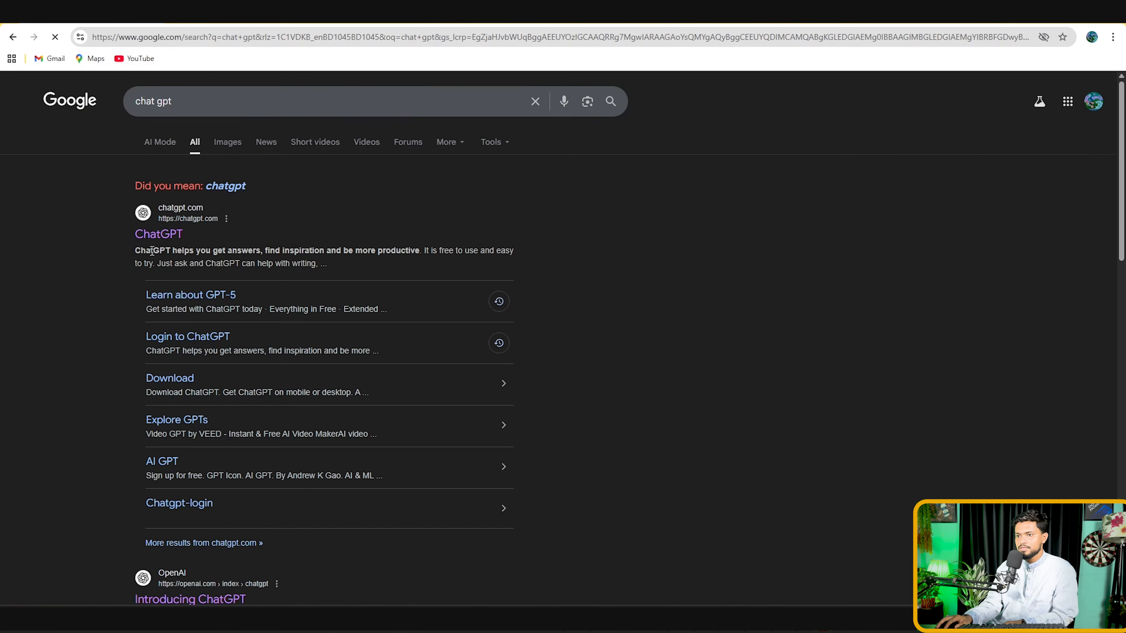
click(145, 244)
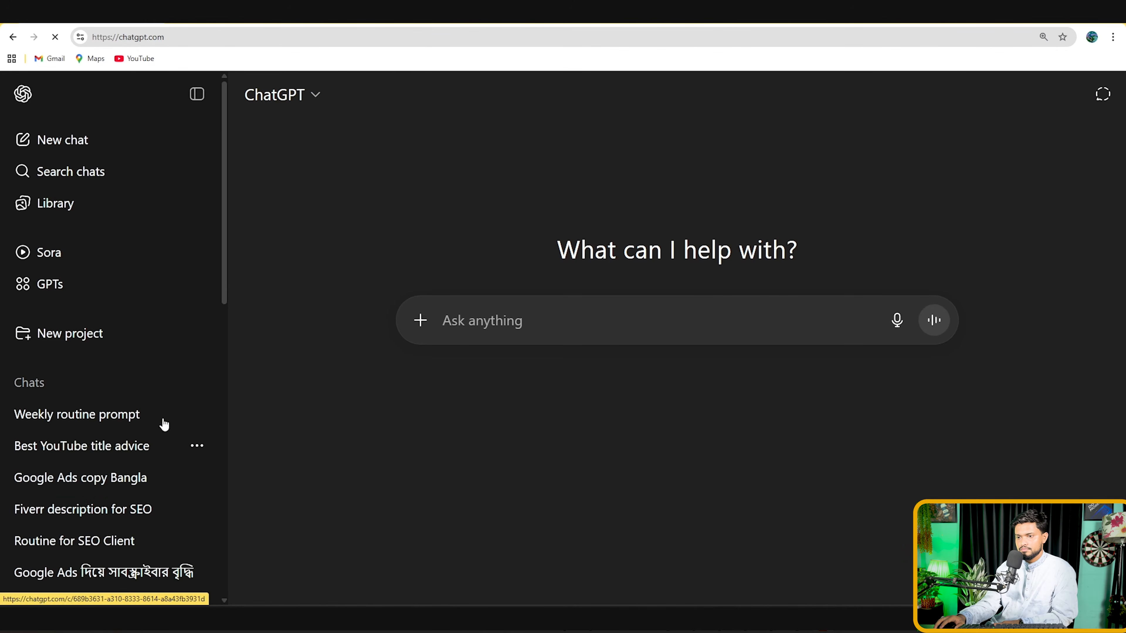
scroll(151, 425, down, 2)
click(115, 429)
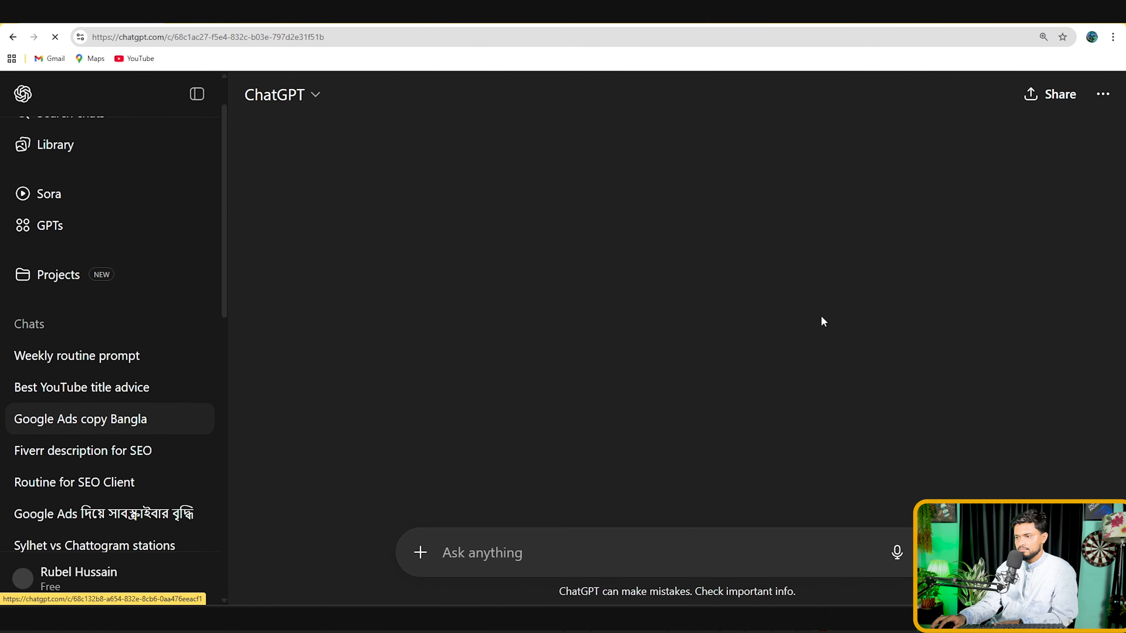
Step: Copy the first suggested headline, "ফ্রিল্যান্স শিখুন একদম ফ্রি", from ChatGPT and enter it as the ad's first headline in Google Ads
scroll(818, 312, up, 10)
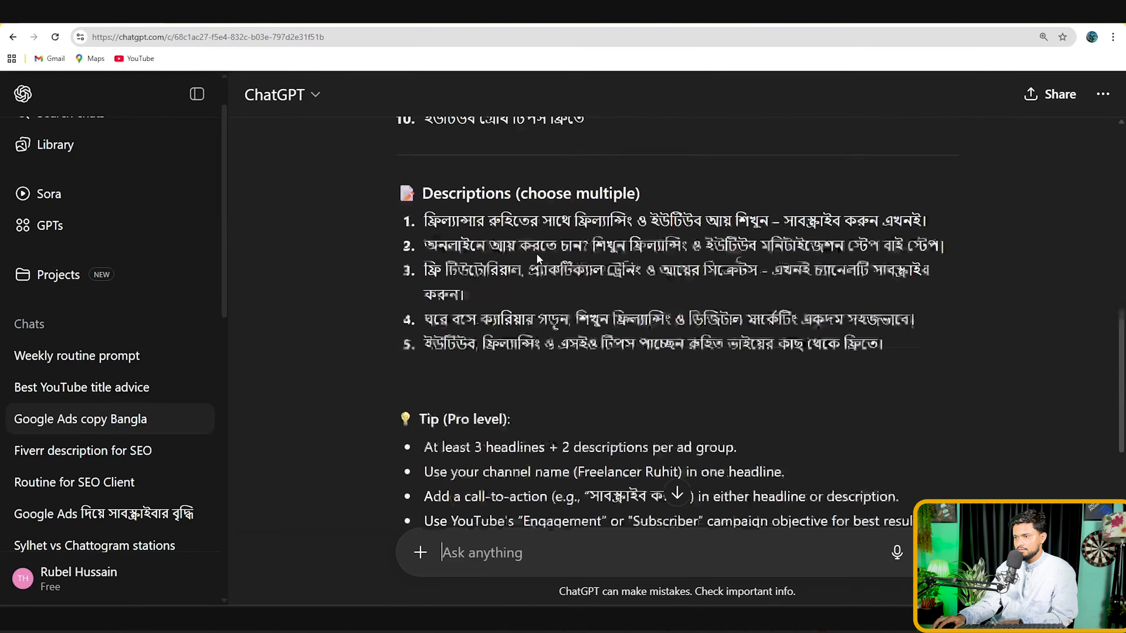
drag(426, 268, 576, 267)
right_click(563, 272)
click(588, 285)
mouse_move(694, 627)
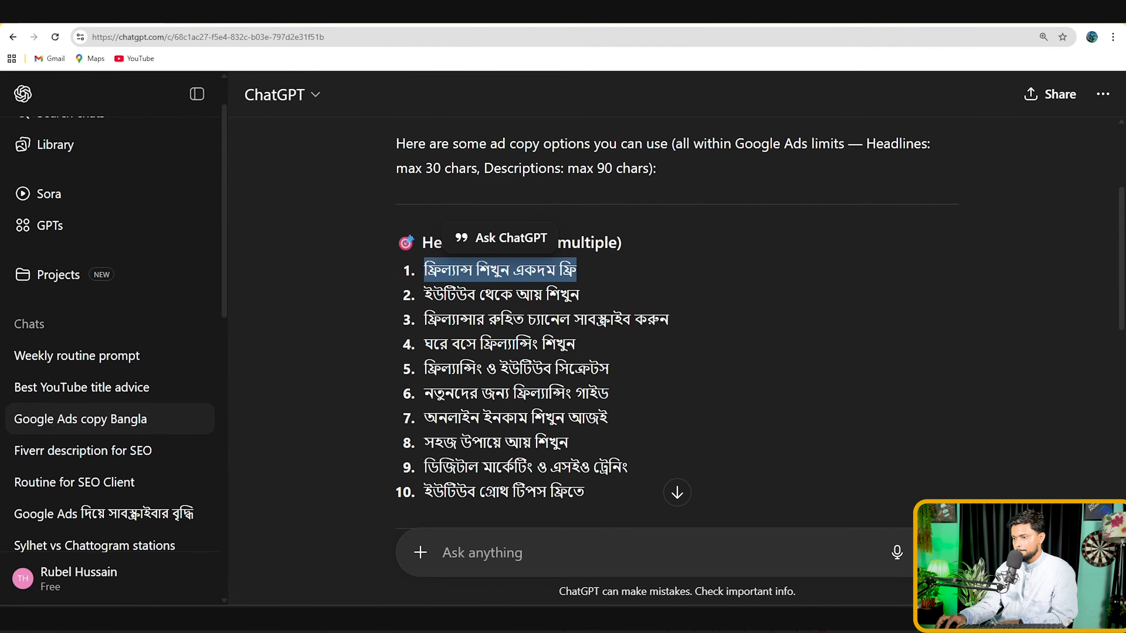
key(alt+Tab)
key(alt+Tab)
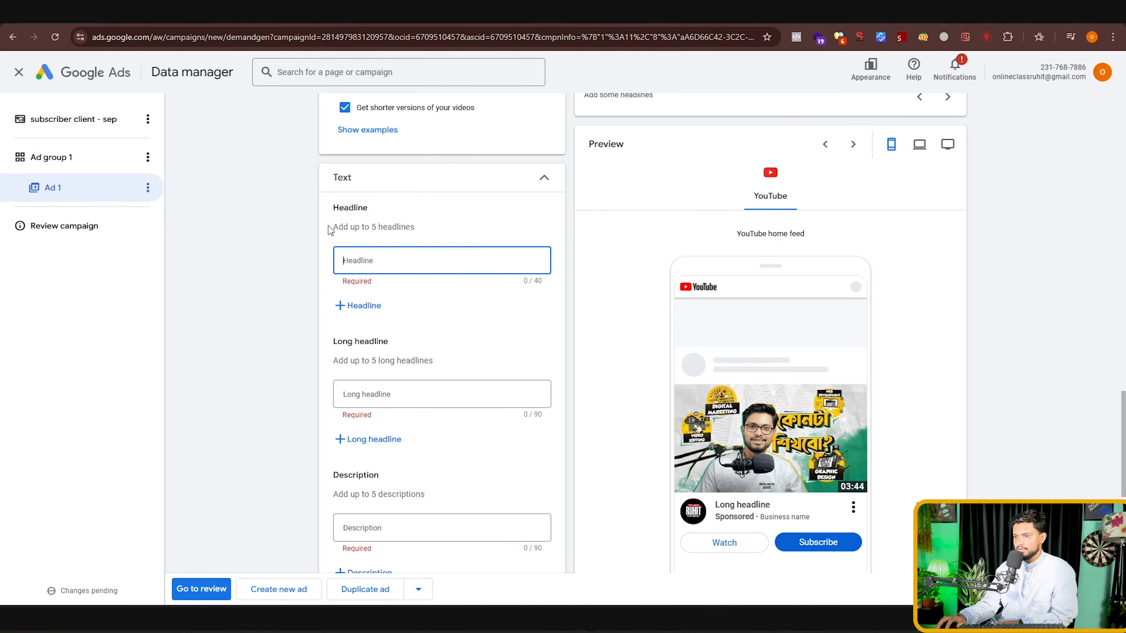
right_click(396, 260)
click(431, 399)
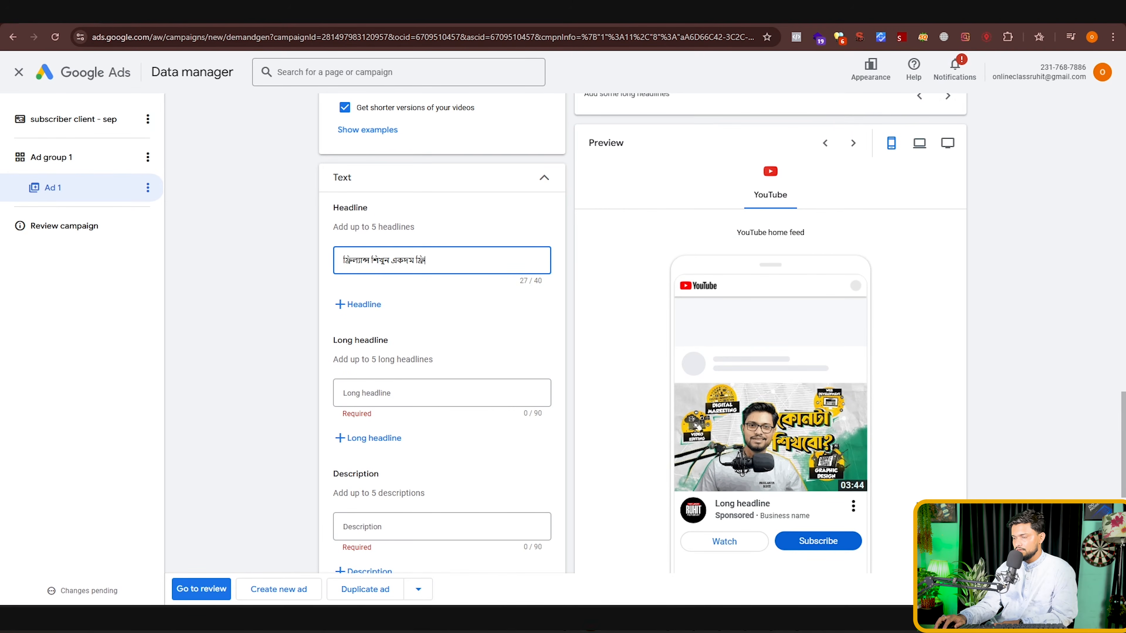
Step: Copy ChatGPT's second suggested headline, "ইউটিউব থেকে আয় শিখুন", into a new second headline in Google Ads, and return to ChatGPT
key(alt+Tab)
drag(593, 301, 423, 296)
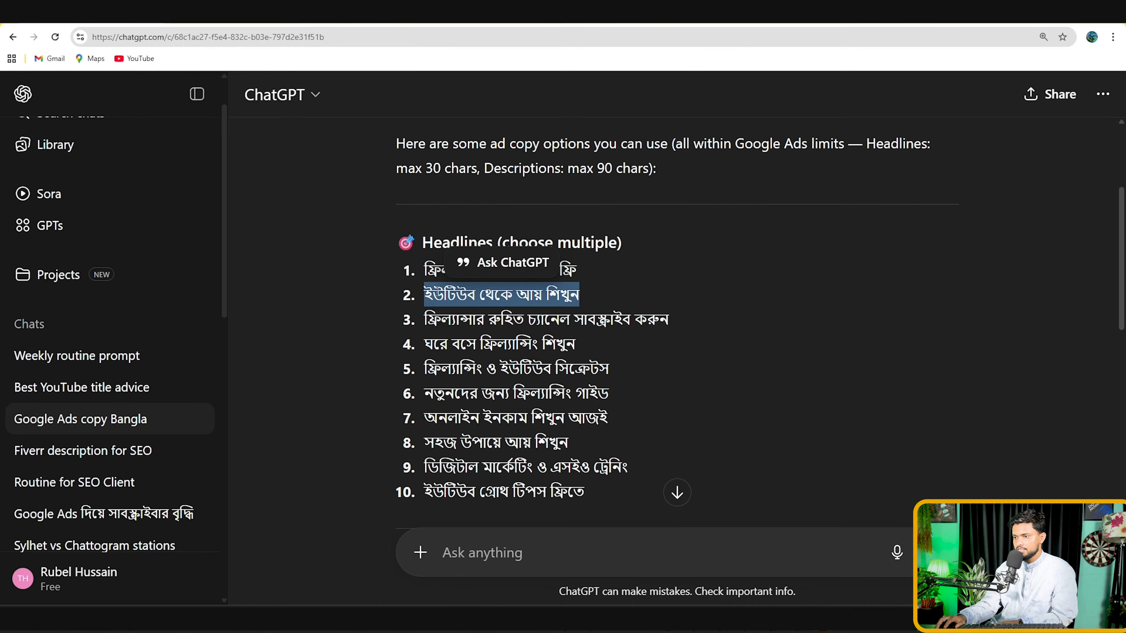
right_click(423, 295)
click(469, 299)
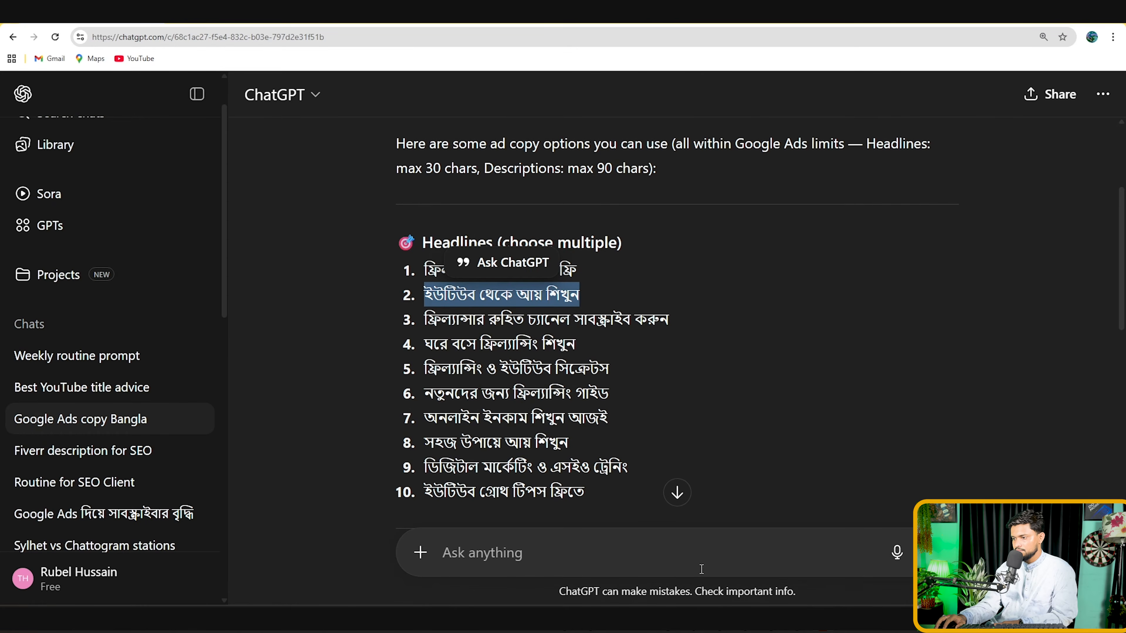
key(alt+Tab)
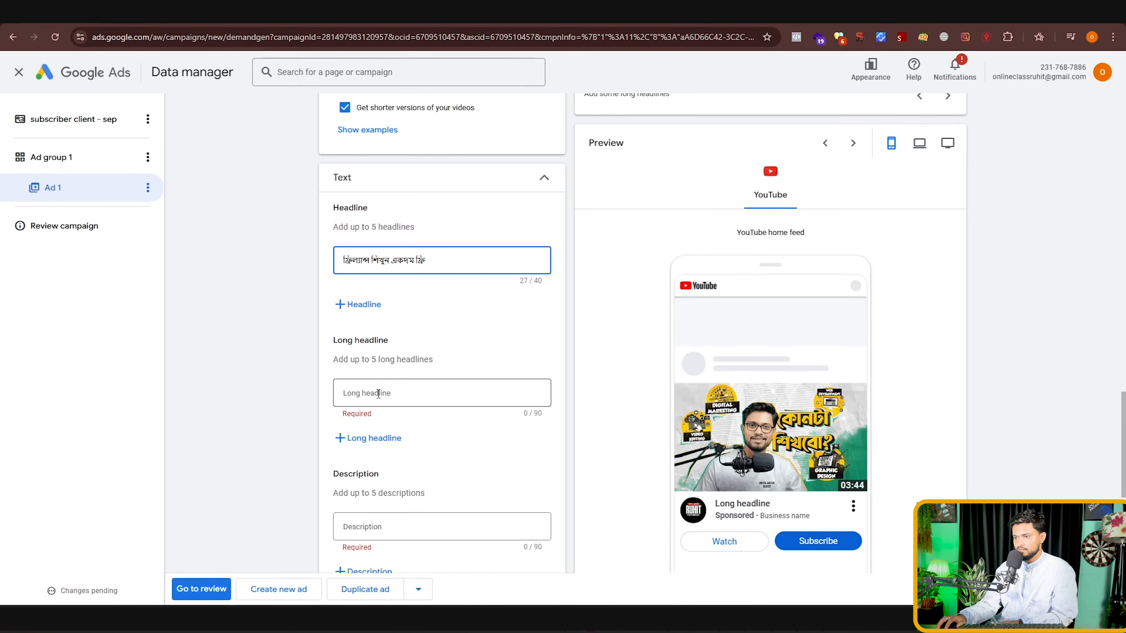
click(374, 304)
right_click(385, 305)
click(422, 456)
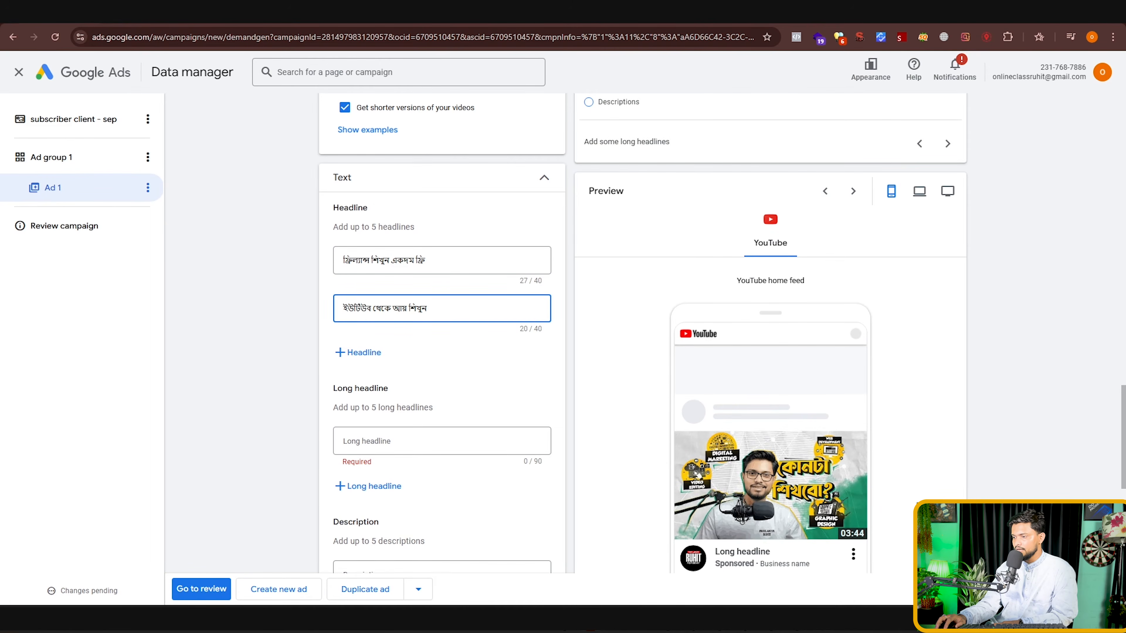
key(alt+Tab)
drag(427, 323, 614, 323)
click(584, 337)
drag(486, 324, 678, 315)
right_click(646, 316)
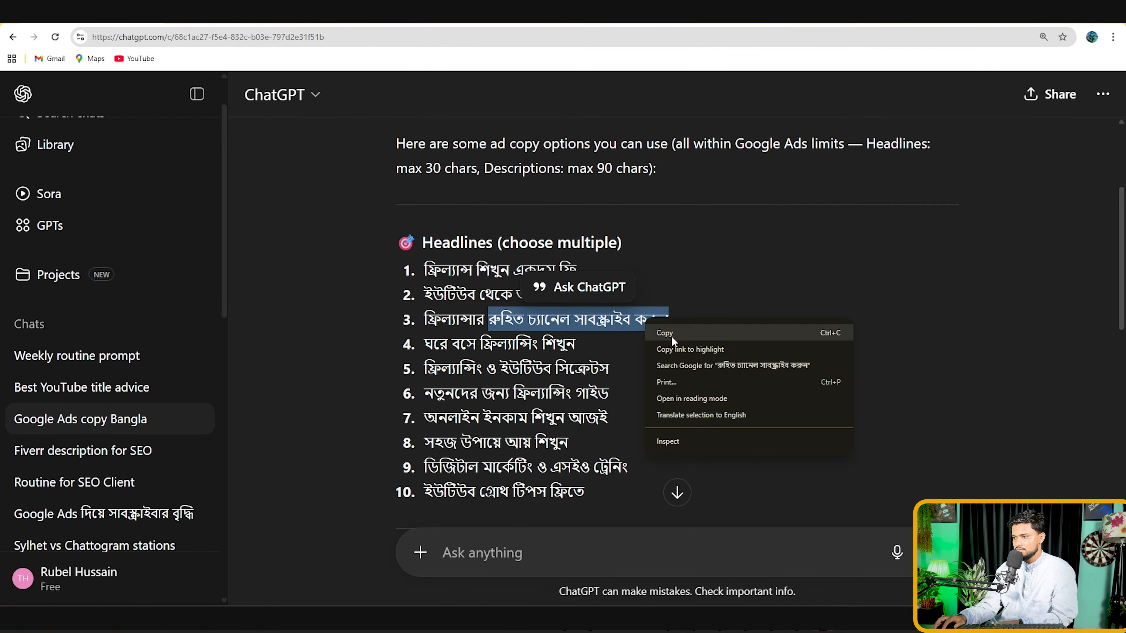
click(410, 335)
Step: Copy the fourth suggested headline, "ঘরে বসে ফ্রিল্যান্সিং শিখুন", from ChatGPT and add it as the ad's third headline in Google Ads
drag(584, 352, 426, 346)
right_click(451, 345)
click(496, 355)
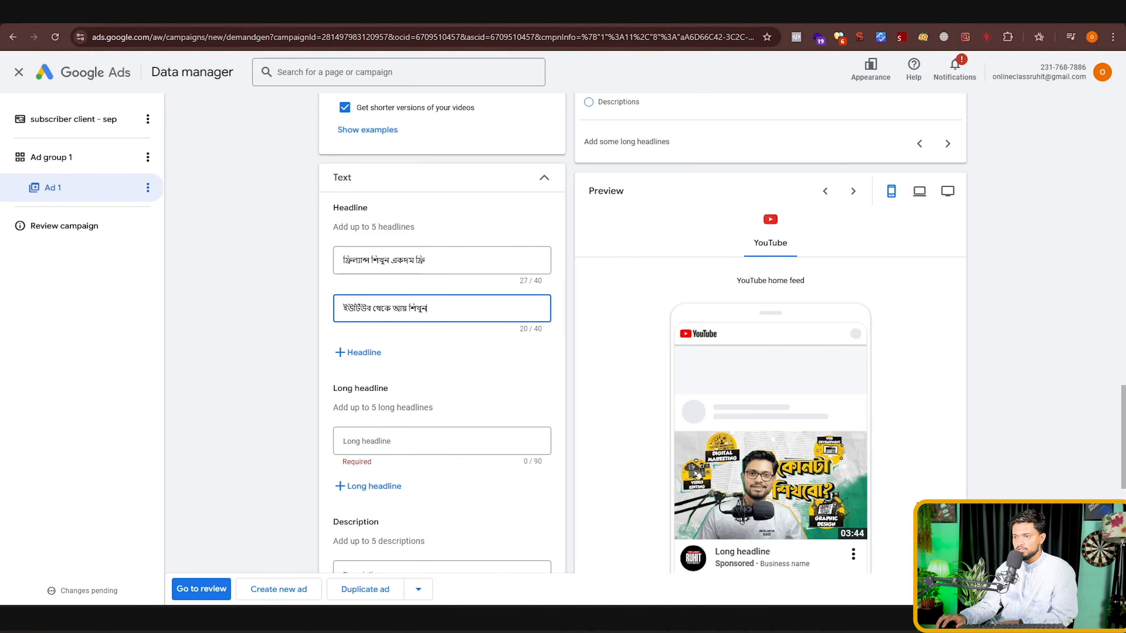
click(362, 352)
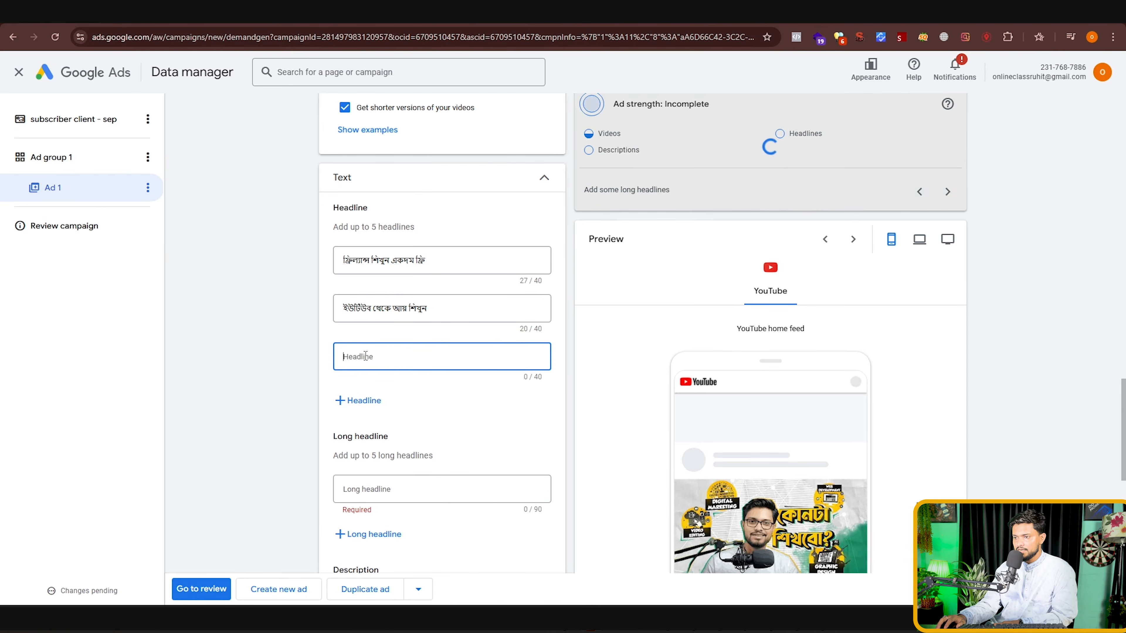
right_click(364, 355)
click(389, 221)
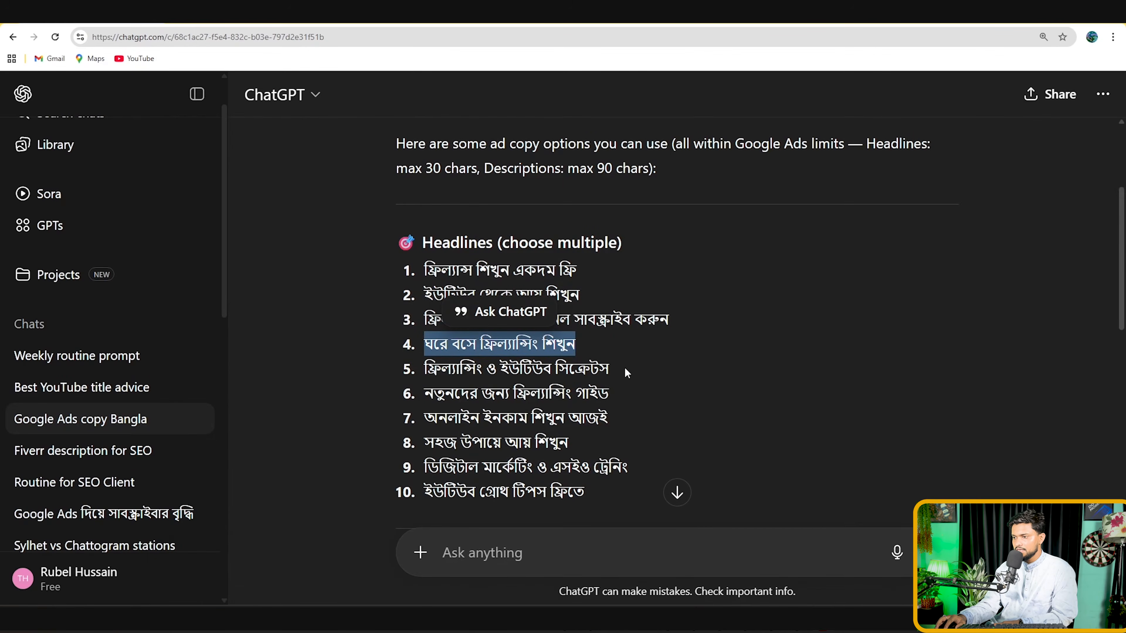
Step: Copy the seventh suggested headline, "অনলাইন ইনকাম শিখুন আজই", from ChatGPT and add it as the ad's fourth headline in Google Ads
drag(611, 419, 424, 415)
right_click(461, 417)
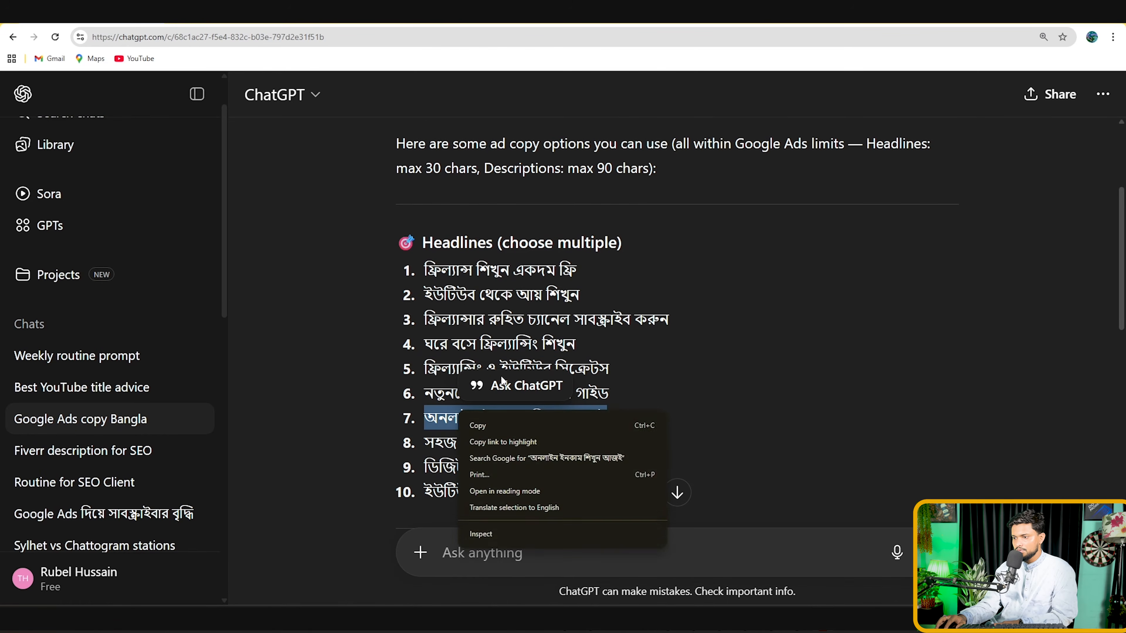
click(500, 425)
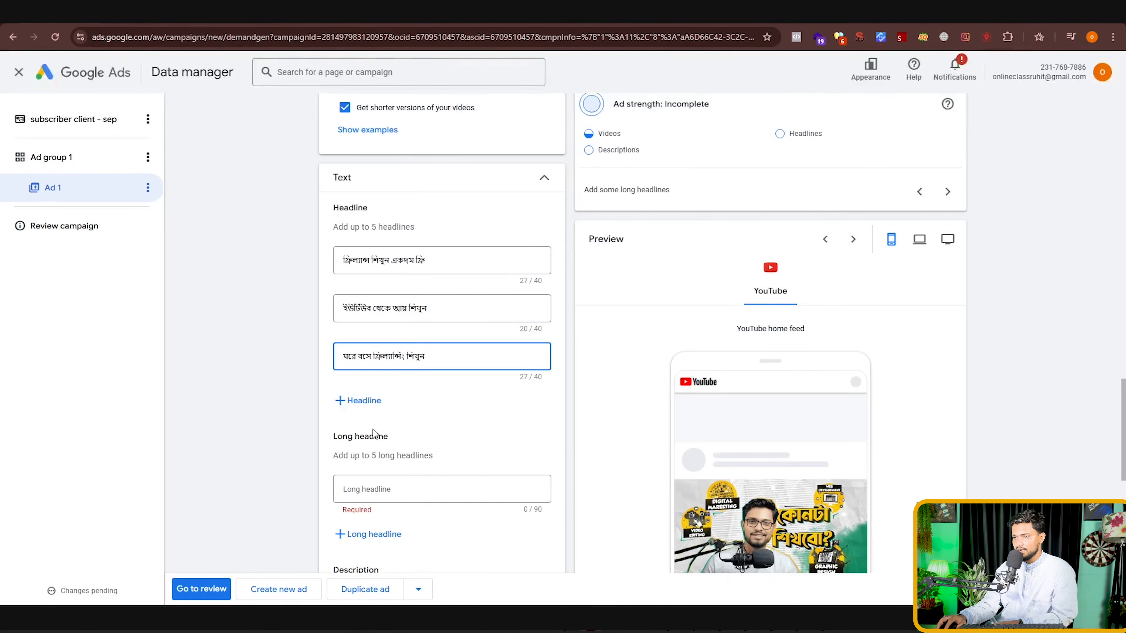
click(362, 398)
right_click(372, 406)
click(396, 297)
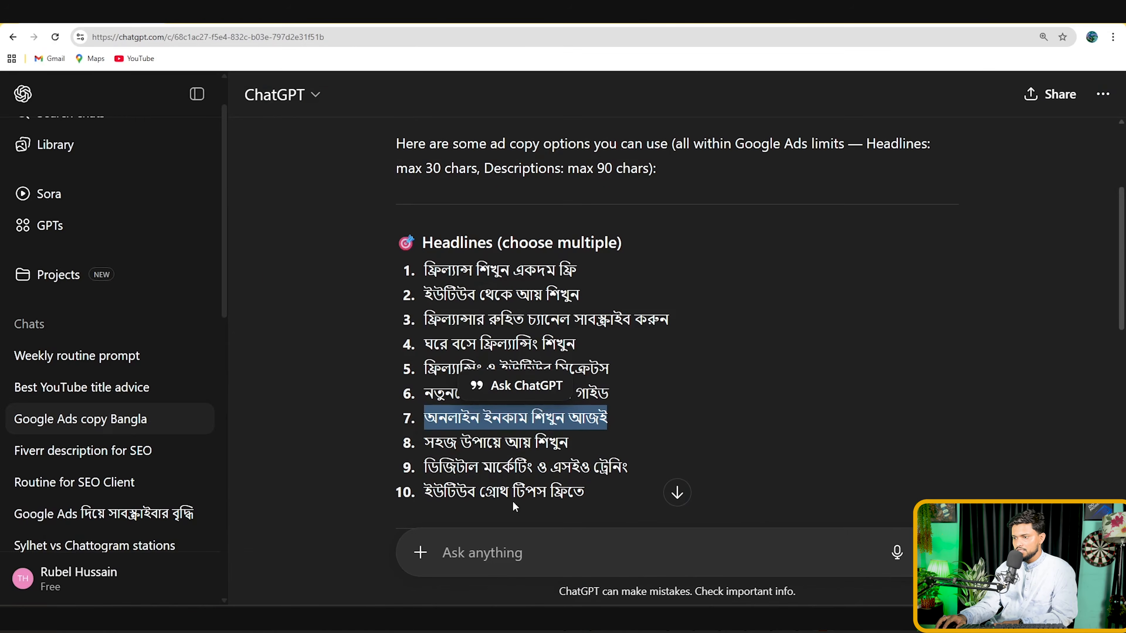
Step: Copy the third suggested headline, "ফ্রিল্যান্সার রুহিত চ্যানেল সাবস্ক্রাইব করুন", from ChatGPT into a new fifth headline in Google Ads
drag(669, 321, 423, 320)
right_click(449, 323)
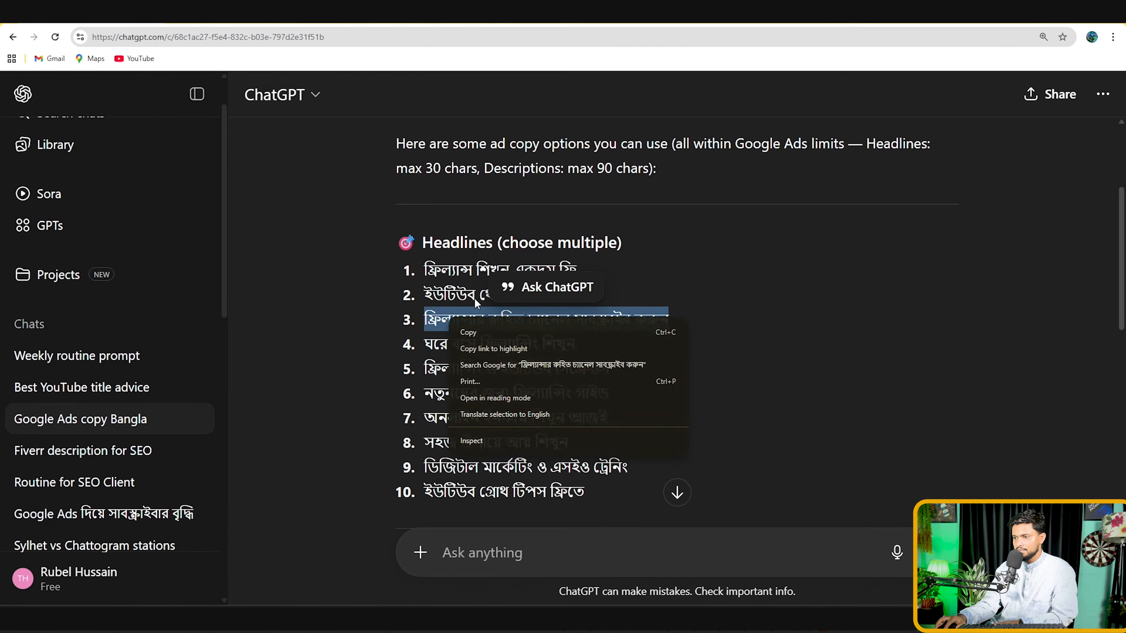
click(485, 332)
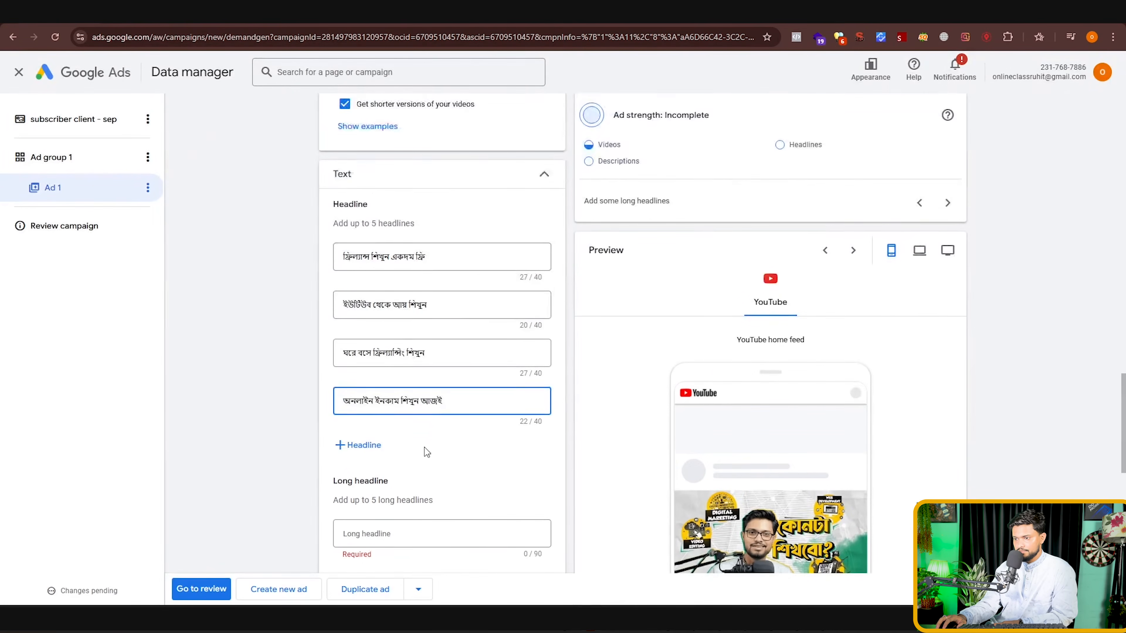
scroll(422, 450, down, 1)
click(368, 390)
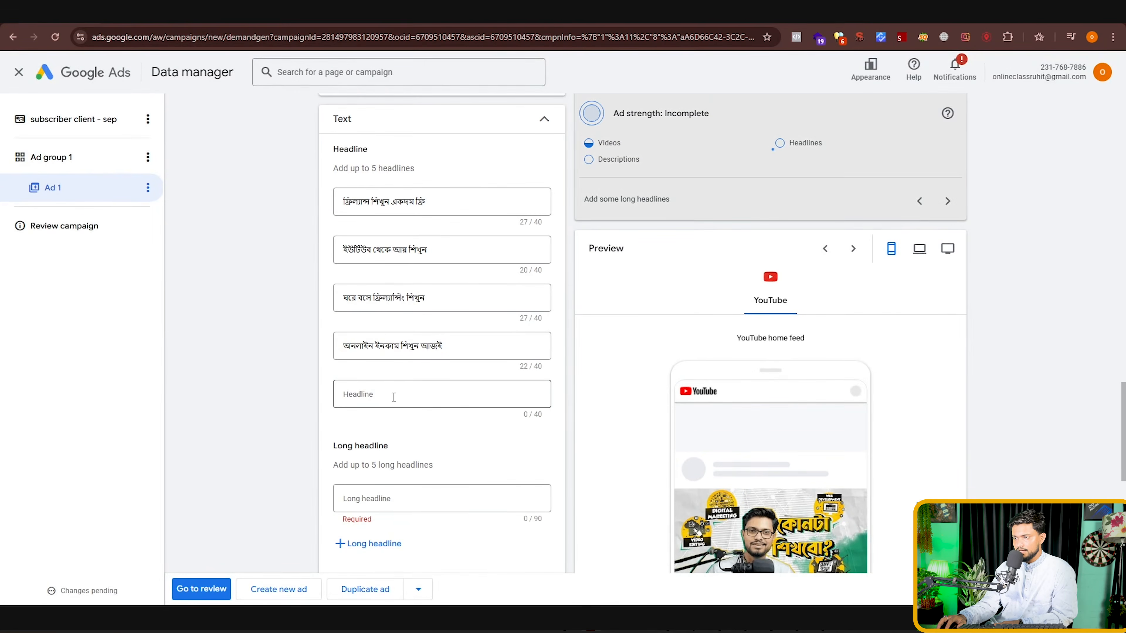
right_click(394, 396)
click(422, 259)
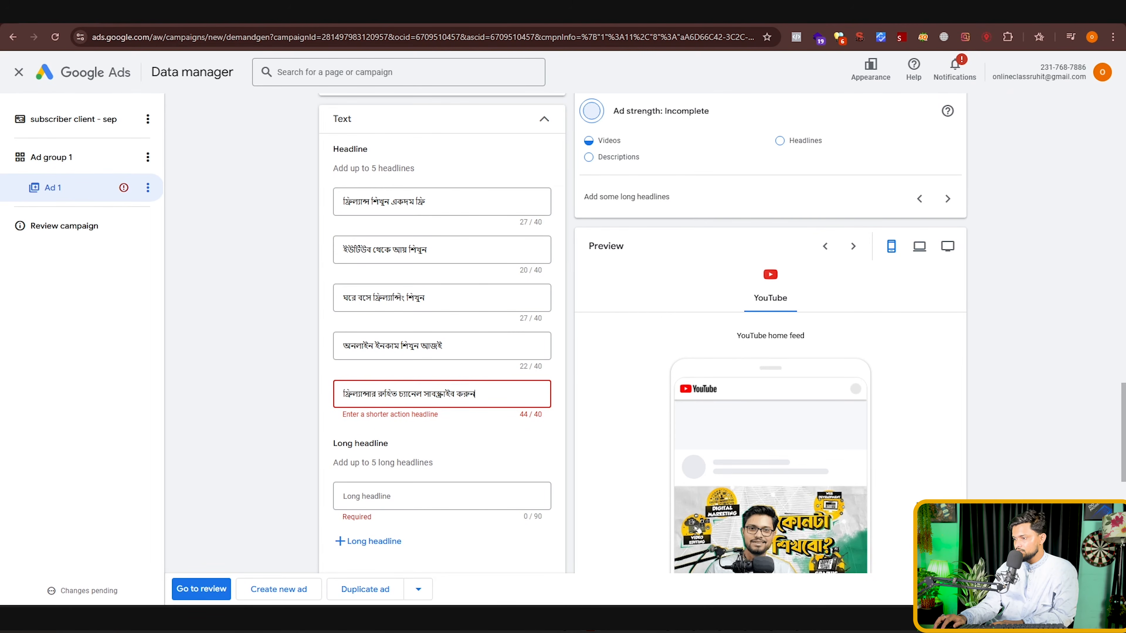
Step: Replace the ad's fifth headline with ChatGPT's seventh suggestion, "অনলাইন ইনকাম শিখুন আজই"
key(alt+Tab)
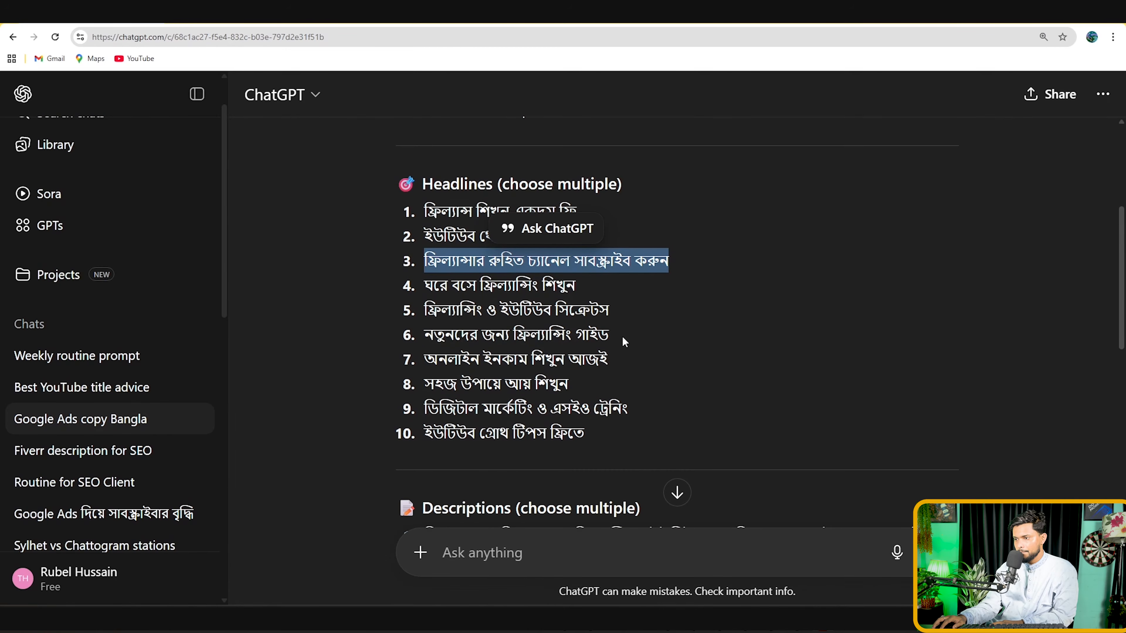
drag(626, 372, 424, 365)
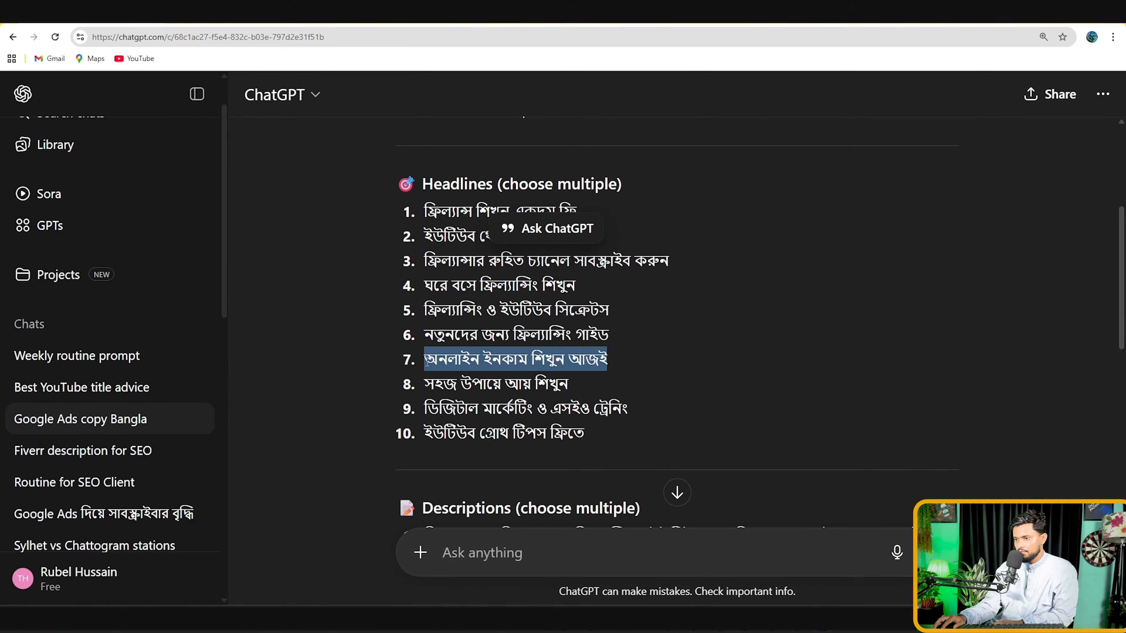
right_click(449, 361)
click(486, 373)
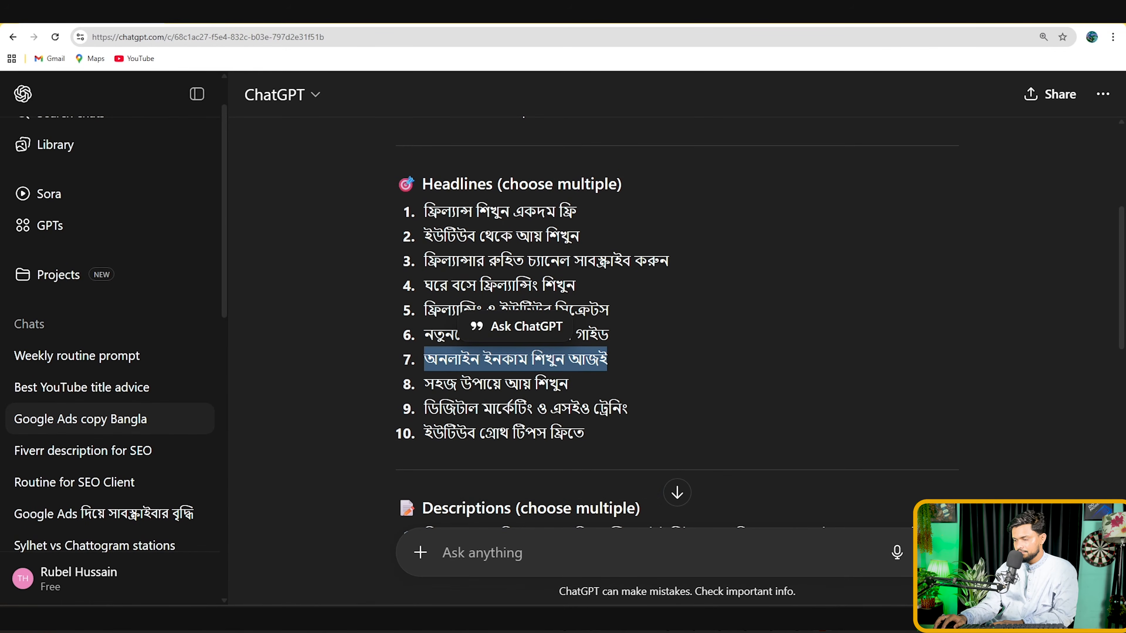
key(alt+Tab)
drag(469, 390, 309, 407)
key(BackSpace)
key(ctrl+v)
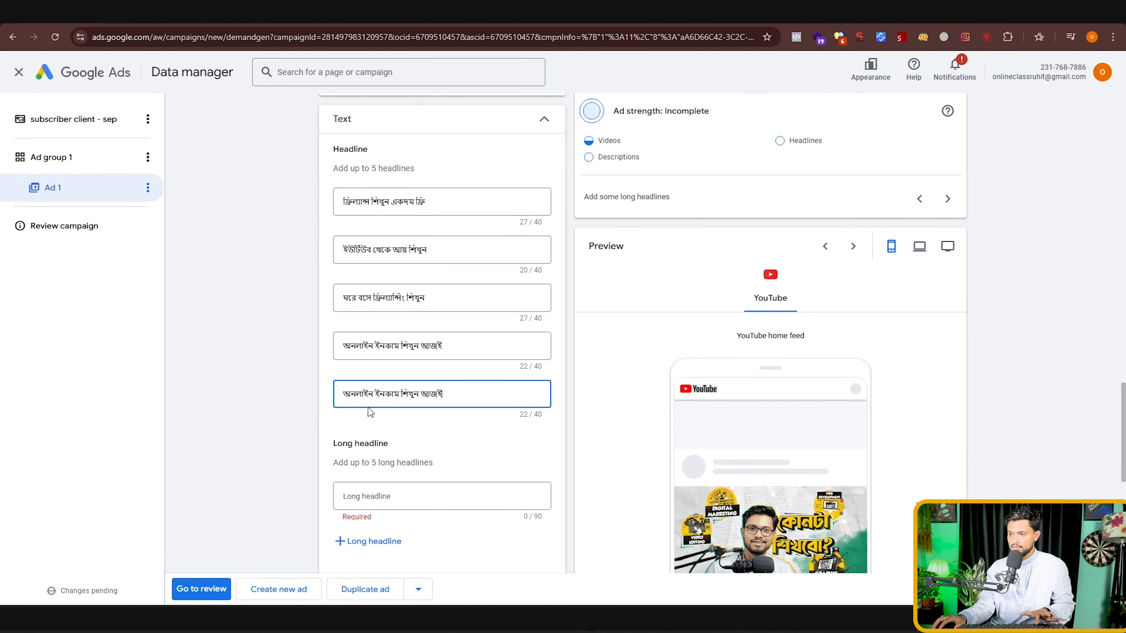
Step: Copy ChatGPT's first suggested description, "ফ্রিল্যান্সার রুহিতের সাথে ফ্রিল্যান্সিং ও ইউটিউব আয় শিখুন – সাবস্ক্রাইব করুন এখনই", into the first long headline in Google Ads
scroll(483, 419, down, 3)
click(405, 373)
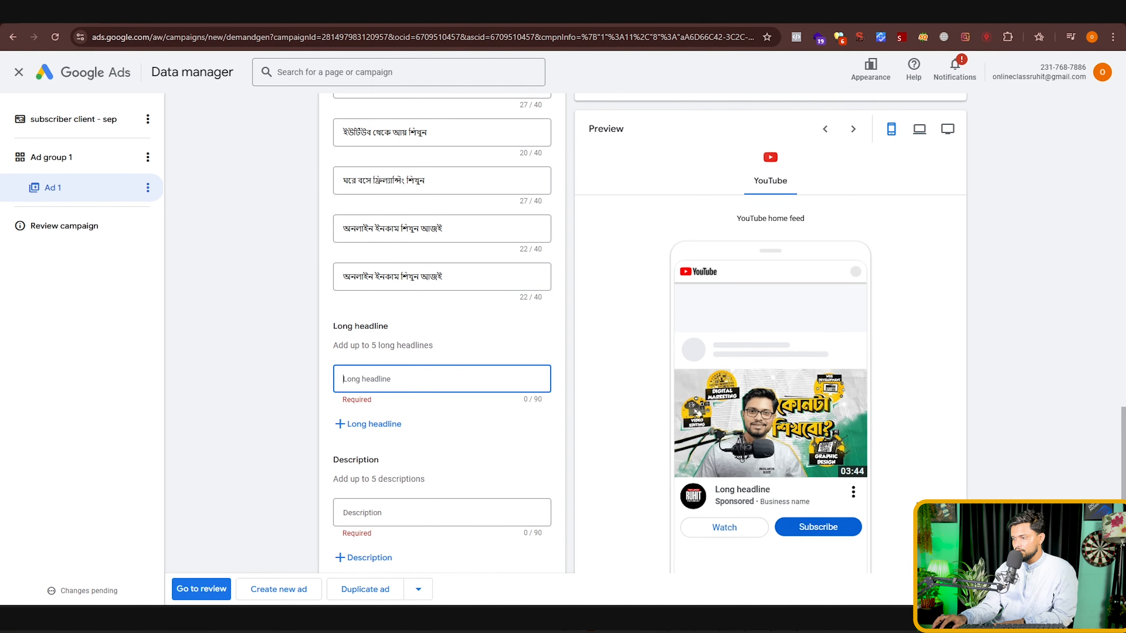
key(alt+Tab)
scroll(502, 411, down, 6)
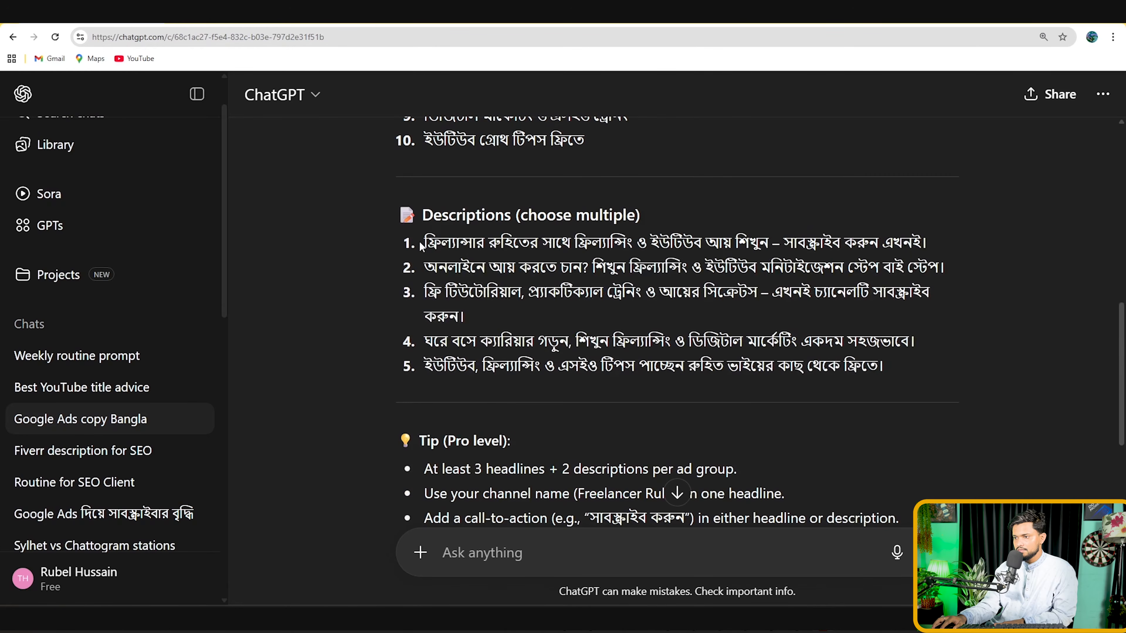
drag(421, 246, 968, 265)
right_click(625, 236)
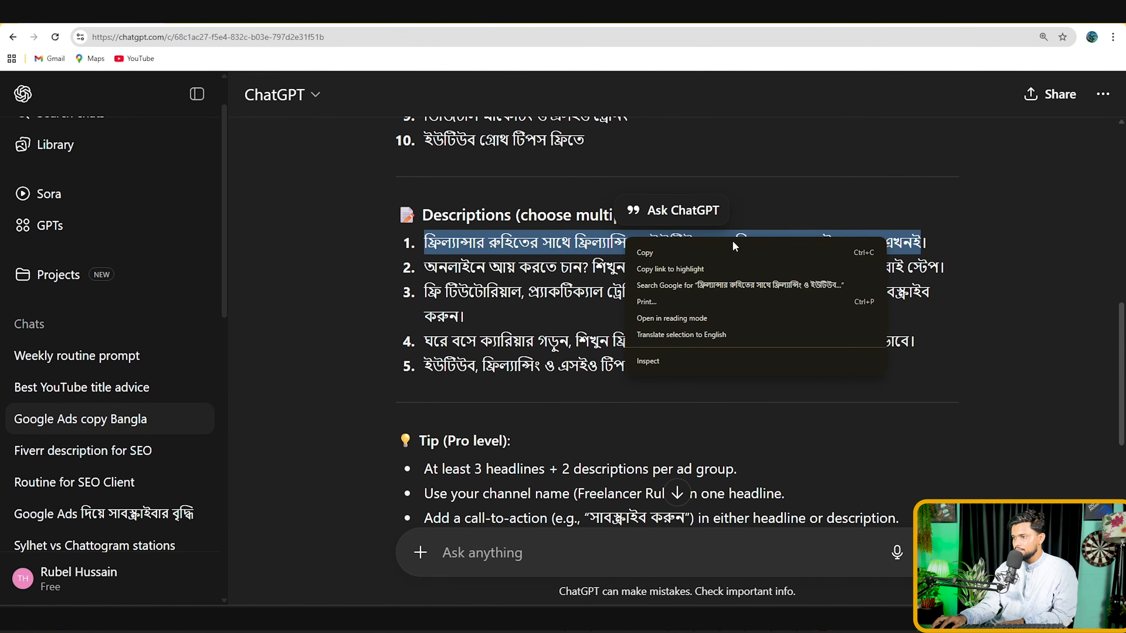
click(675, 251)
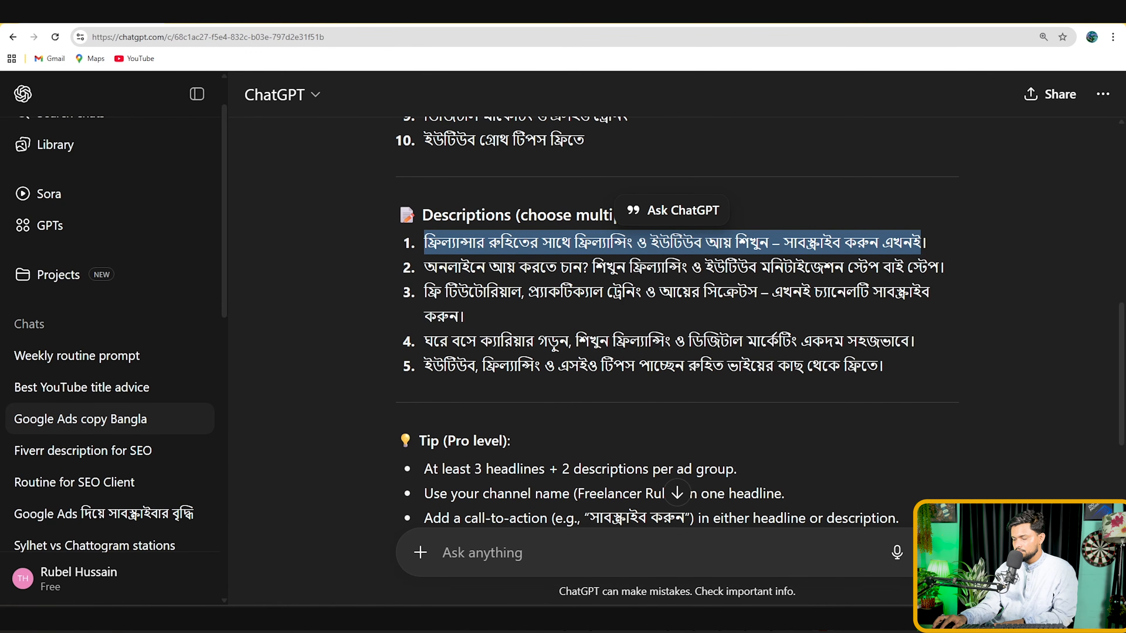
key(alt+Tab)
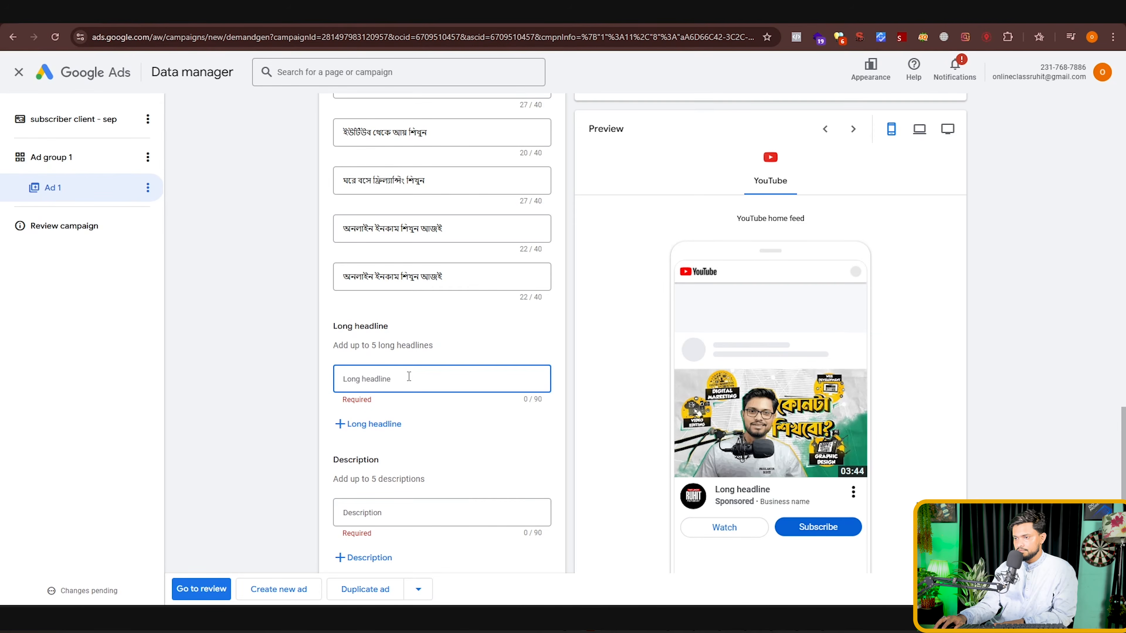
right_click(409, 376)
click(439, 240)
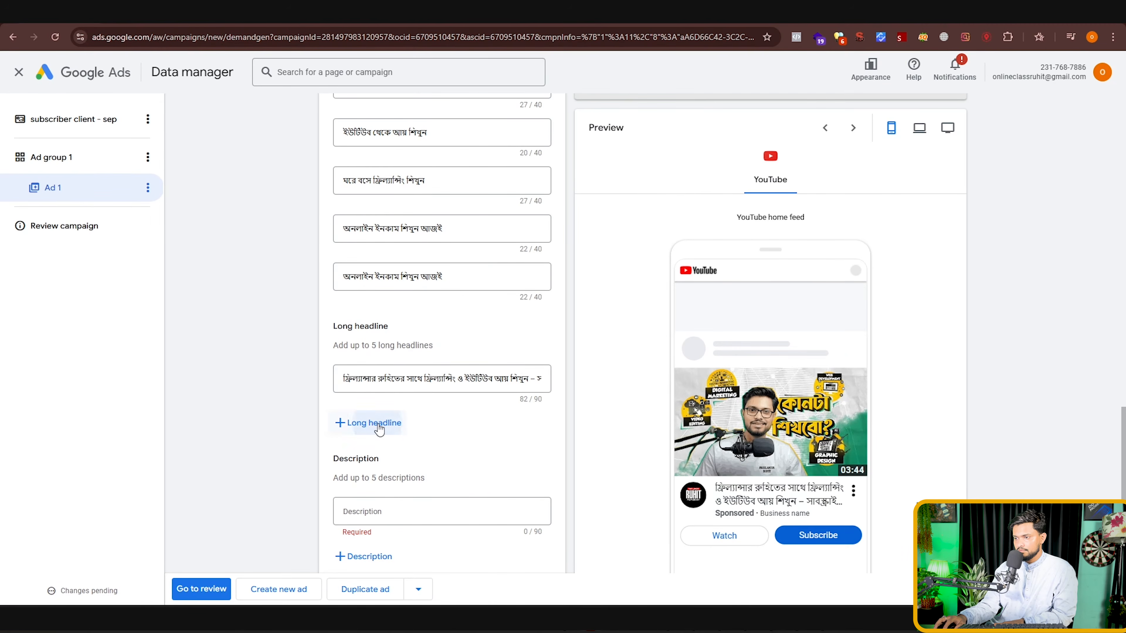
Step: Add a second long headline with ChatGPT's second suggested description, "অনলাইনে আয় করতে চান? শিখুন ফ্রিল্যান্সিং ও ইউটিউব মনিটাইজেশন স্টেপ বাই স্টেপ"
click(374, 423)
key(alt+Tab)
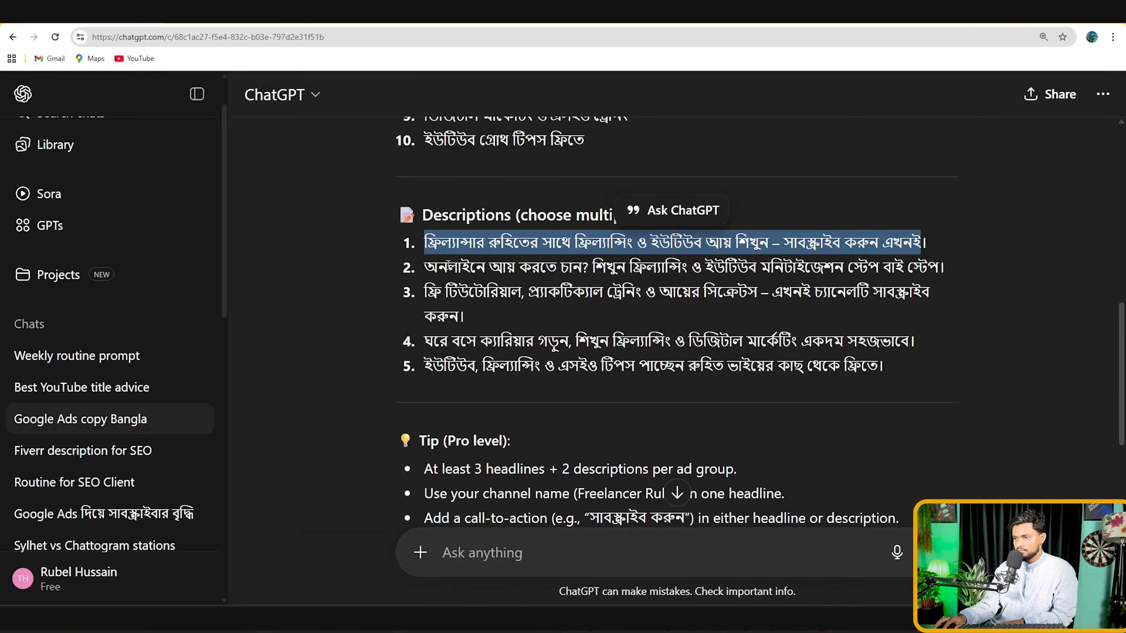
drag(425, 267, 939, 267)
right_click(603, 267)
click(660, 281)
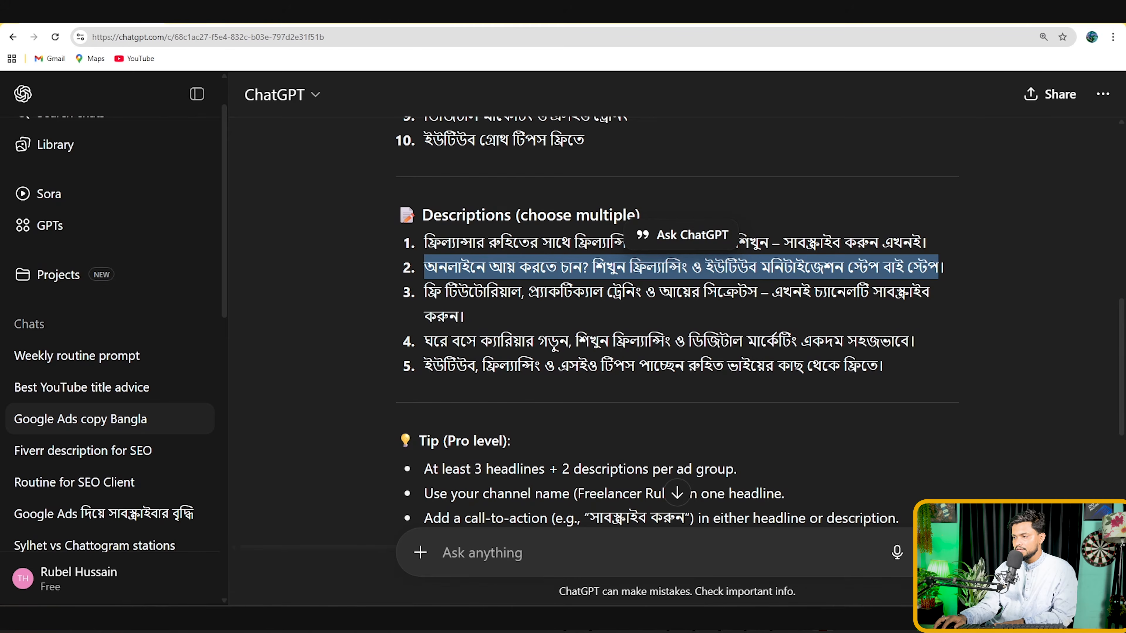
click(822, 618)
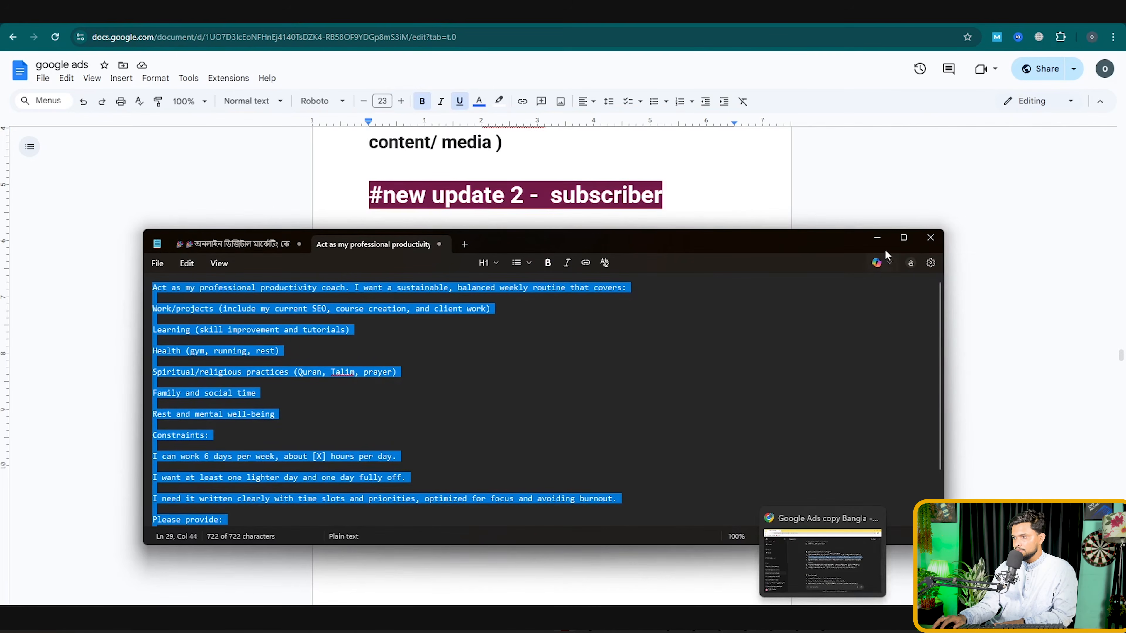
click(589, 619)
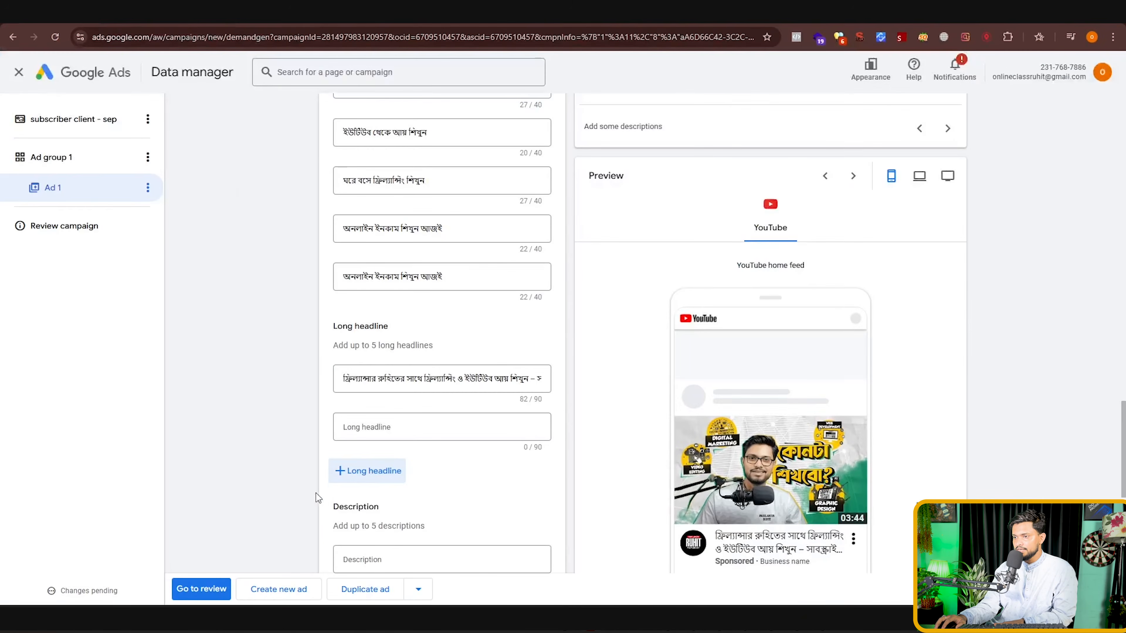
right_click(369, 423)
click(394, 289)
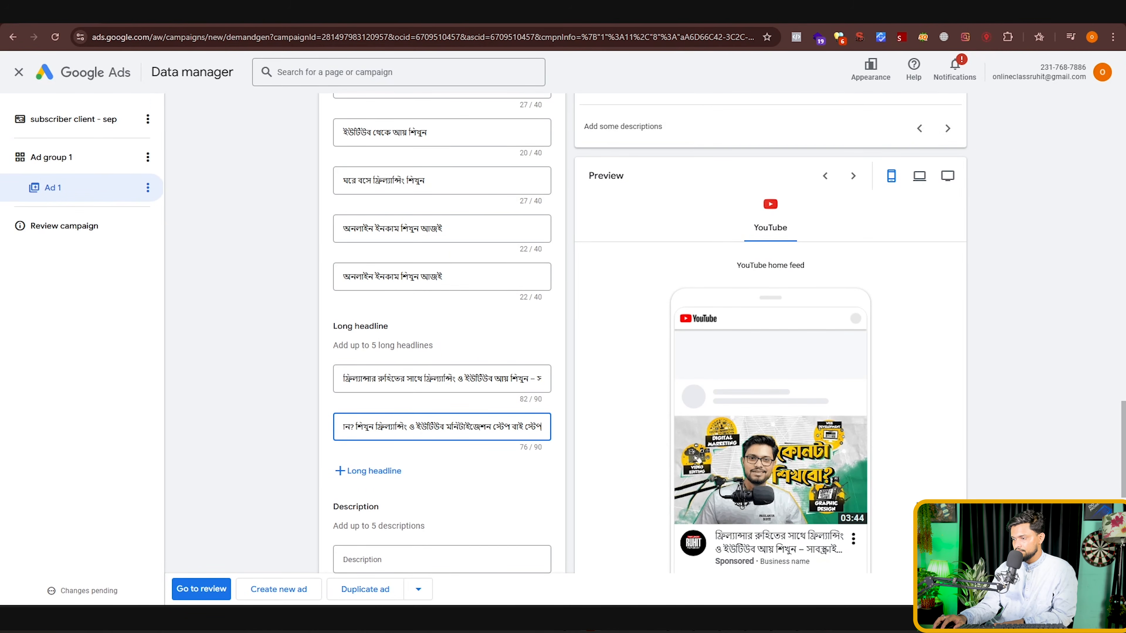
Step: Add a third long headline with ChatGPT's third suggested description, "ফ্রি টিউটোরিয়াল, প্র্যাকটিক্যাল ট্রেনিং ও আয়ের সিক্রেটস – এখনই চ্যানেলটি সাবস্ক্রাইব করুন"
key(alt+Tab)
drag(424, 286, 459, 316)
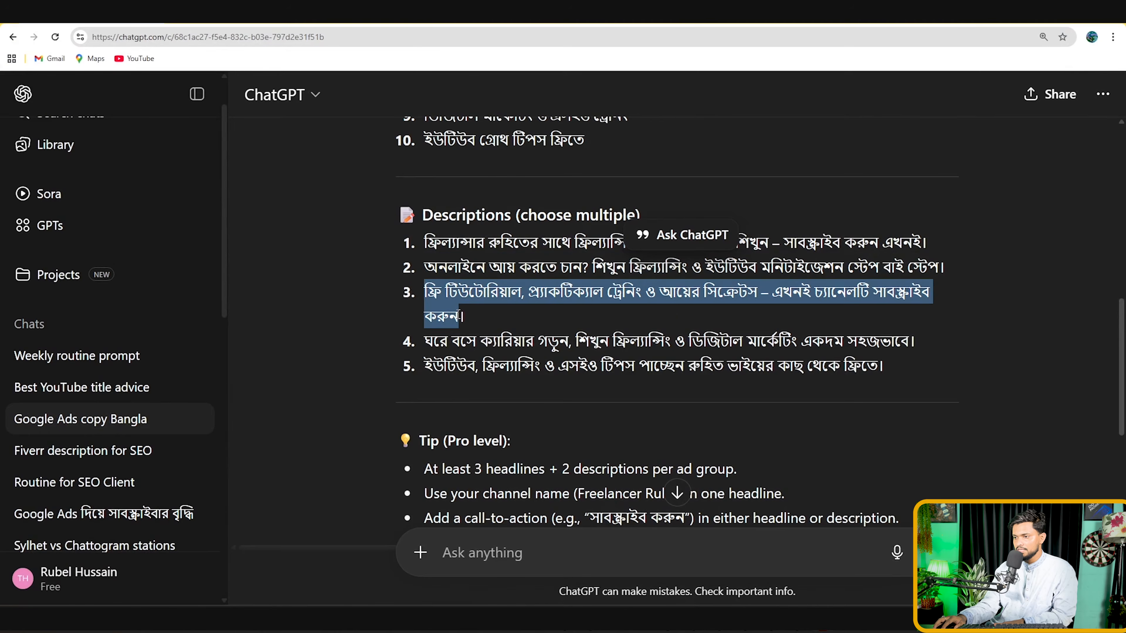
right_click(450, 319)
click(474, 328)
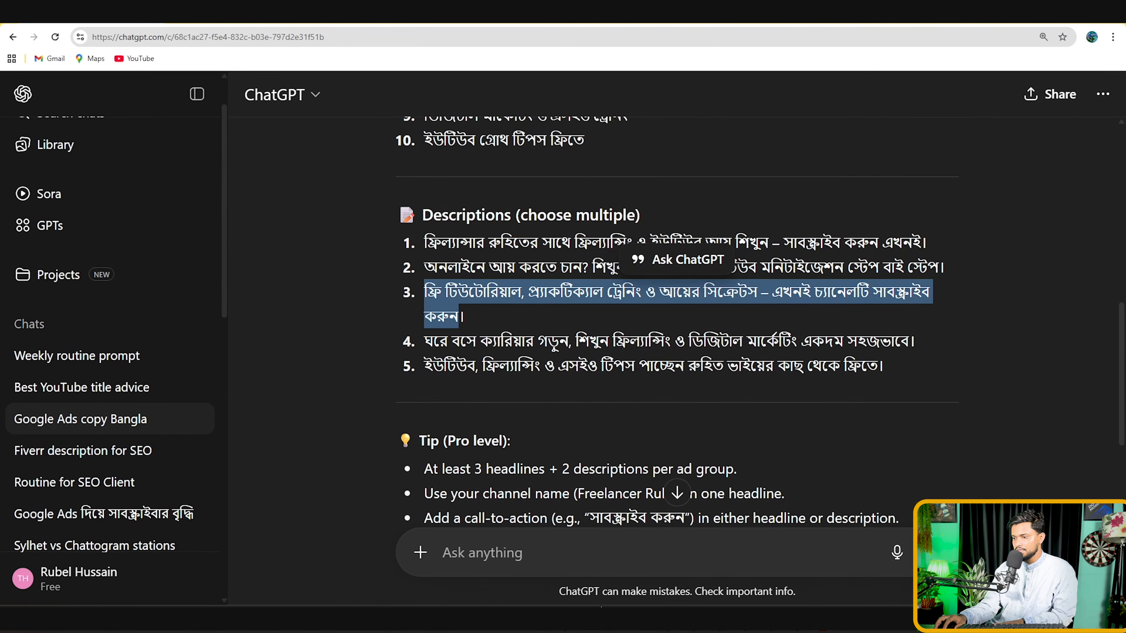
key(alt+Tab)
click(378, 471)
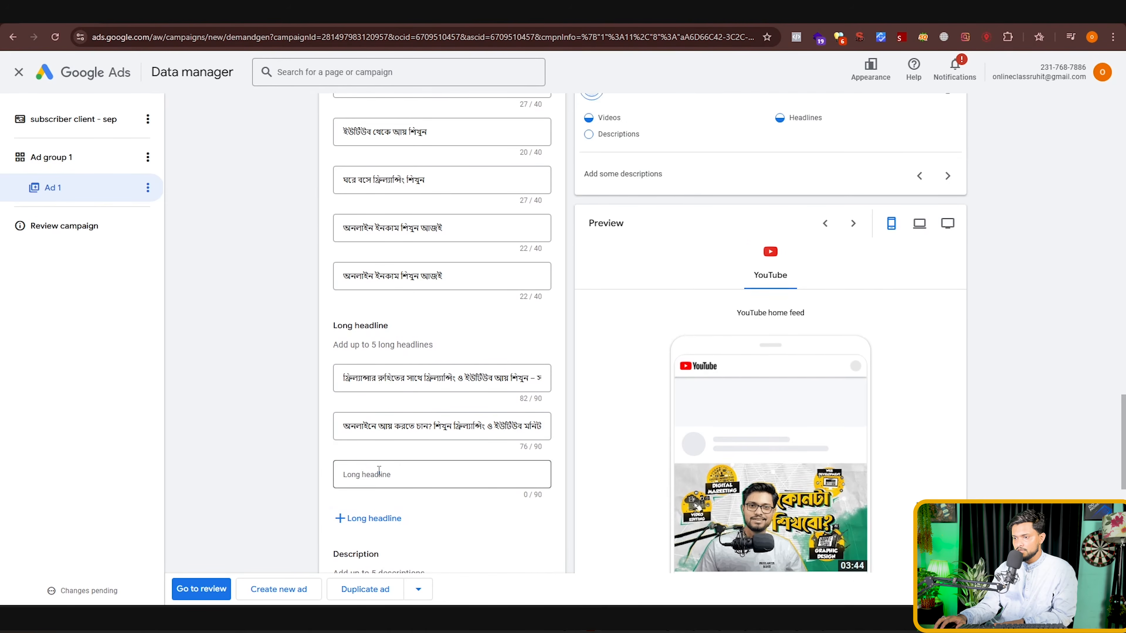
scroll(399, 407, down, 1)
right_click(400, 417)
click(444, 284)
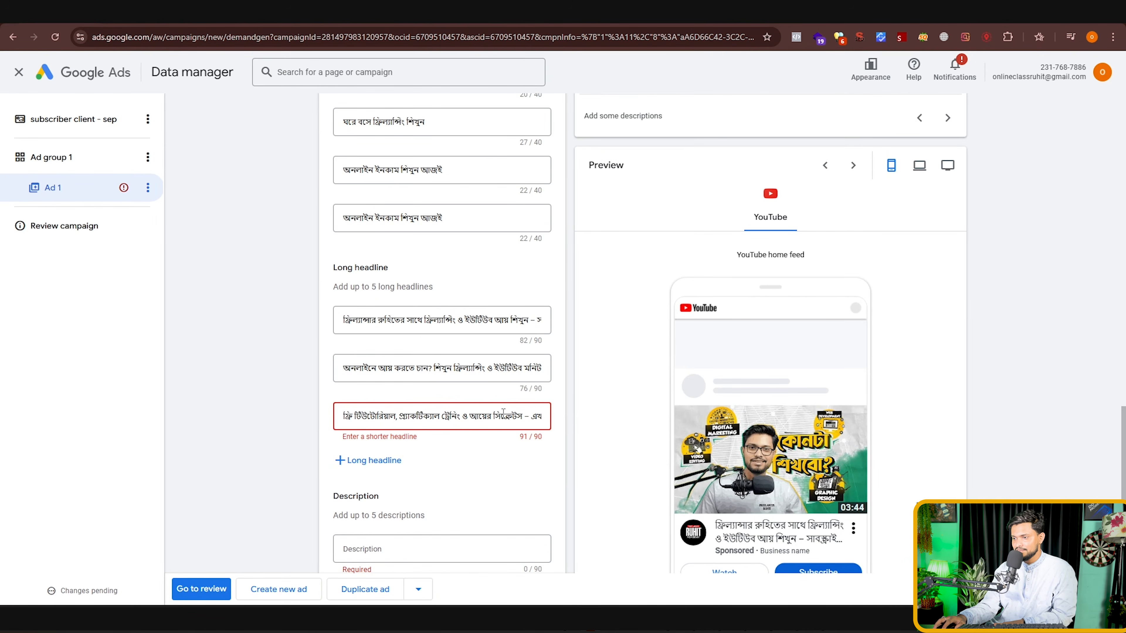
Step: Shorten the third long headline by removing its dash and its comma to fit the 90-character limit
key(BackSpace)
key(BackSpace)
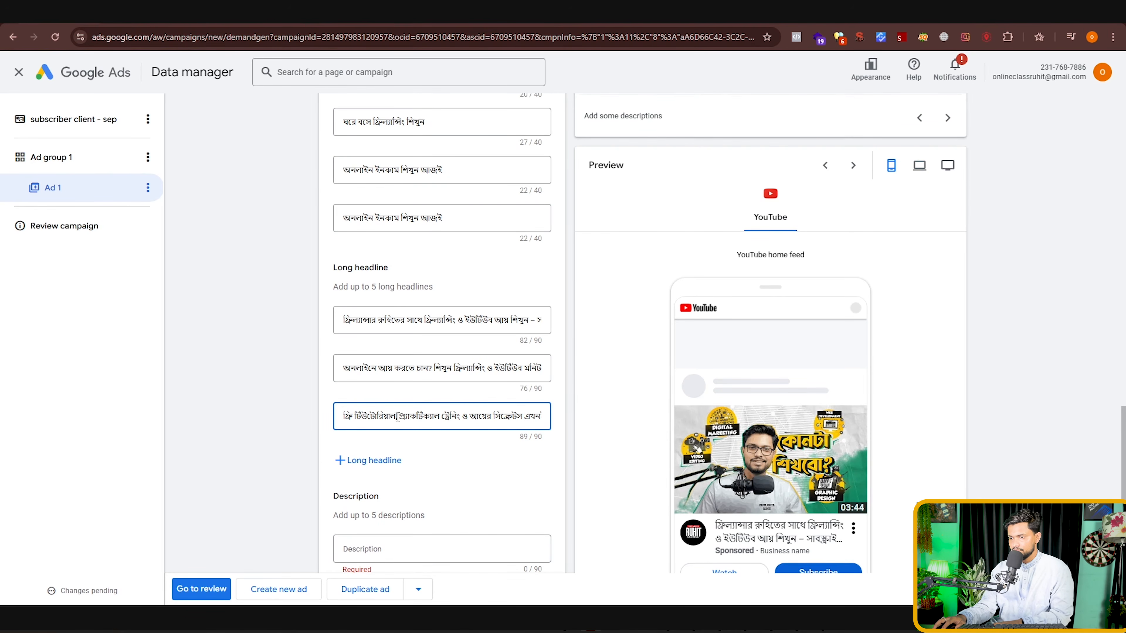
key(BackSpace)
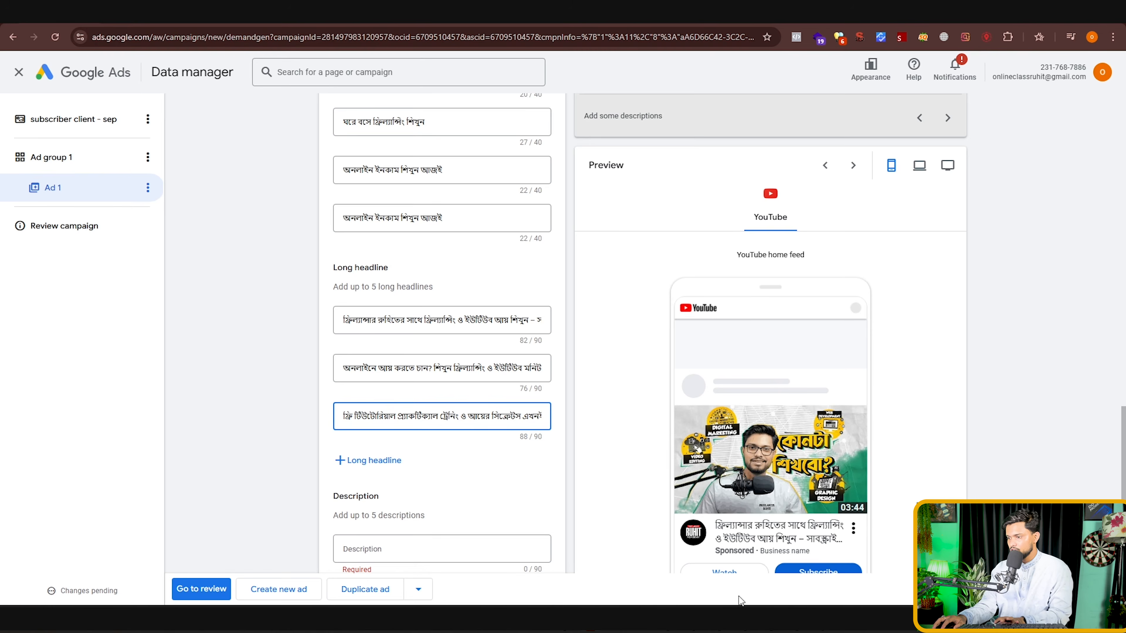
Step: Copy ChatGPT's fourth suggested description, about building a career from home with freelancing and digital marketing, into a new fourth long headline in Google Ads
key(alt+Tab)
drag(433, 341, 907, 341)
right_click(891, 340)
click(690, 354)
mouse_move(693, 621)
click(694, 621)
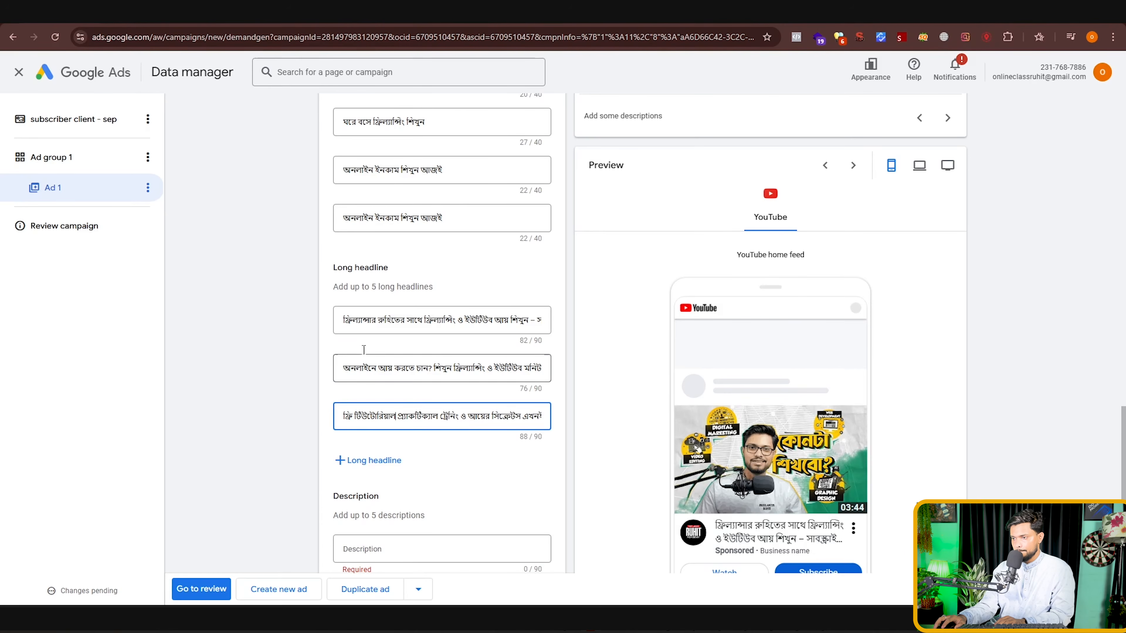
click(362, 462)
right_click(377, 456)
click(392, 341)
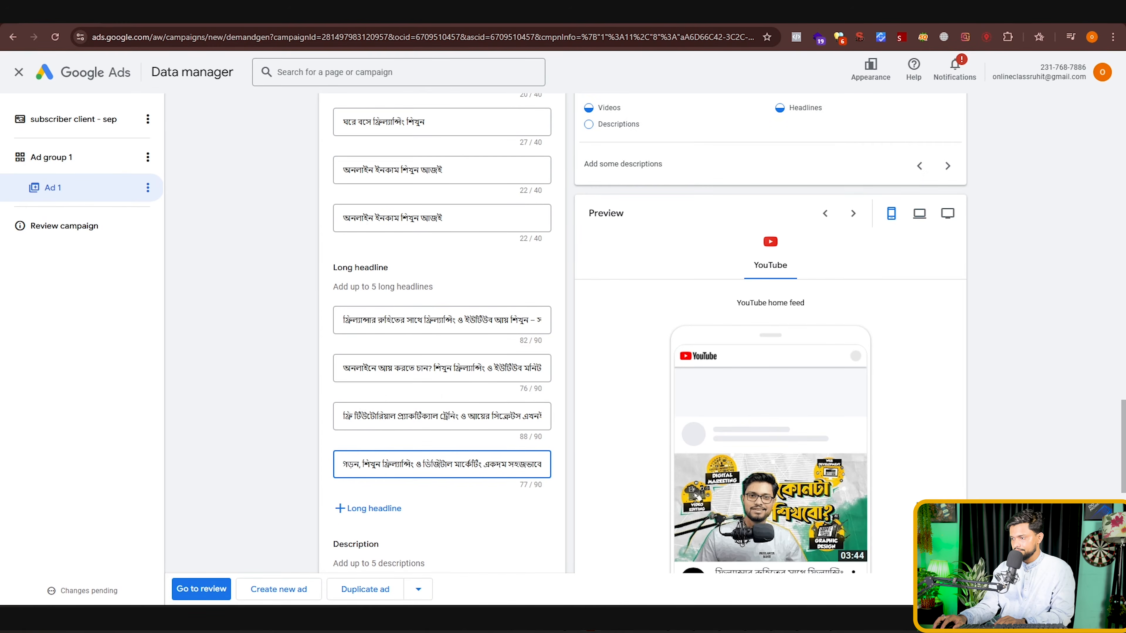
Step: Copy ChatGPT's fifth suggested description, about free YouTube, freelancing and SEO tips, into a new fifth long headline in Google Ads
key(alt+Tab)
scroll(447, 319, down, 1)
drag(432, 308, 752, 331)
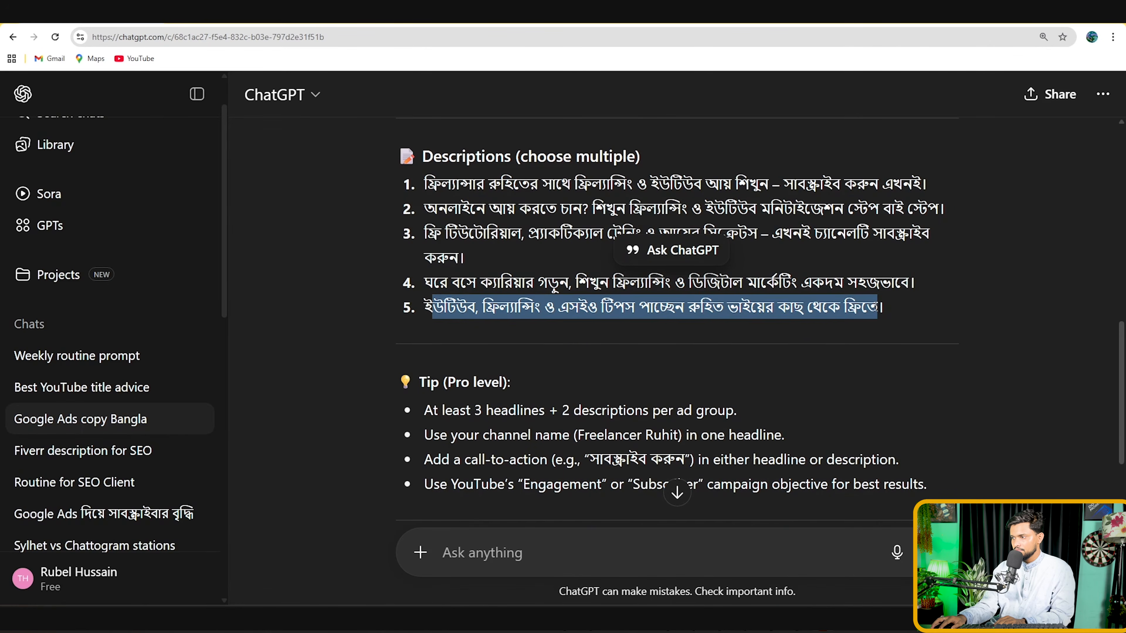
right_click(848, 311)
click(870, 323)
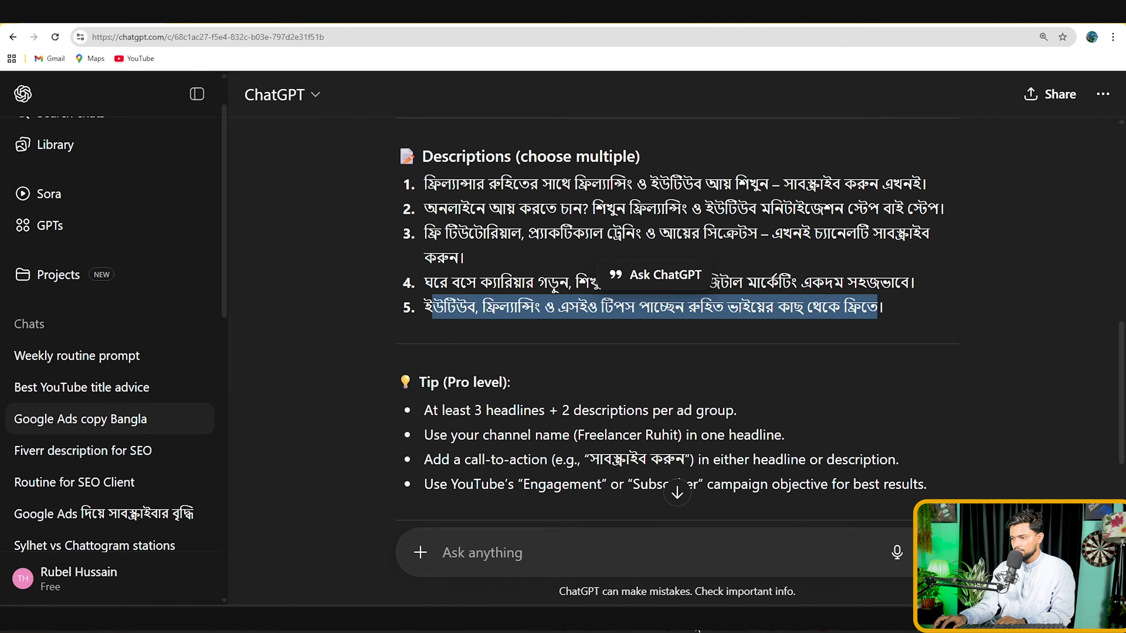
mouse_move(697, 630)
click(591, 627)
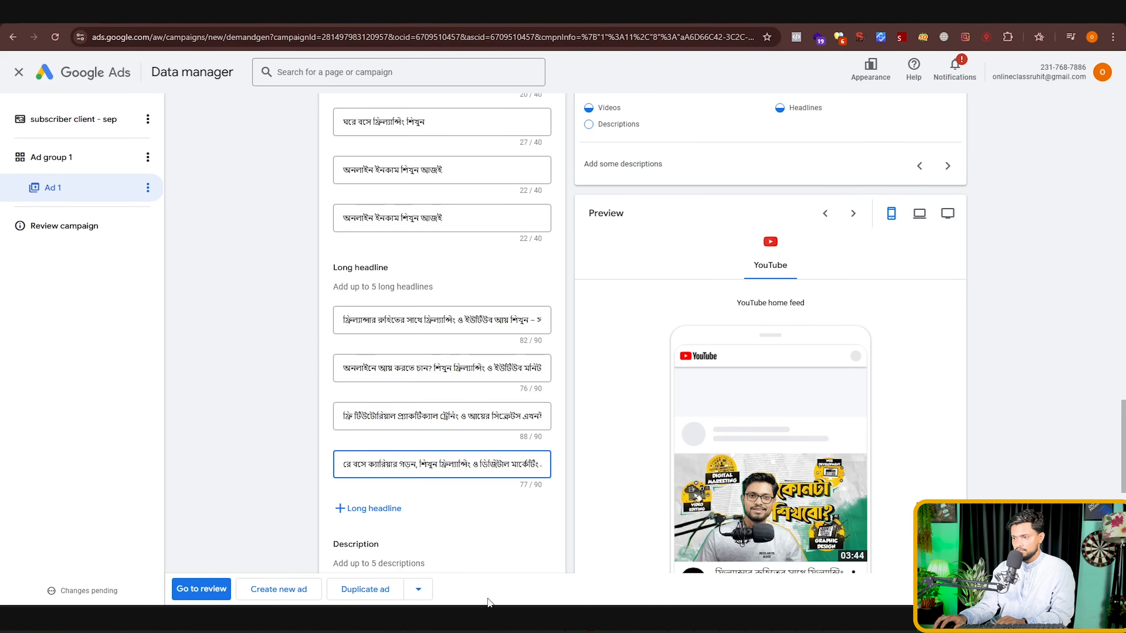
click(392, 511)
right_click(386, 510)
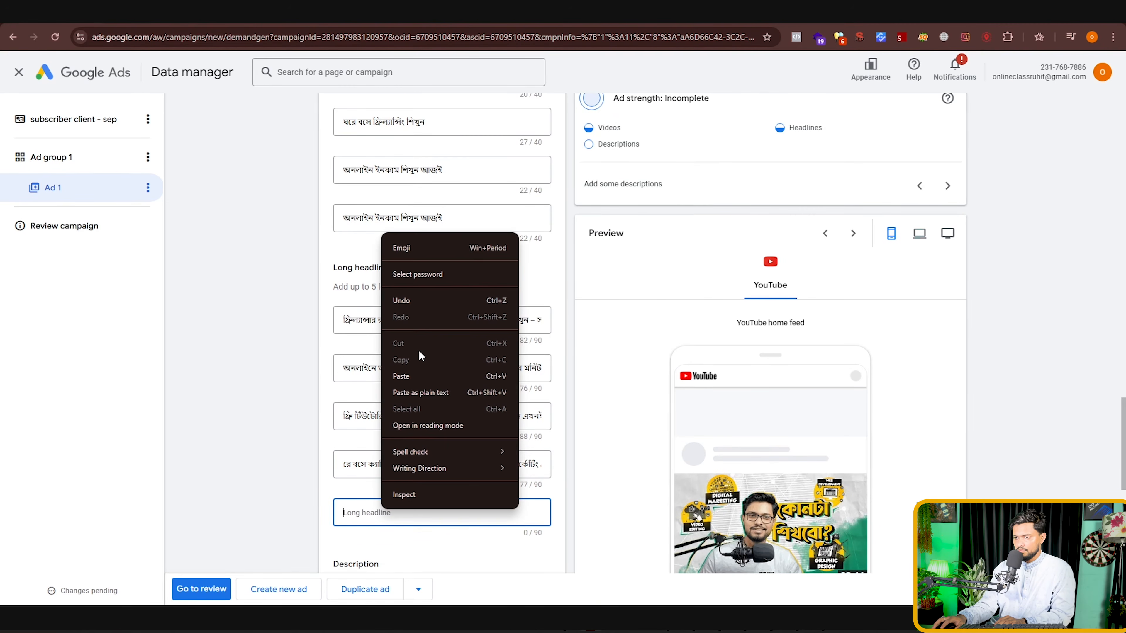
click(401, 377)
Step: Ask ChatGPT for more copy for the ad's descriptions with the prompt "now provide me 5 long headline"
scroll(417, 377, down, 5)
click(417, 378)
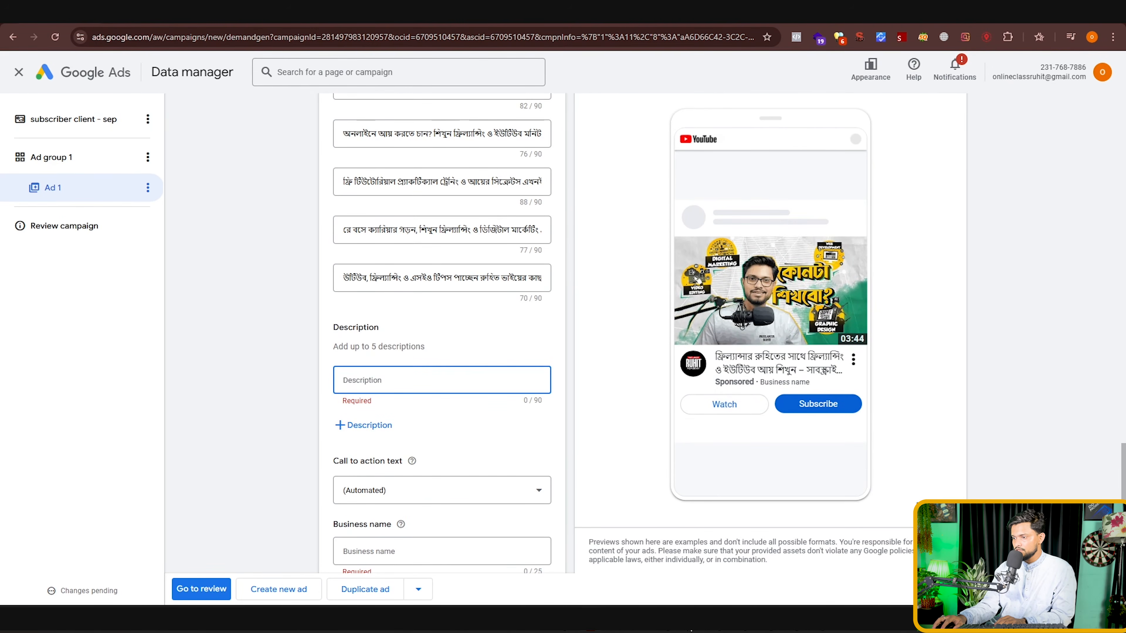
key(alt+Tab)
scroll(519, 430, down, 5)
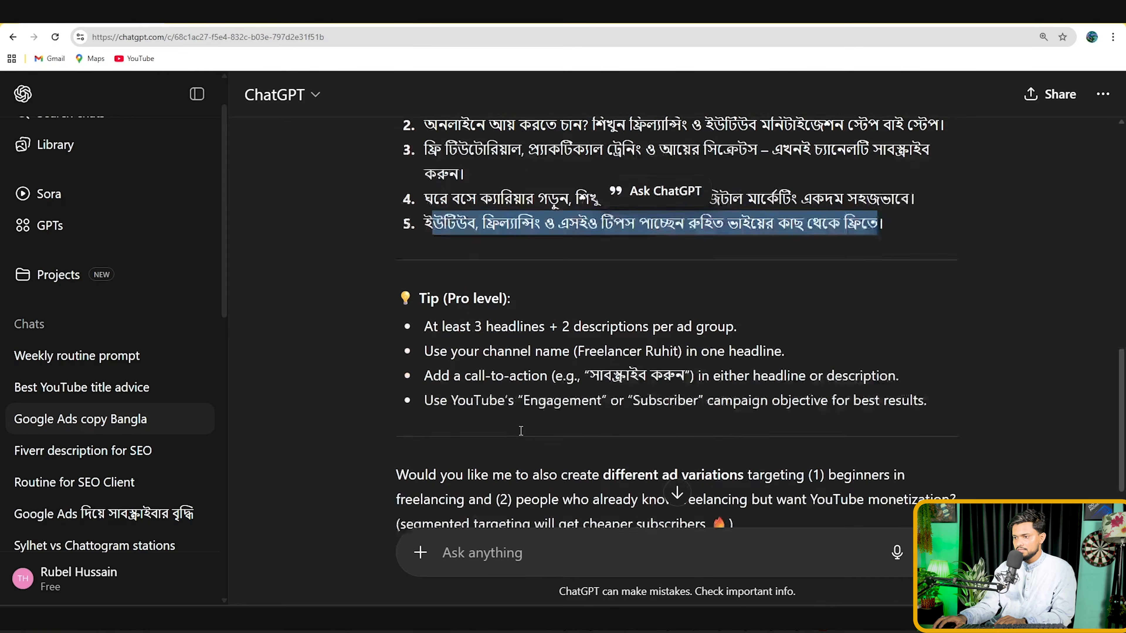
scroll(519, 430, up, 5)
scroll(520, 419, up, 10)
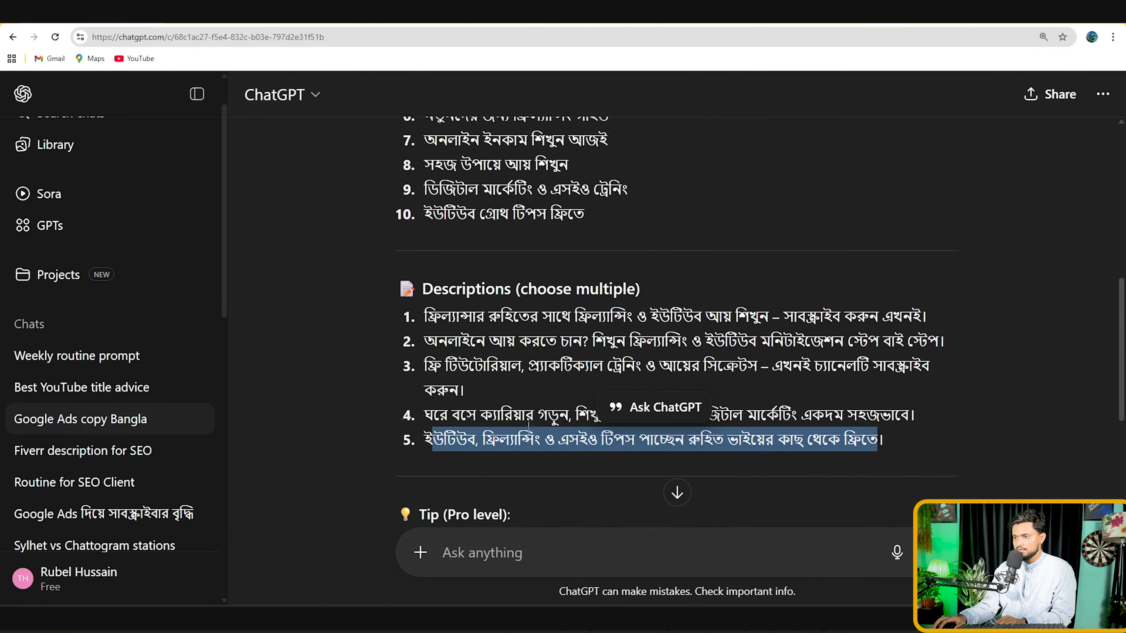
scroll(530, 429, down, 10)
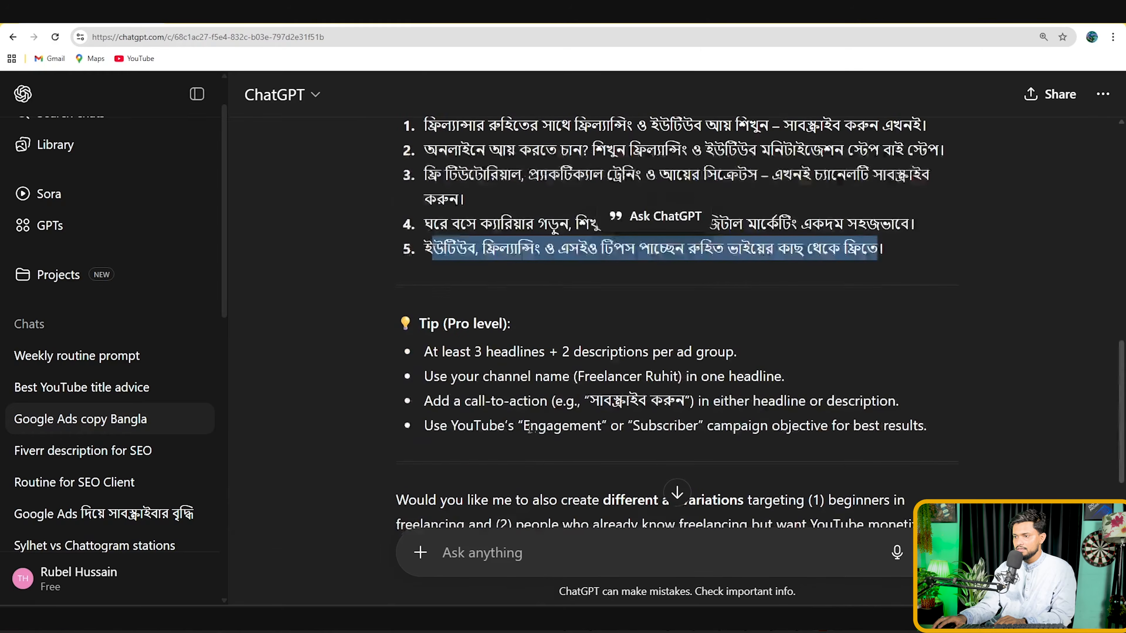
click(479, 560)
text(now)
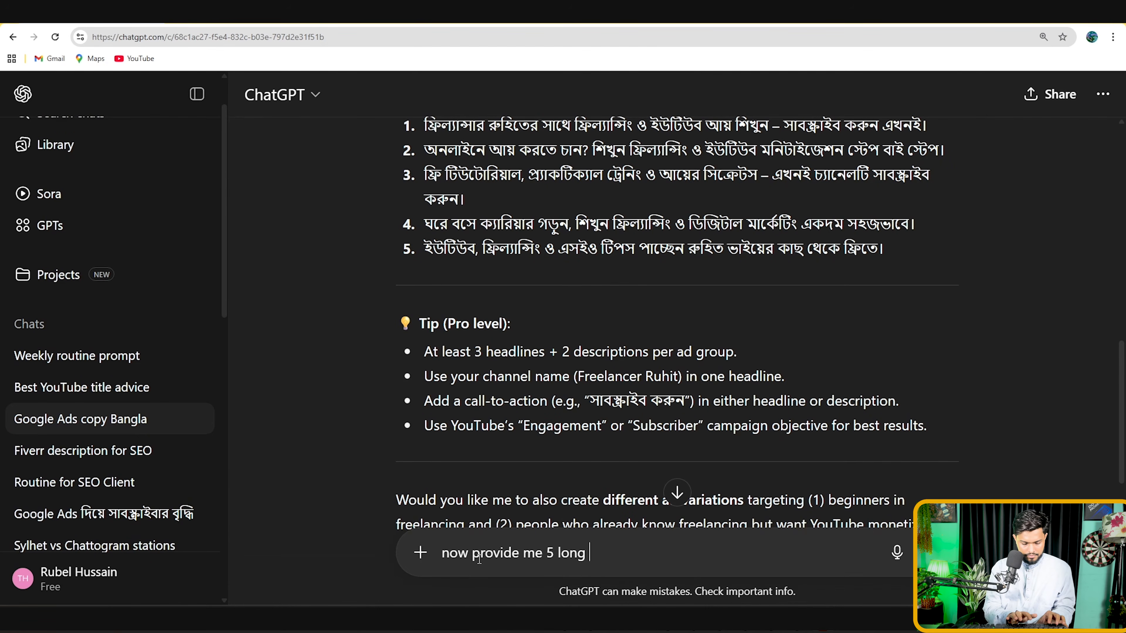
text(provide me 5 long headline)
key(Return)
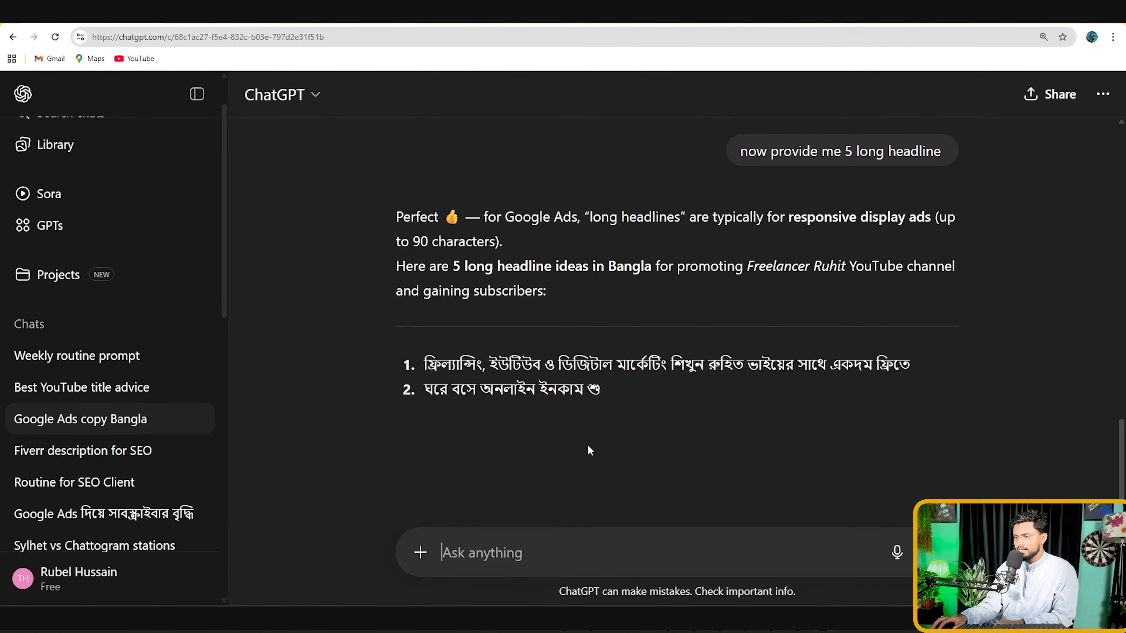
scroll(586, 468, down, 1)
scroll(600, 449, down, 1)
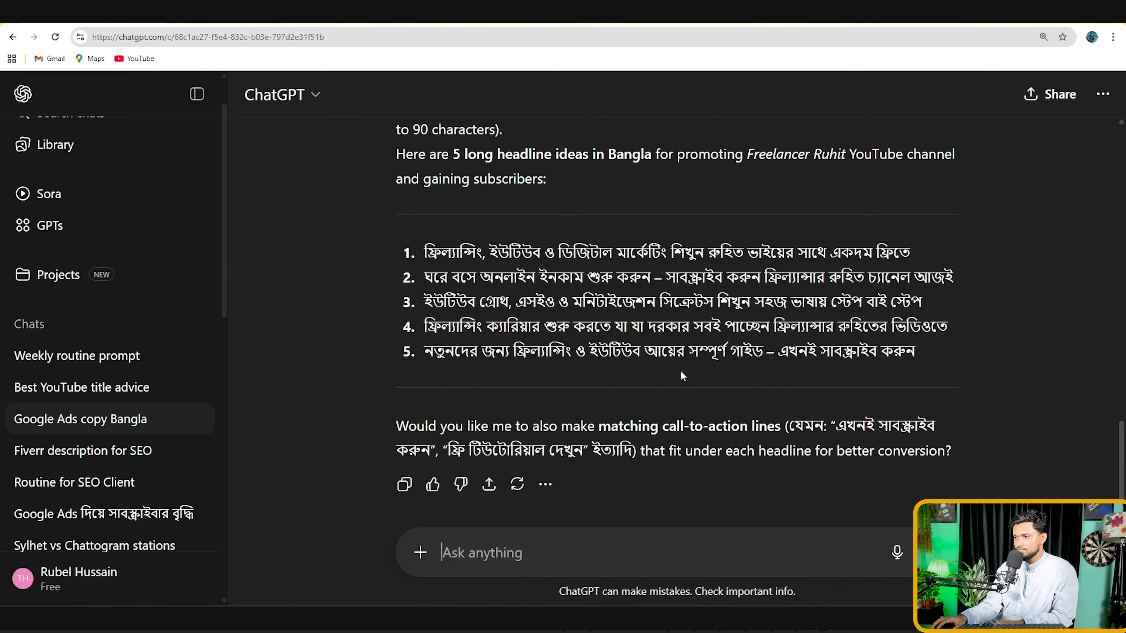
Step: Copy ChatGPT's fifth long headline, "নতুনদের জন্য ফ্রিল্যান্সিং ও ইউটিউব আয়ের সম্পূর্ণ গাইড – এখনই সাবস্ক্রাইব করুন", into the ad's first description in Google Ads
drag(992, 369, 429, 352)
click(987, 346)
drag(987, 346, 411, 347)
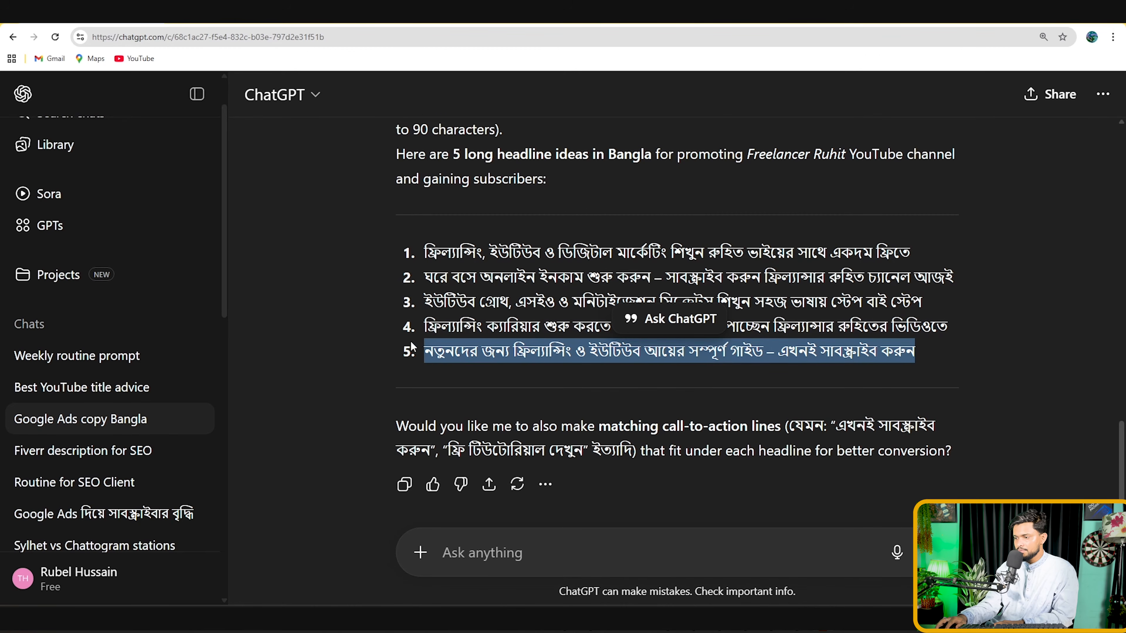
click(920, 355)
drag(940, 357, 426, 352)
right_click(492, 355)
click(492, 358)
key(alt+Tab)
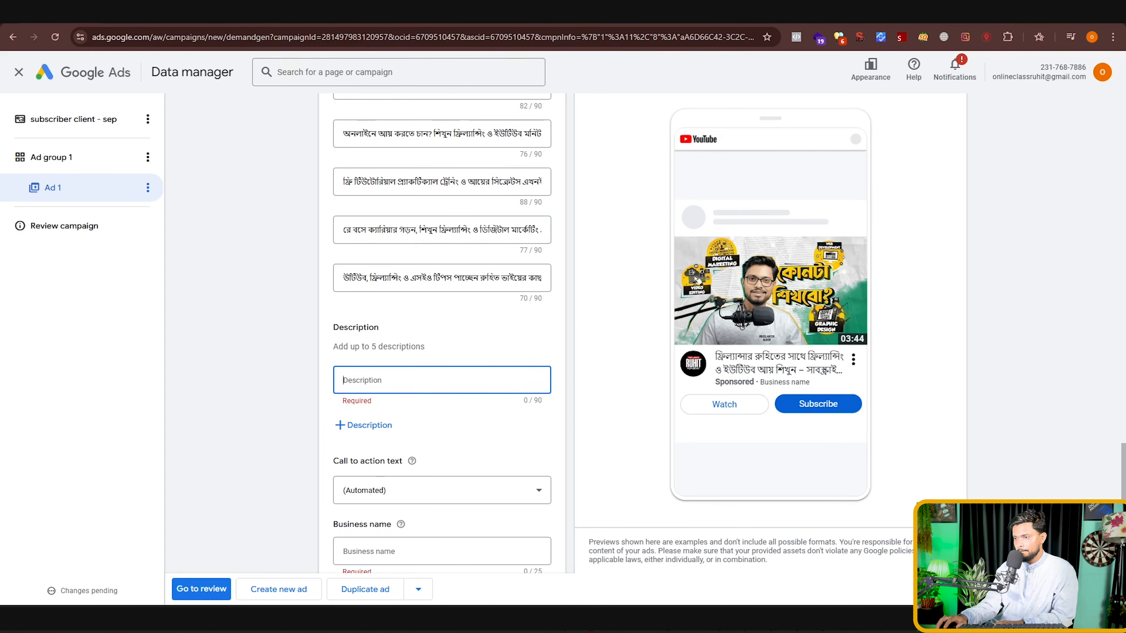
right_click(472, 376)
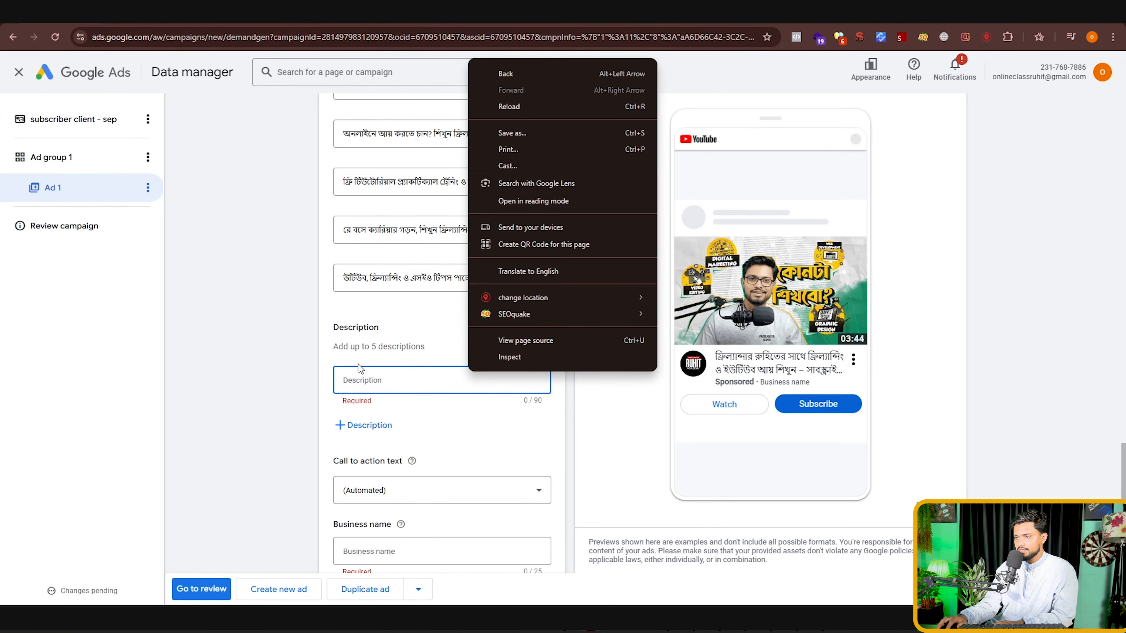
click(361, 377)
right_click(365, 385)
click(382, 264)
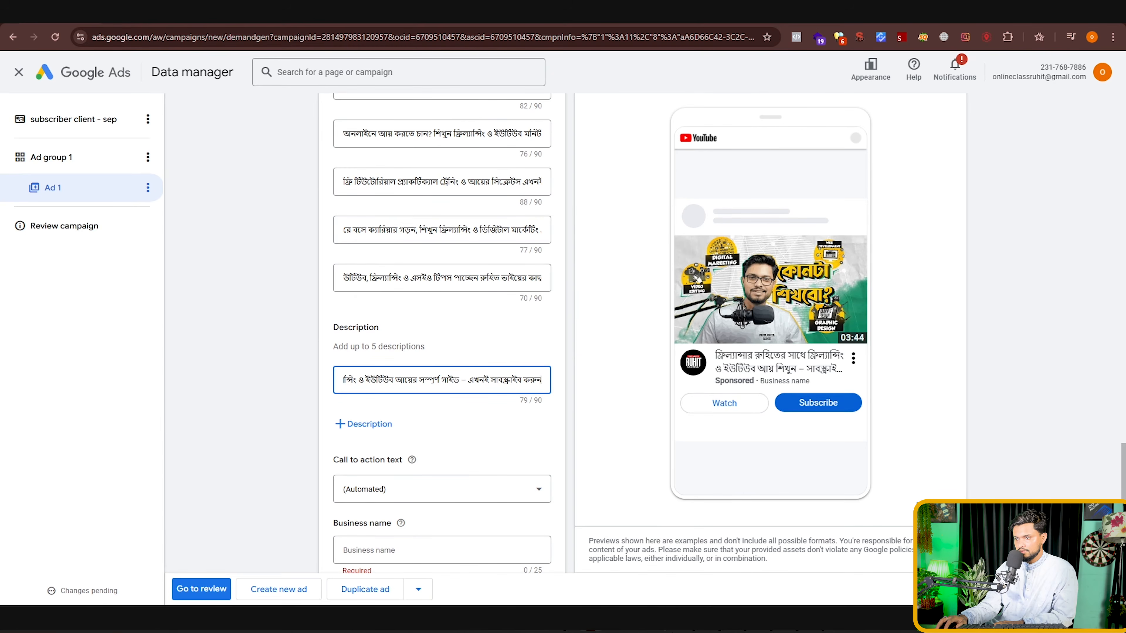
Step: Copy ChatGPT's first long headline, about learning freelancing, YouTube and digital marketing for free, into a new second description in Google Ads
click(363, 424)
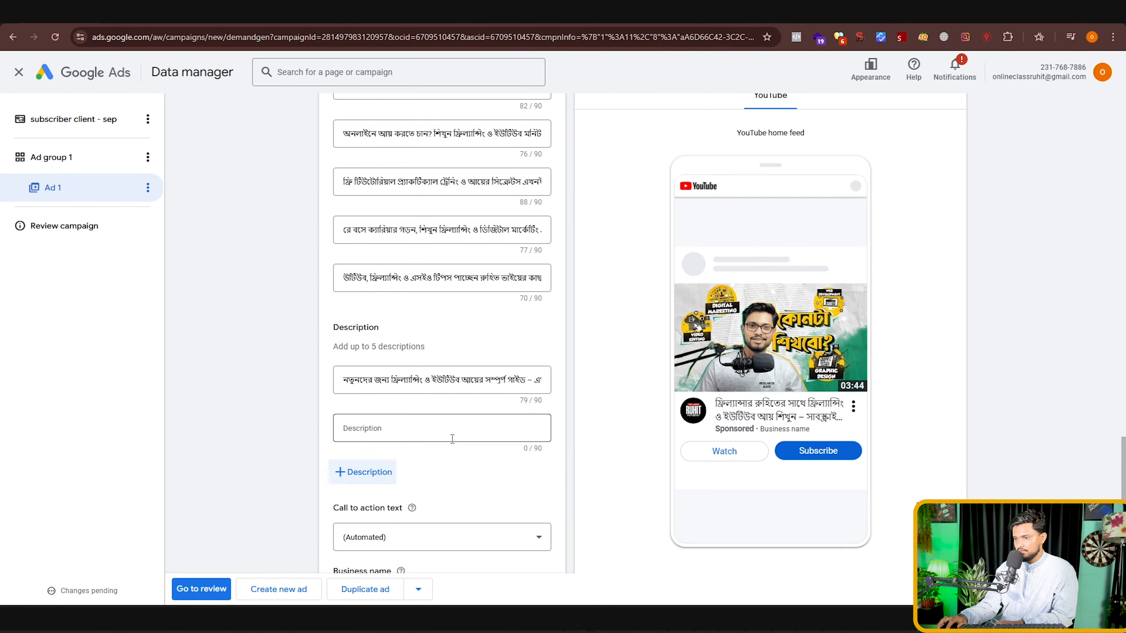
key(alt+Tab)
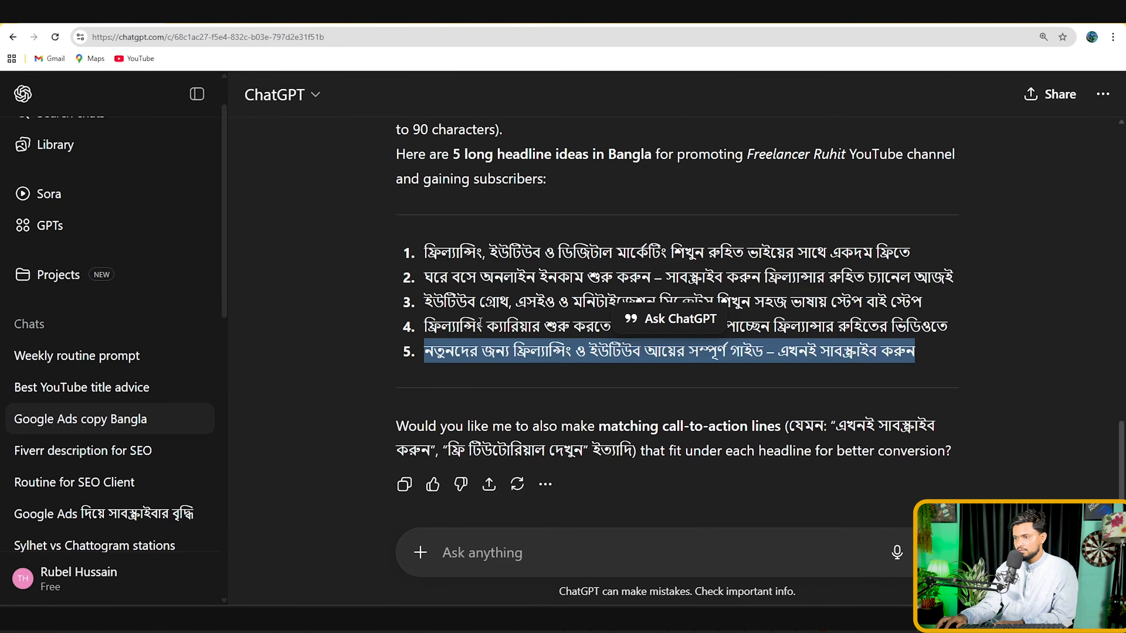
drag(425, 259, 913, 255)
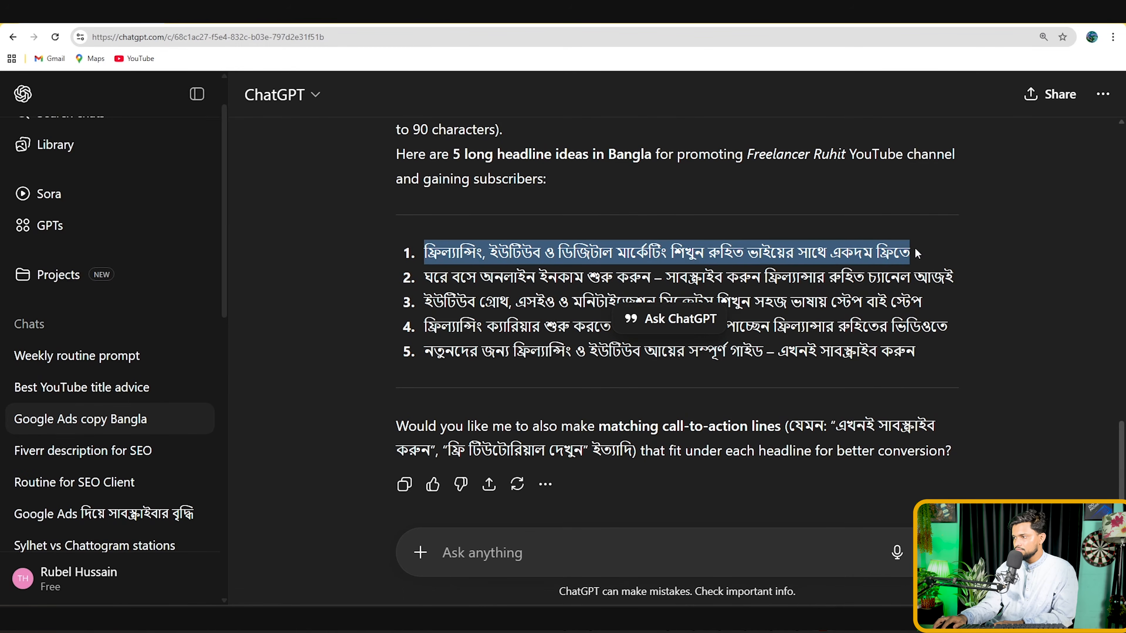
right_click(623, 252)
click(713, 280)
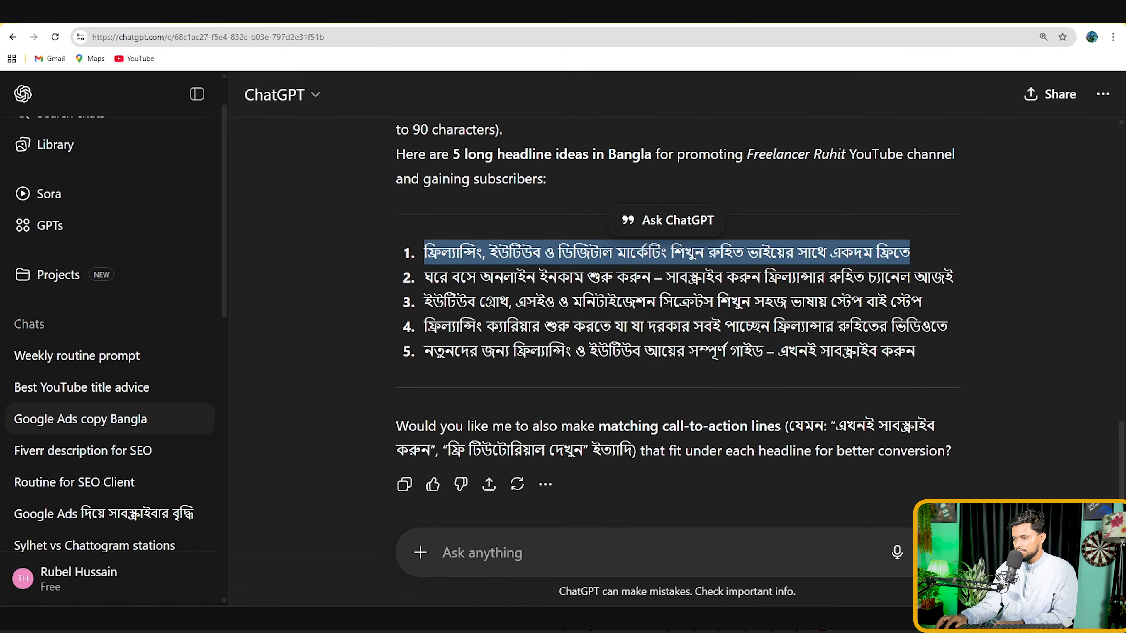
key(alt+Tab)
click(374, 427)
right_click(374, 427)
click(374, 427)
right_click(374, 427)
click(401, 307)
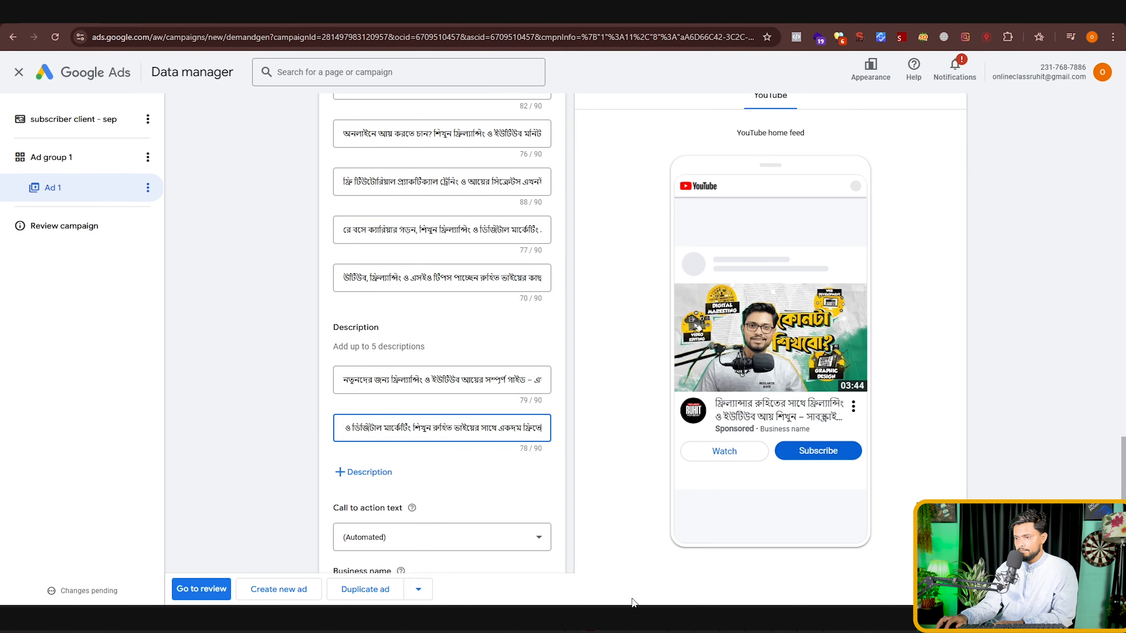
Step: Copy ChatGPT's third long headline, "ইউটিউব গ্রোথ, এসইও ও মনিটাইজেশন সিক্রেটস শিখুন সহজ ভাষায় স্টেপ বাই স্টেপ", into a new third description in Google Ads
key(alt+Tab)
drag(422, 310, 923, 306)
right_click(593, 312)
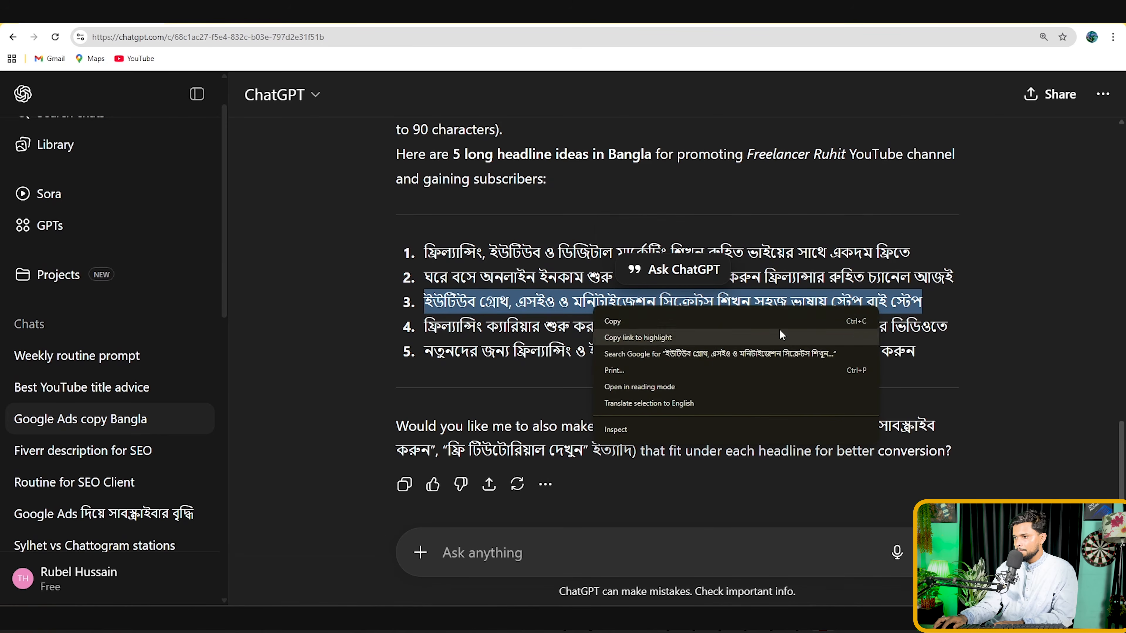
click(633, 322)
key(alt+Tab)
click(374, 470)
click(375, 471)
right_click(376, 477)
click(408, 370)
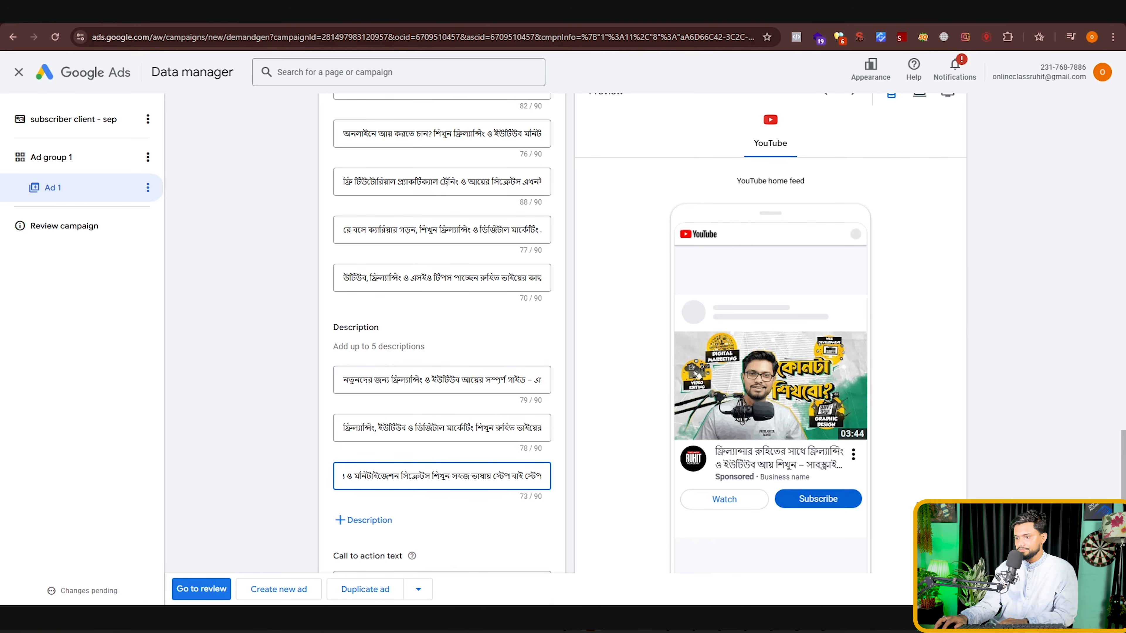
Step: Copy ChatGPT's fourth long headline, about everything needed to start a freelancing career, into a new fourth description in Google Ads
key(alt+Tab)
drag(425, 328, 948, 328)
right_click(661, 328)
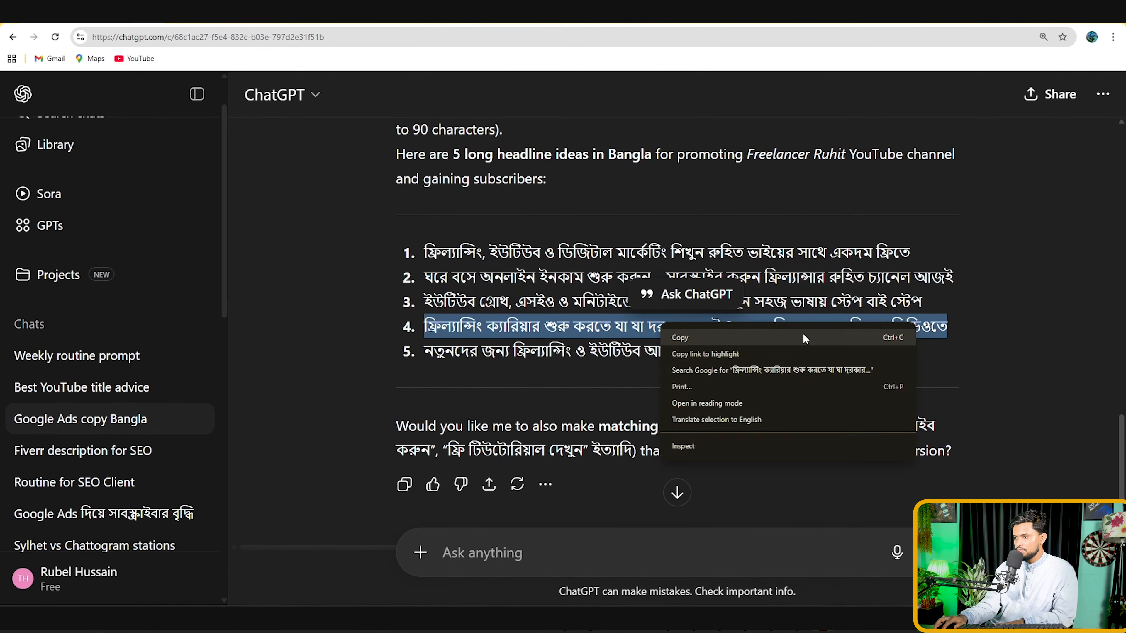
click(697, 342)
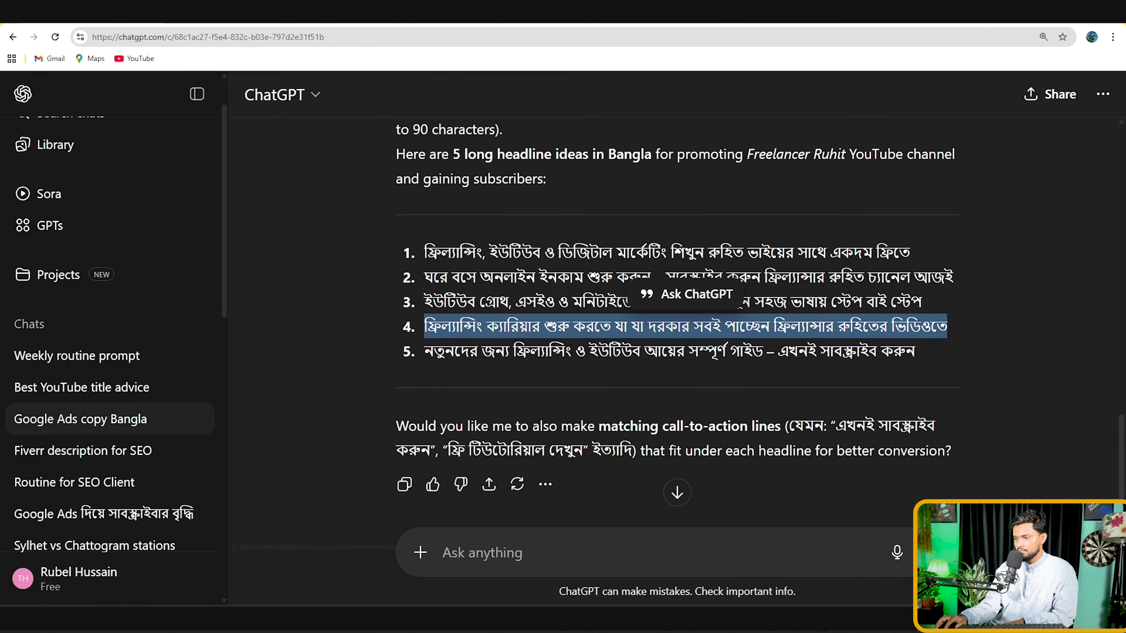
key(alt+Tab)
click(380, 523)
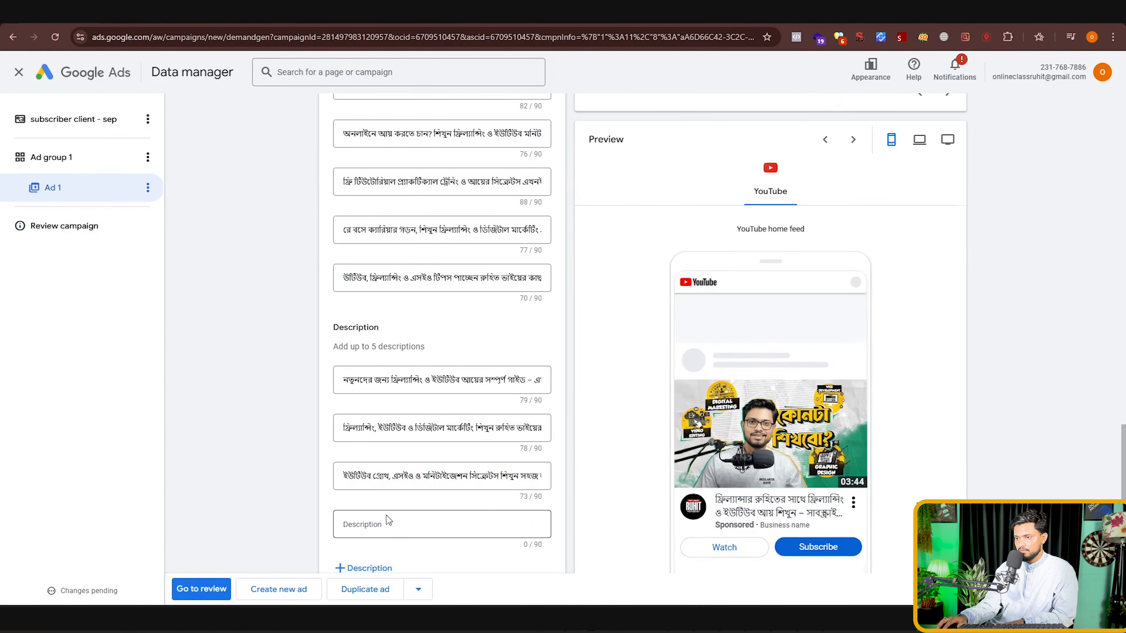
scroll(386, 516, down, 3)
right_click(394, 413)
click(368, 405)
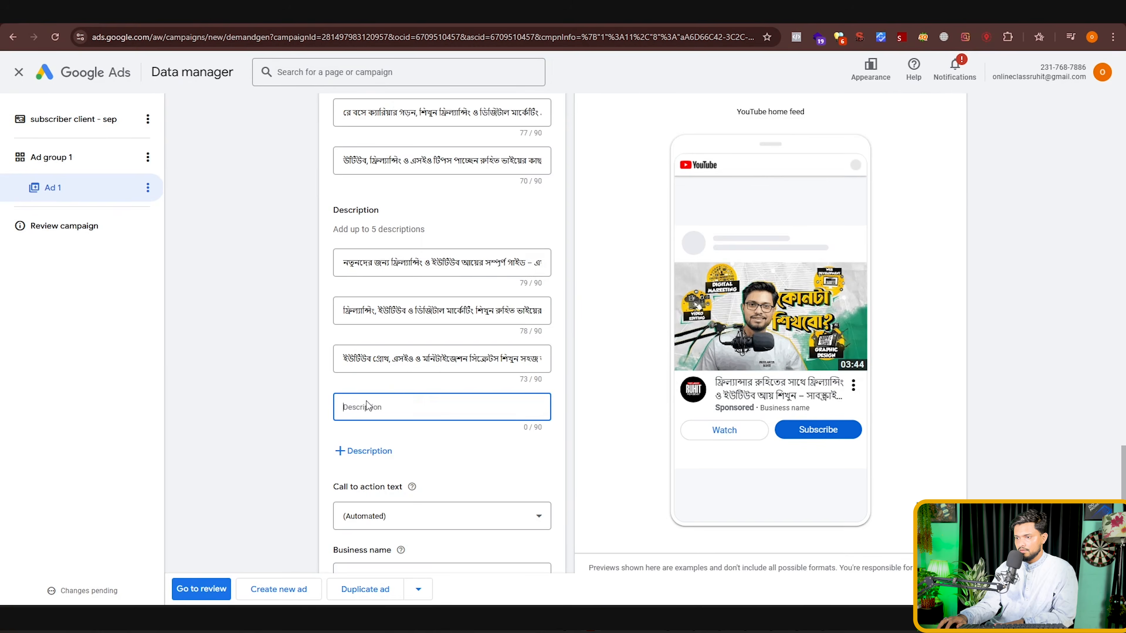
right_click(375, 406)
click(429, 266)
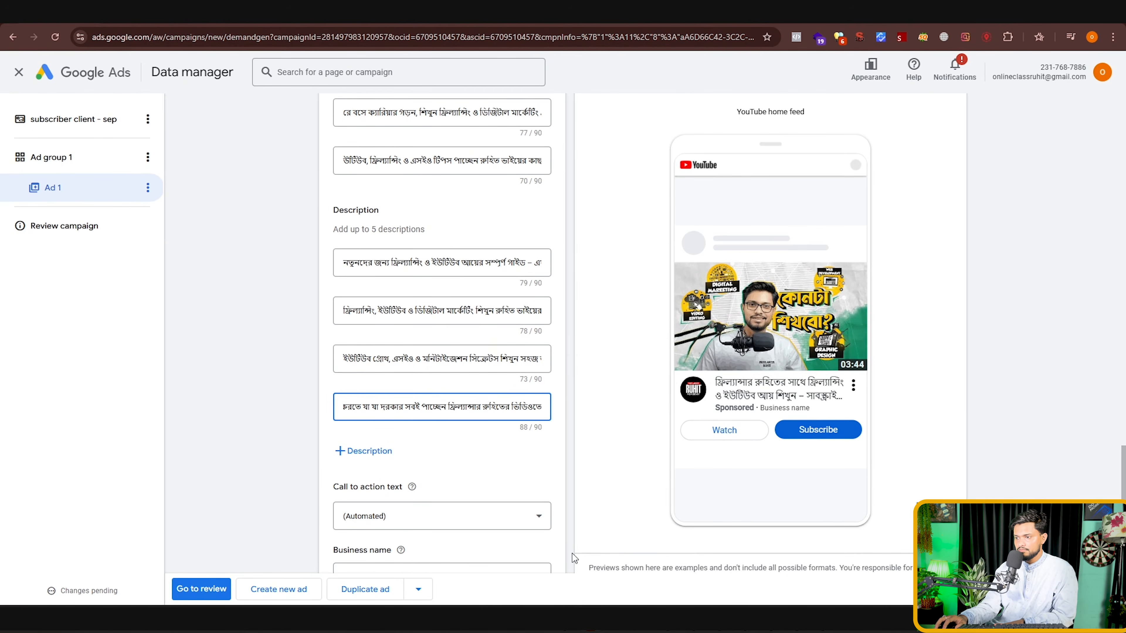
Step: Set the ad's call to action text to Subscribe
scroll(408, 310, down, 4)
click(397, 342)
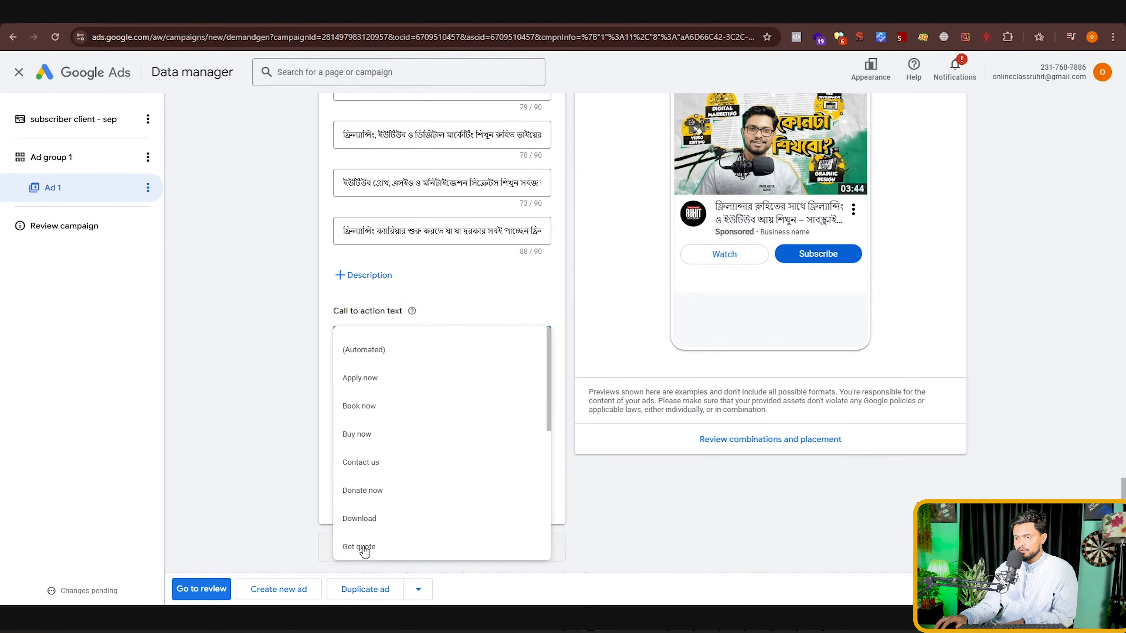
scroll(399, 532, down, 4)
scroll(398, 525, down, 3)
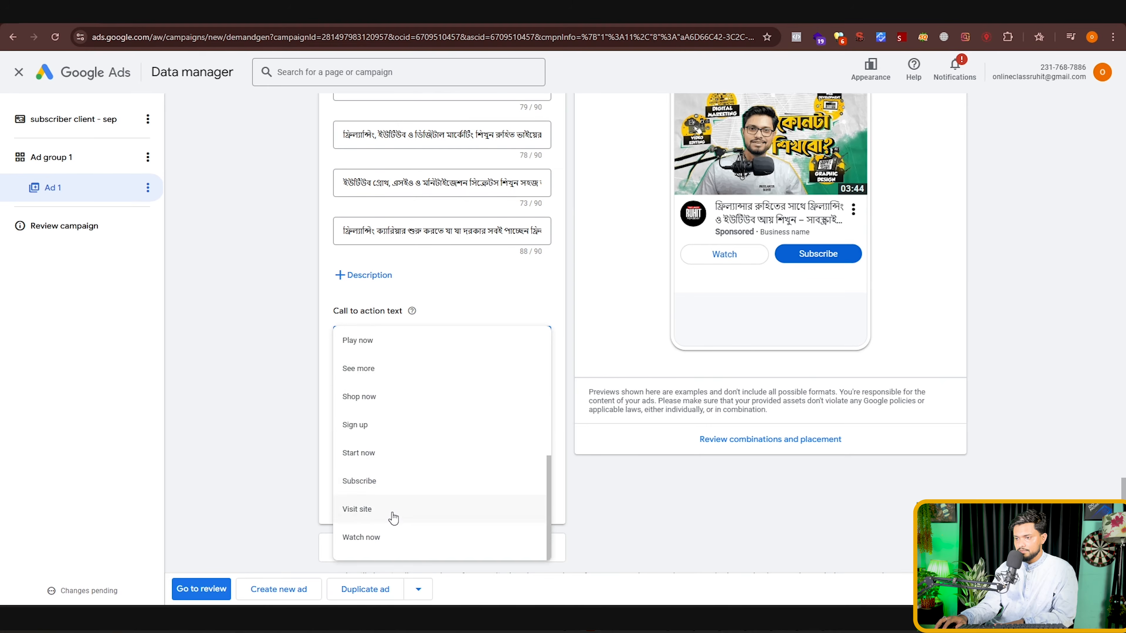
click(376, 482)
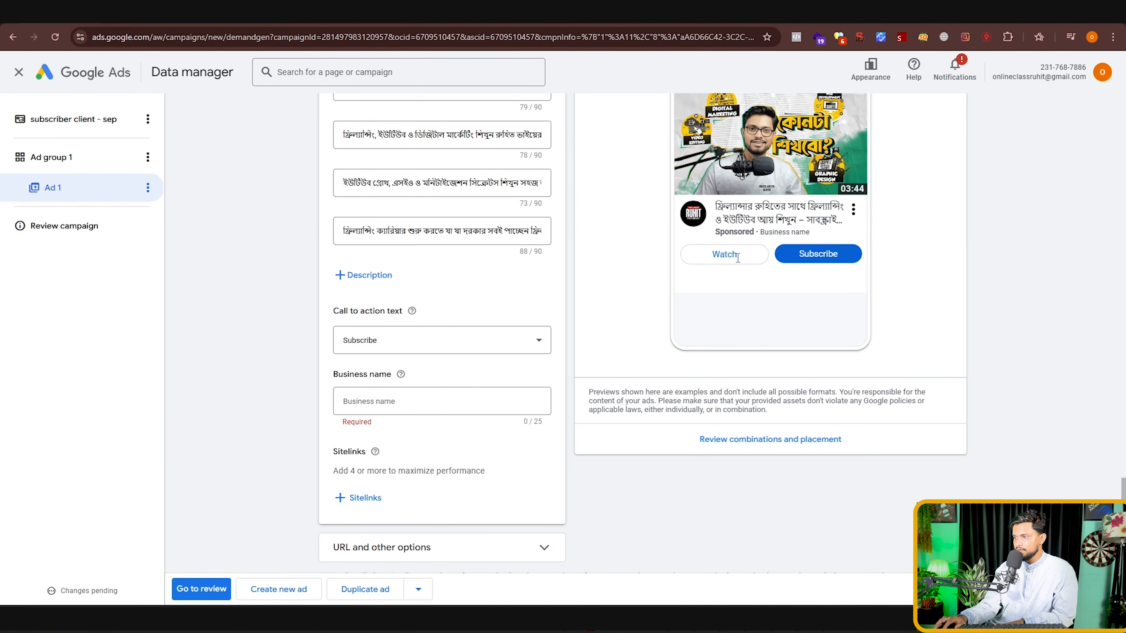
Step: Enter "Freelancer Ruhit" as the ad's business name and look over the completed text fields
scroll(532, 555, down, 1)
click(439, 357)
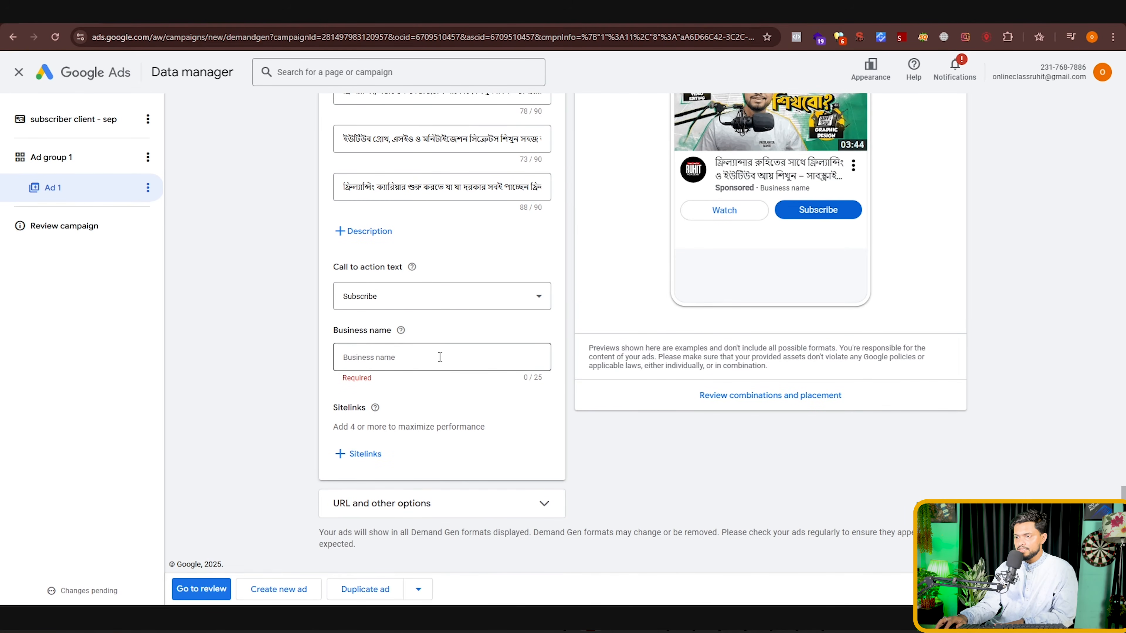
text(Freelancer Ruhit)
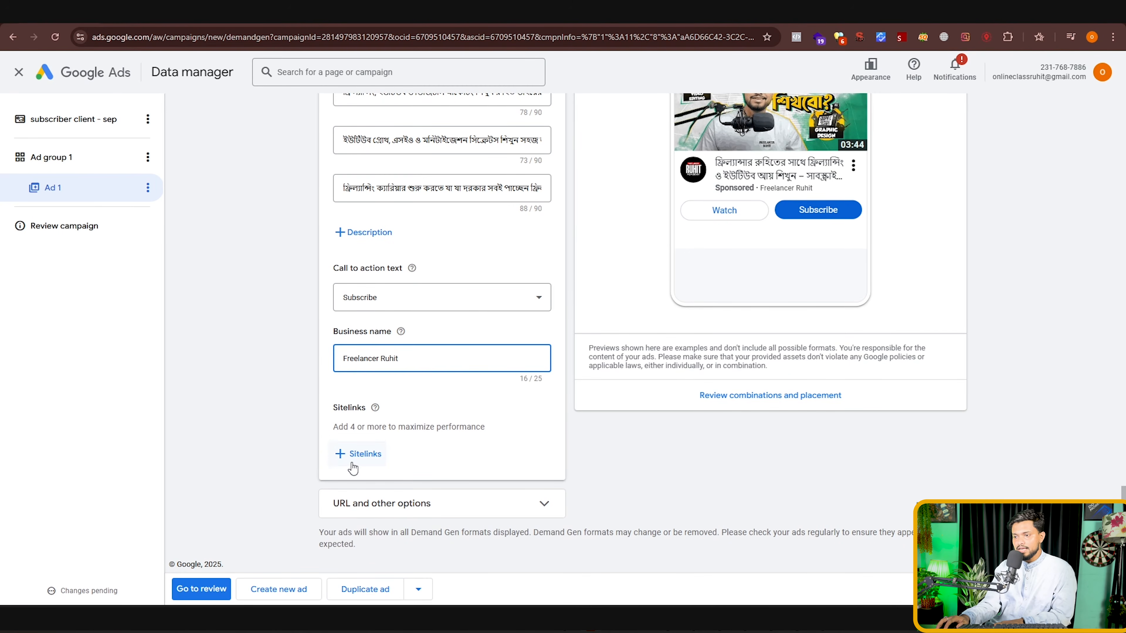
scroll(920, 413, up, 4)
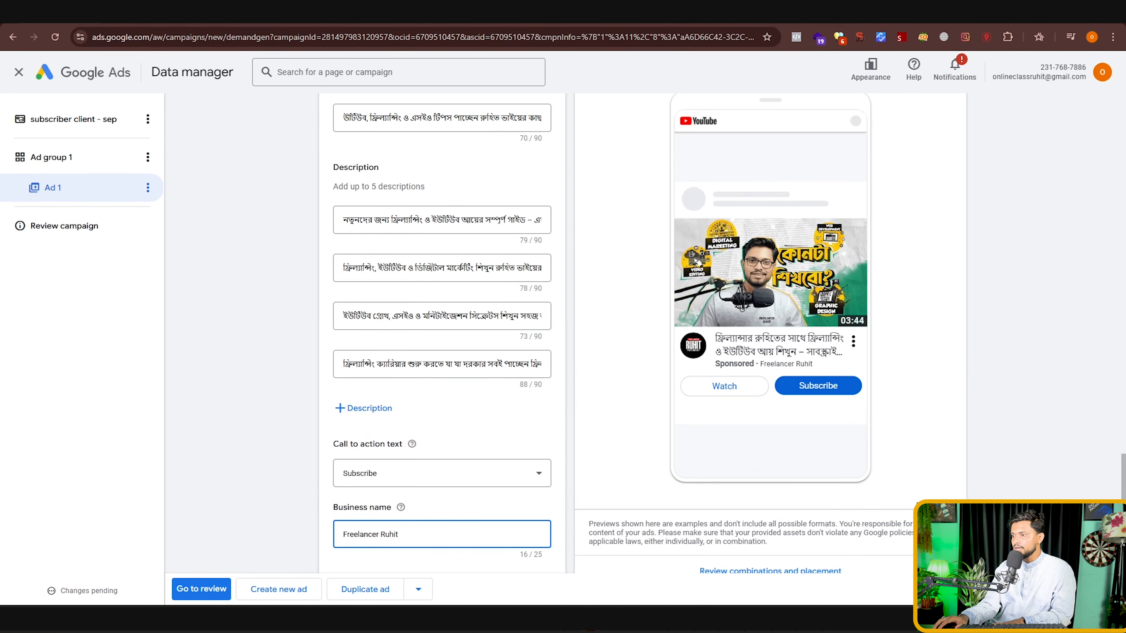
scroll(650, 329, down, 4)
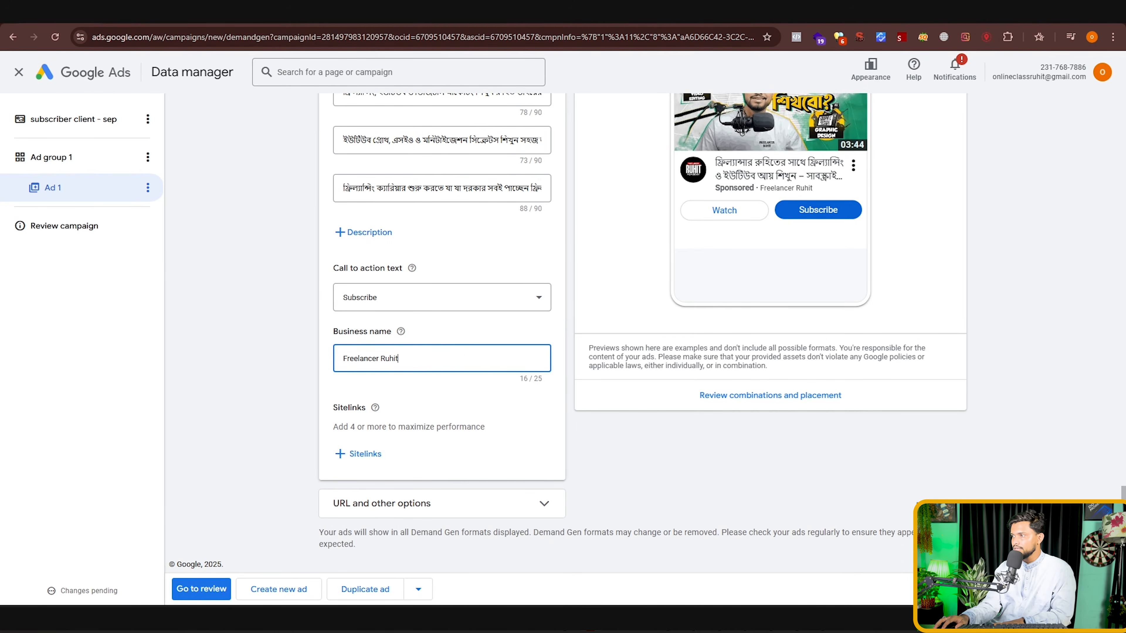
key(ctrl+t)
key(ctrl+w)
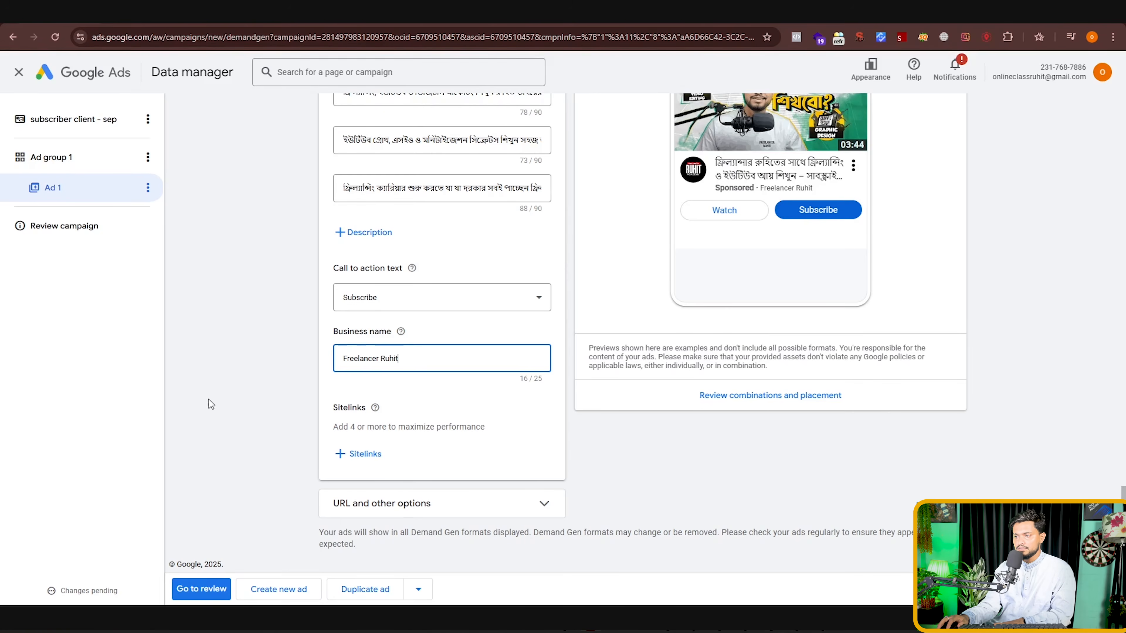
click(362, 455)
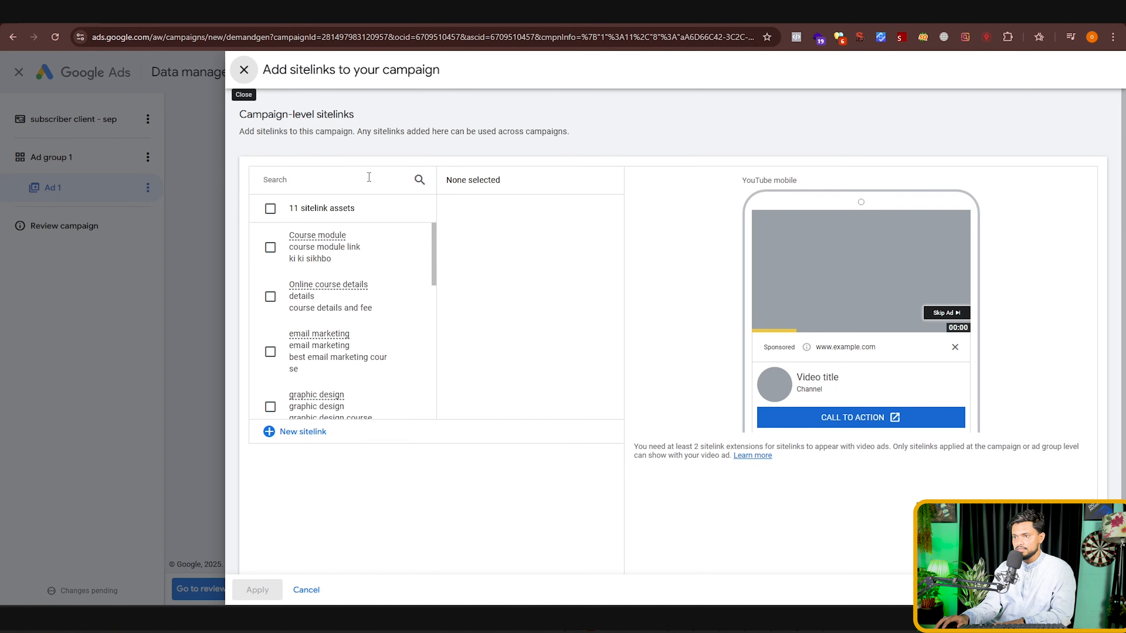
scroll(290, 359, down, 1)
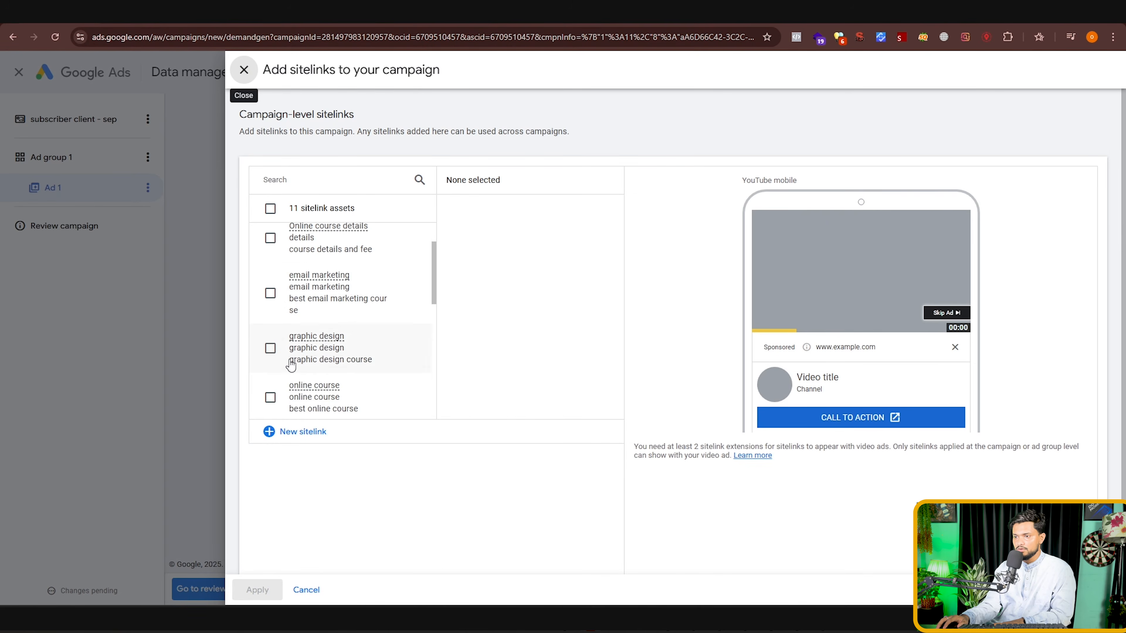
scroll(290, 386, down, 2)
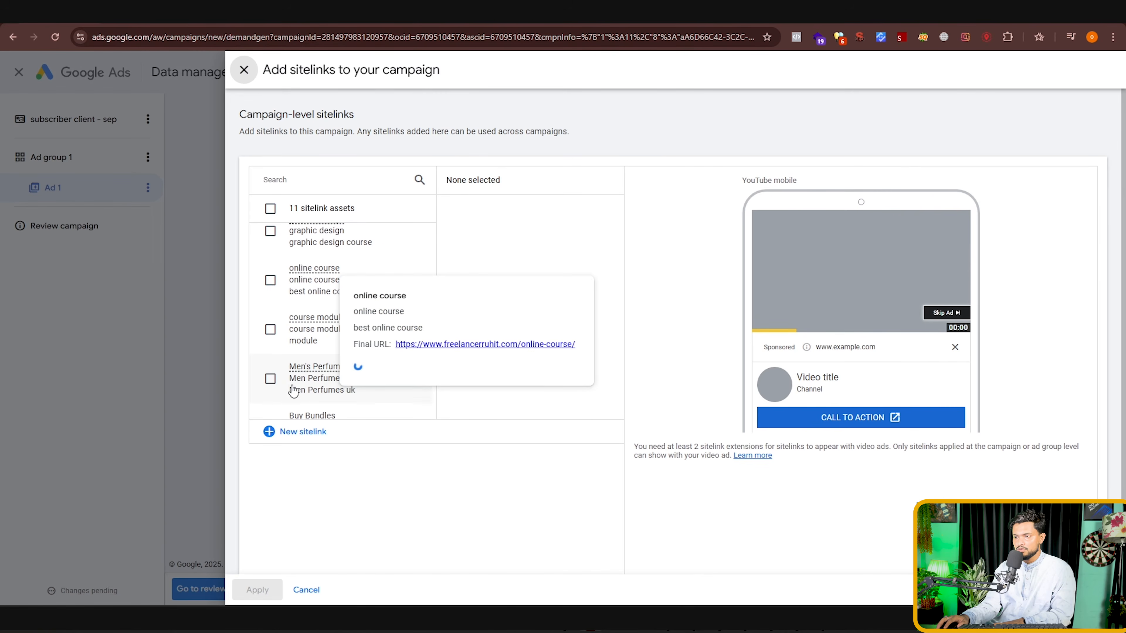
click(270, 283)
scroll(284, 350, down, 1)
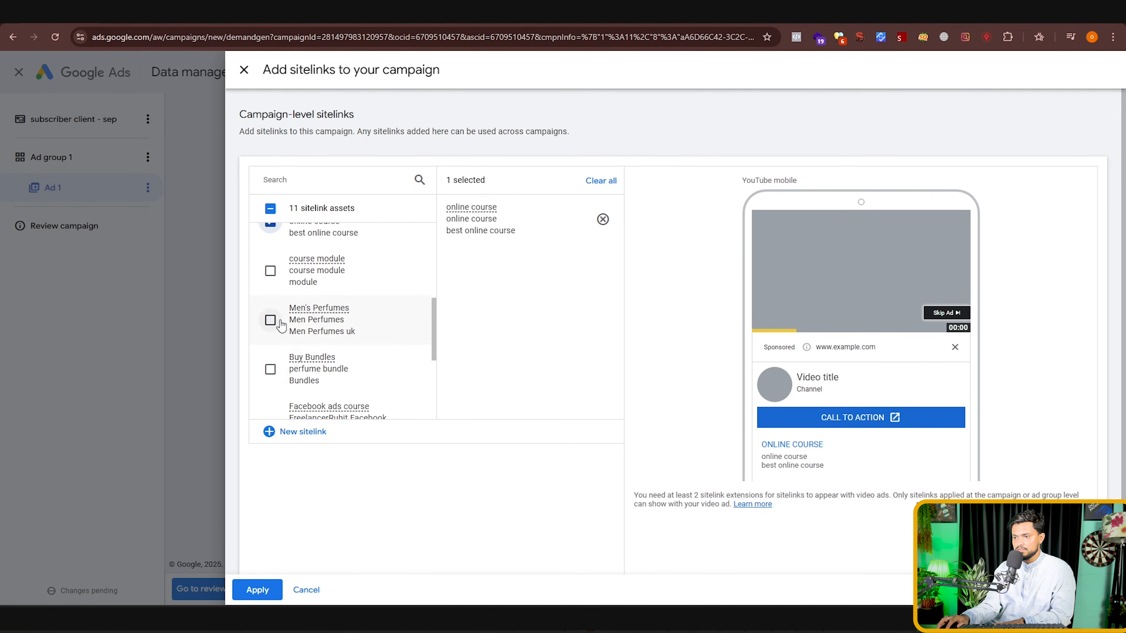
scroll(309, 366, up, 4)
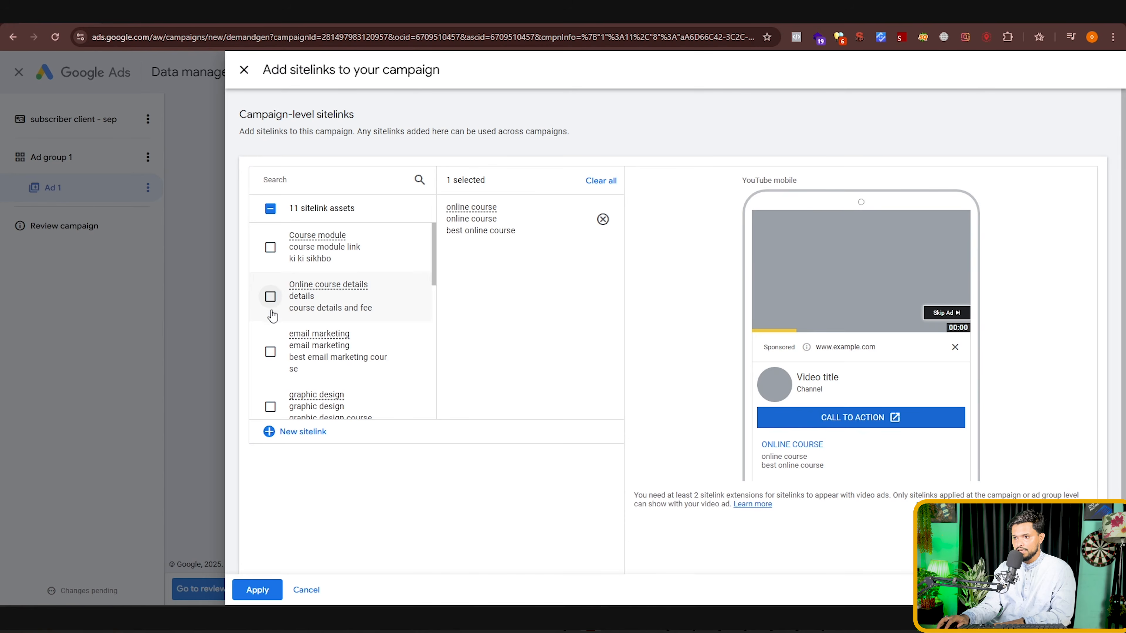
click(601, 181)
click(244, 69)
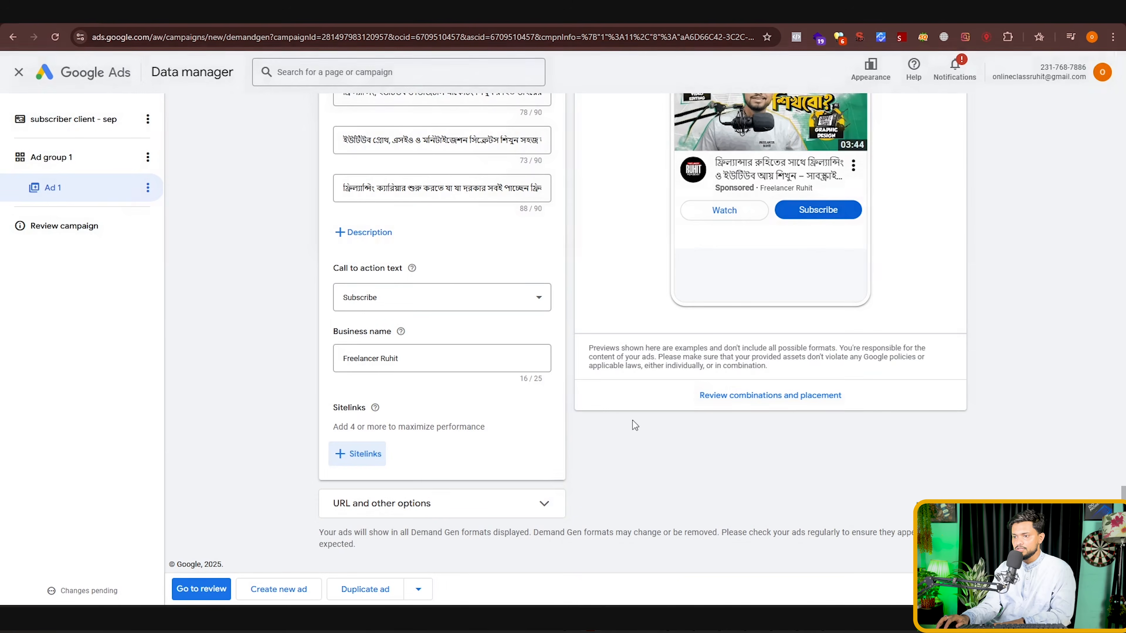
Step: Start a new campaign-level sitelink and enter "online course" as its sitelink text
click(360, 454)
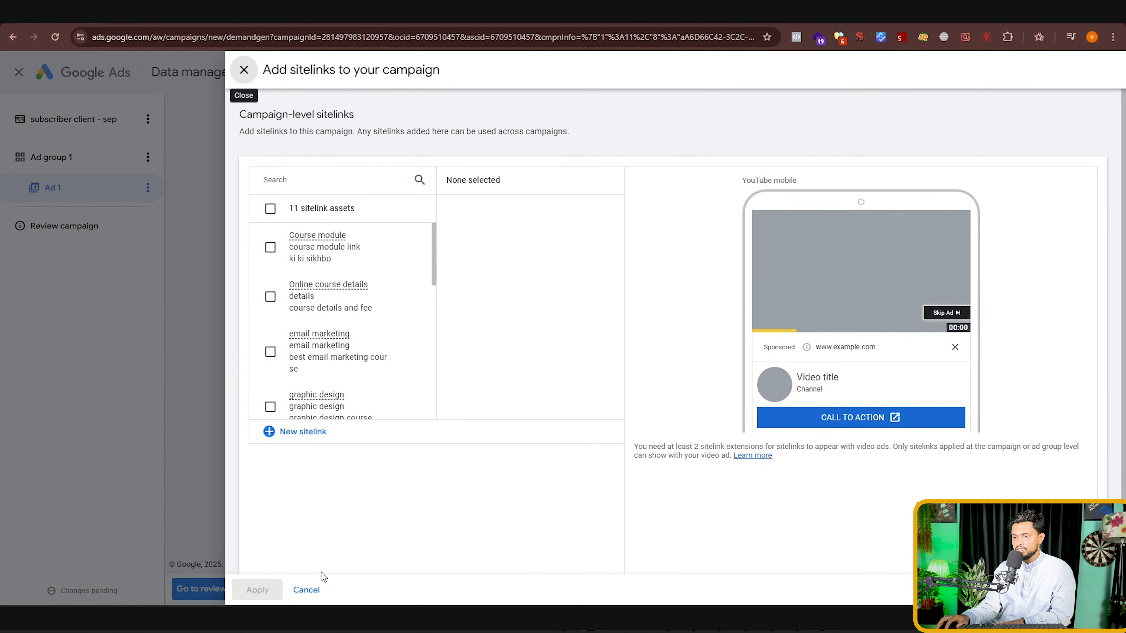
scroll(310, 377, down, 5)
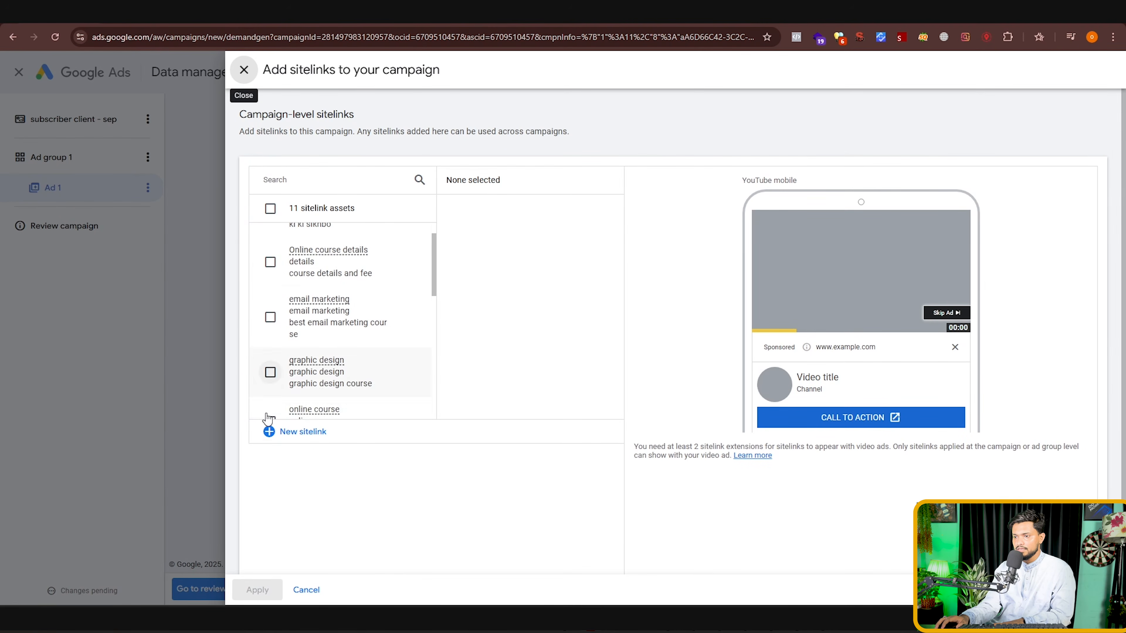
click(298, 433)
click(305, 298)
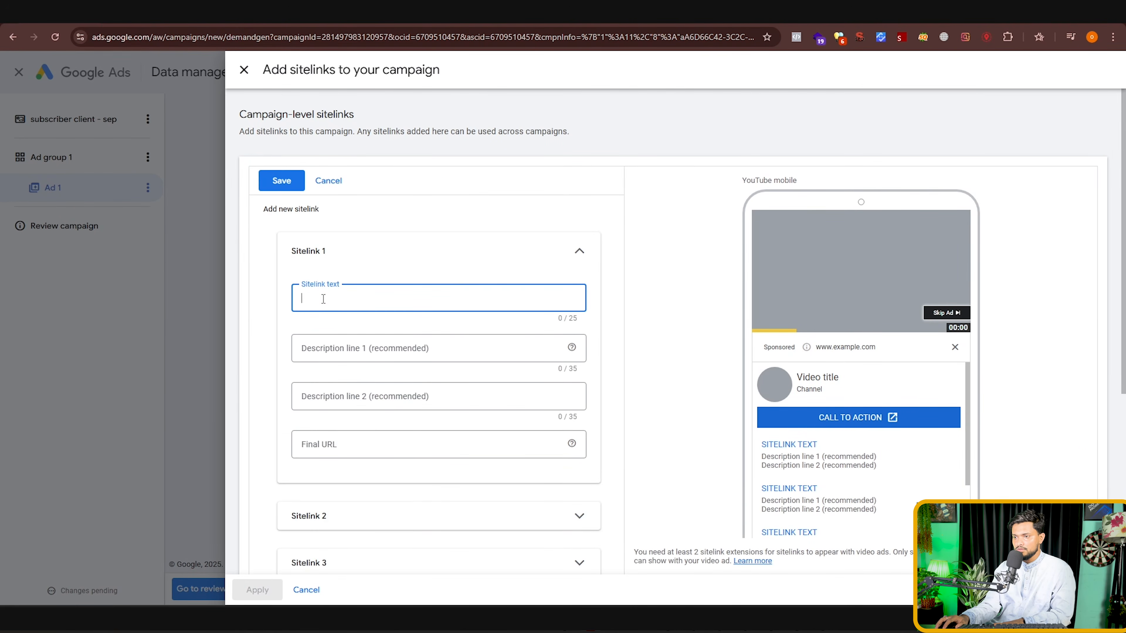
text(online course)
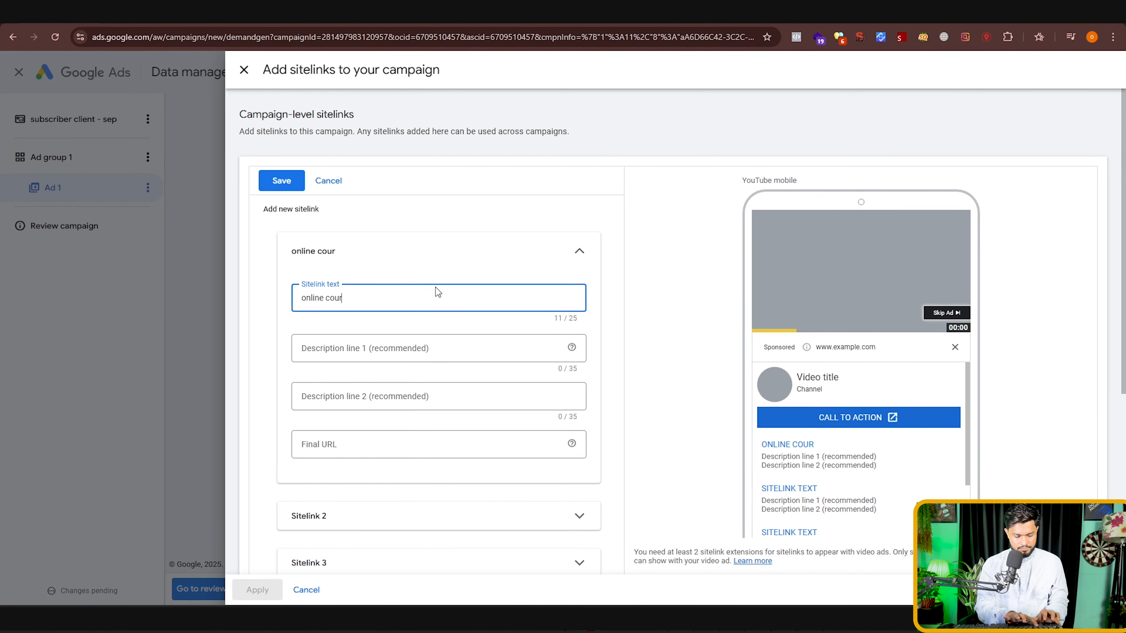
click(447, 353)
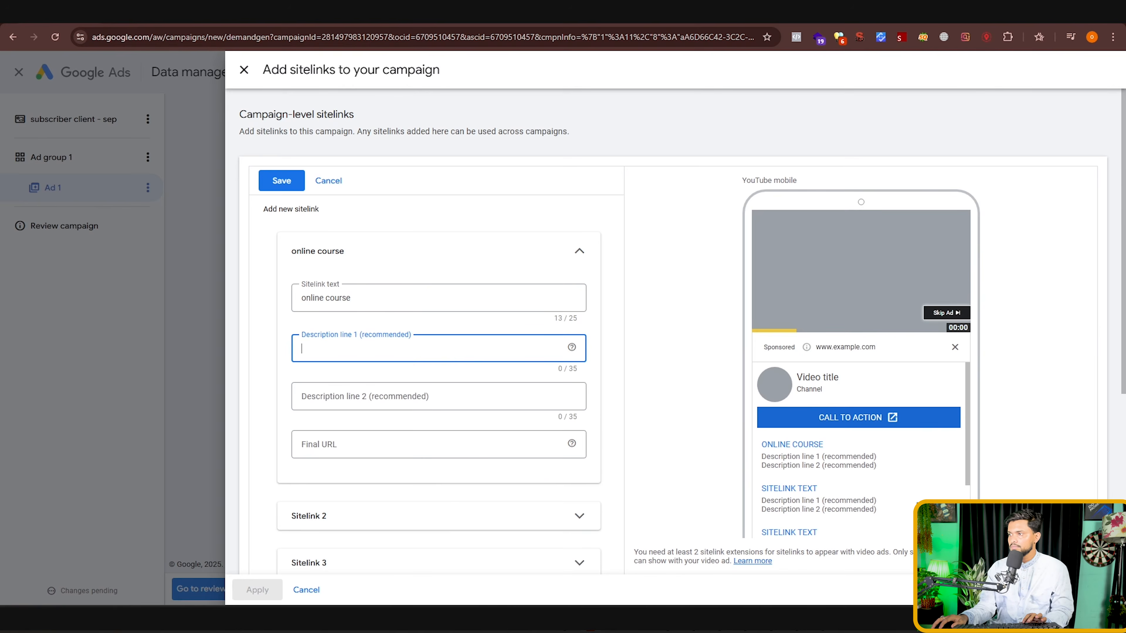
Step: Open freelancerruhit.com in a new browser tab and go to its Online Live Course page
key(ctrl+t)
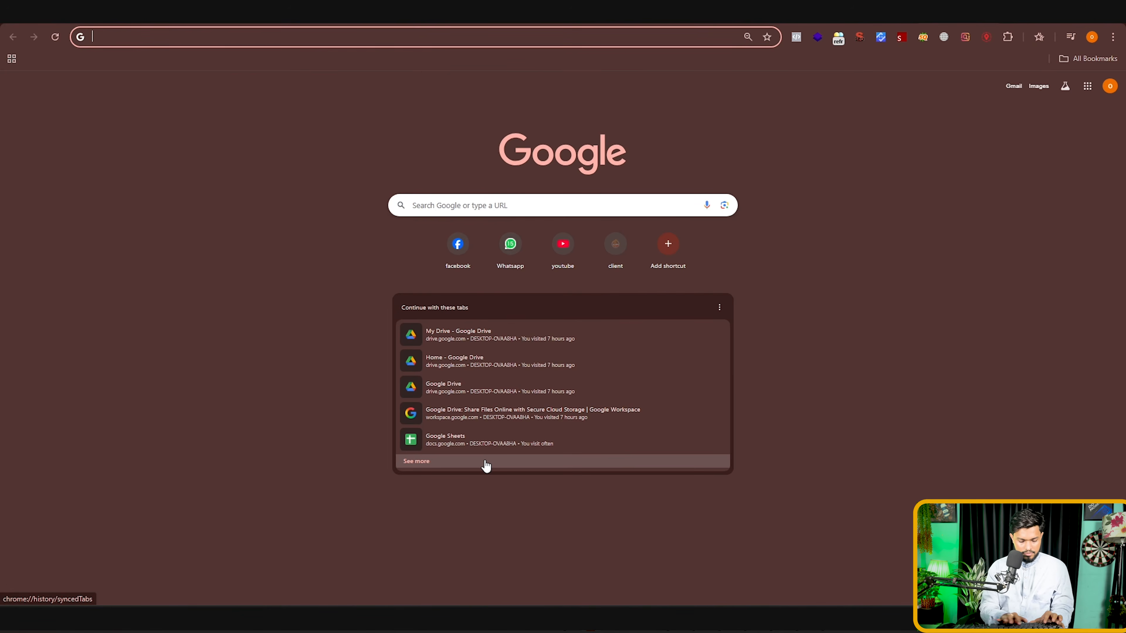
text(freelancer ru)
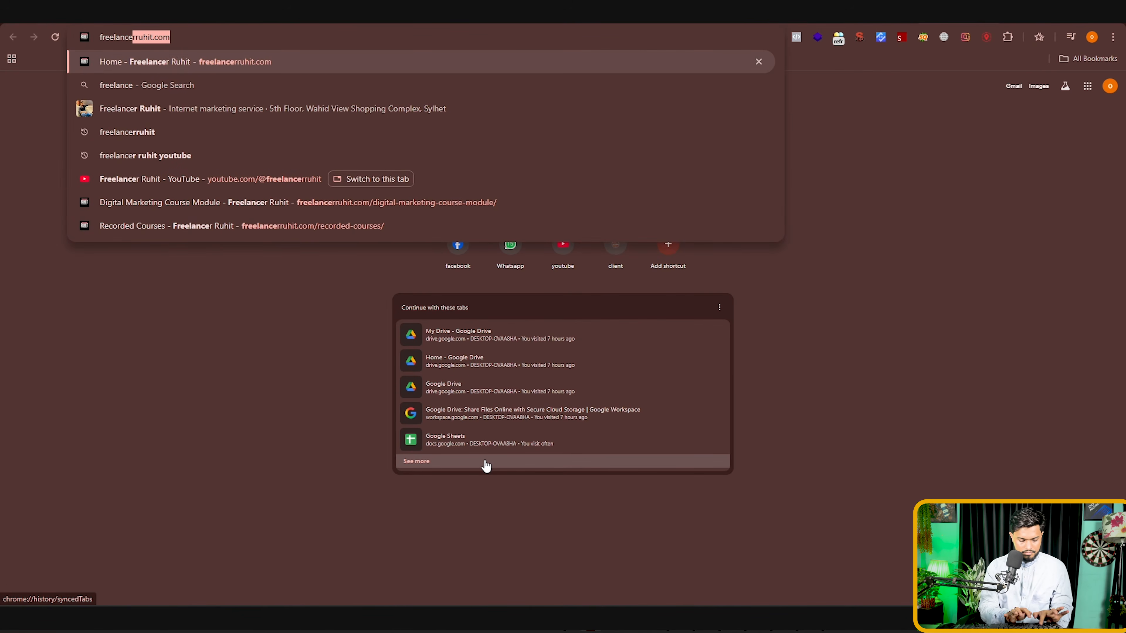
text(hit)
key(Return)
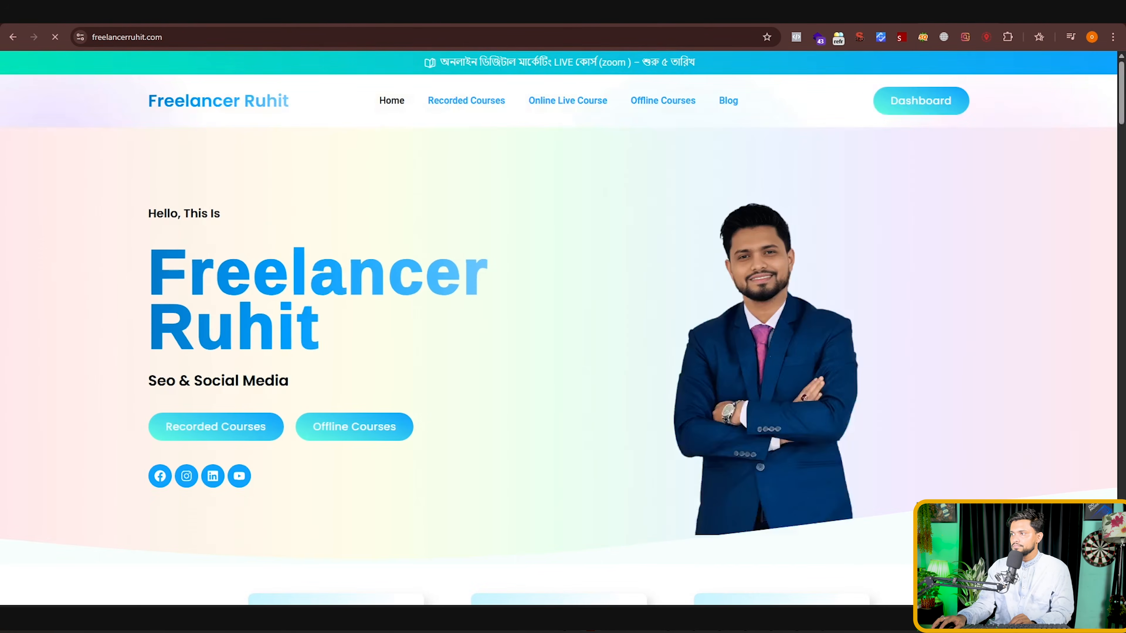
click(551, 104)
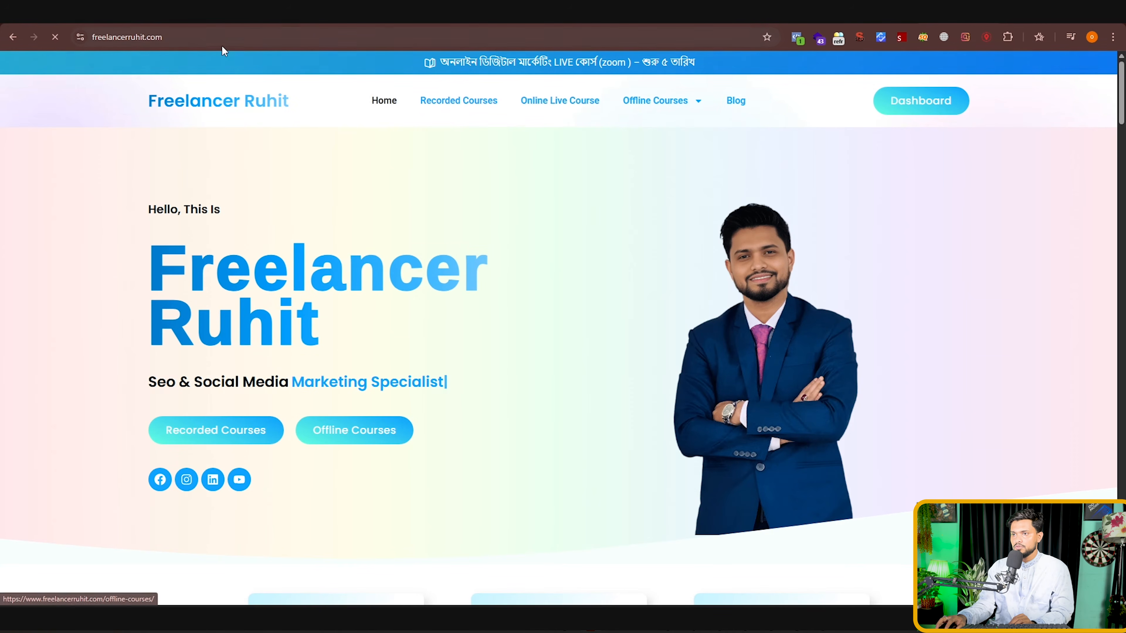
Step: Copy the Online Live Course page's address into the first sitelink's Final URL in Google Ads
click(175, 39)
right_click(176, 39)
key(ctrl+c)
click(232, 145)
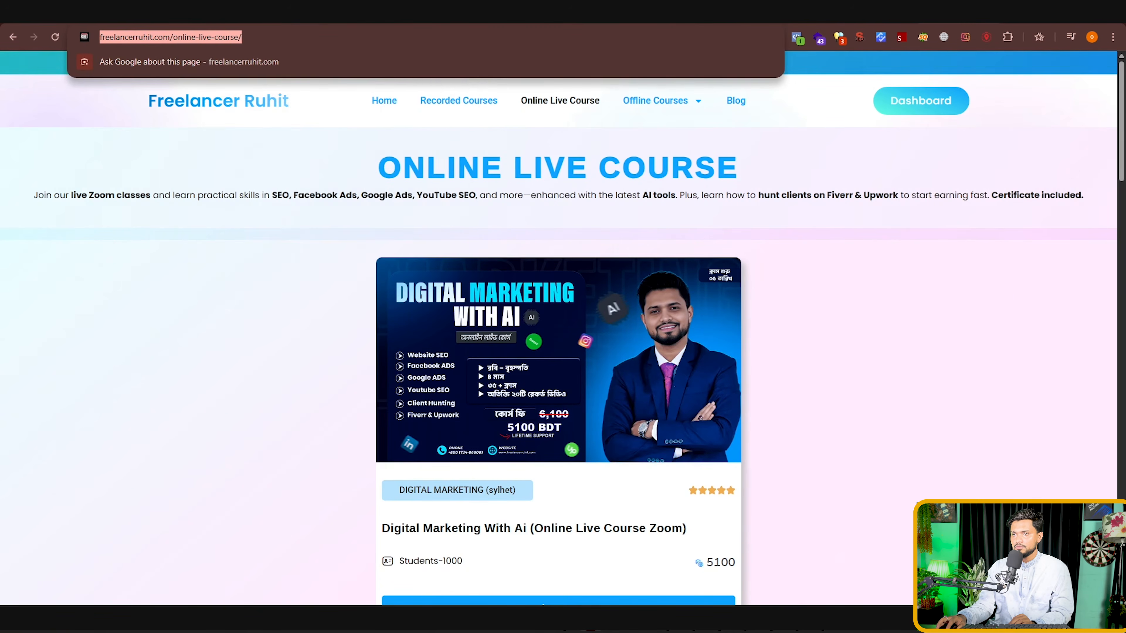
key(alt+Tab)
click(341, 442)
right_click(342, 441)
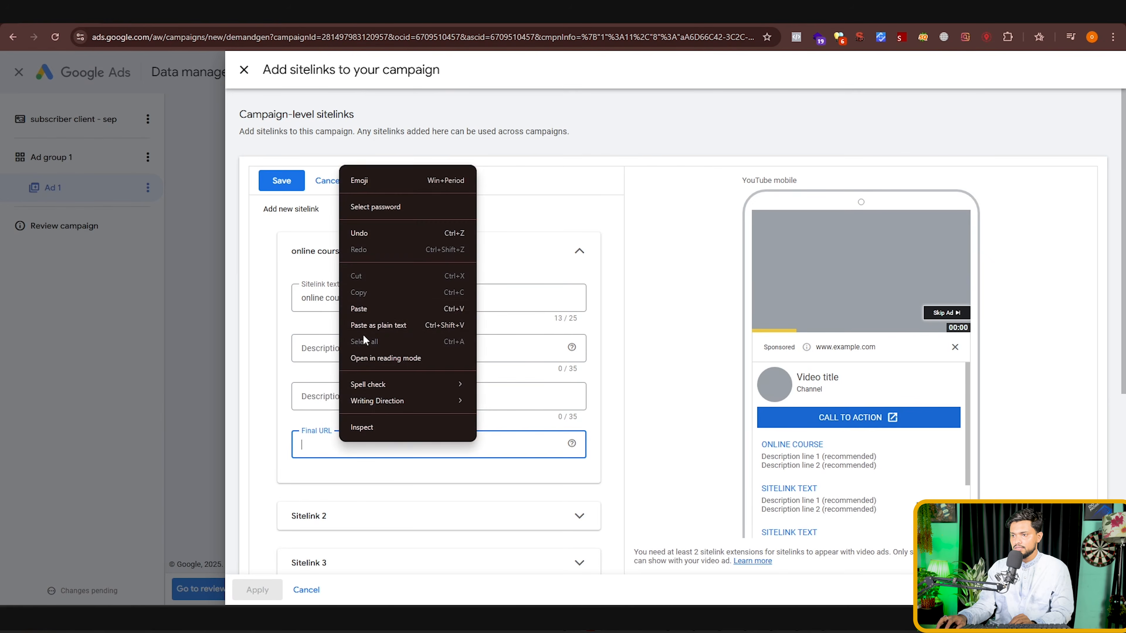
click(365, 341)
Step: Copy the live course's title from the website into the first sitelink's description line 1 and shorten it to "Digital Marketing with ai"
key(alt+Tab)
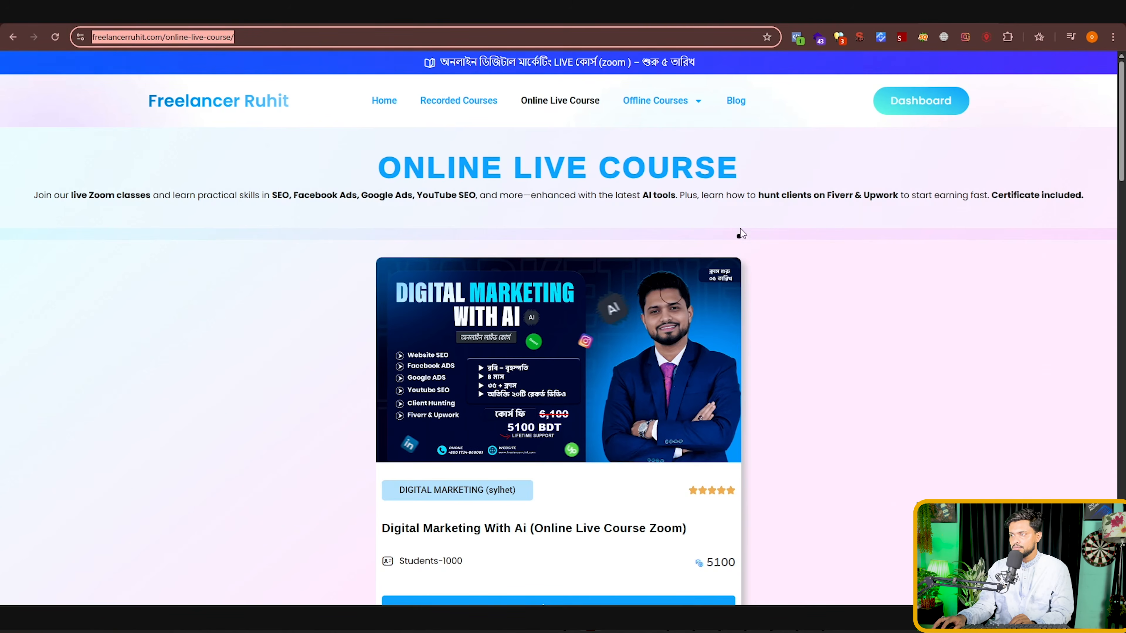
drag(734, 166, 427, 168)
scroll(465, 266, down, 4)
drag(384, 355, 690, 353)
right_click(646, 355)
click(681, 367)
key(alt+Tab)
click(350, 350)
right_click(351, 350)
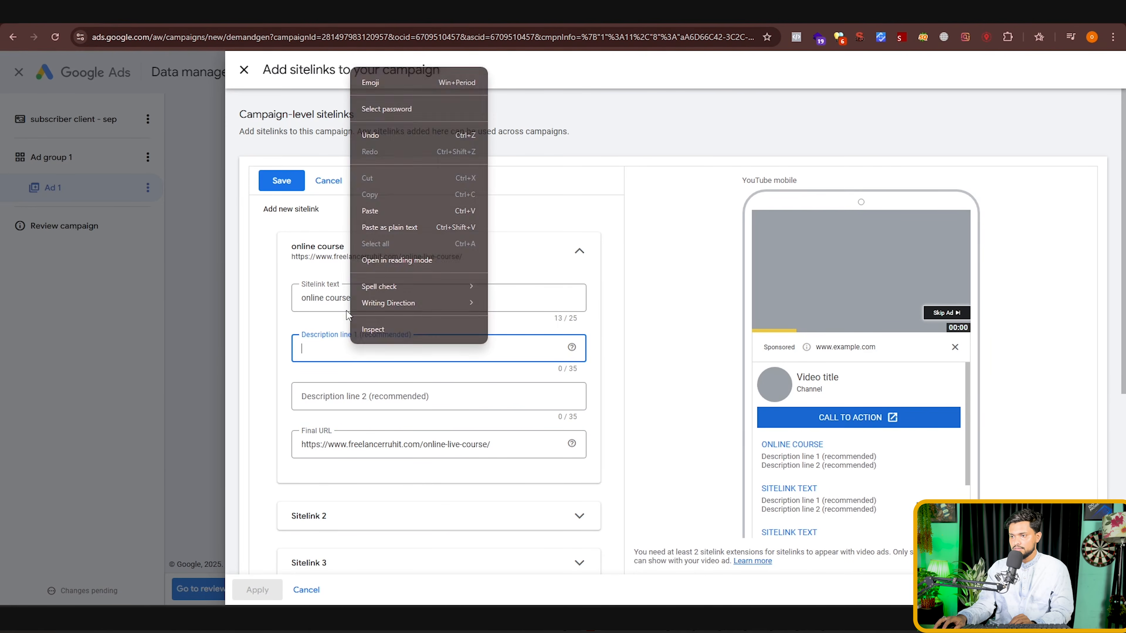
click(387, 228)
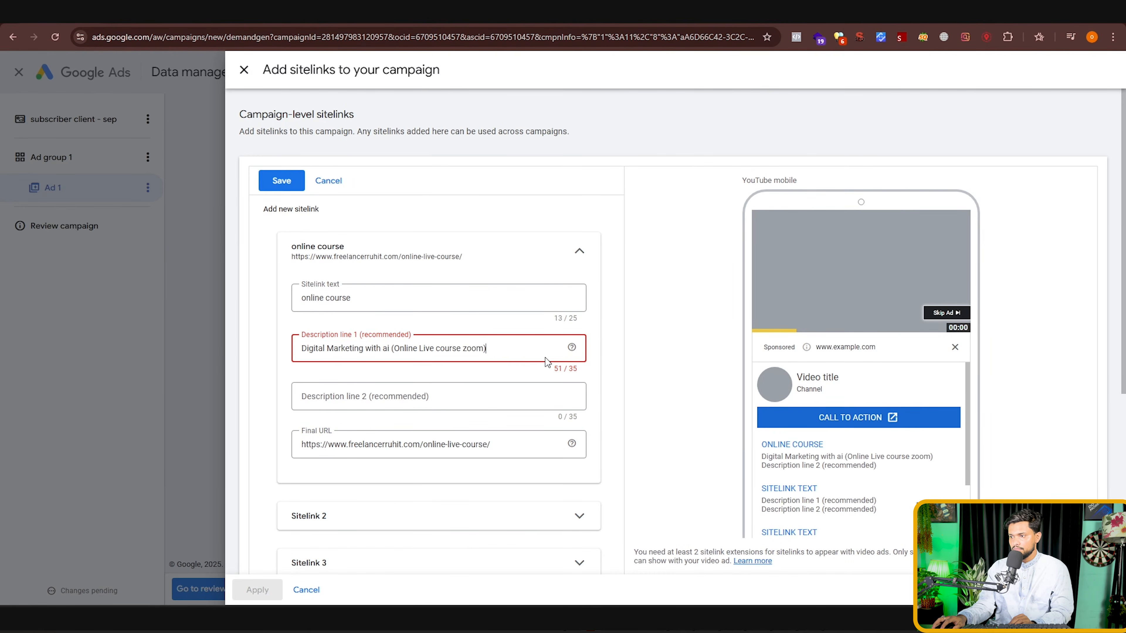
drag(509, 348, 409, 350)
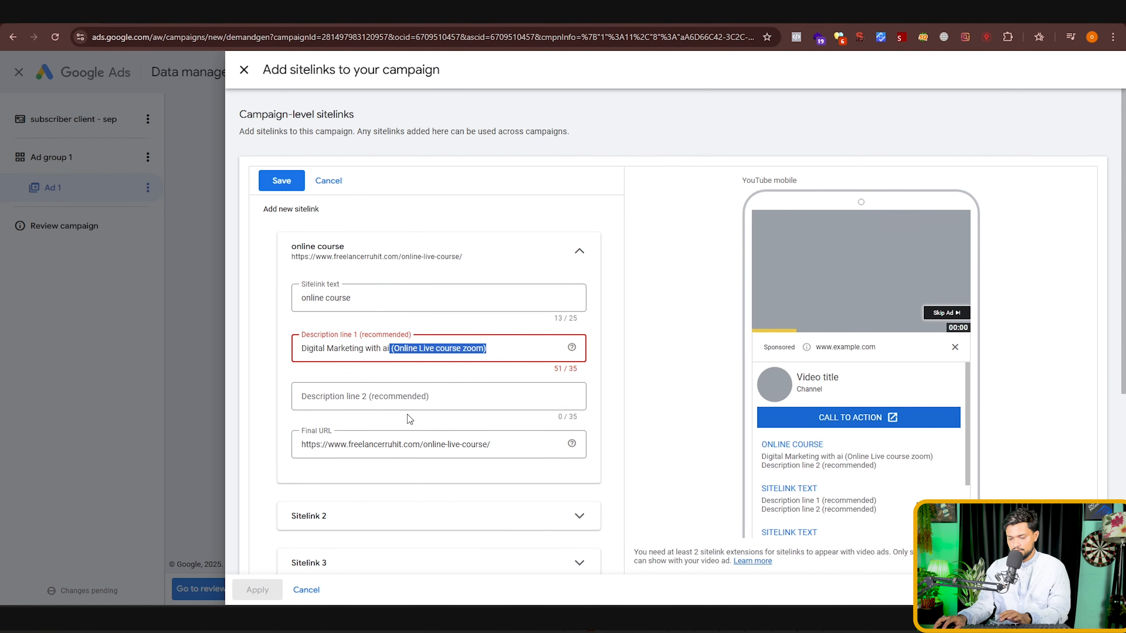
key(BackSpace)
Step: Copy the sitelink text into description line 2 and extend it to "online digital marketing course"
click(356, 394)
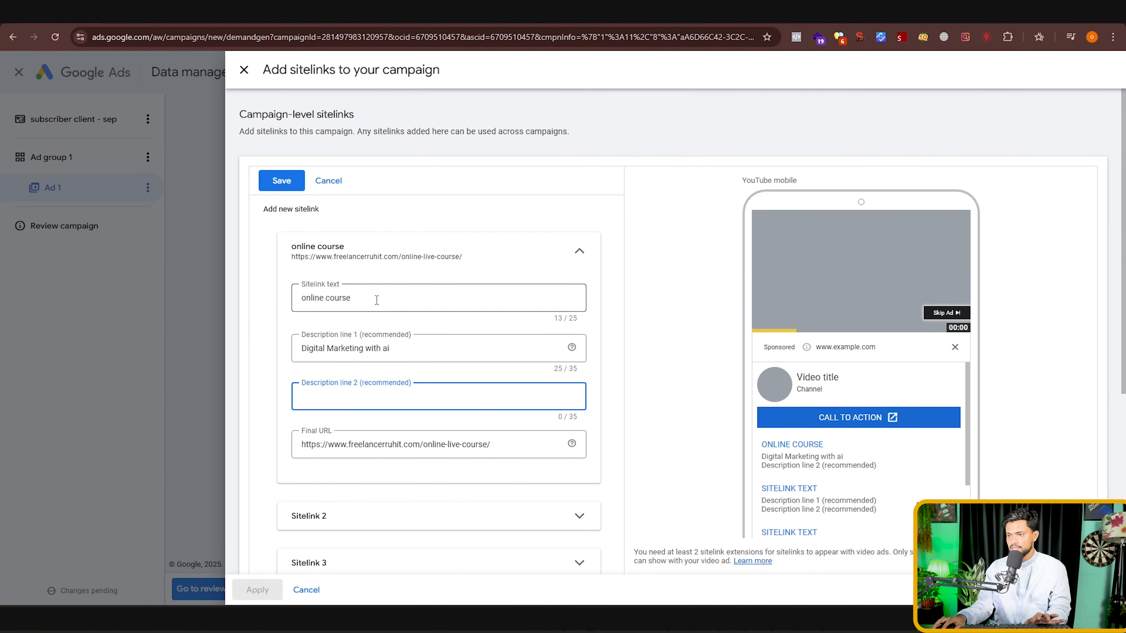
drag(352, 298, 298, 299)
right_click(320, 295)
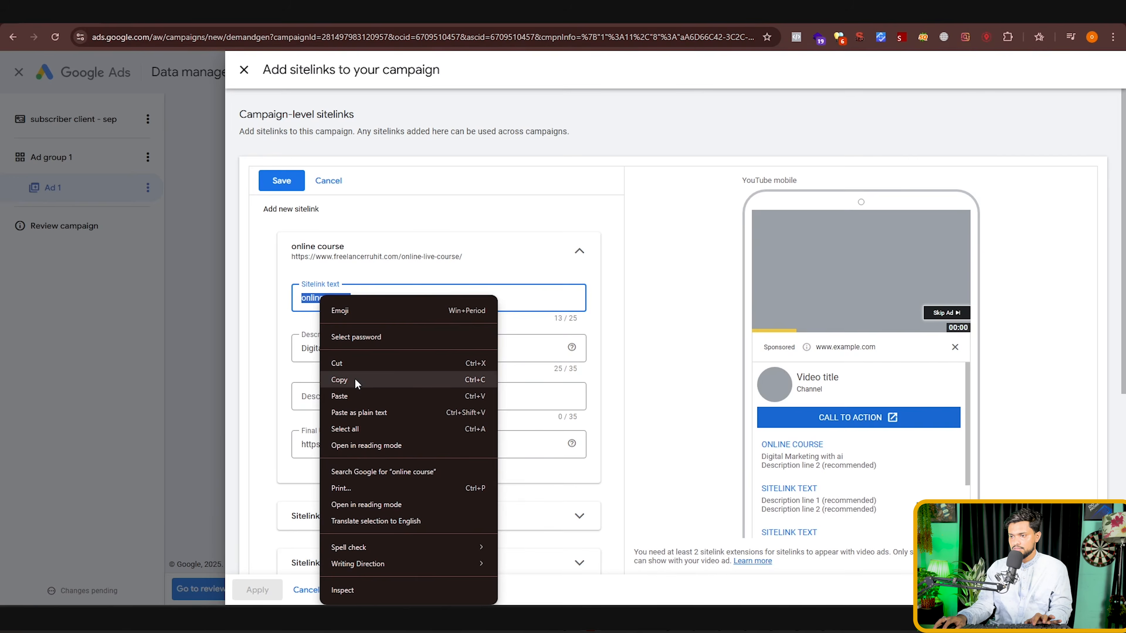
click(339, 380)
right_click(326, 404)
click(350, 217)
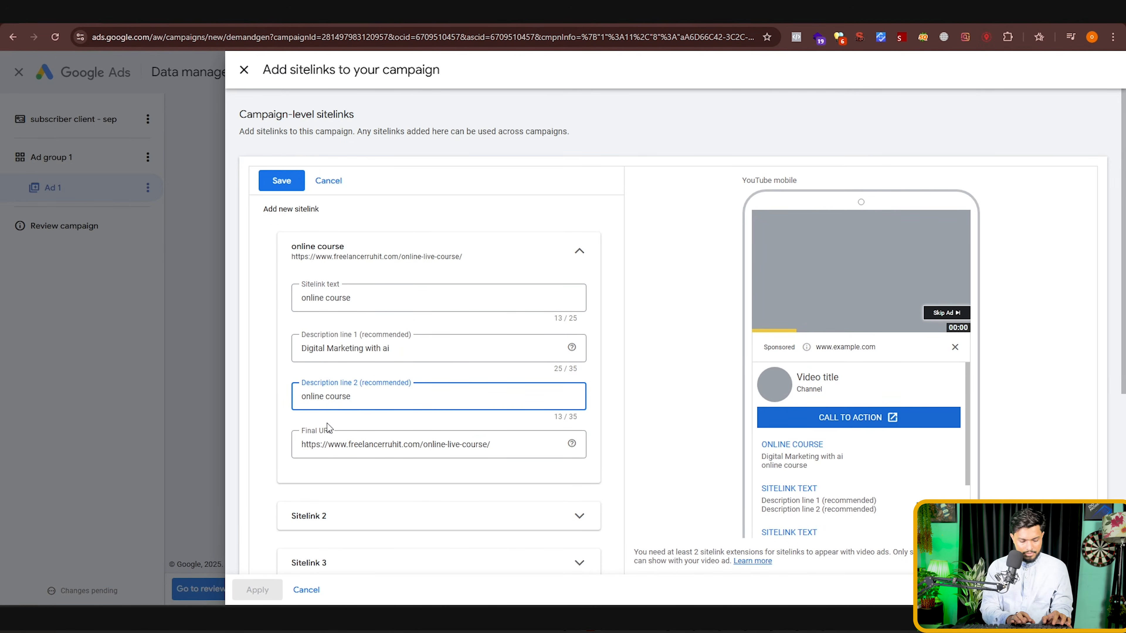
text(digital  )
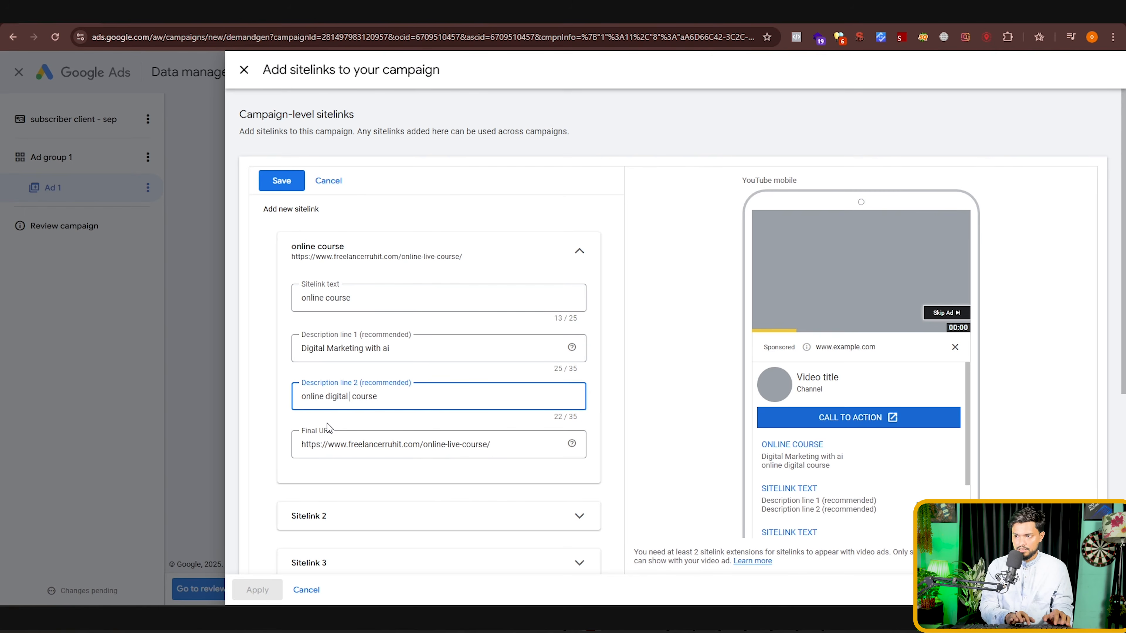
text(marketing)
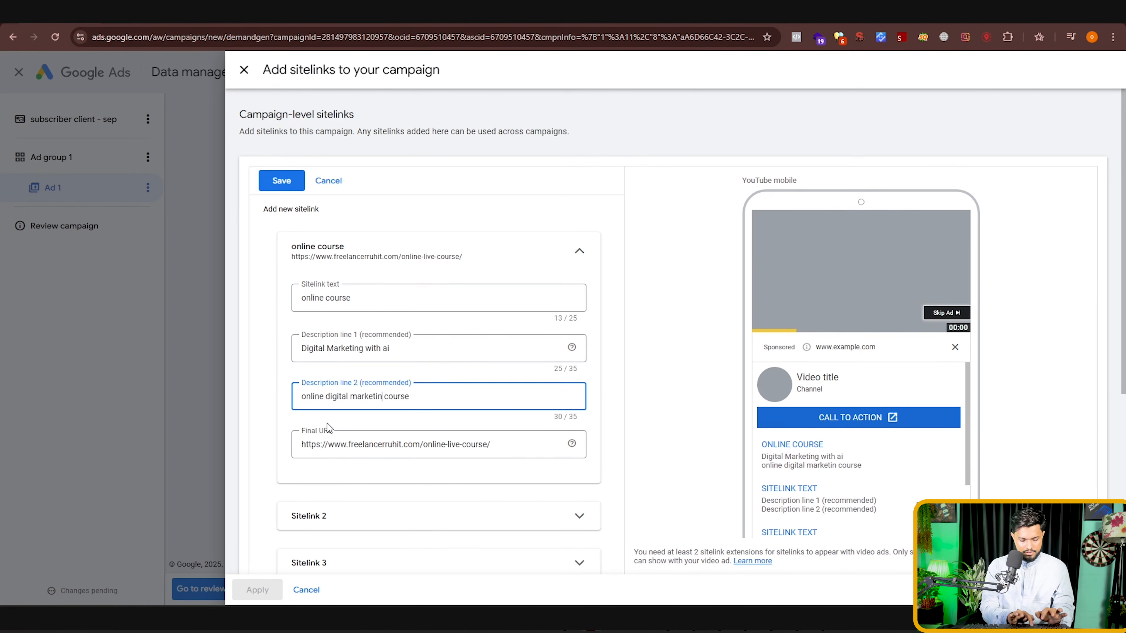
Step: Expand the Sitelink 2 form and start its sitelink text
scroll(327, 423, down, 5)
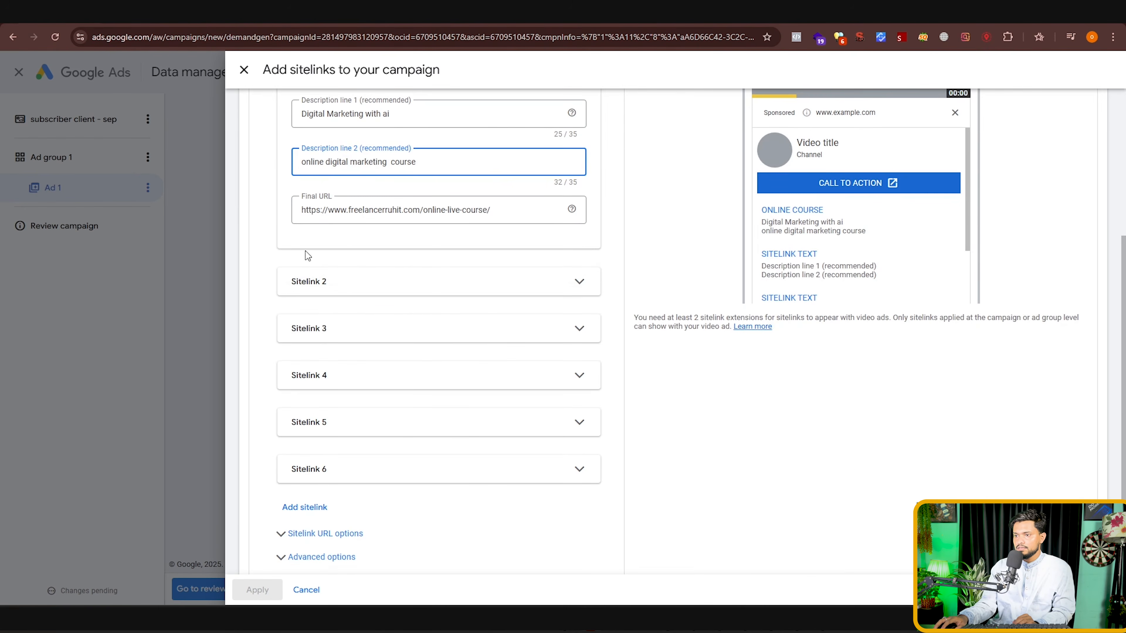
scroll(452, 441, down, 1)
scroll(444, 421, up, 5)
scroll(372, 353, down, 3)
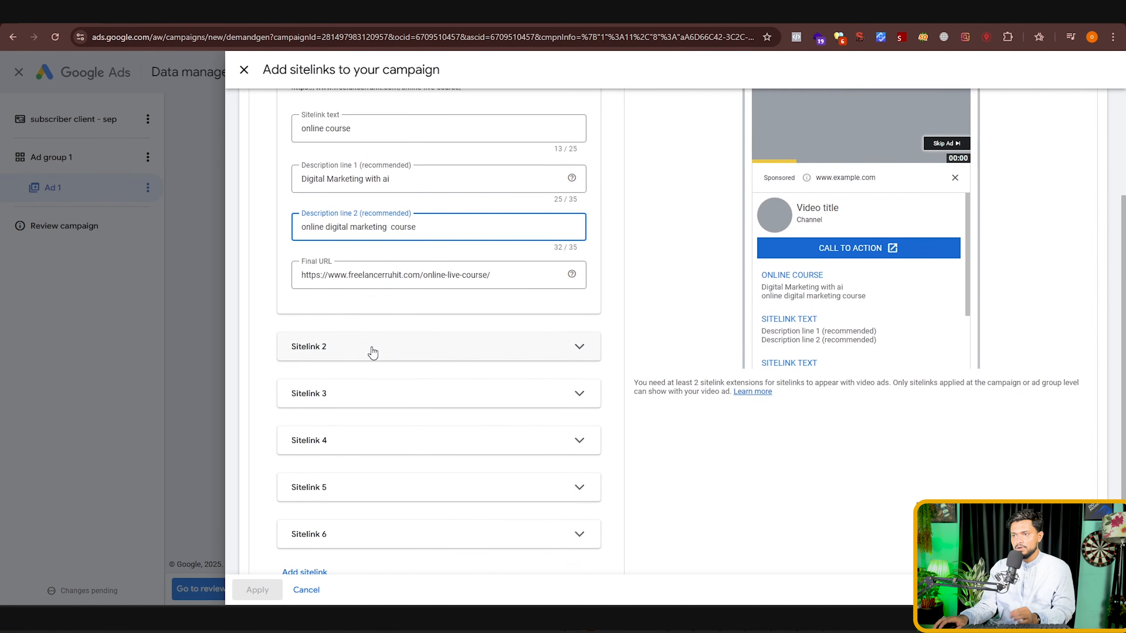
click(350, 351)
click(352, 400)
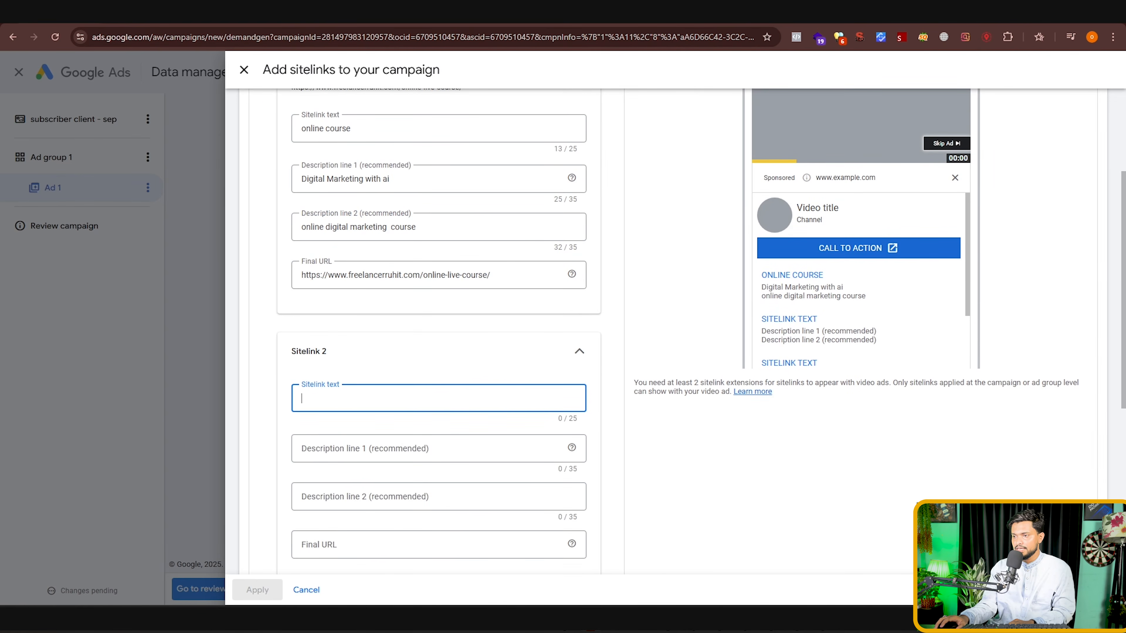
Step: Open the Recorded Courses page on the freelancerruhit.com tab and copy its address
click(966, 12)
scroll(1081, 307, up, 2)
click(447, 81)
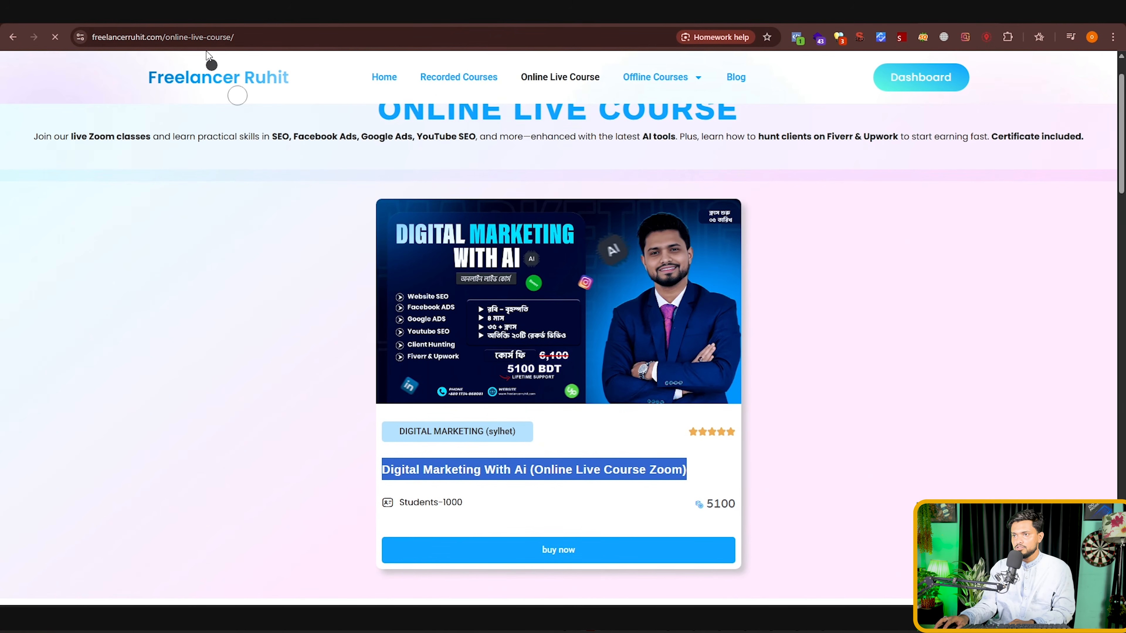
click(218, 37)
right_click(270, 35)
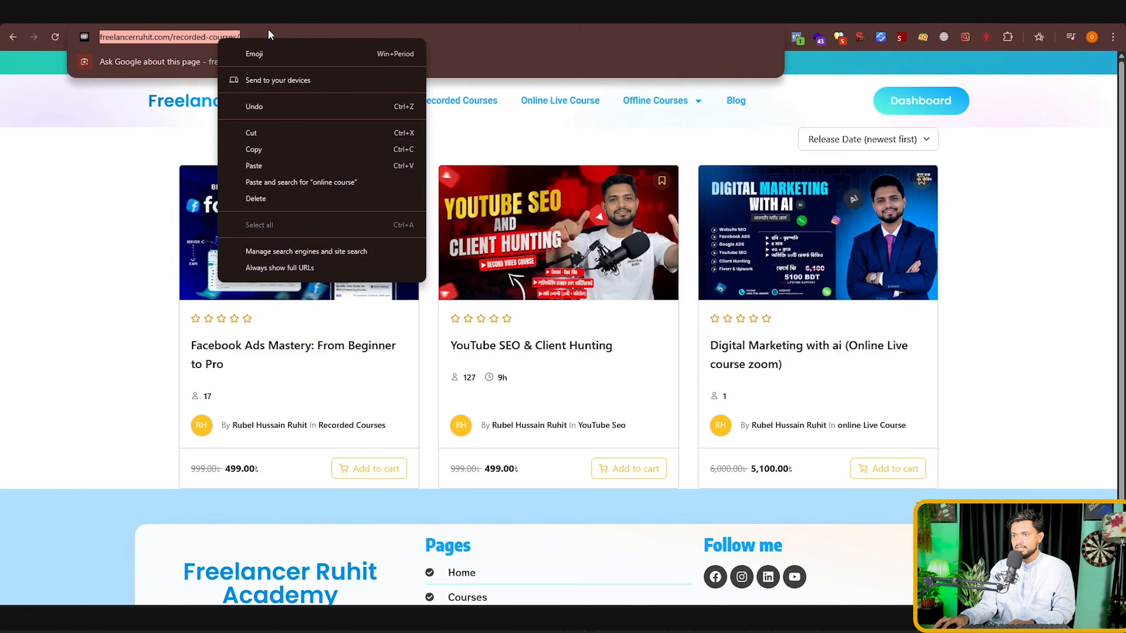
click(289, 151)
Step: Return to Google Ads and change the first sitelink's text to "online Live course"
key(alt+Tab)
scroll(323, 251, up, 4)
click(326, 298)
text(Live course)
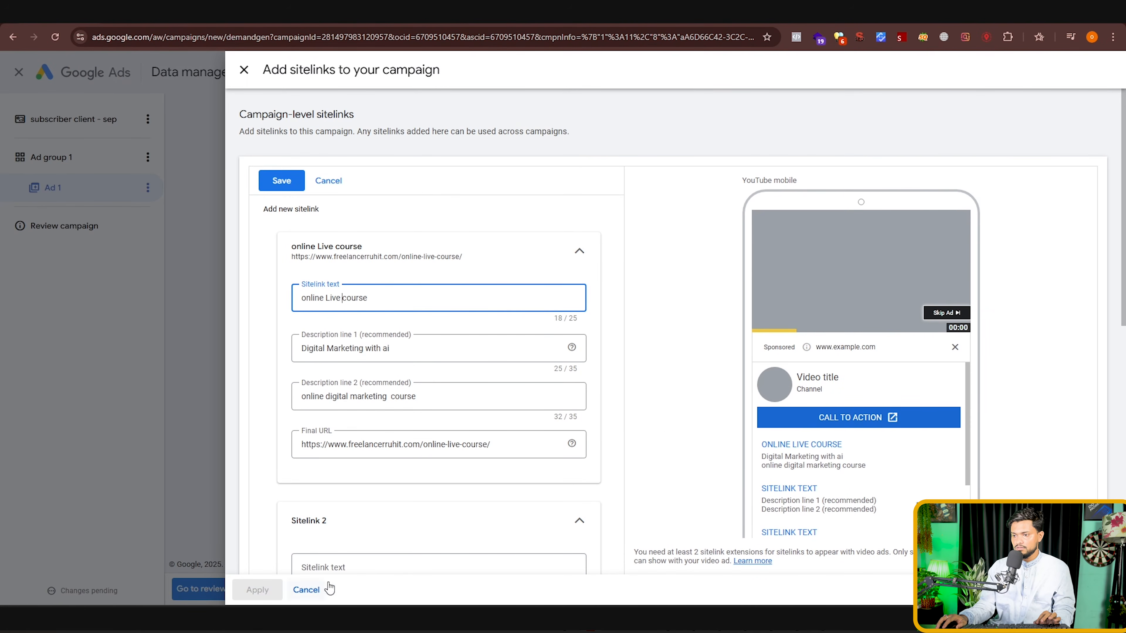
Step: Paste the Recorded Courses address as the second sitelink's Final URL and enter "Recorded Course" as its sitelink text
scroll(346, 359, down, 5)
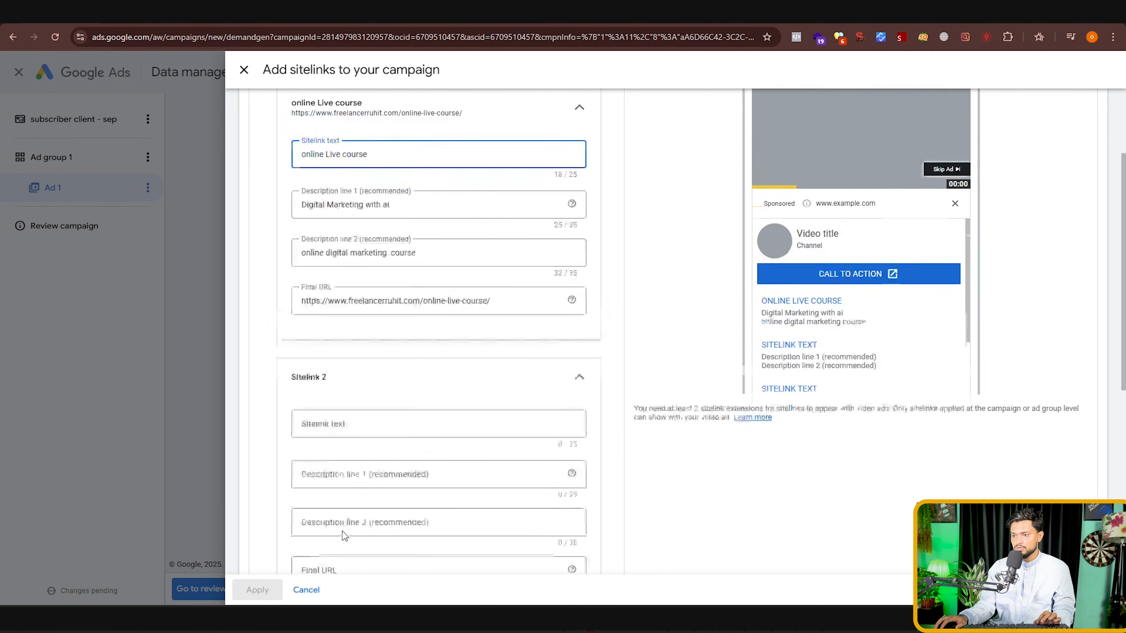
click(351, 479)
right_click(351, 478)
click(379, 345)
click(368, 331)
text(Re)
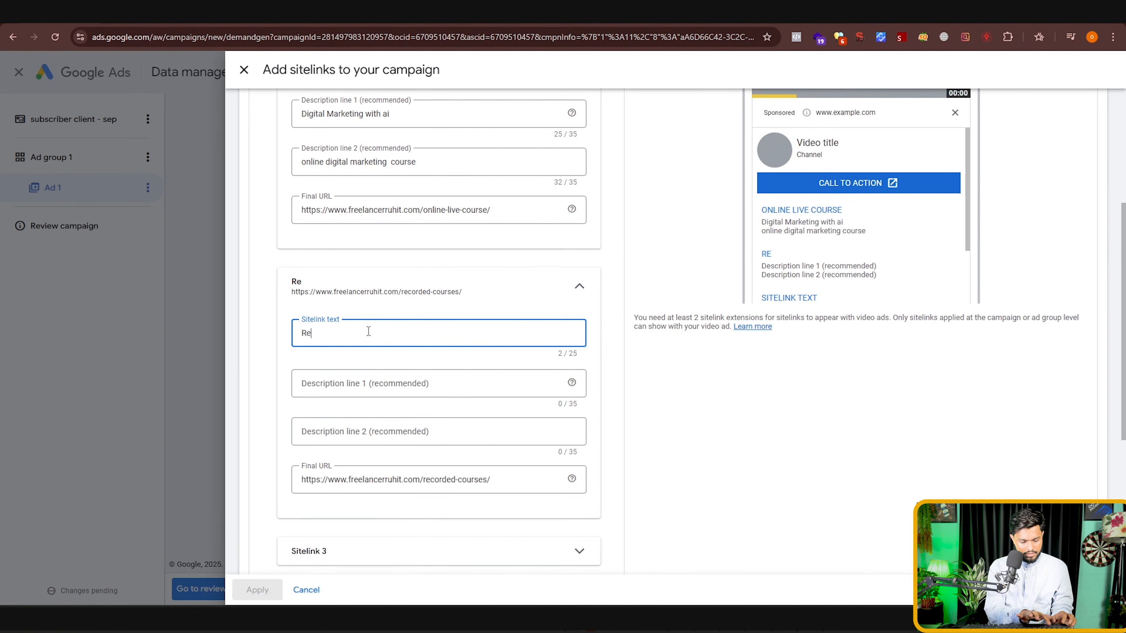
text(corded Course)
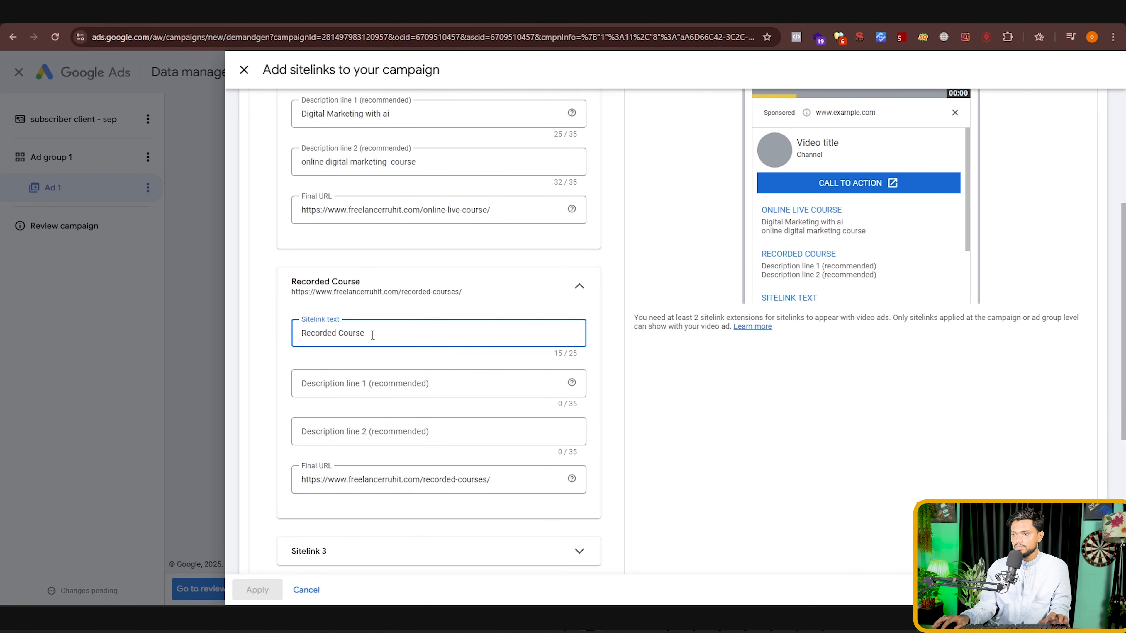
Step: Copy the second sitelink's text "Recorded Course" into its description line 1
drag(387, 346, 286, 336)
right_click(339, 331)
click(355, 123)
click(360, 382)
right_click(360, 381)
click(378, 248)
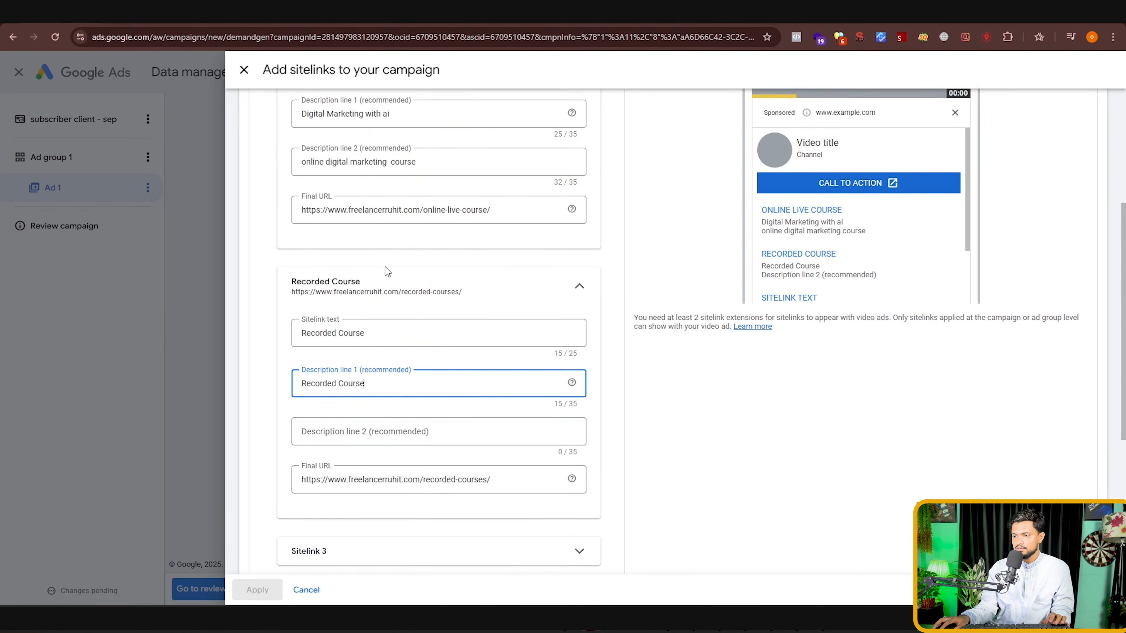
click(89, 12)
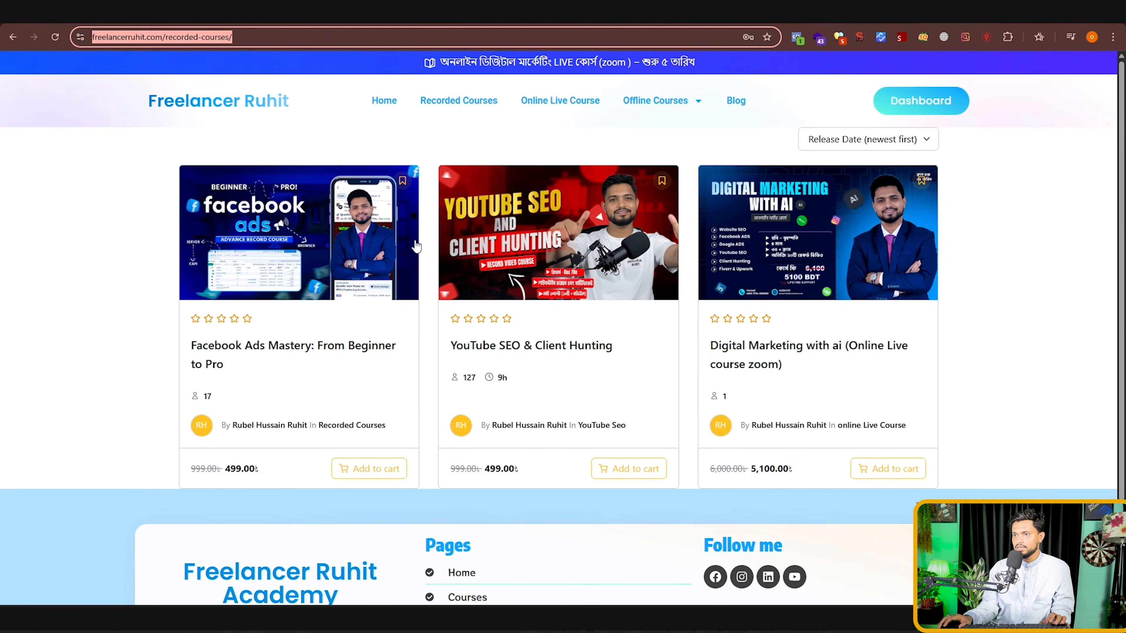
scroll(519, 244, down, 3)
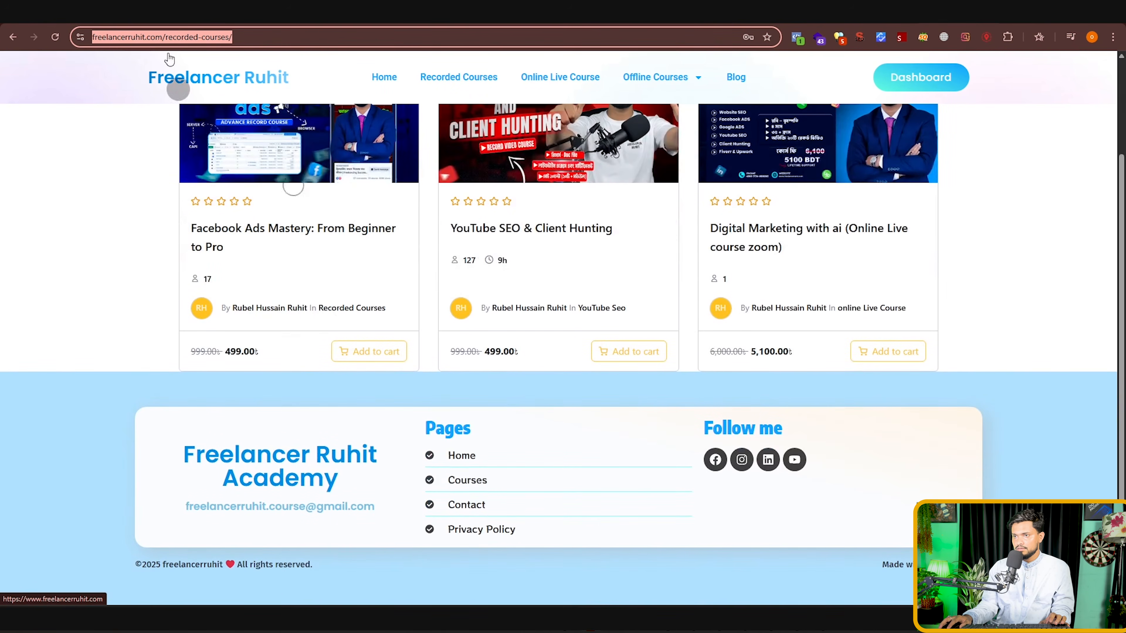
click(88, 12)
click(337, 430)
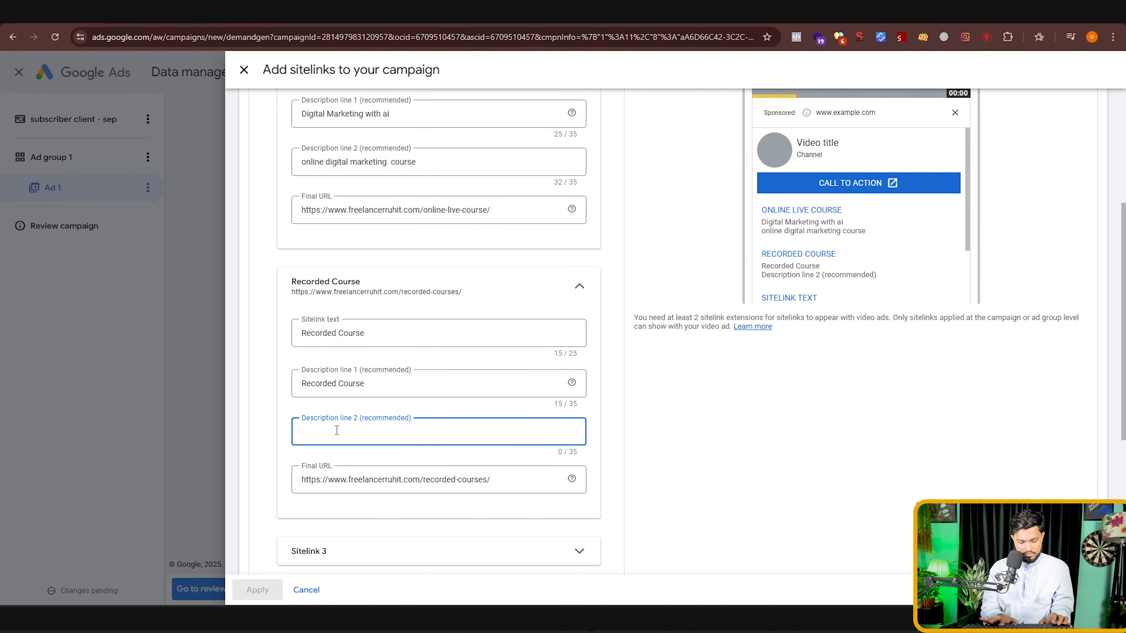
text(online reco)
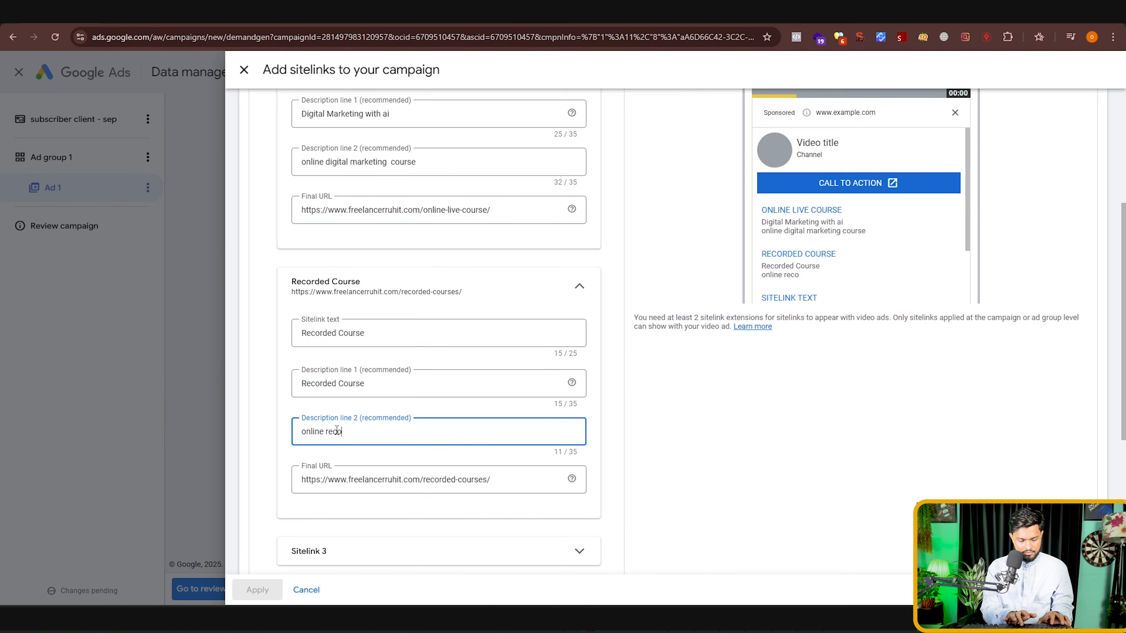
key(ctrl+BackSpace)
key(ctrl+BackSpace)
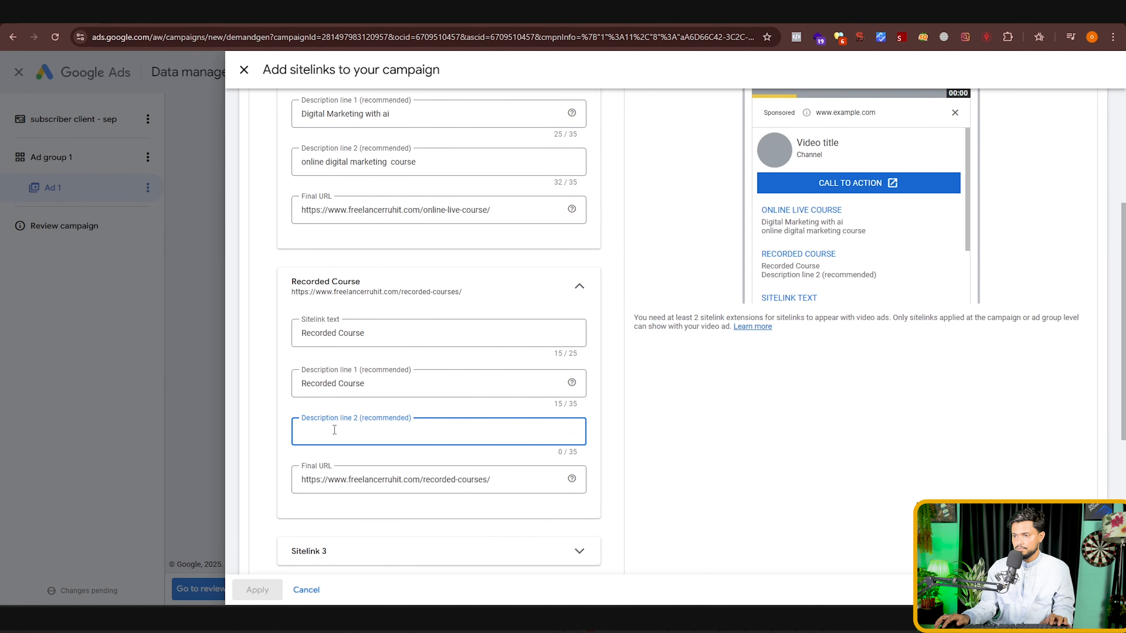
Step: Set the second sitelink's description line 2 to "Recorded Course facebook ads", reusing description line 1, and save both new sitelinks
drag(368, 384, 302, 386)
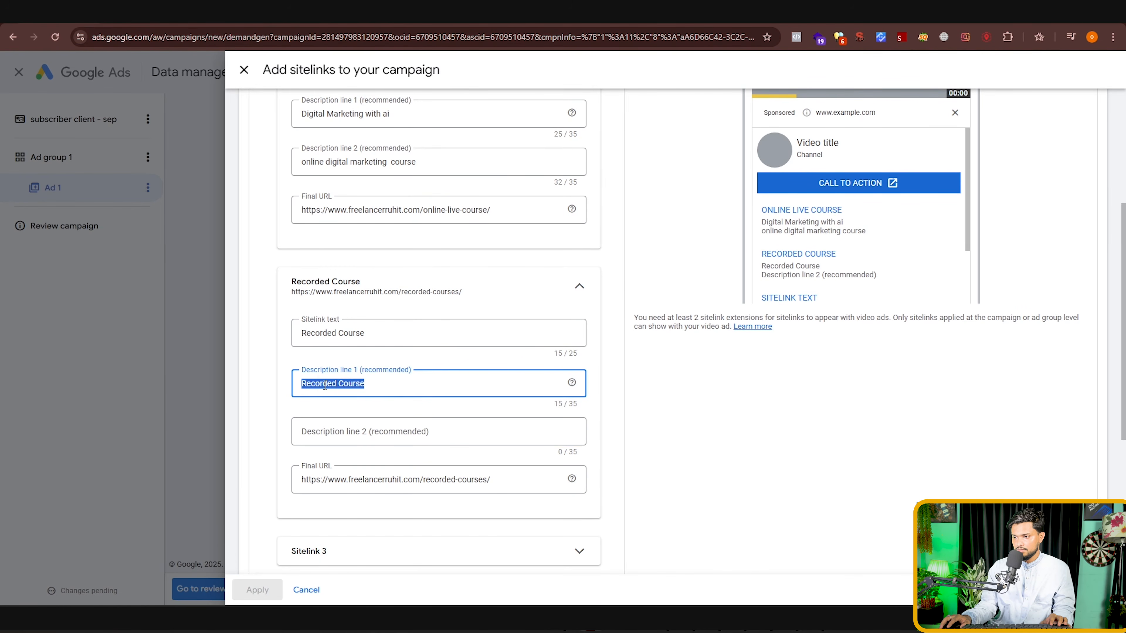
right_click(325, 385)
click(350, 161)
click(341, 431)
right_click(341, 432)
click(364, 301)
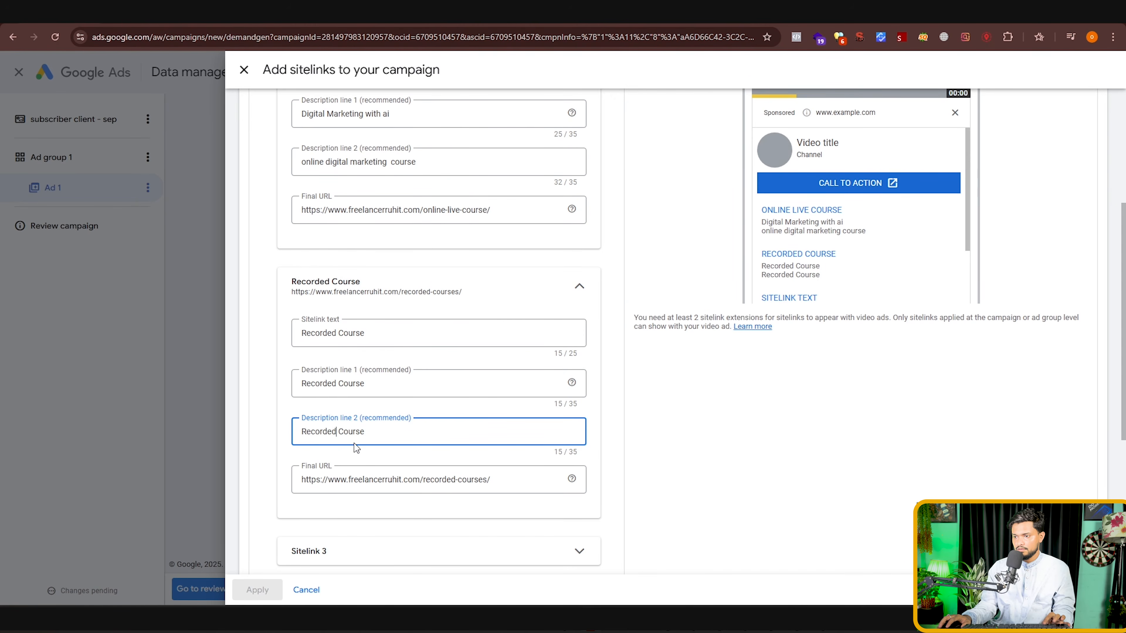
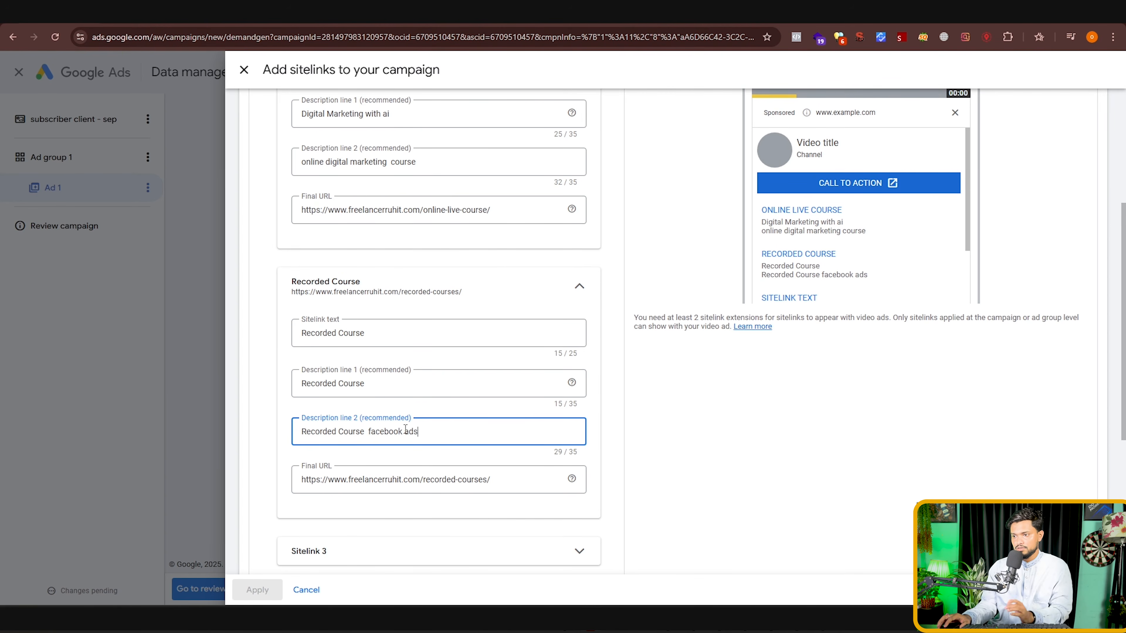
key(BackSpace)
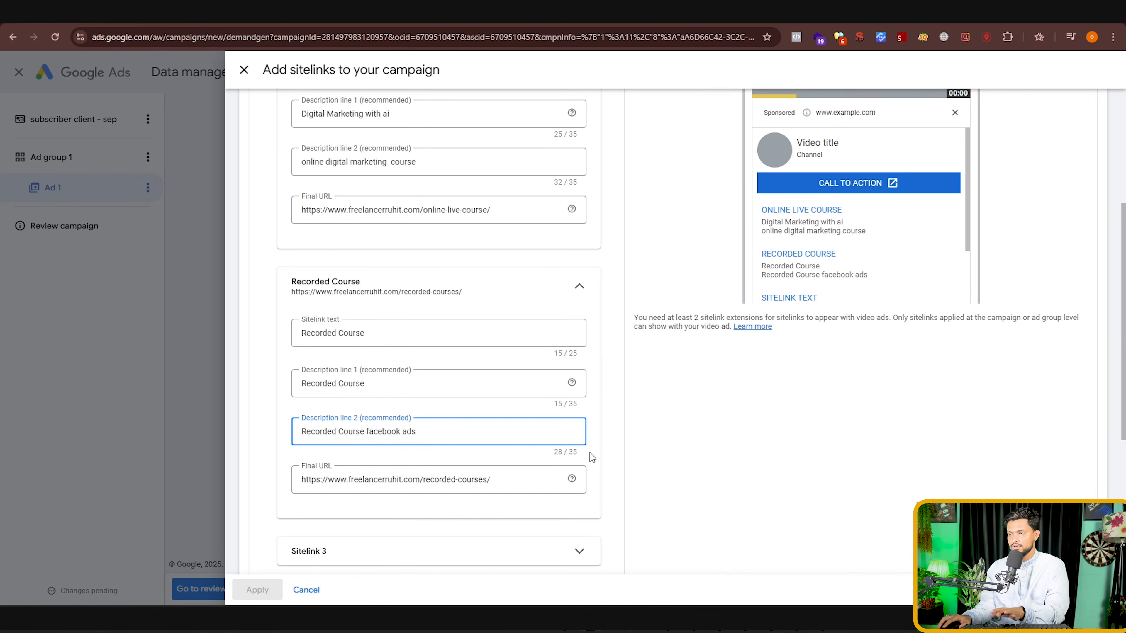
scroll(364, 488, down, 6)
click(287, 542)
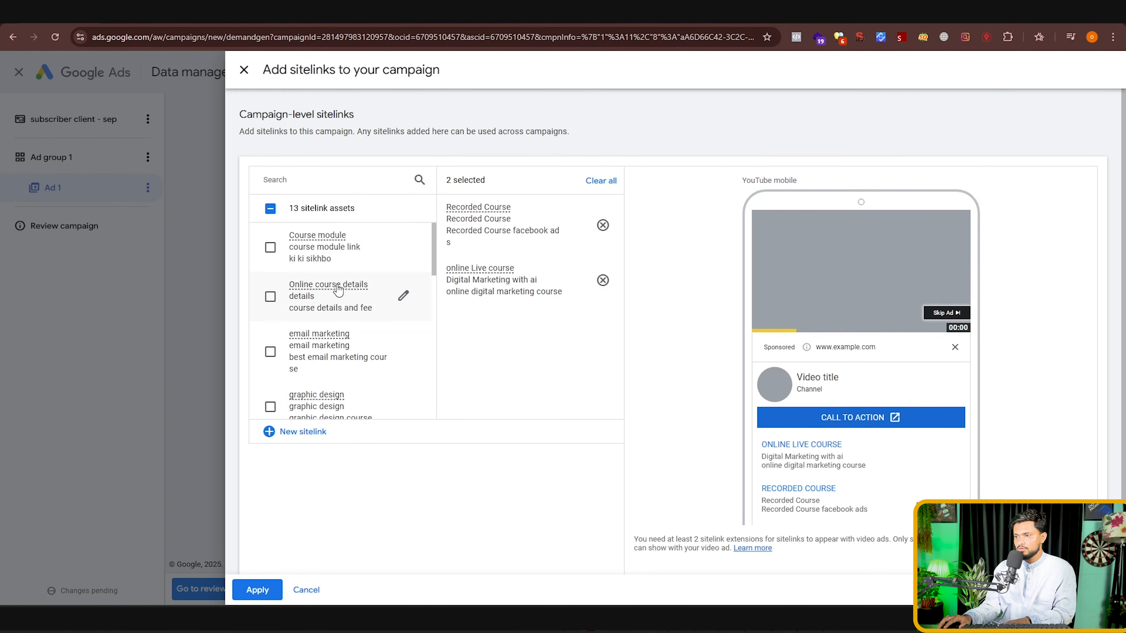
Step: Apply the two selected sitelinks, online Live course and Recorded Course, to the campaign
click(257, 590)
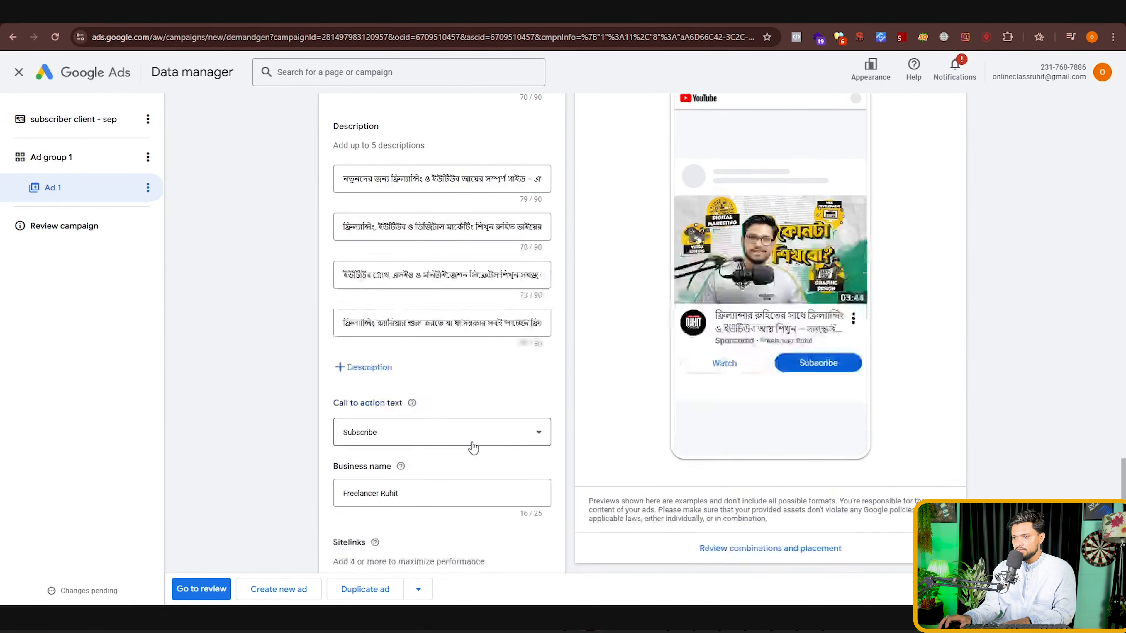
scroll(472, 448, down, 3)
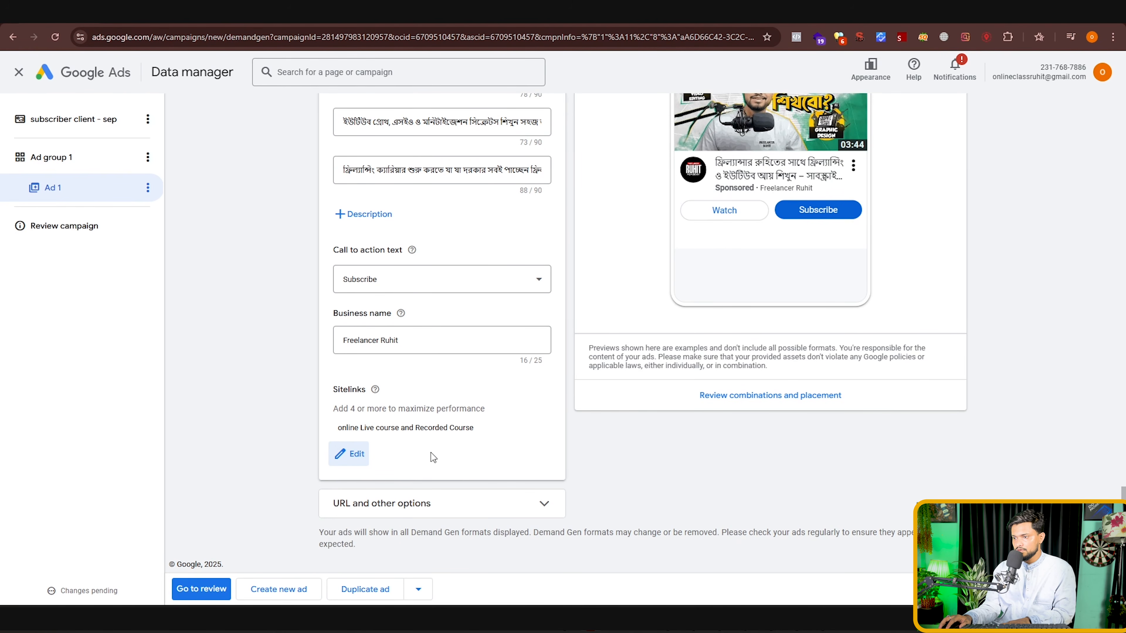
Step: Examine the ad's YouTube preview in the desktop, TV screen and mobile formats
scroll(614, 449, up, 10)
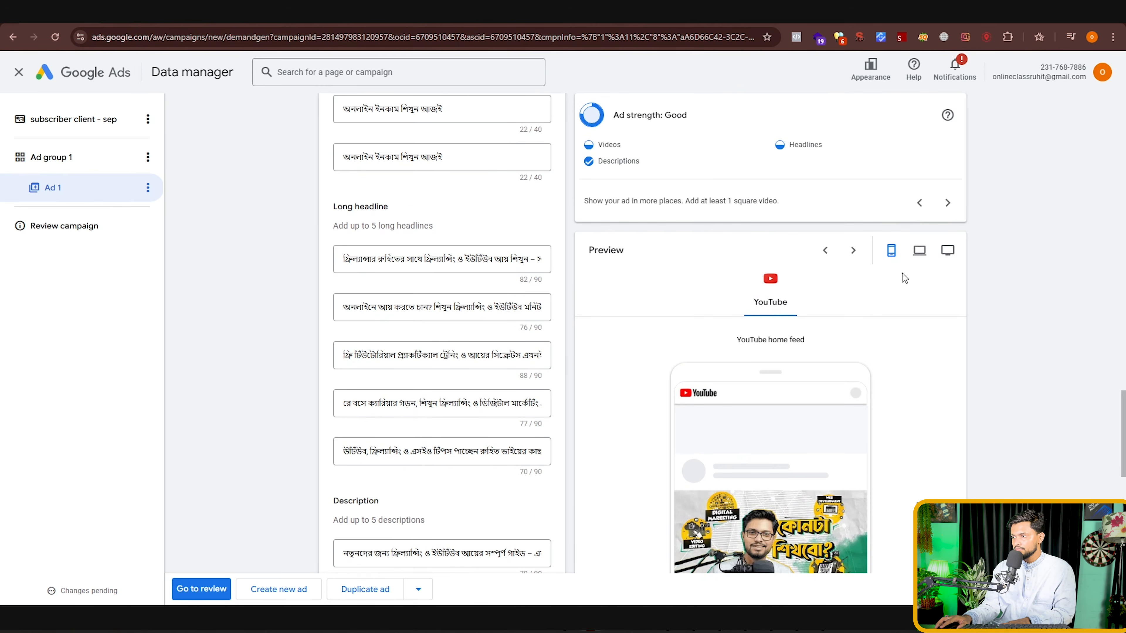
scroll(907, 266, down, 1)
click(917, 252)
scroll(913, 275, down, 2)
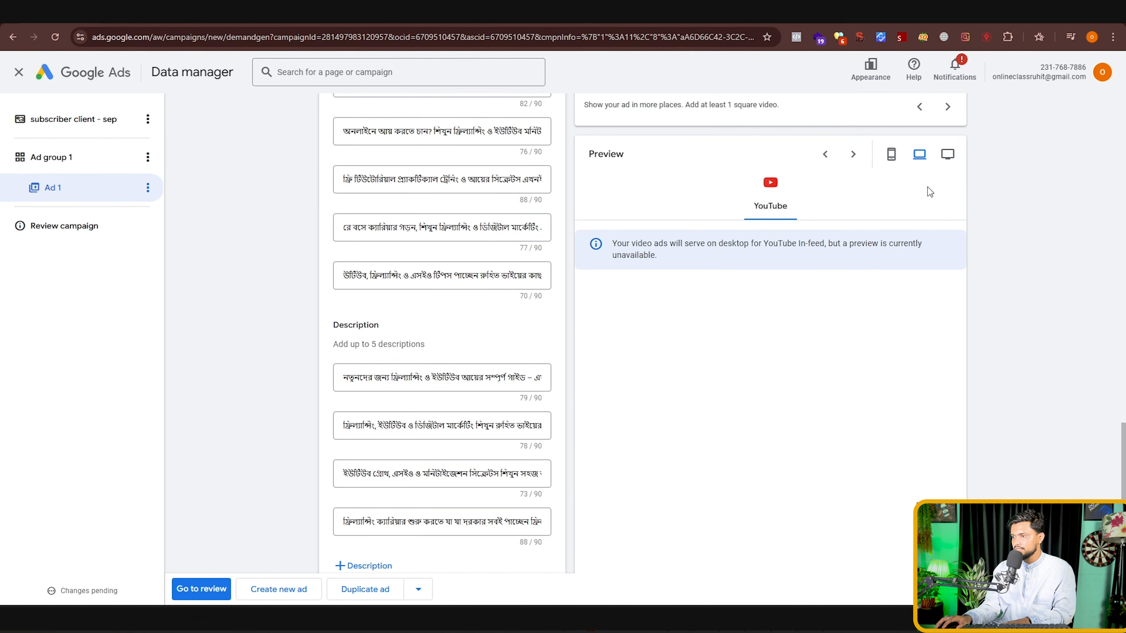
click(948, 154)
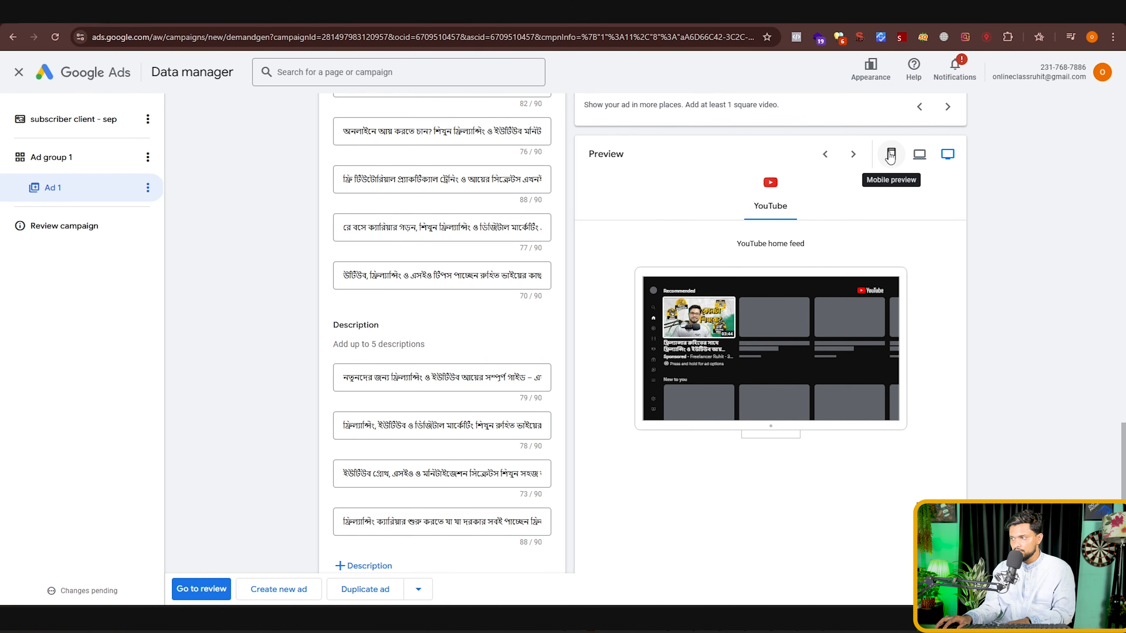
click(891, 163)
scroll(905, 291, down, 6)
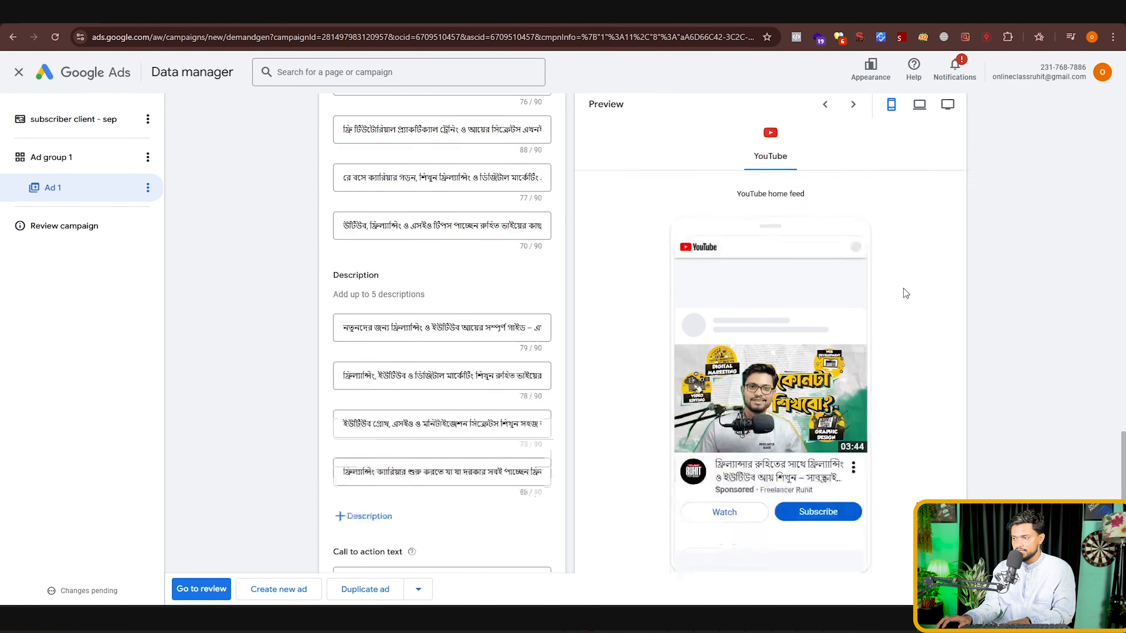
scroll(532, 442, down, 1)
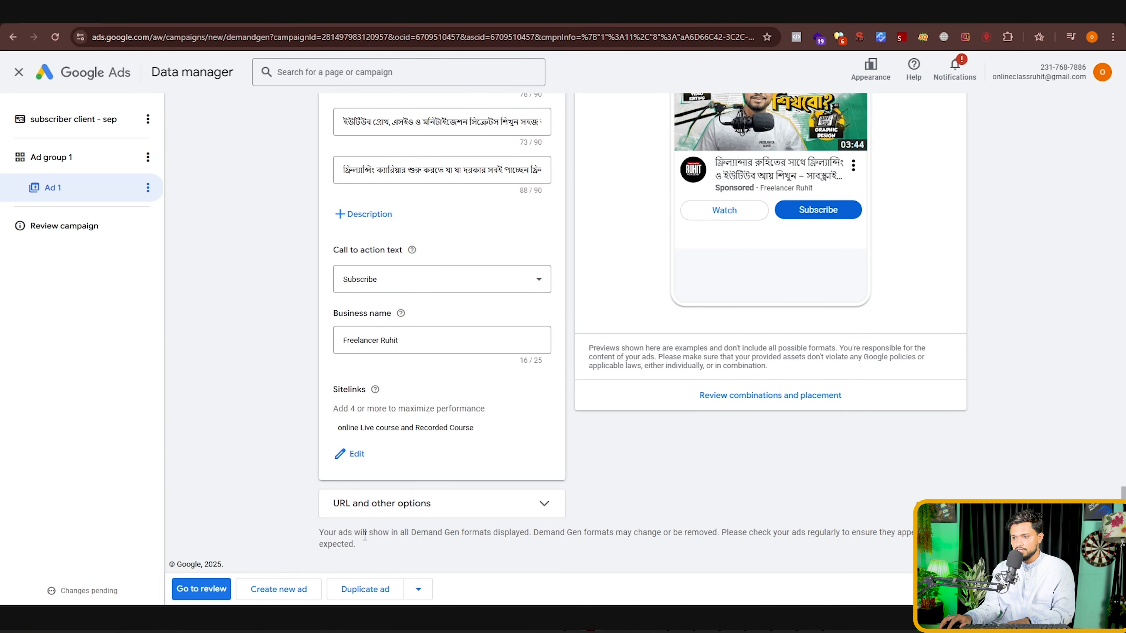
Step: Check the ad's URL and other options, and proceed to the campaign review, cancelling the identity confirmation
click(461, 513)
click(536, 387)
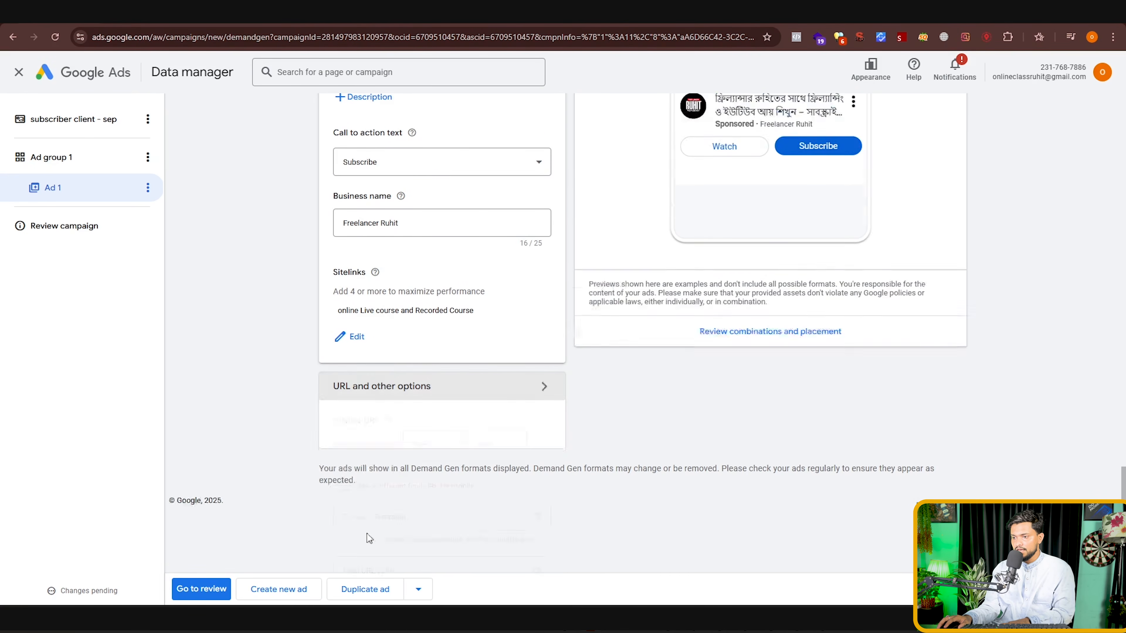
click(196, 591)
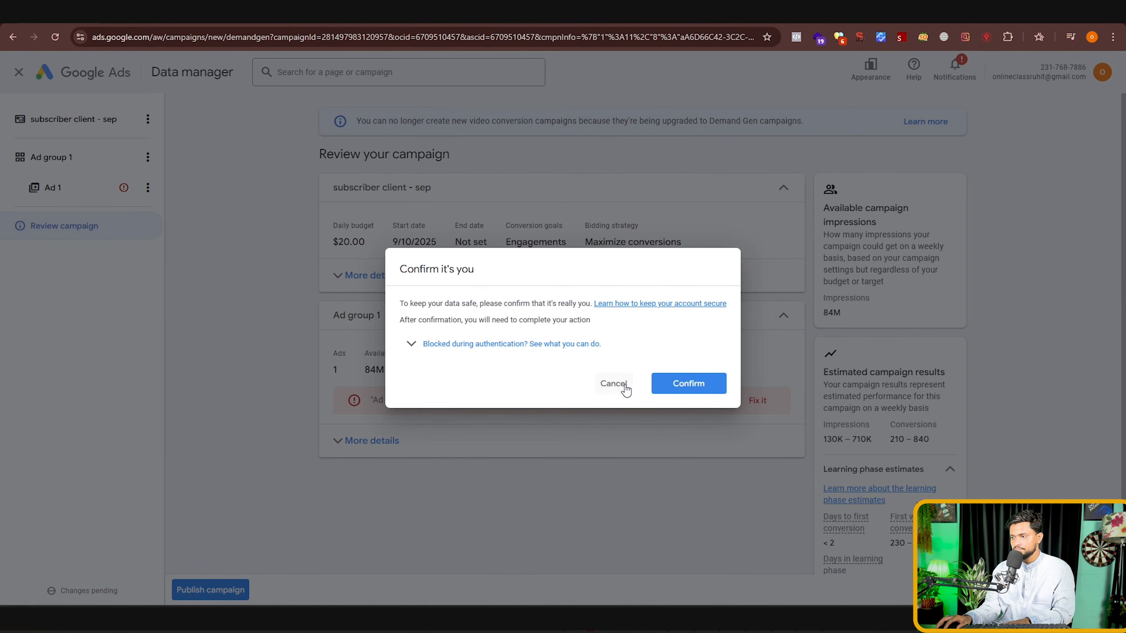
click(625, 385)
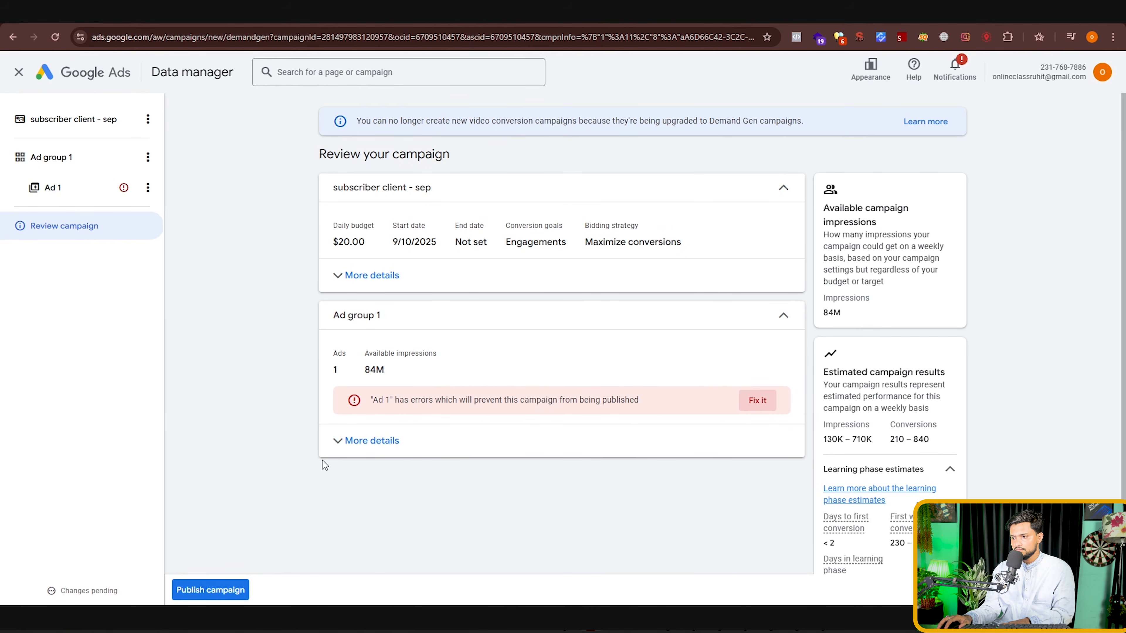
Step: Fix the error in Ad 1 by clearing the duplicate fifth headline, and return to the campaign review
click(767, 400)
scroll(428, 481, down, 3)
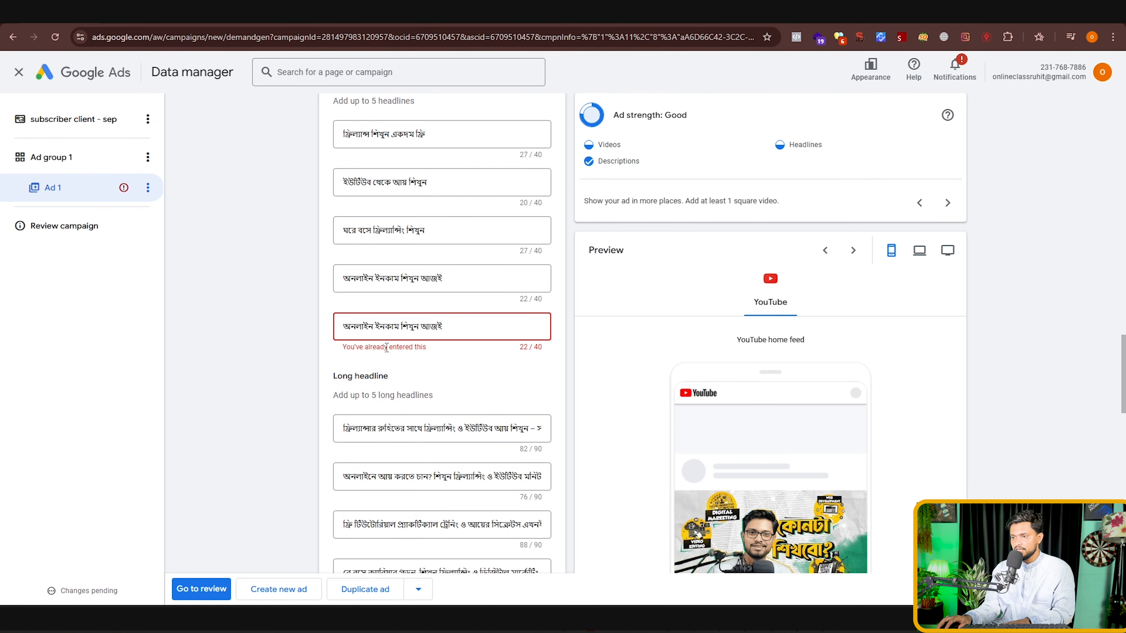
scroll(426, 355, up, 2)
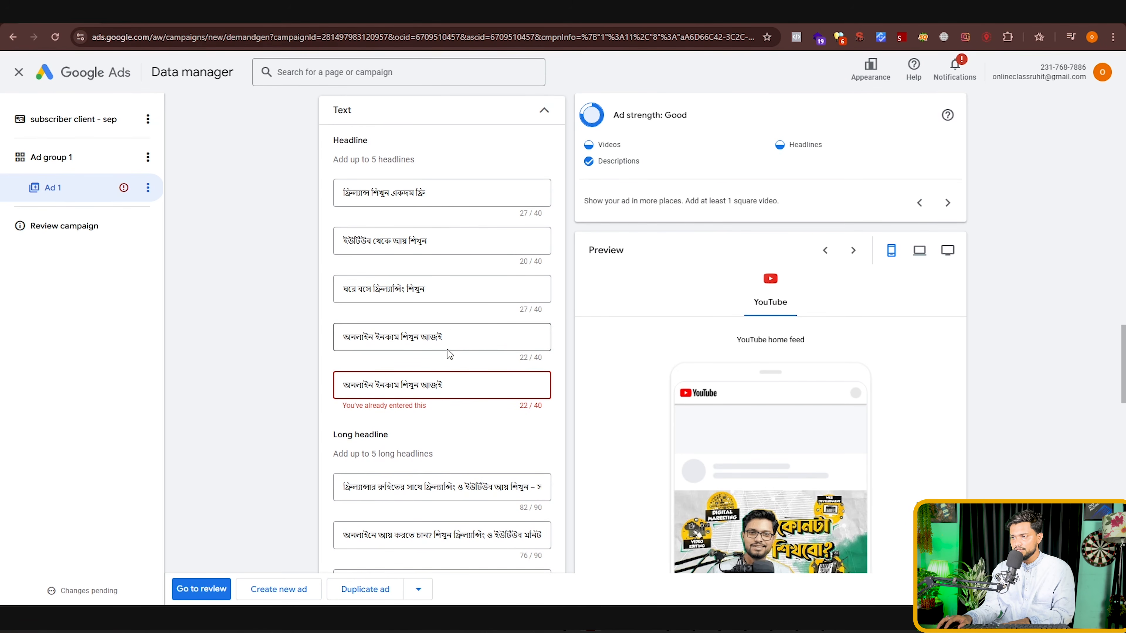
scroll(423, 311, up, 3)
scroll(425, 328, down, 4)
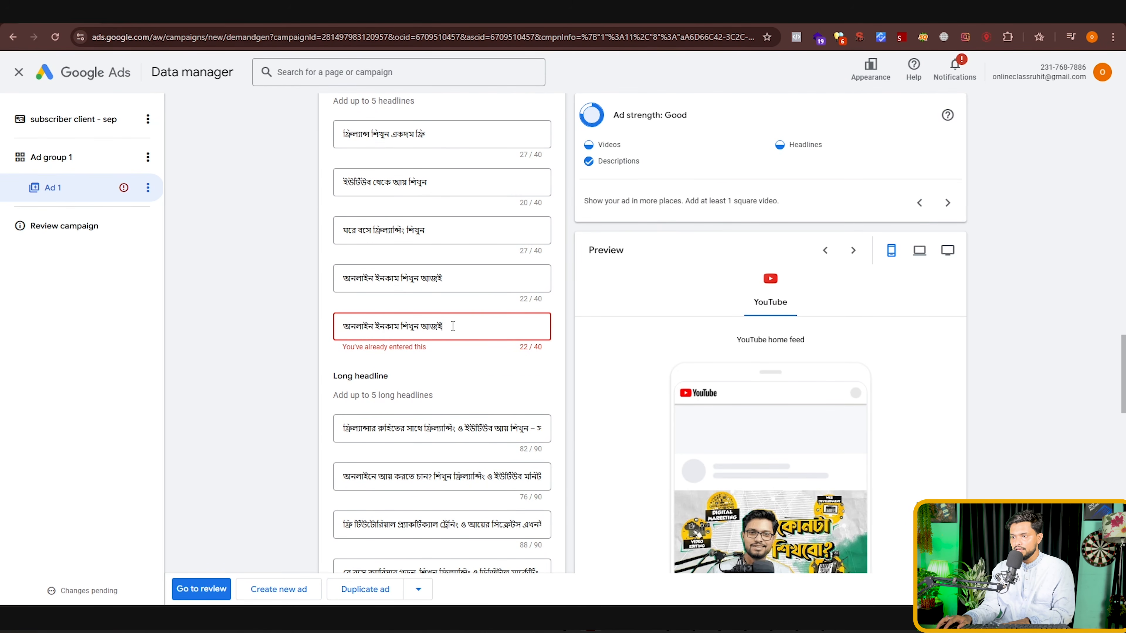
drag(444, 328, 326, 331)
key(BackSpace)
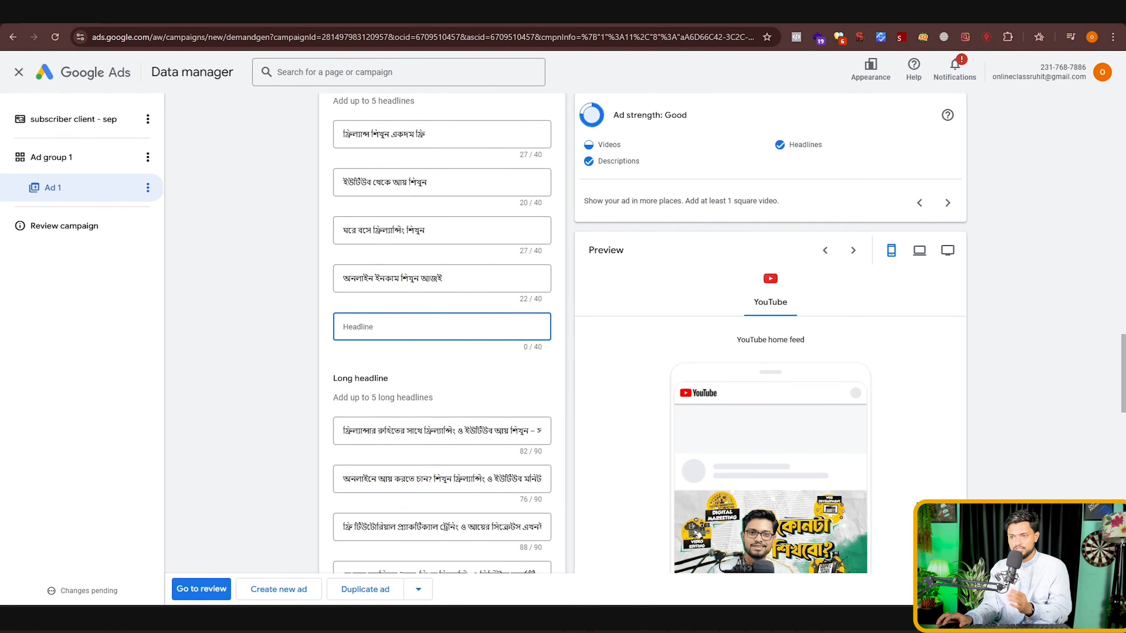
scroll(502, 284, up, 2)
scroll(436, 252, down, 10)
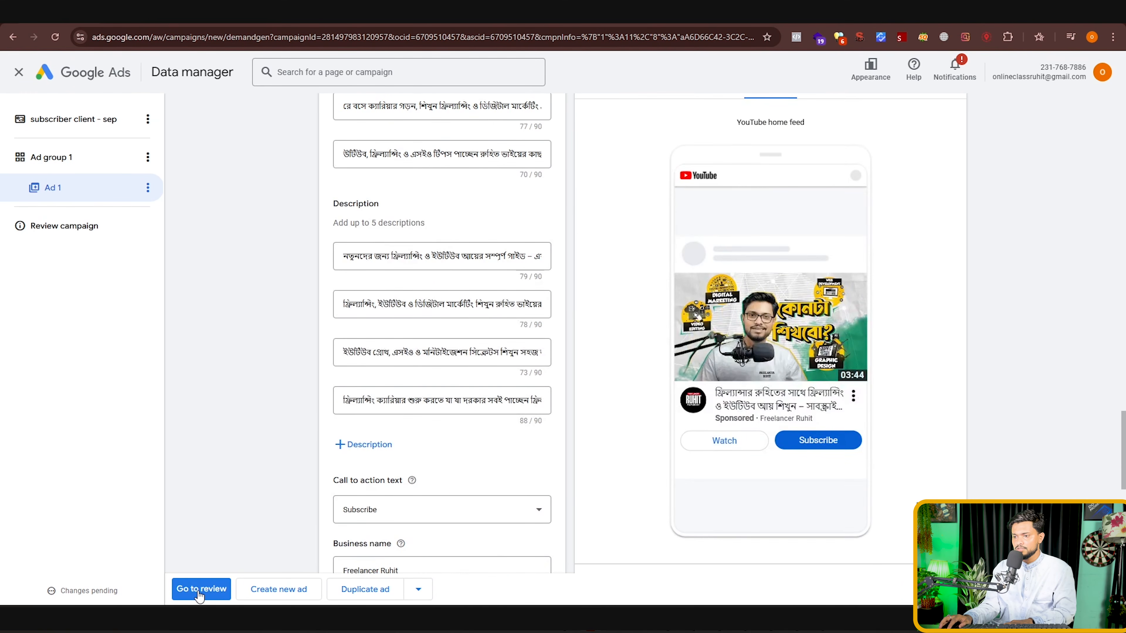
click(200, 590)
Step: Expand Ad group 1's details to check its targeting settings, and publish the campaign
click(377, 405)
scroll(452, 400, down, 3)
click(634, 384)
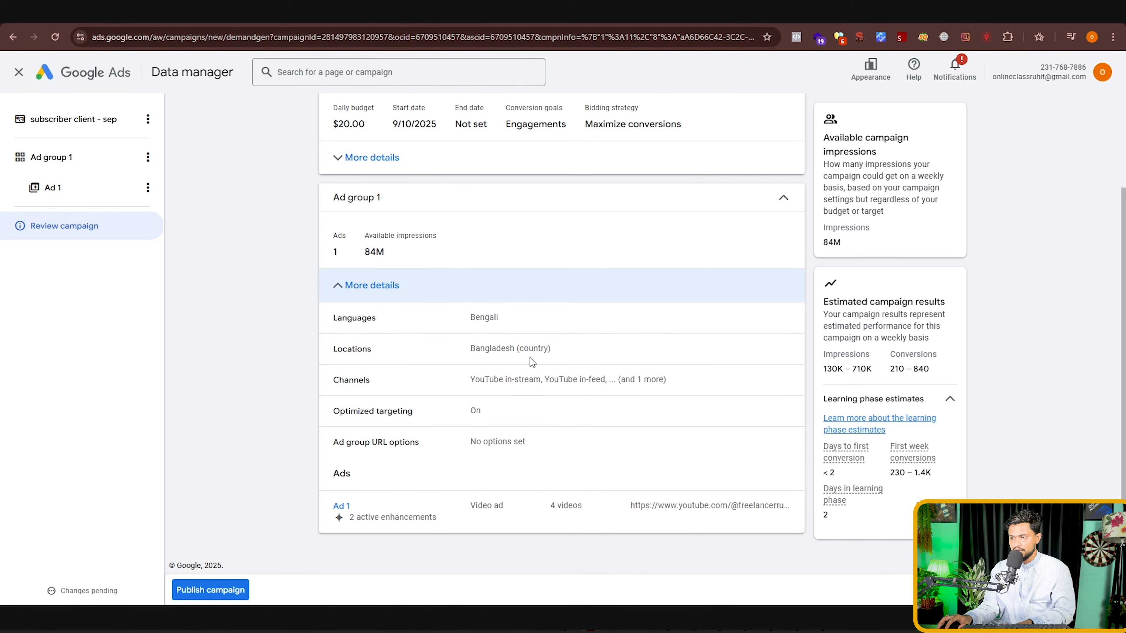
click(206, 588)
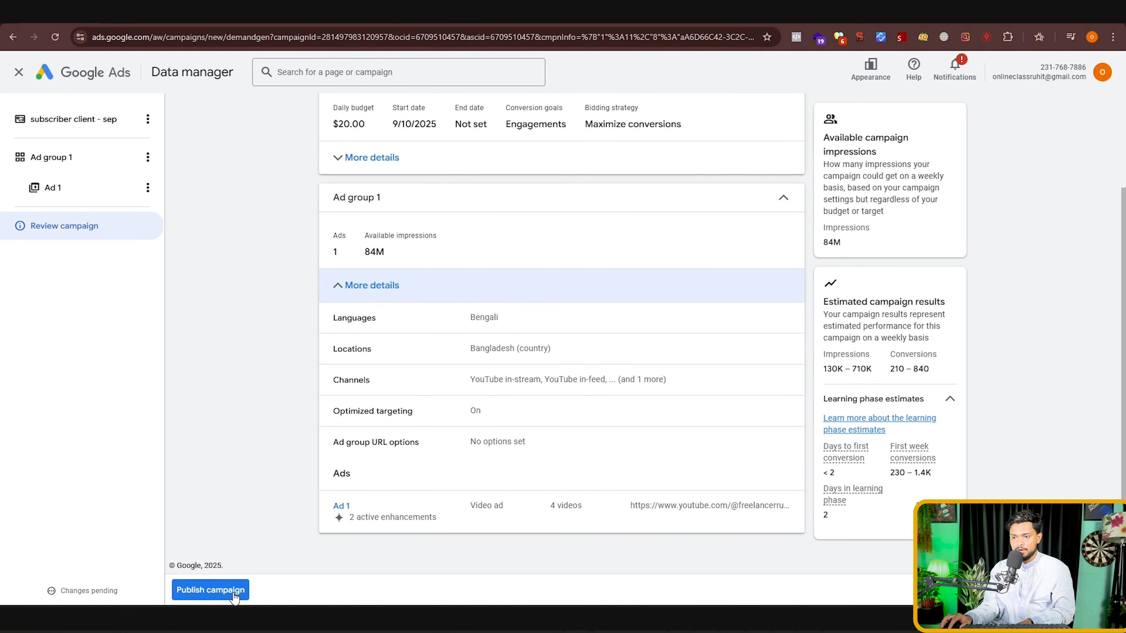